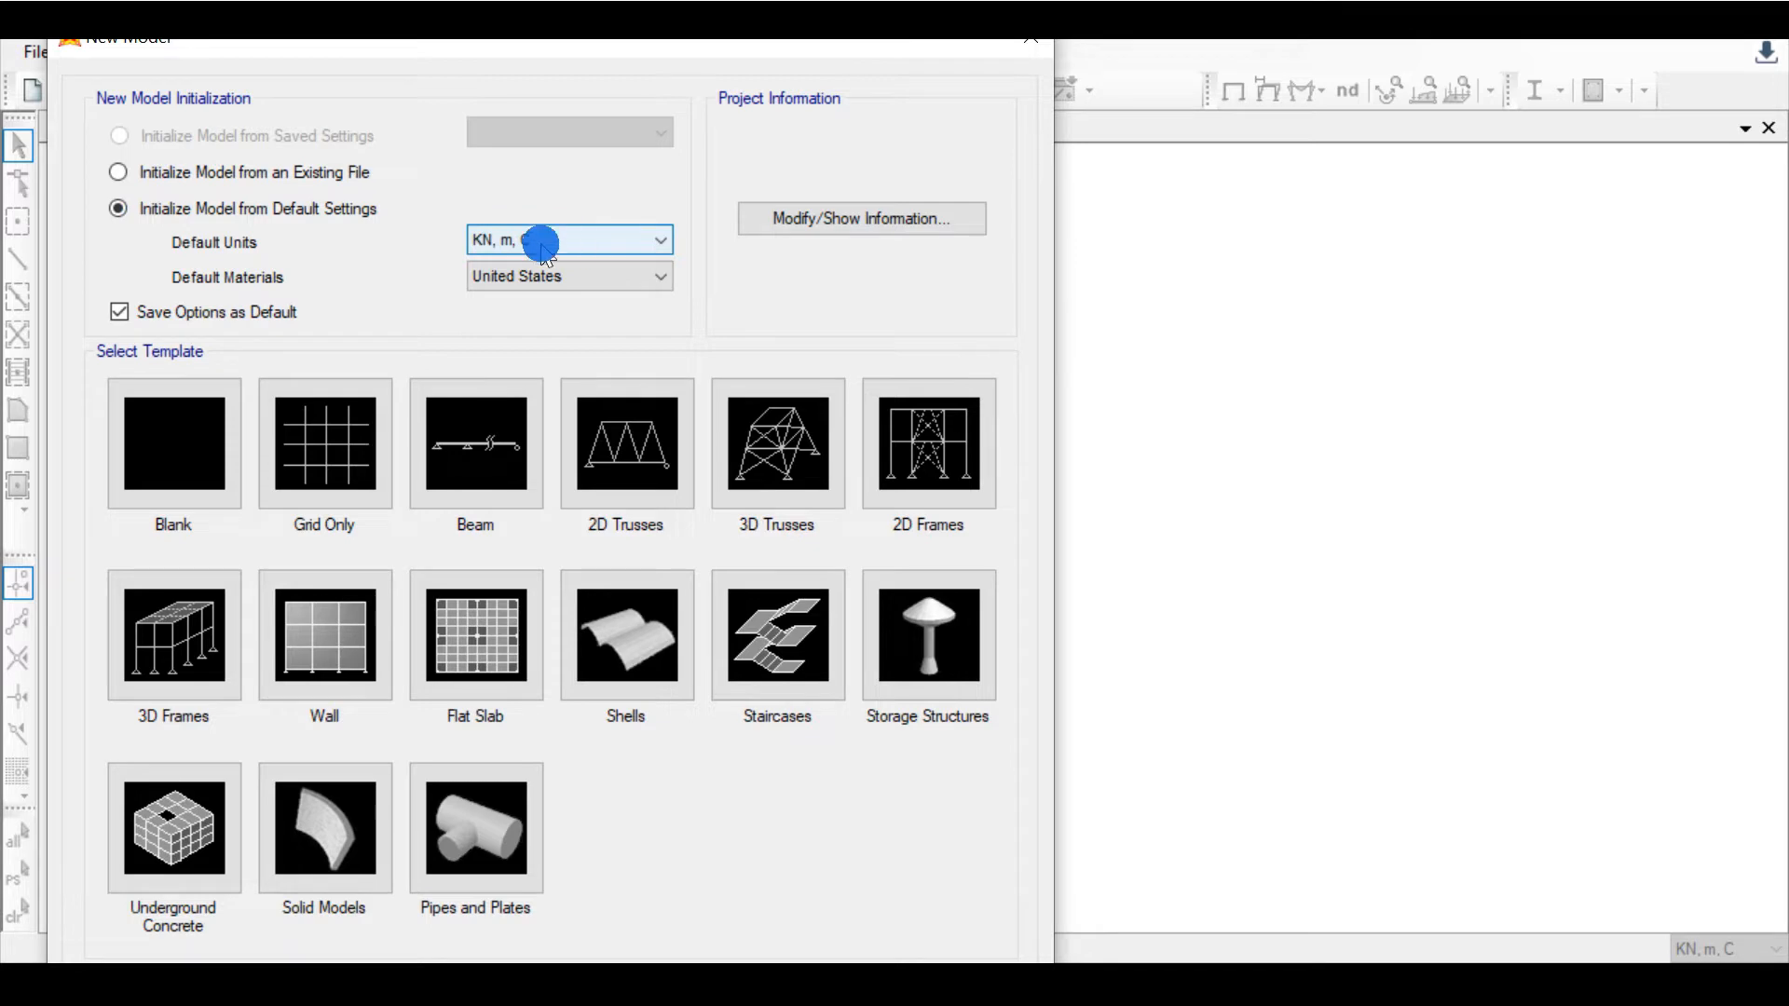
# Step: Start a beam template model with custom grid spacing and display its grid data as spacing
pyautogui.click(469, 441)
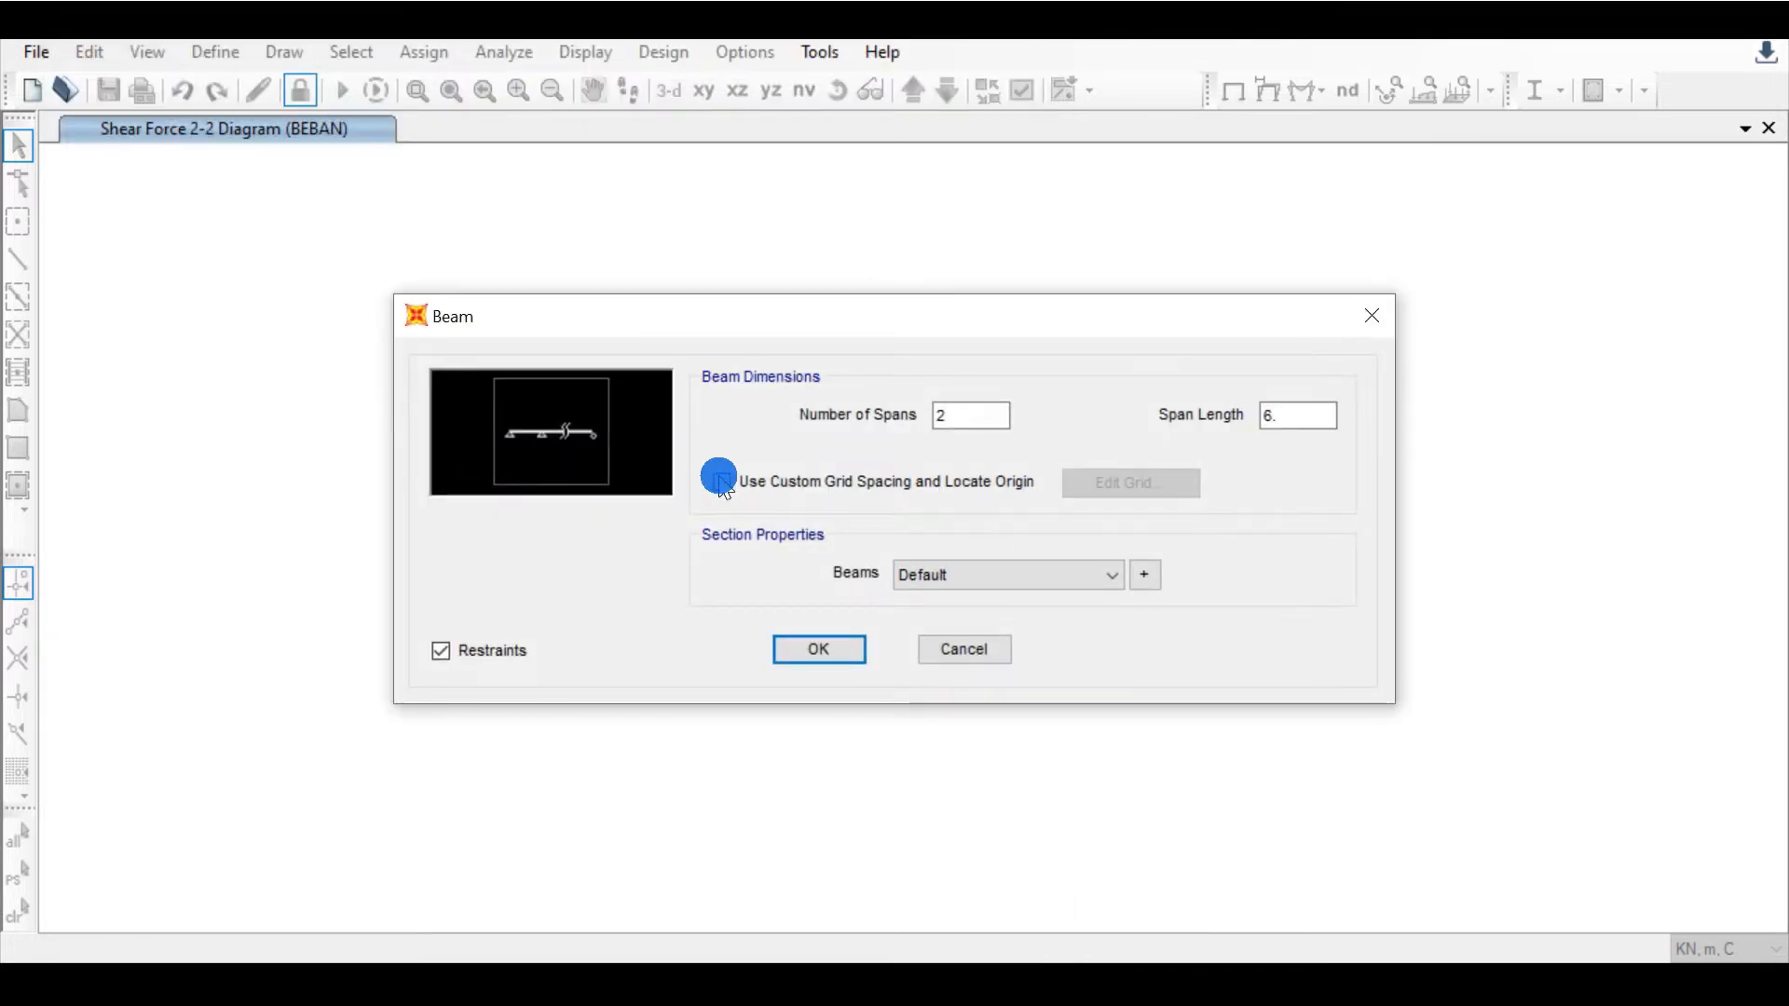
pyautogui.click(725, 482)
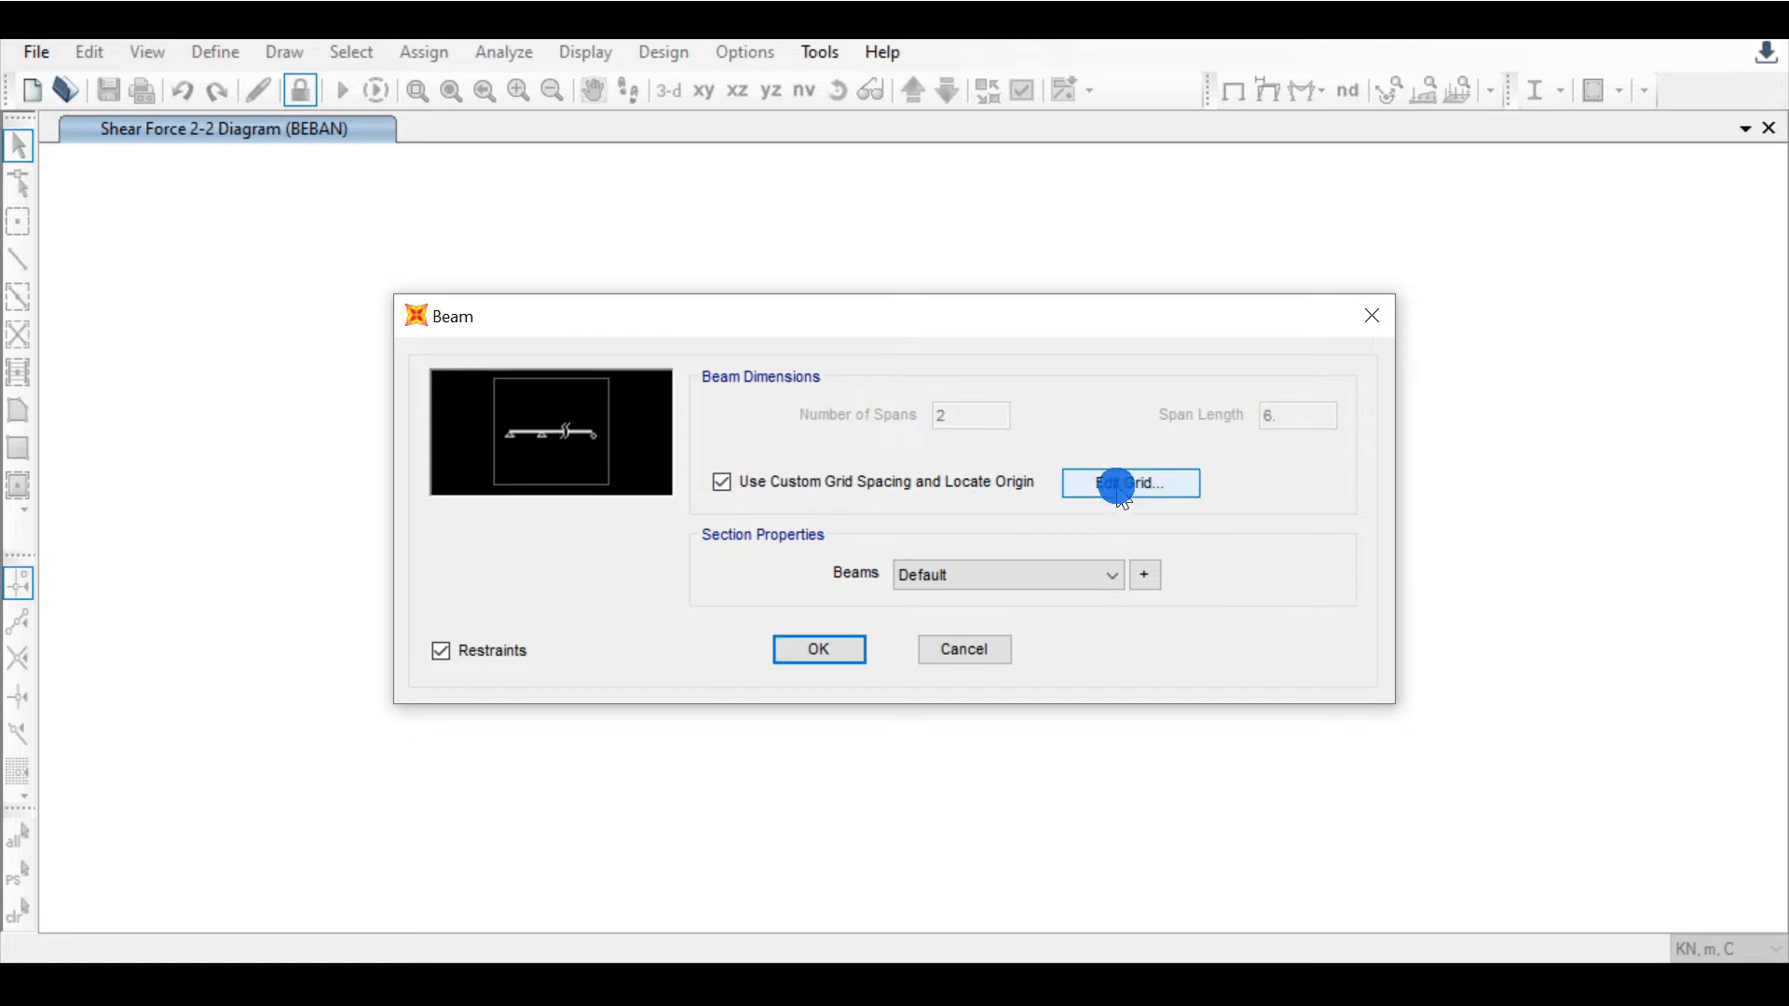
pyautogui.click(1121, 486)
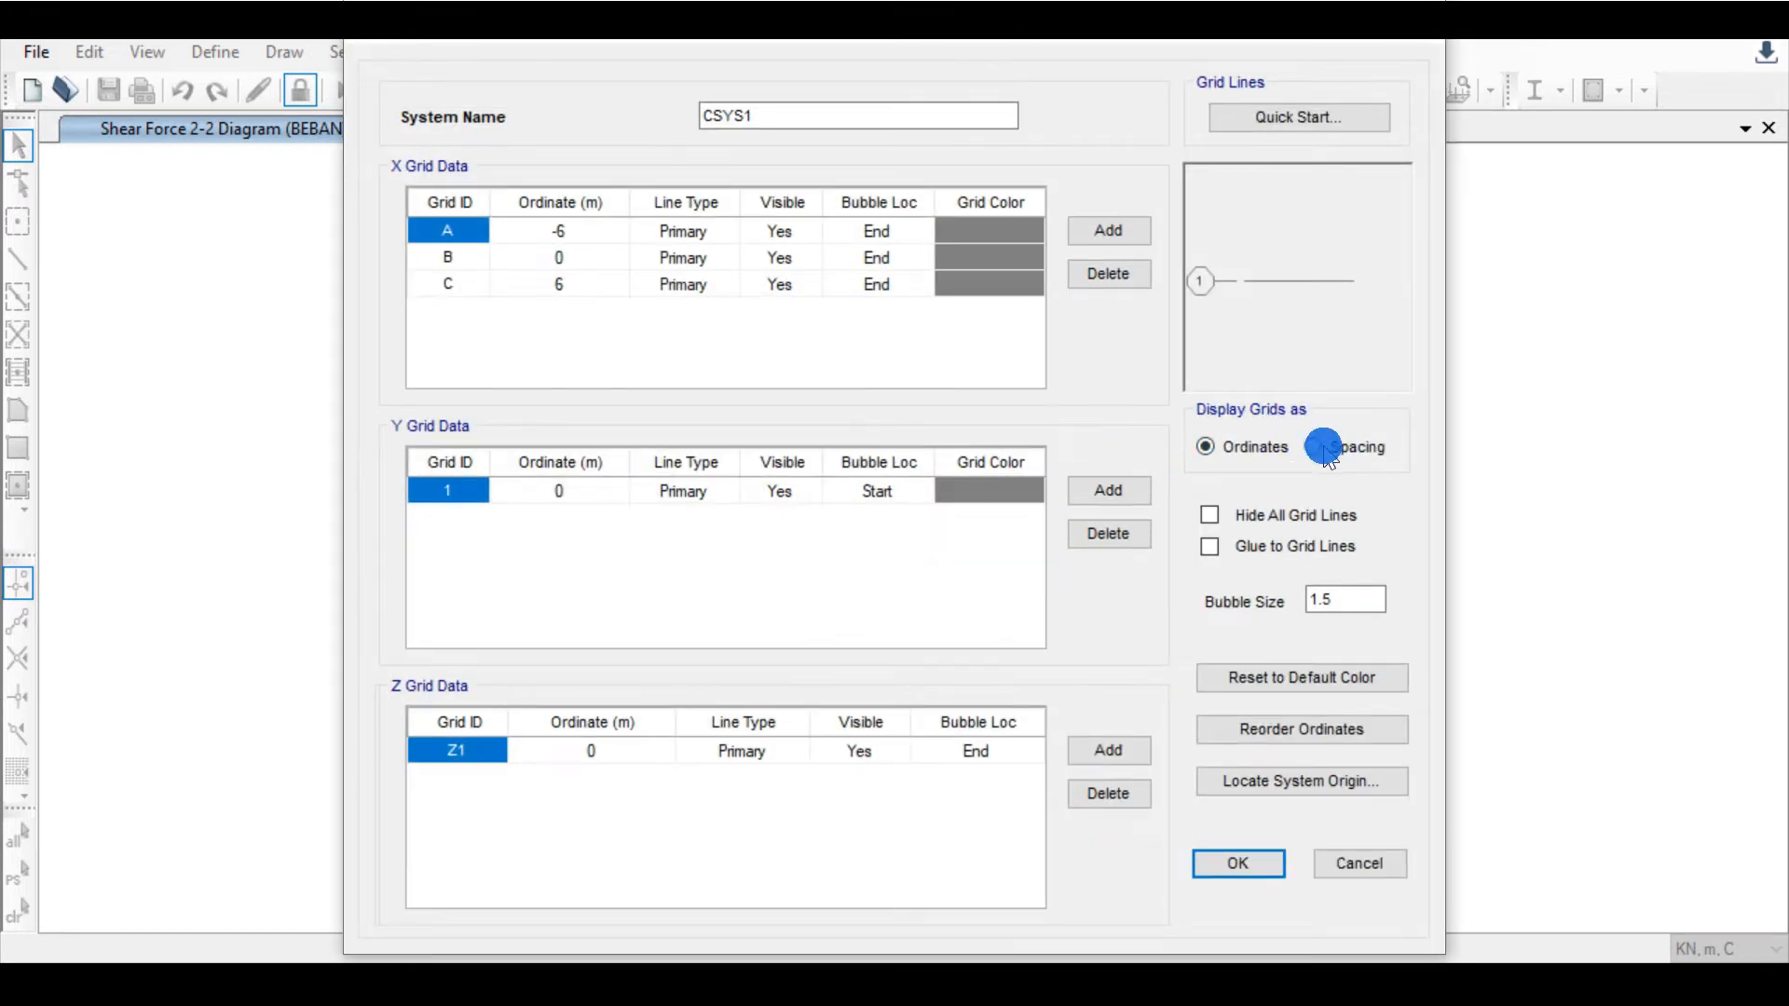
pyautogui.click(1313, 447)
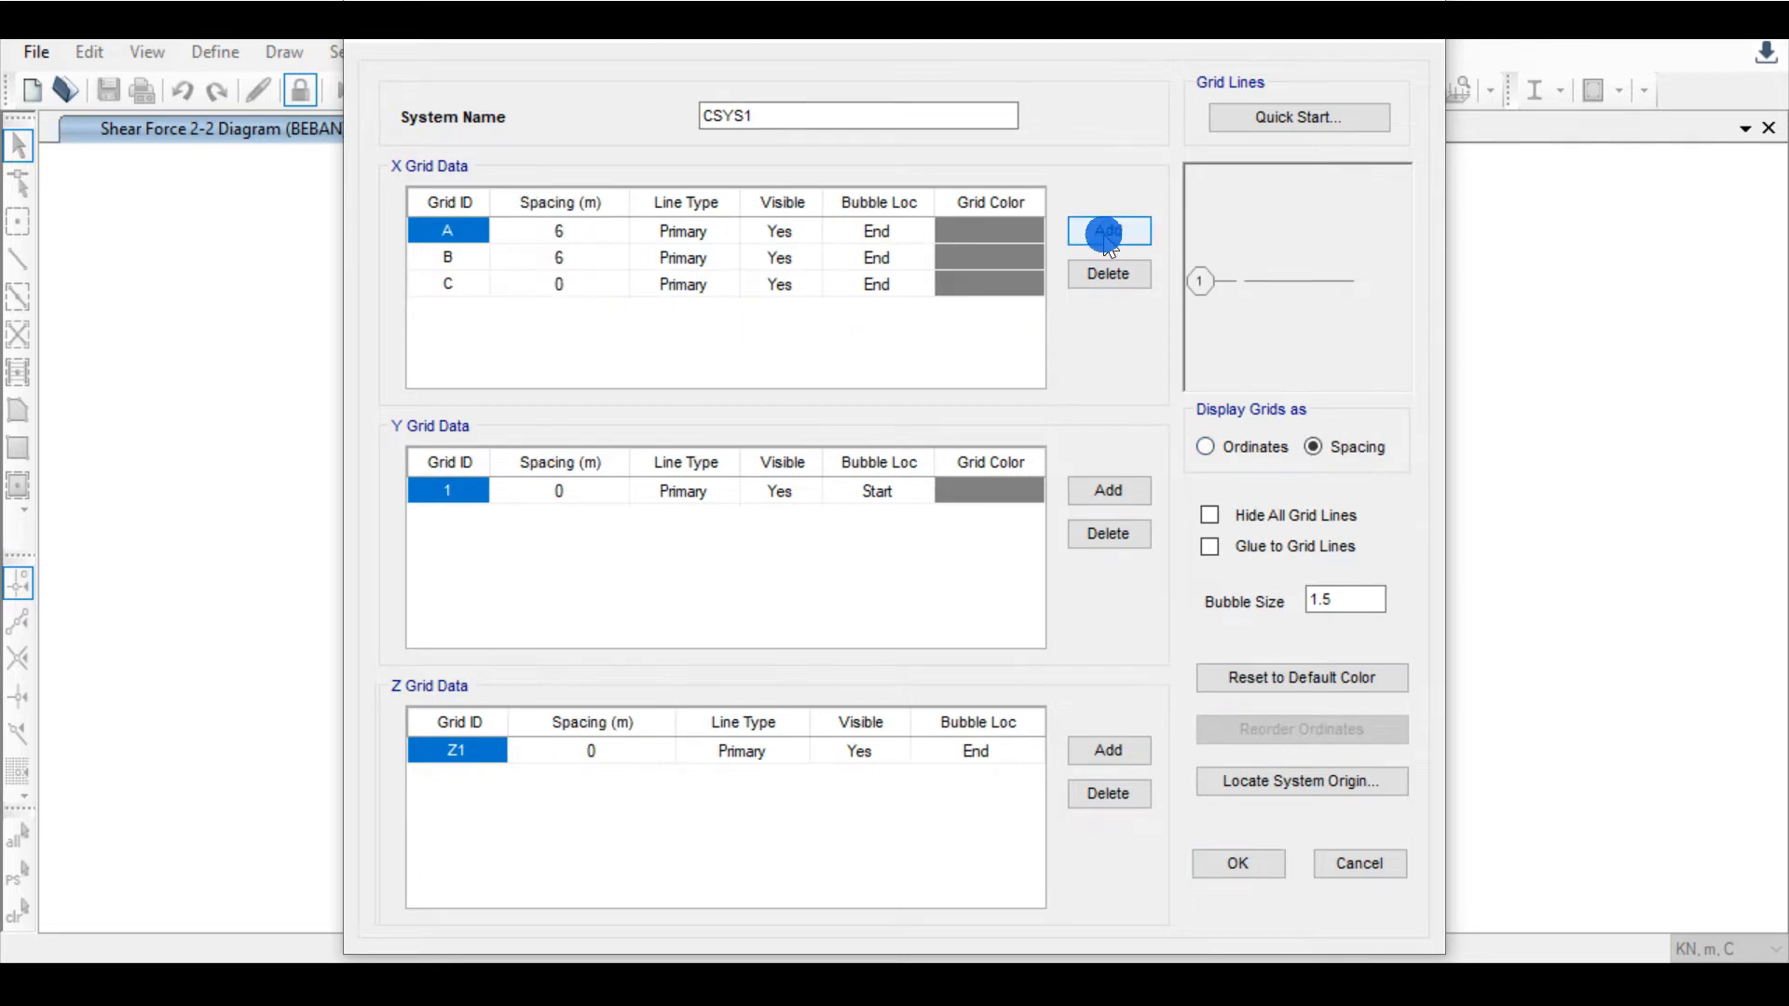
# Step: Add four more grid lines to the X grid data
pyautogui.click(1106, 233)
pyautogui.click(1107, 233)
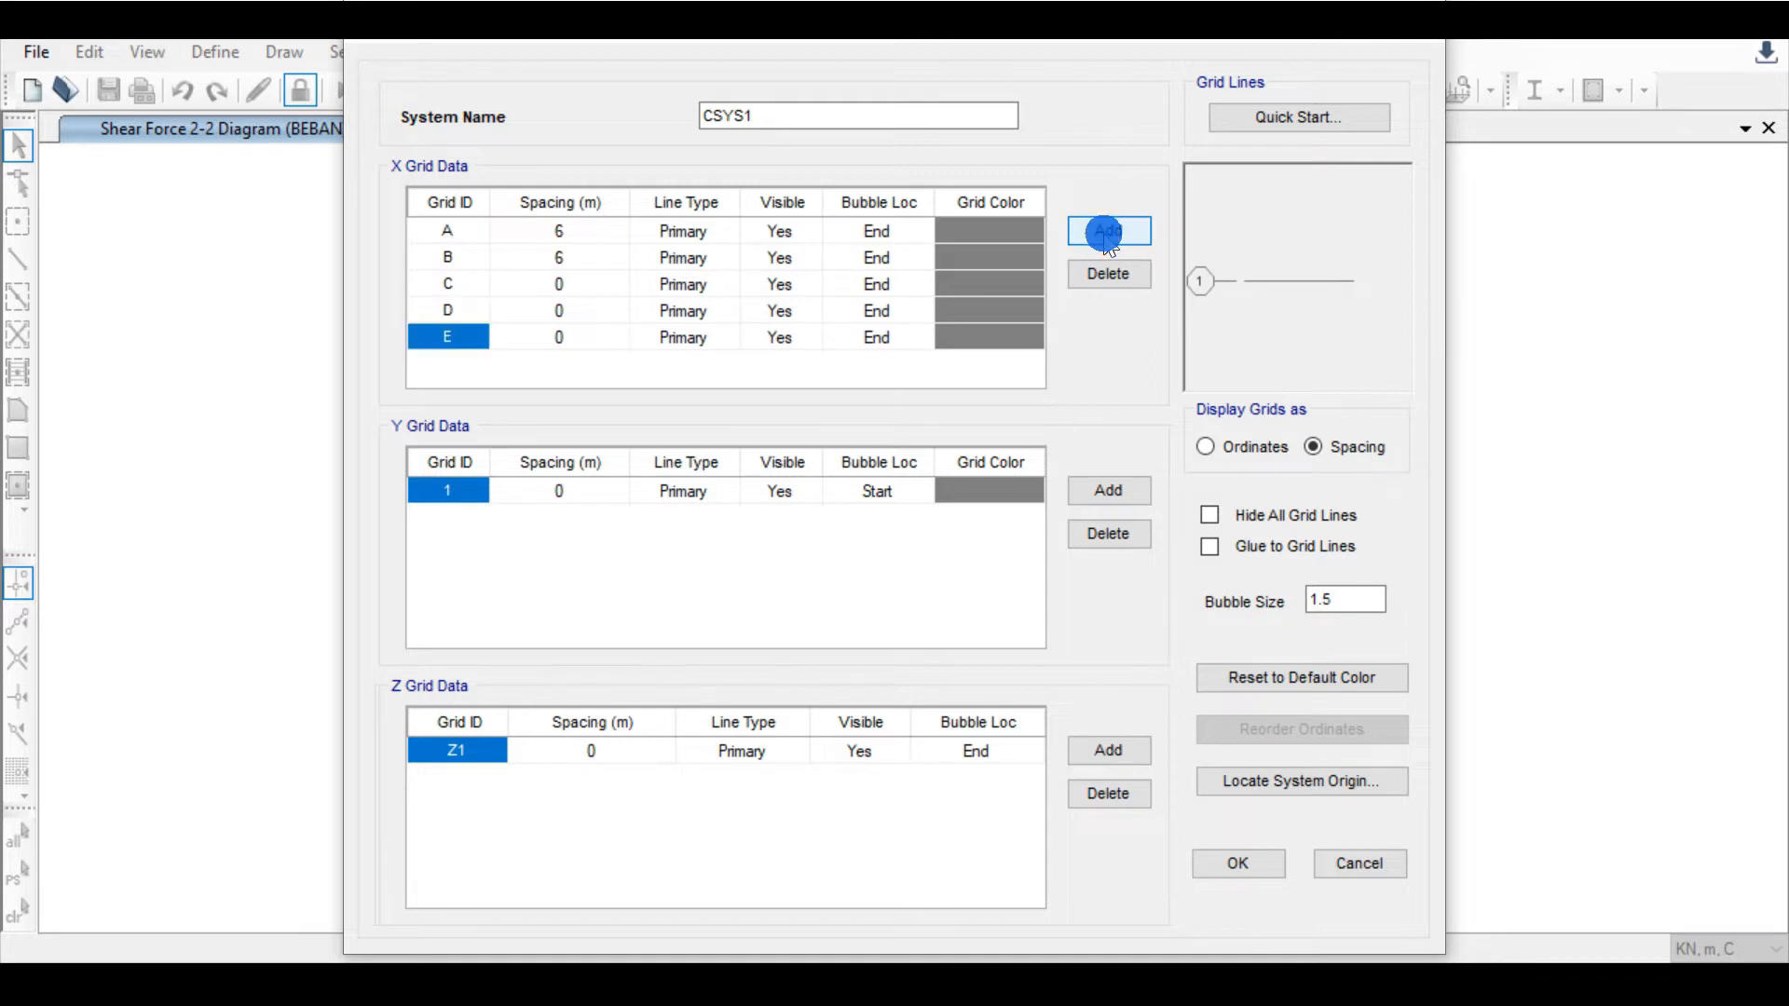
pyautogui.click(1107, 233)
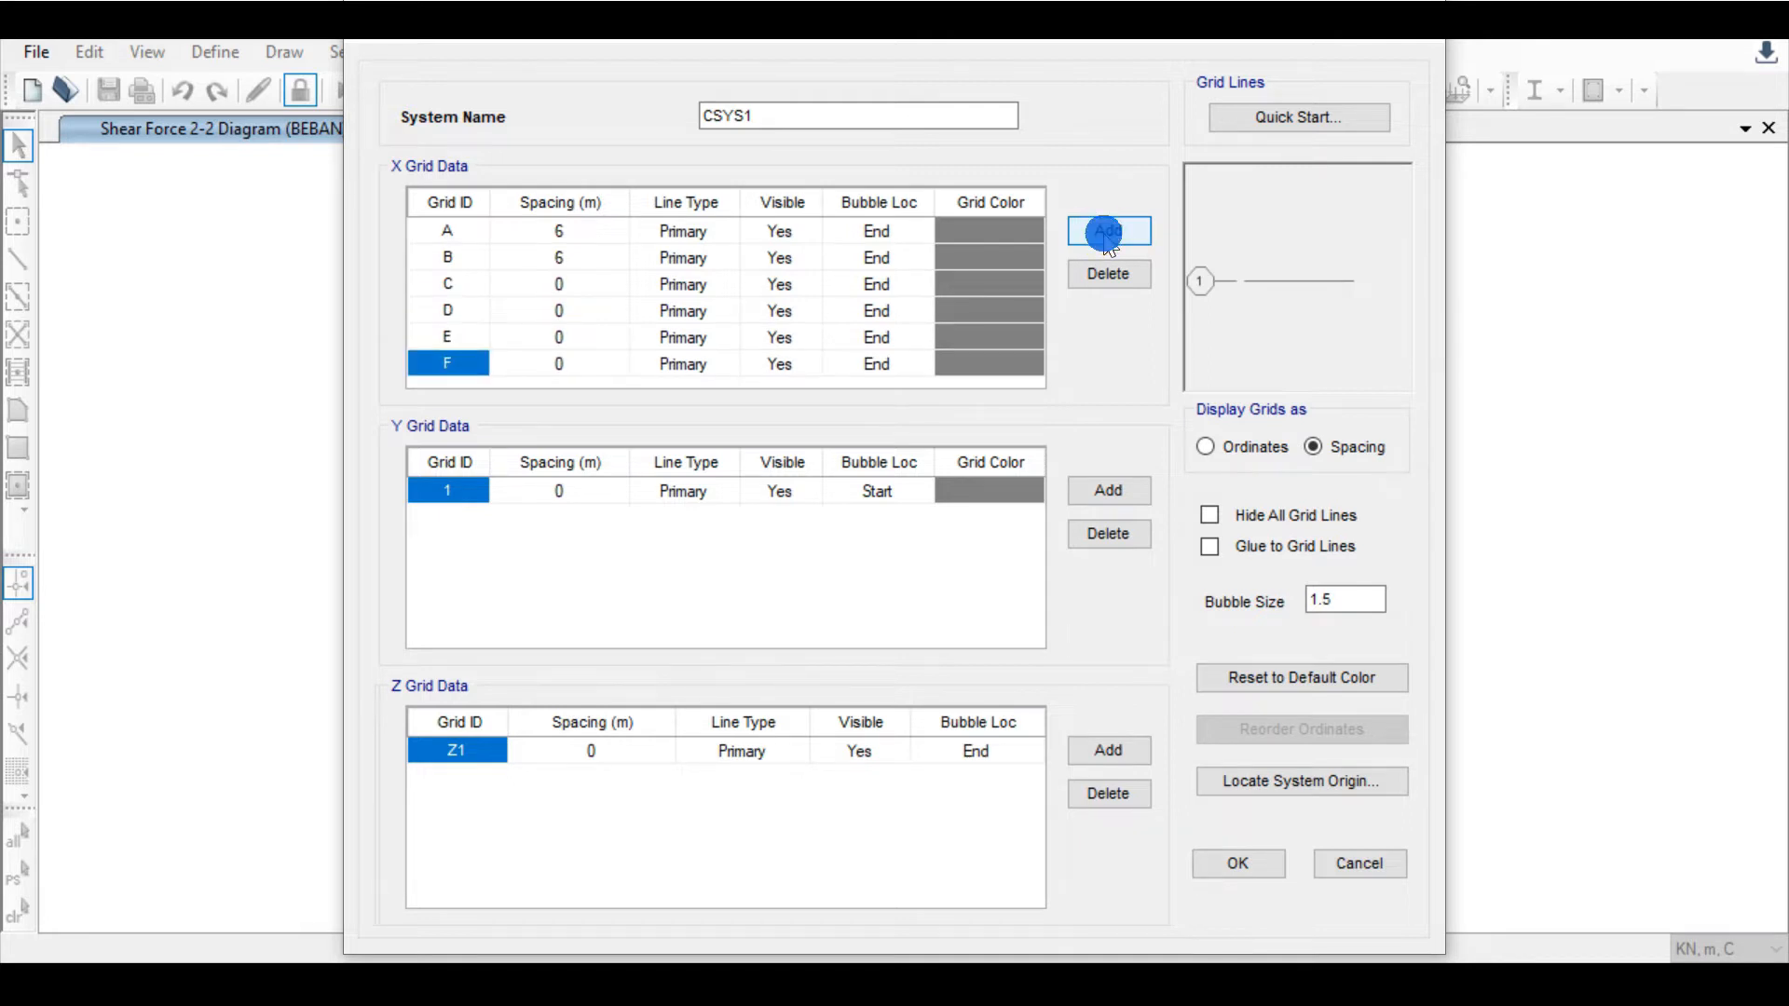
pyautogui.click(1107, 233)
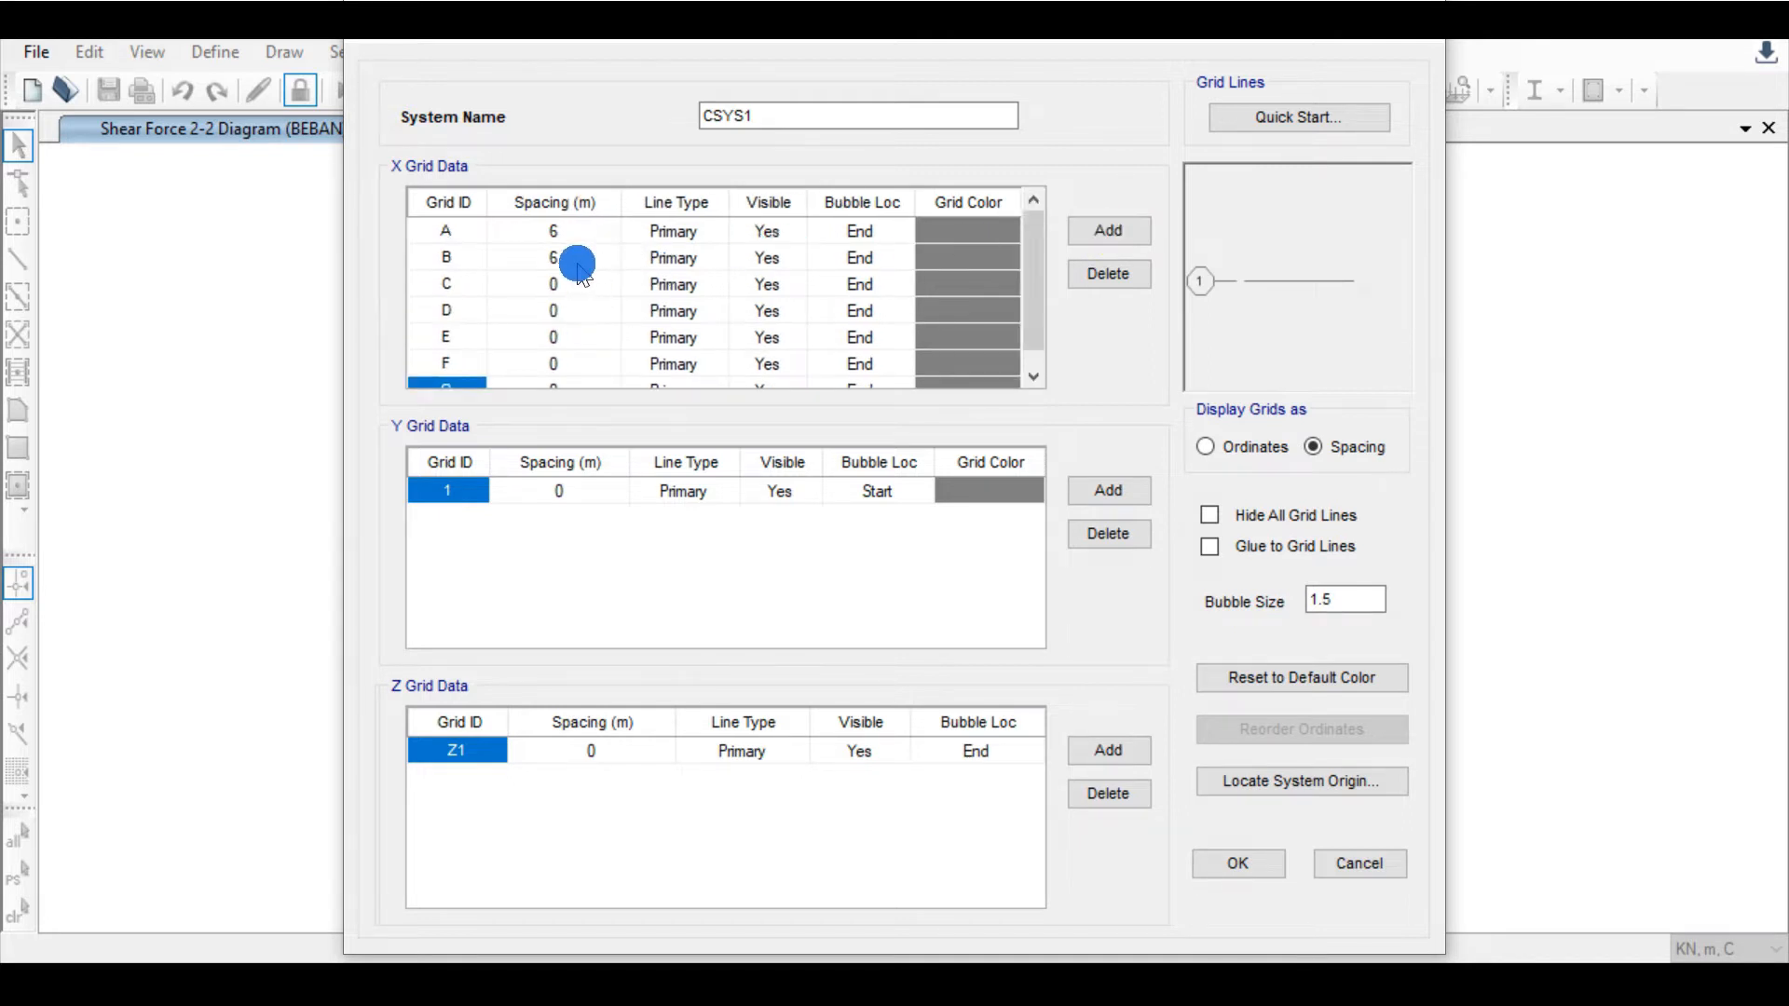
# Step: Set the X grid spacings to 4 m for A, 1.5 m for B, 3.8 m for C, 1.5 m for D and 4 m for E
pyautogui.click(564, 231)
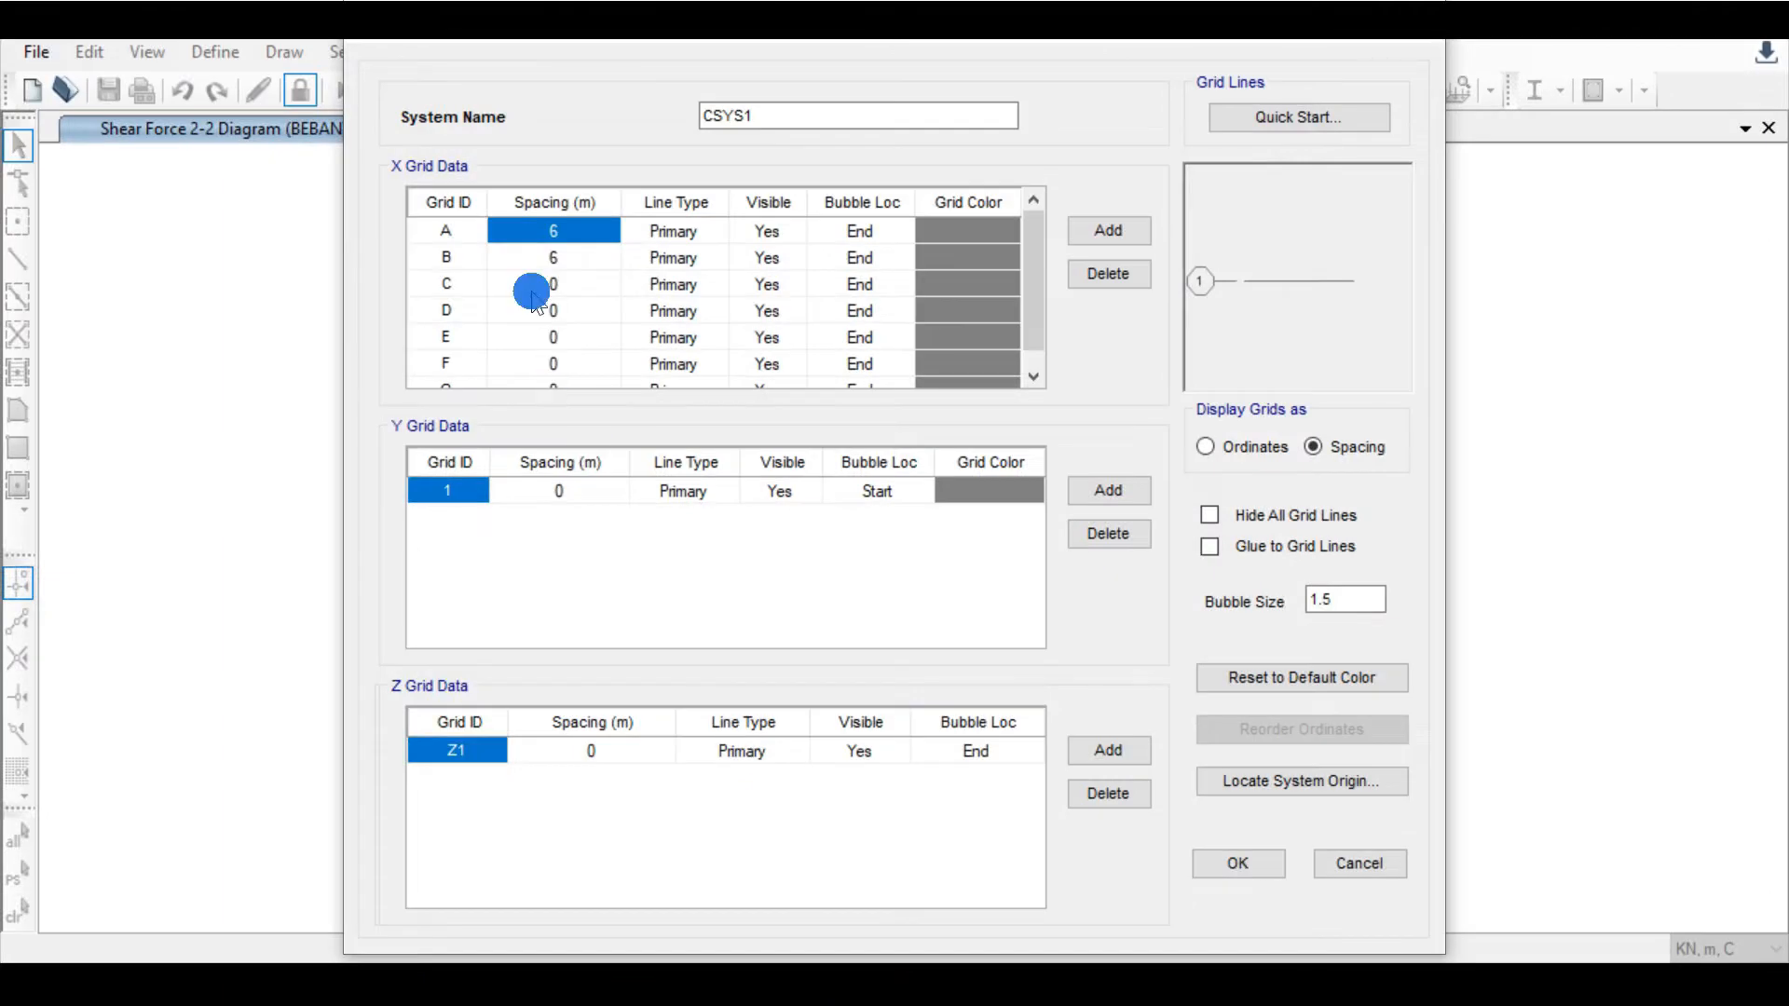
pyautogui.write('4')
pyautogui.click(540, 256)
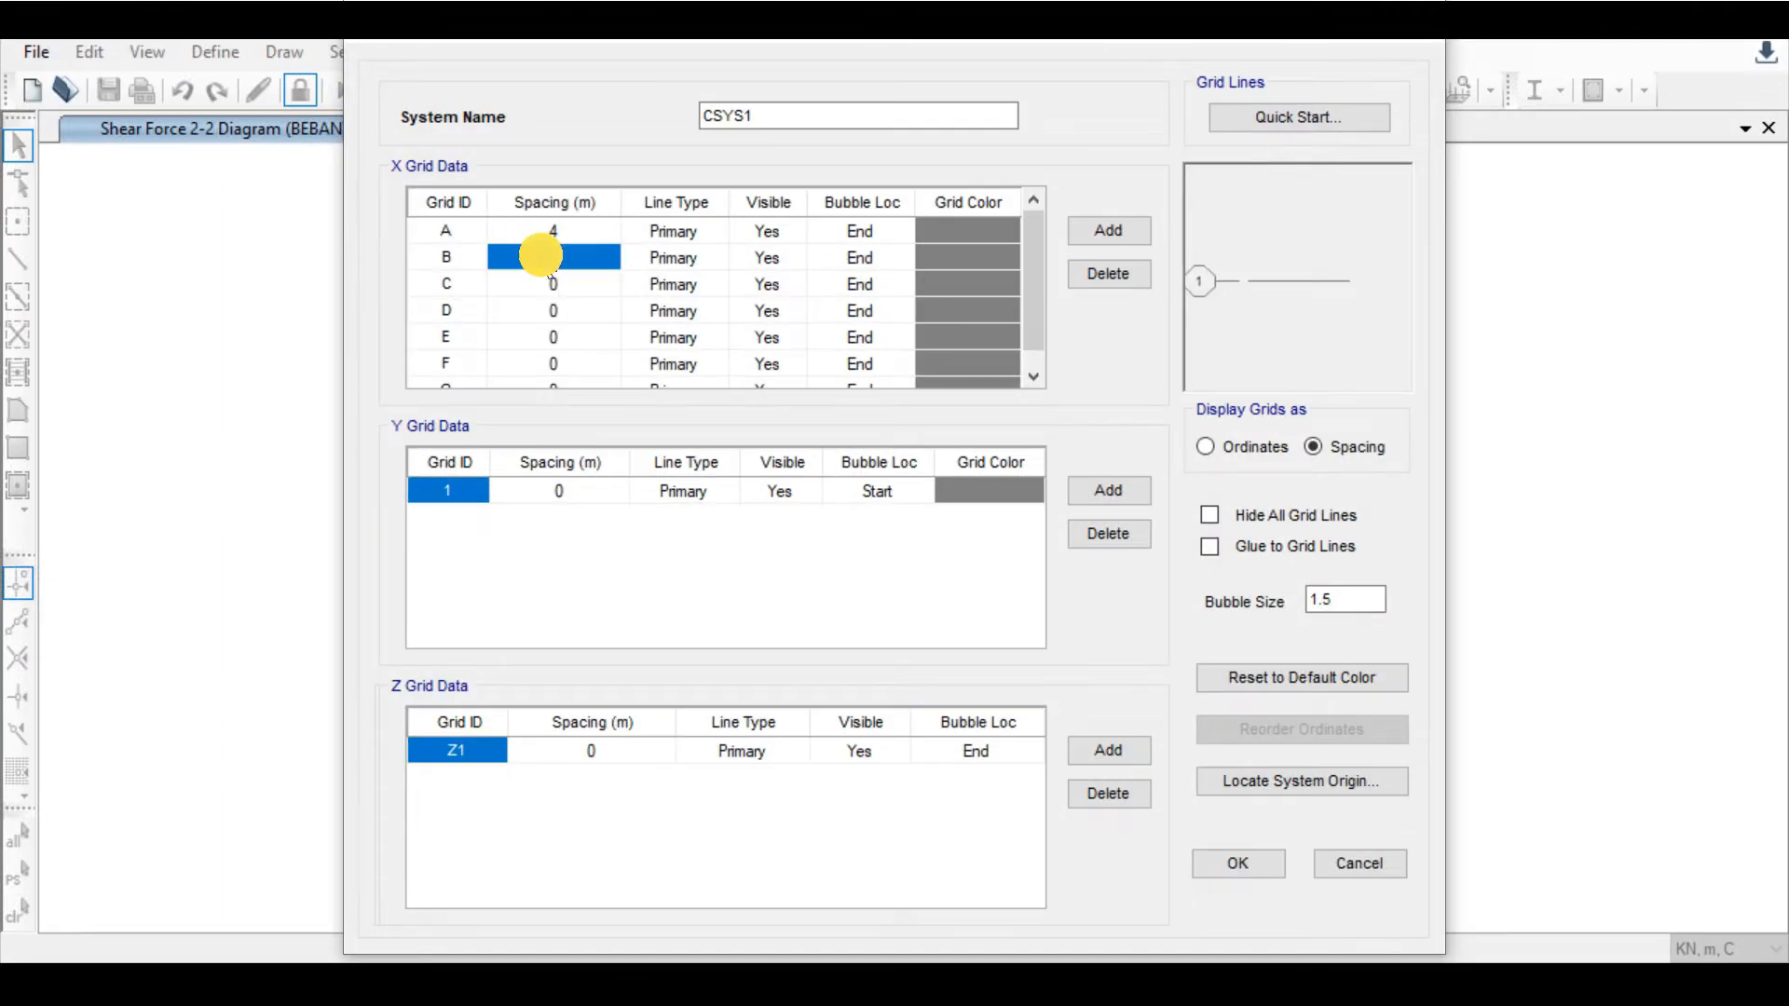
pyautogui.write('4.5')
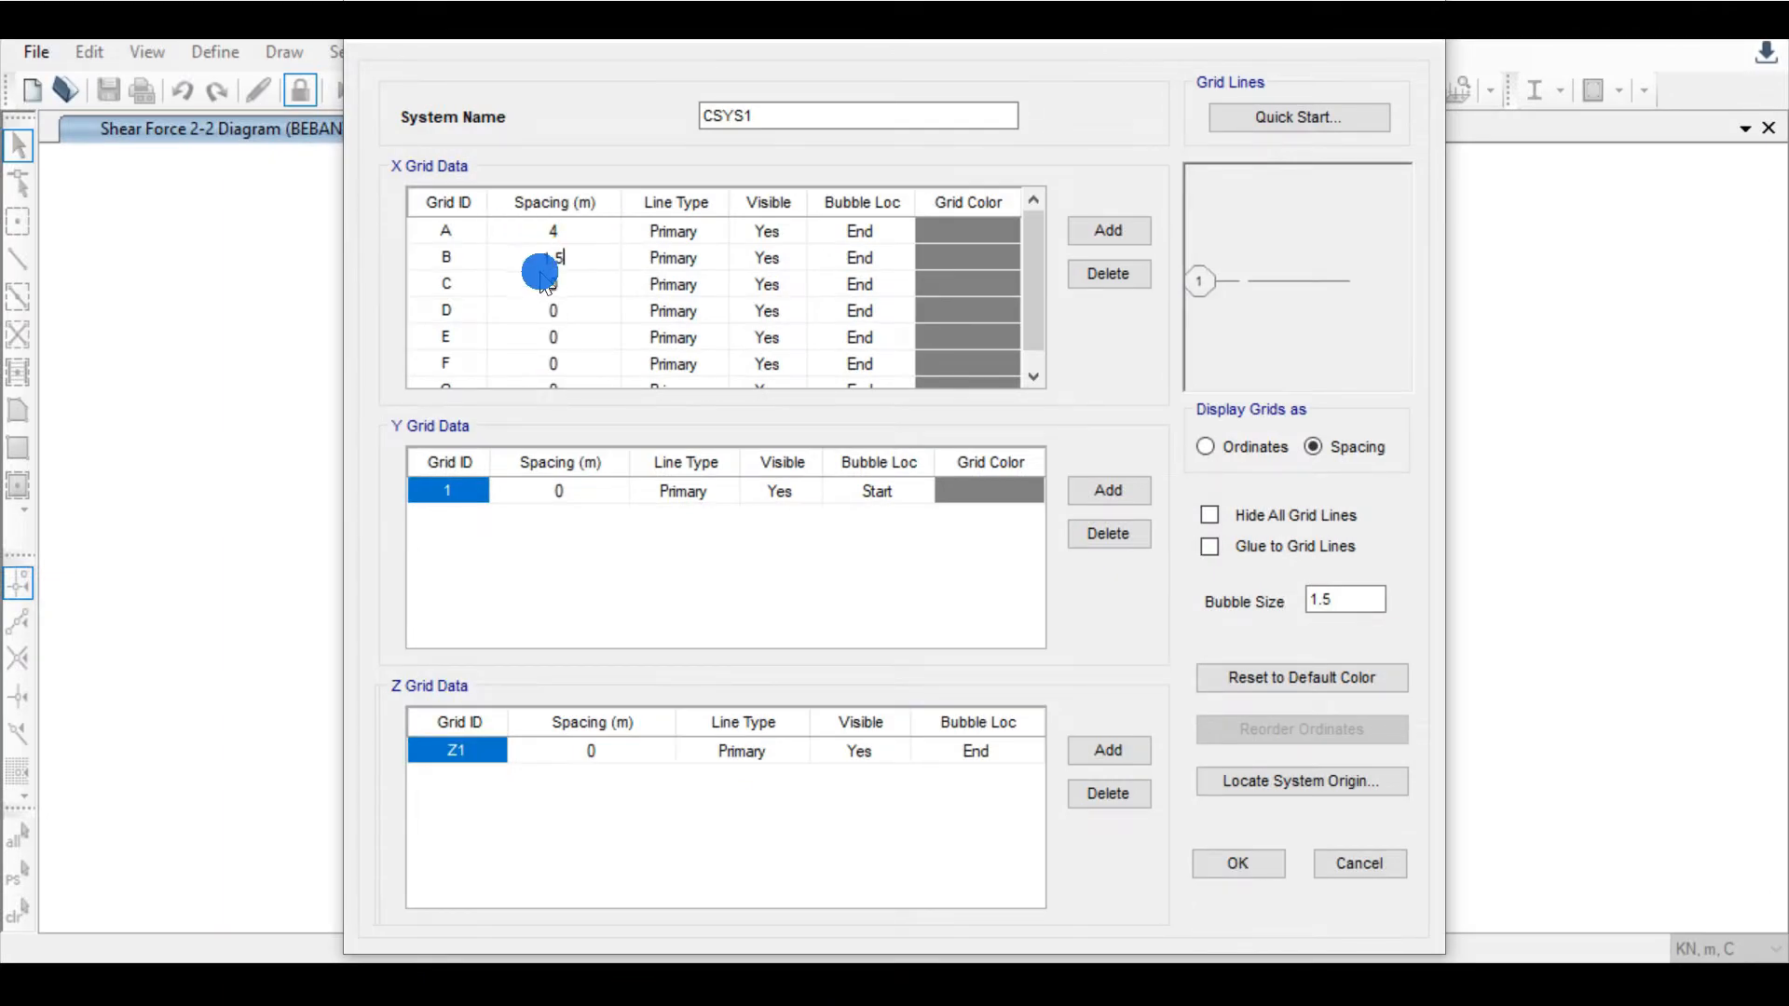
pyautogui.click(543, 282)
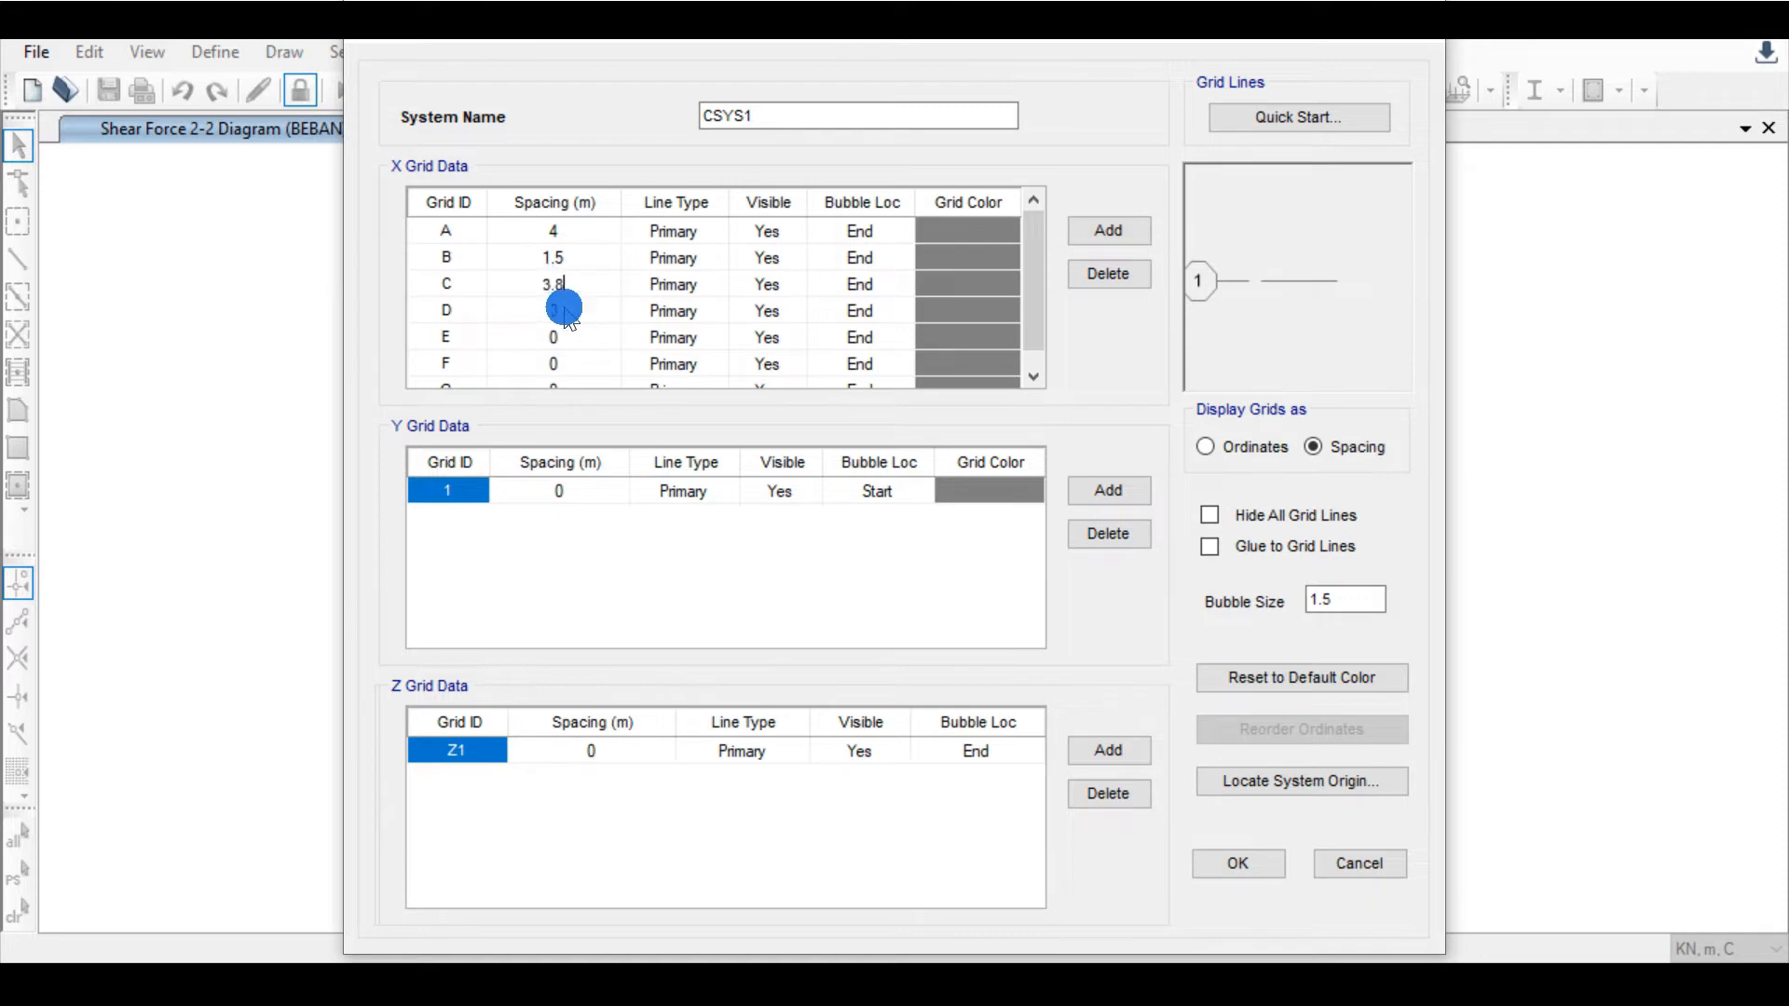
pyautogui.click(564, 309)
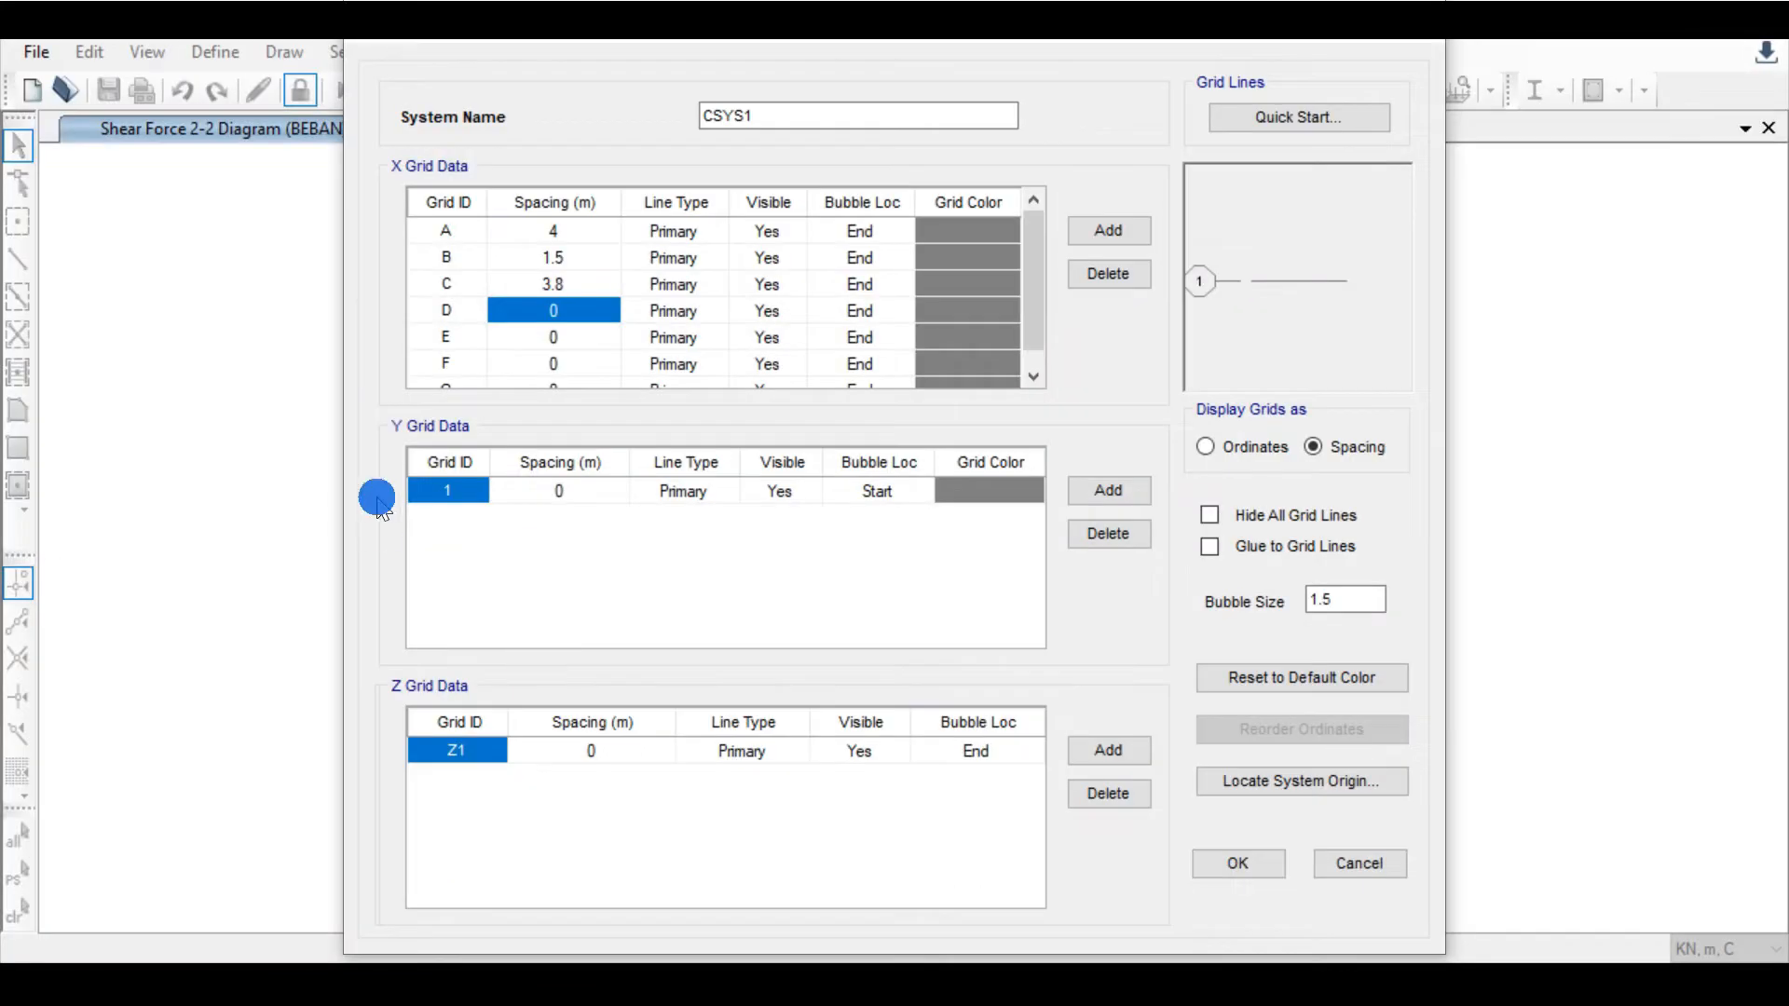
pyautogui.write('1.5')
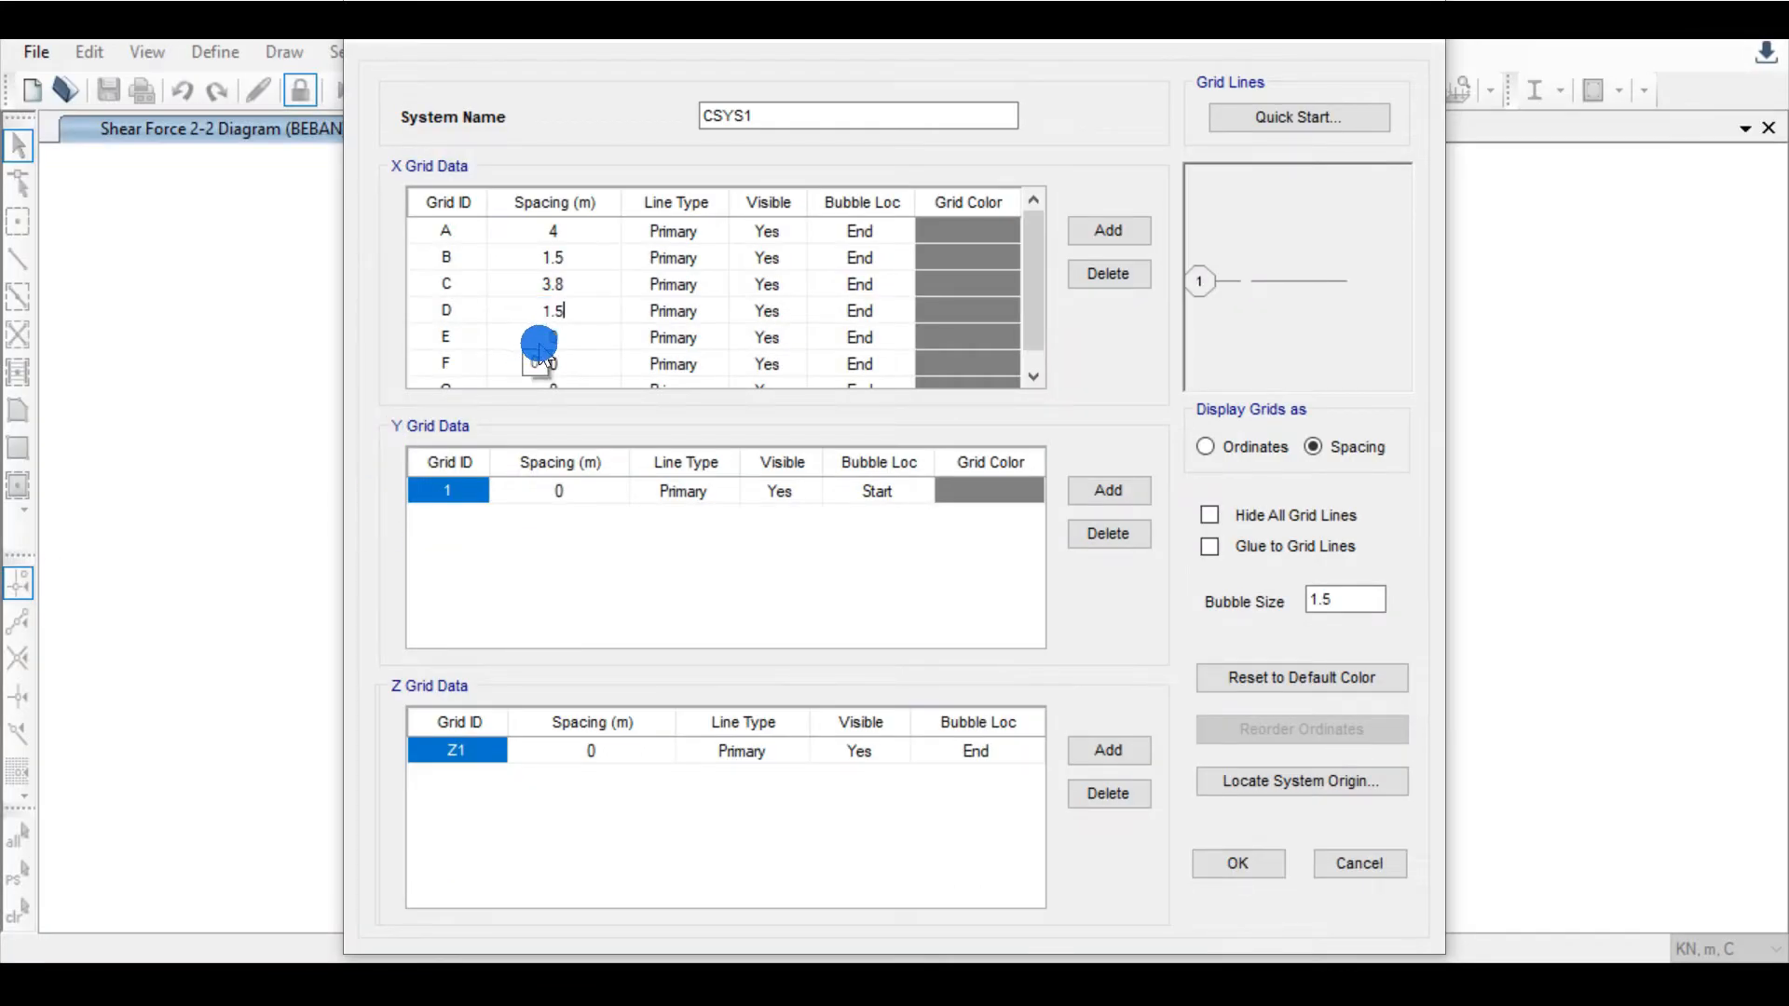
pyautogui.click(572, 344)
pyautogui.write('4')
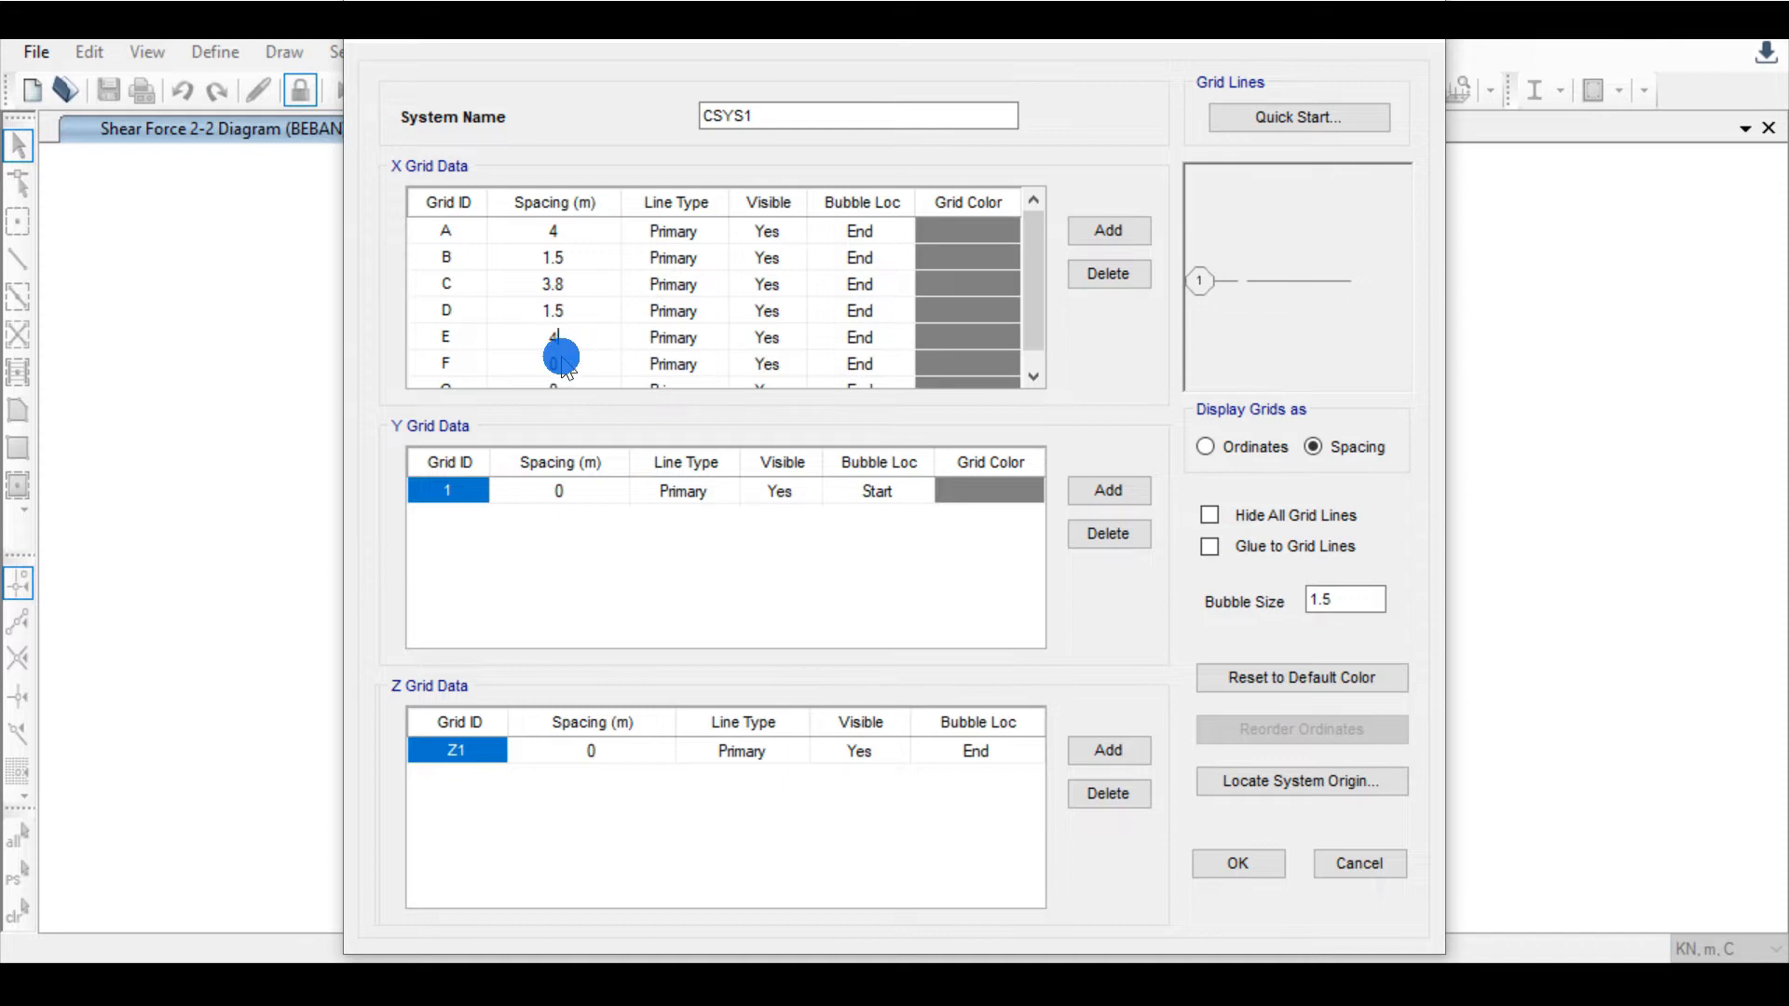
# Step: Check the beam dimensions in the Word problem sheet and set the X grid spacing of F to 1.2 m
pyautogui.click(563, 362)
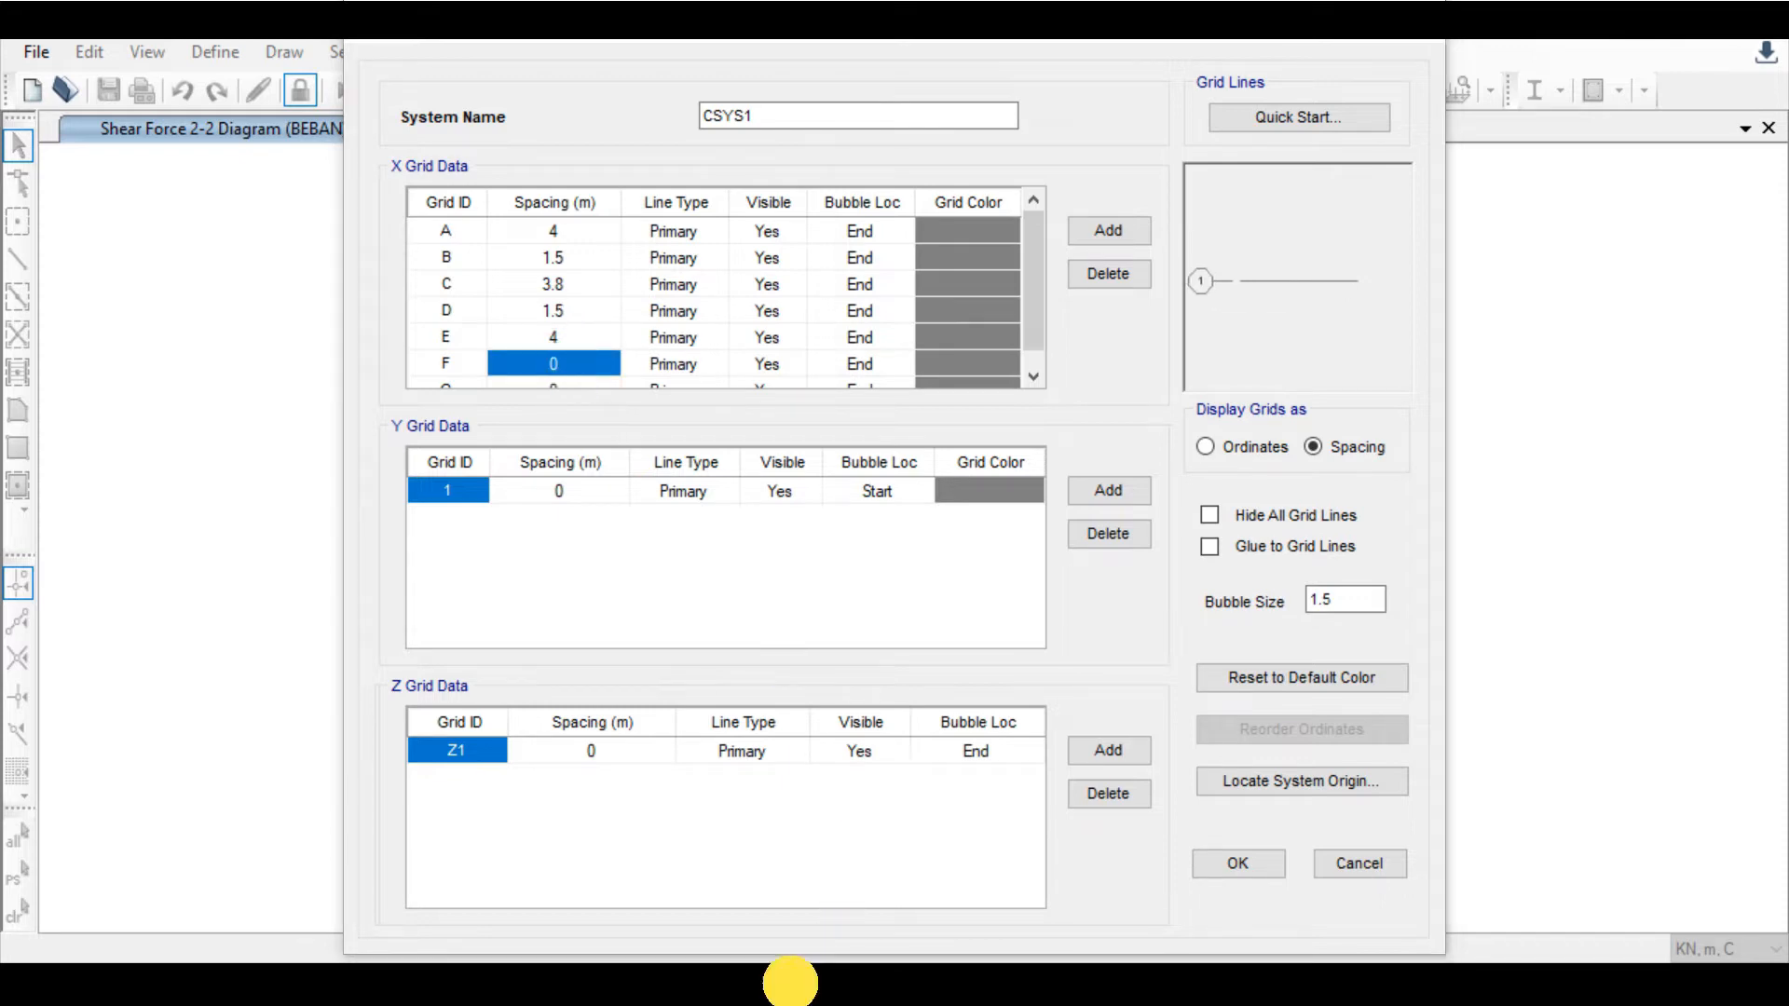
pyautogui.click(791, 982)
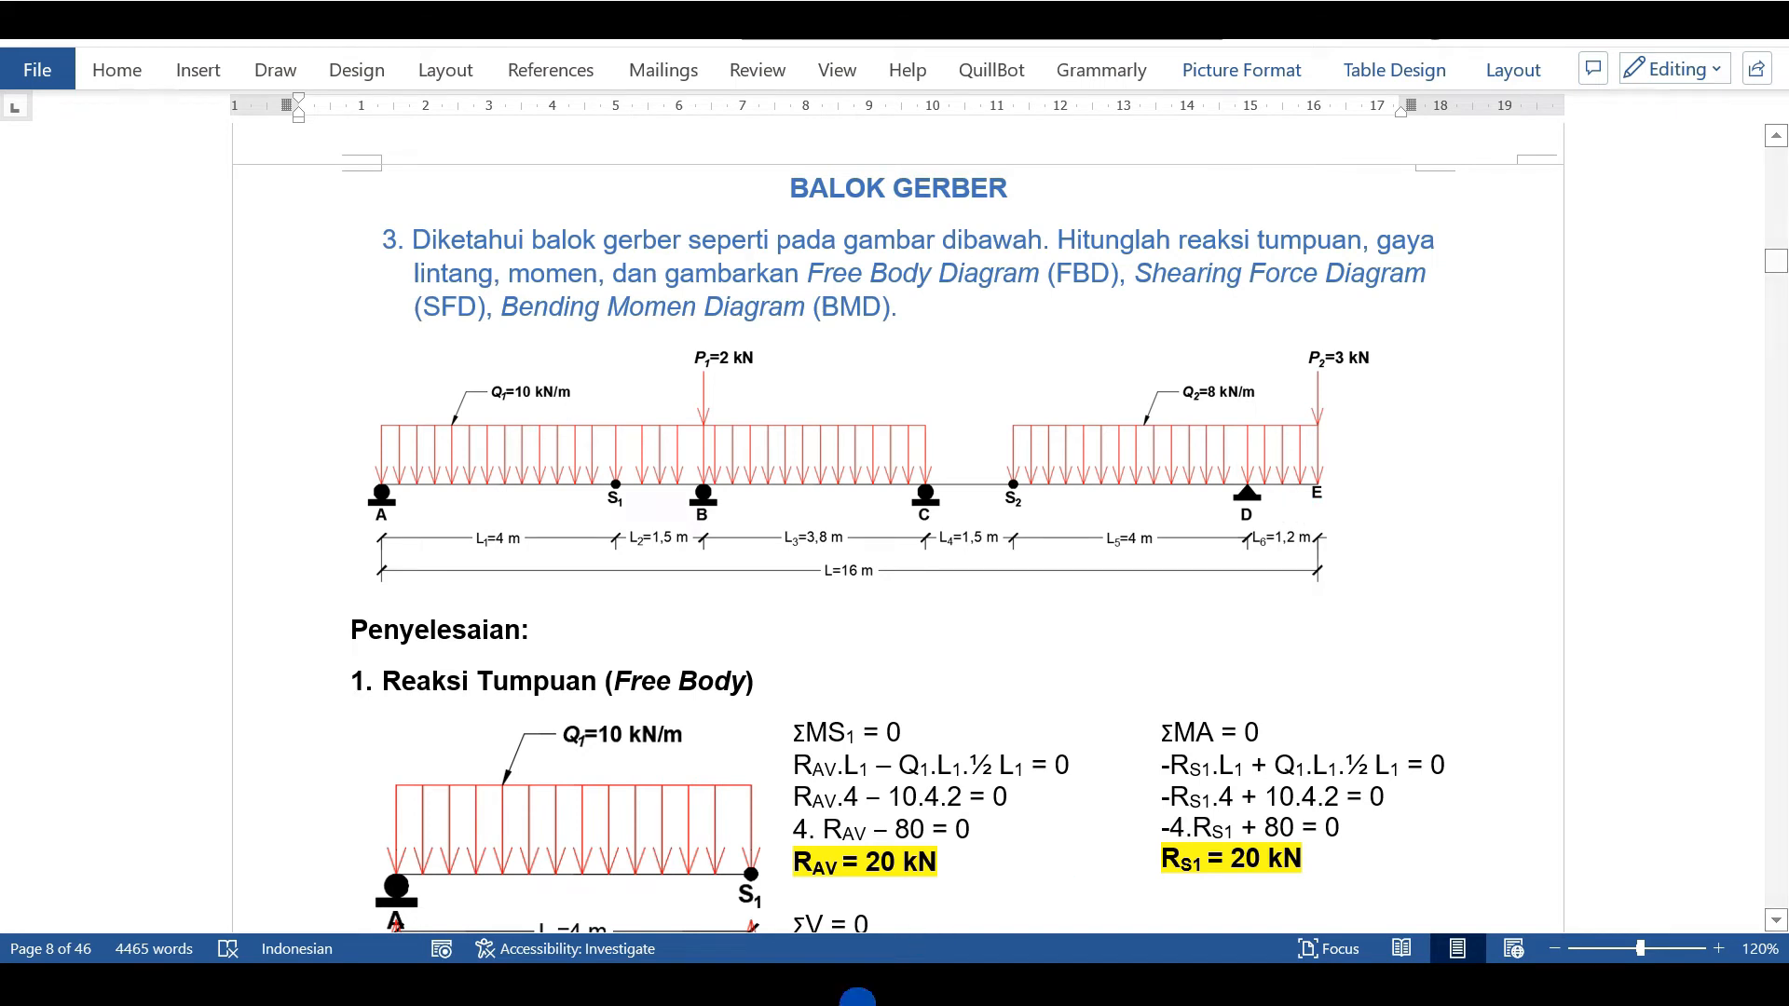
pyautogui.click(839, 985)
pyautogui.press('BackSpace')
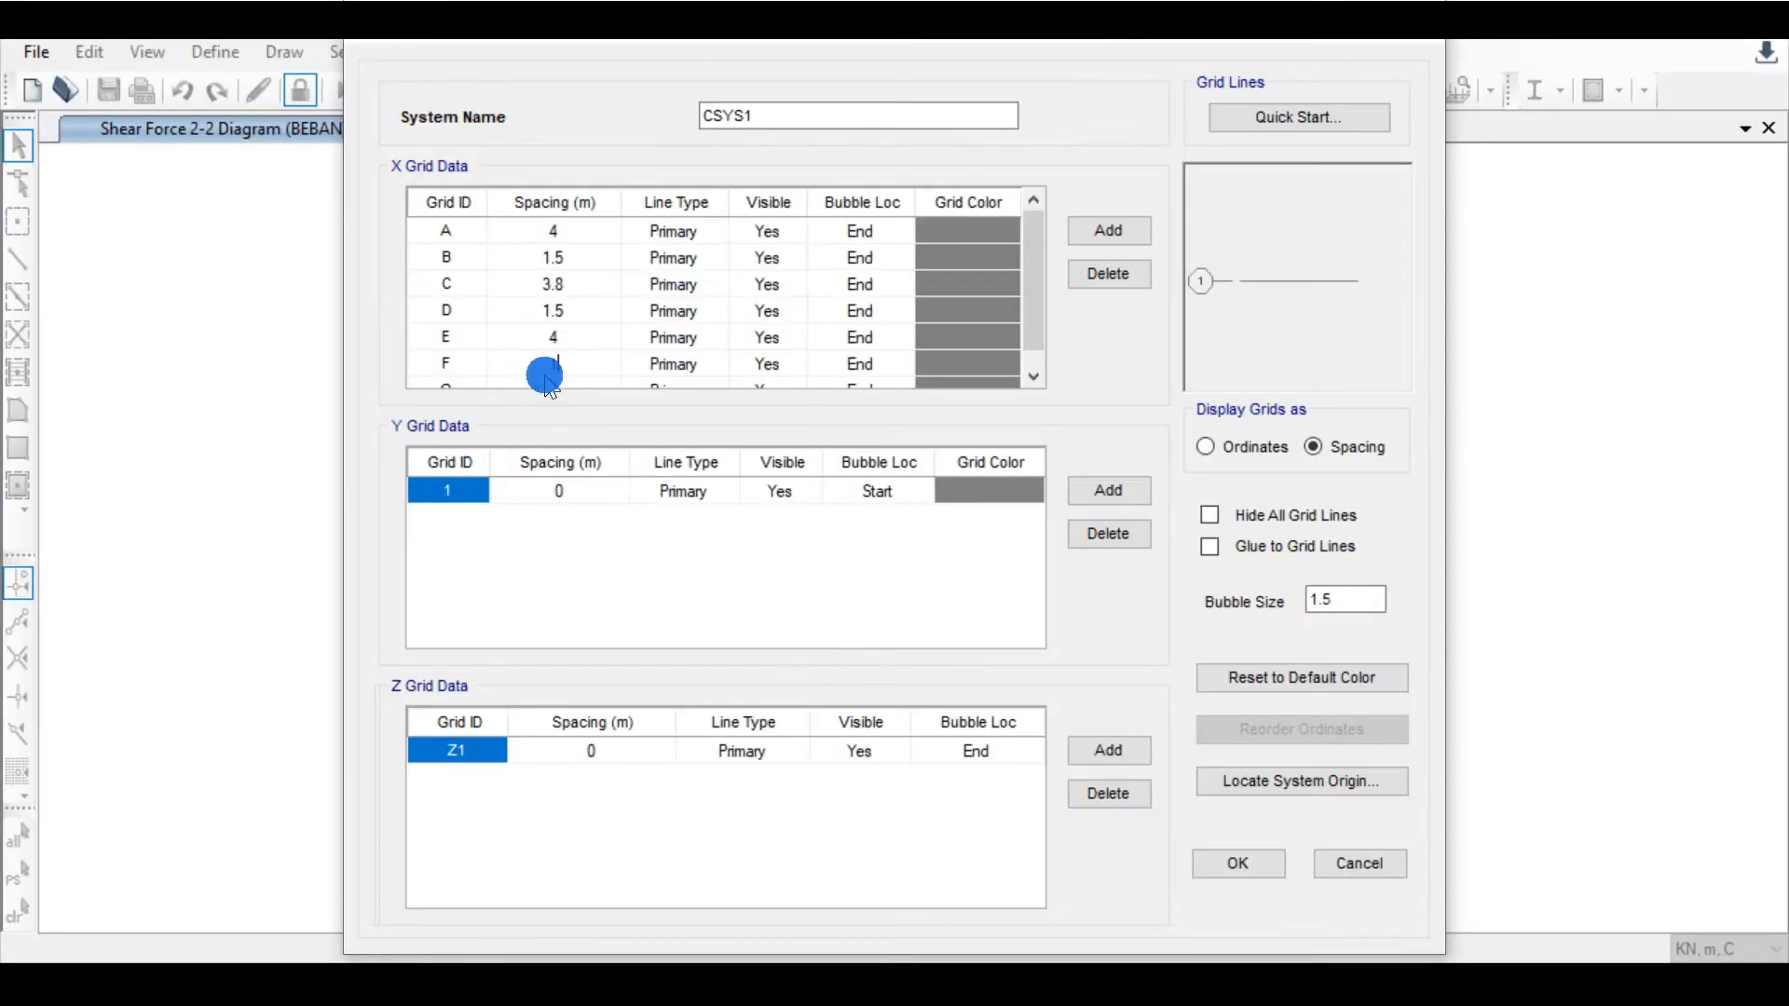
pyautogui.scroll(-1, 545, 359)
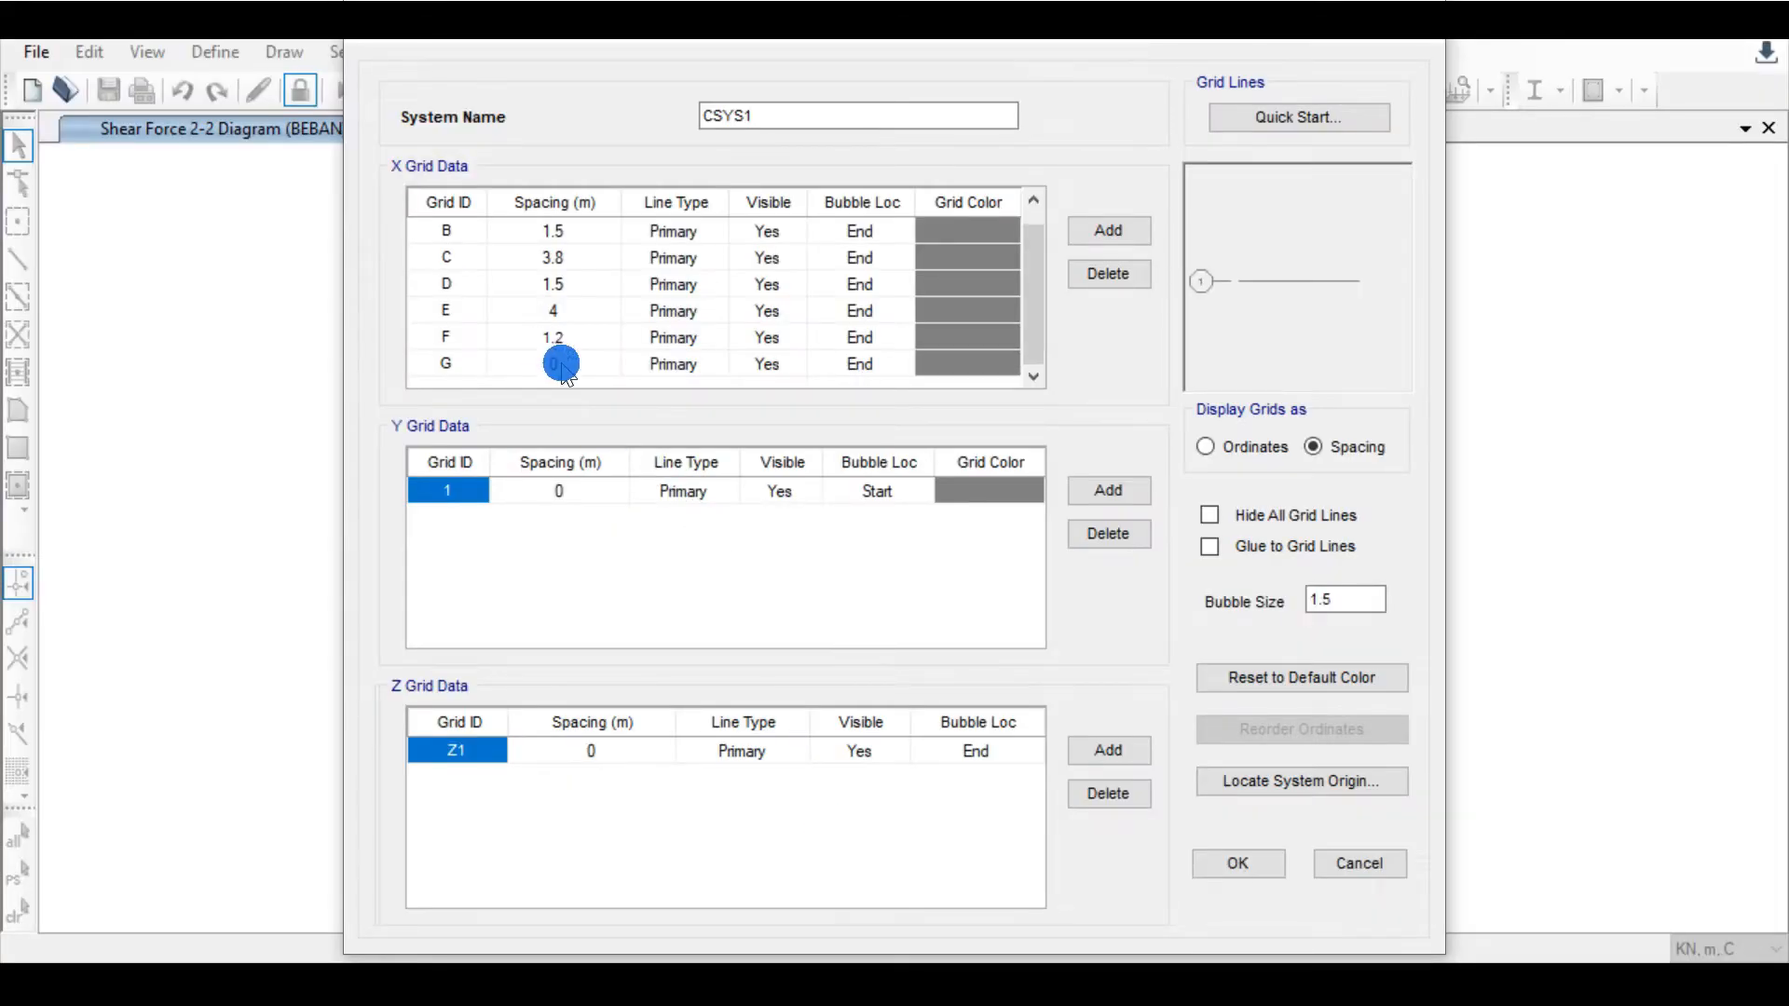
pyautogui.click(562, 364)
pyautogui.scroll(1, 578, 352)
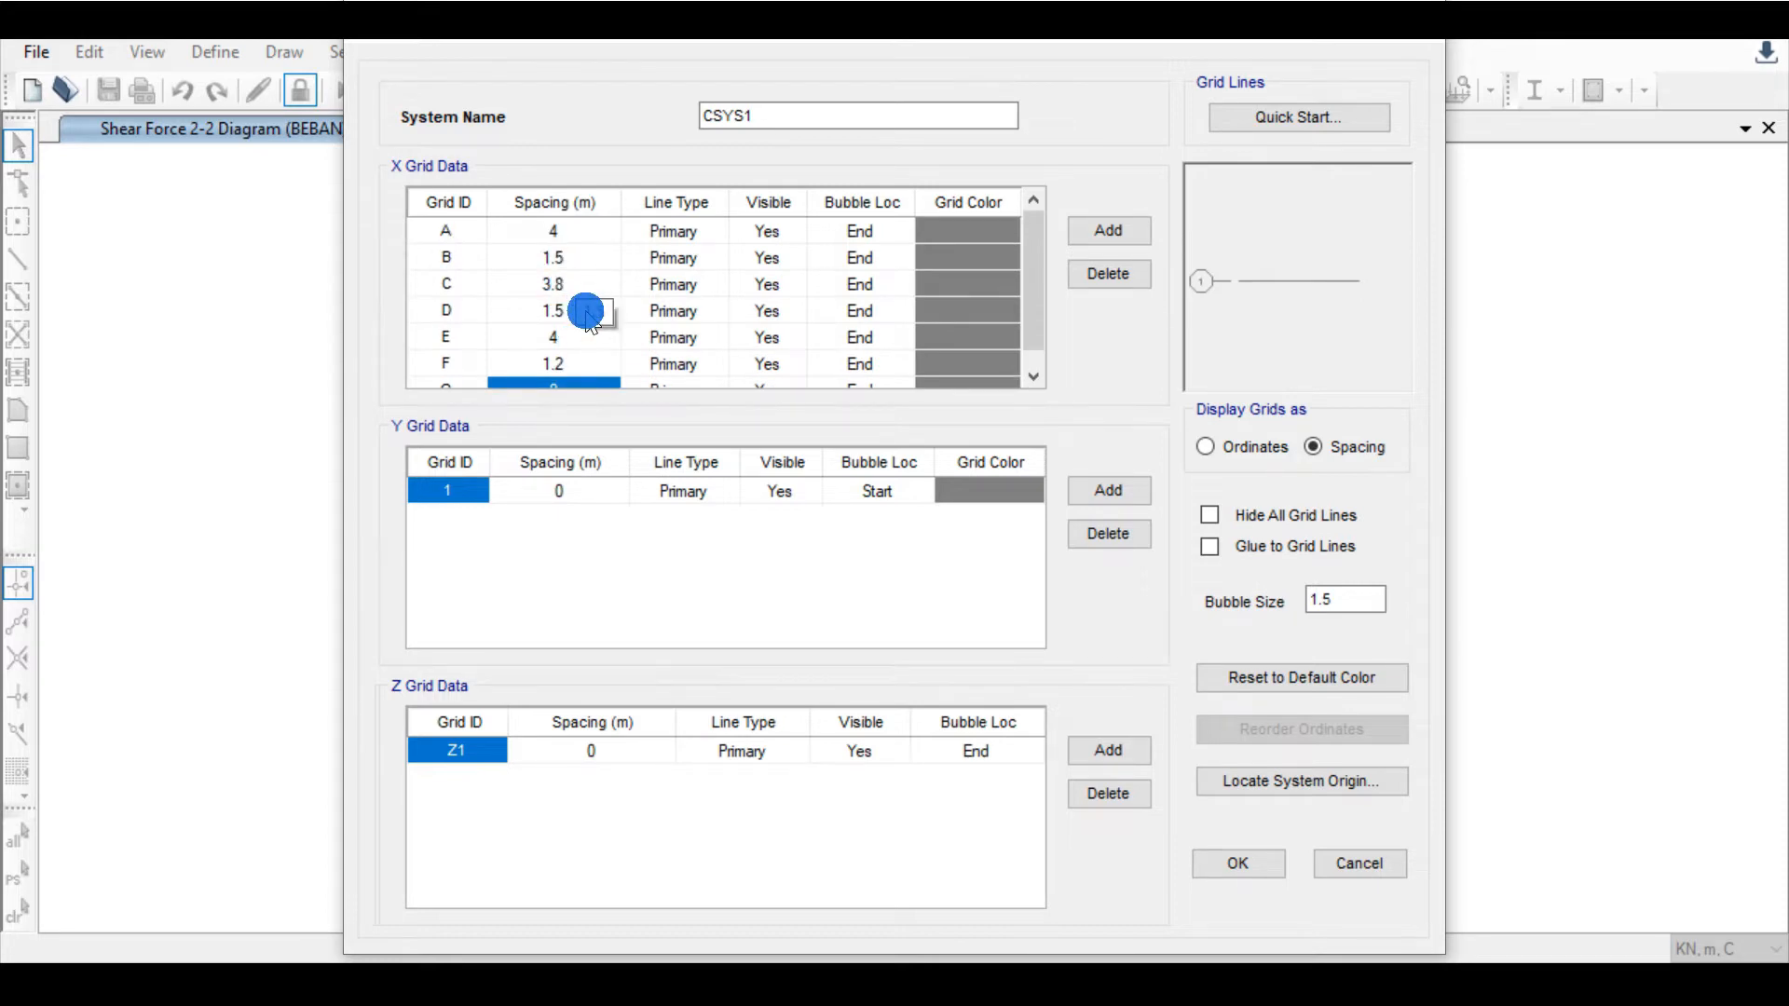
pyautogui.scroll(-1, 574, 366)
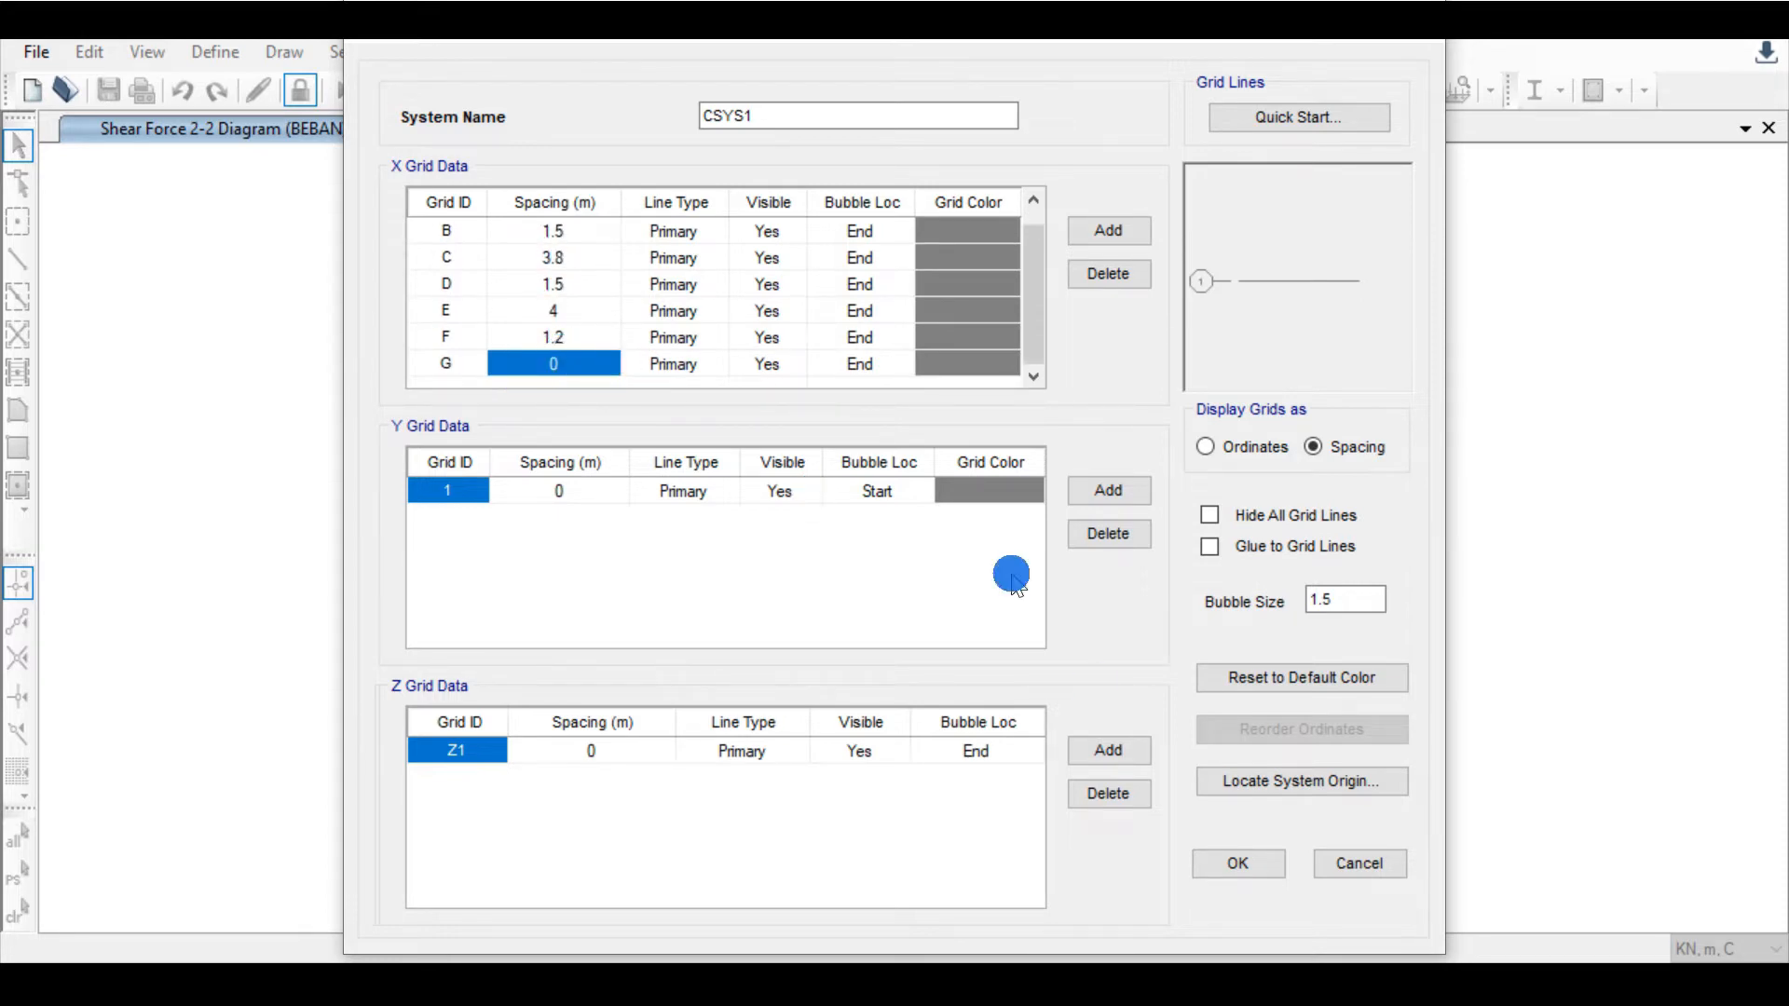
# Step: Accept the custom grid, generate the beam with default section and restraints, and close the 3-D view
pyautogui.click(1214, 864)
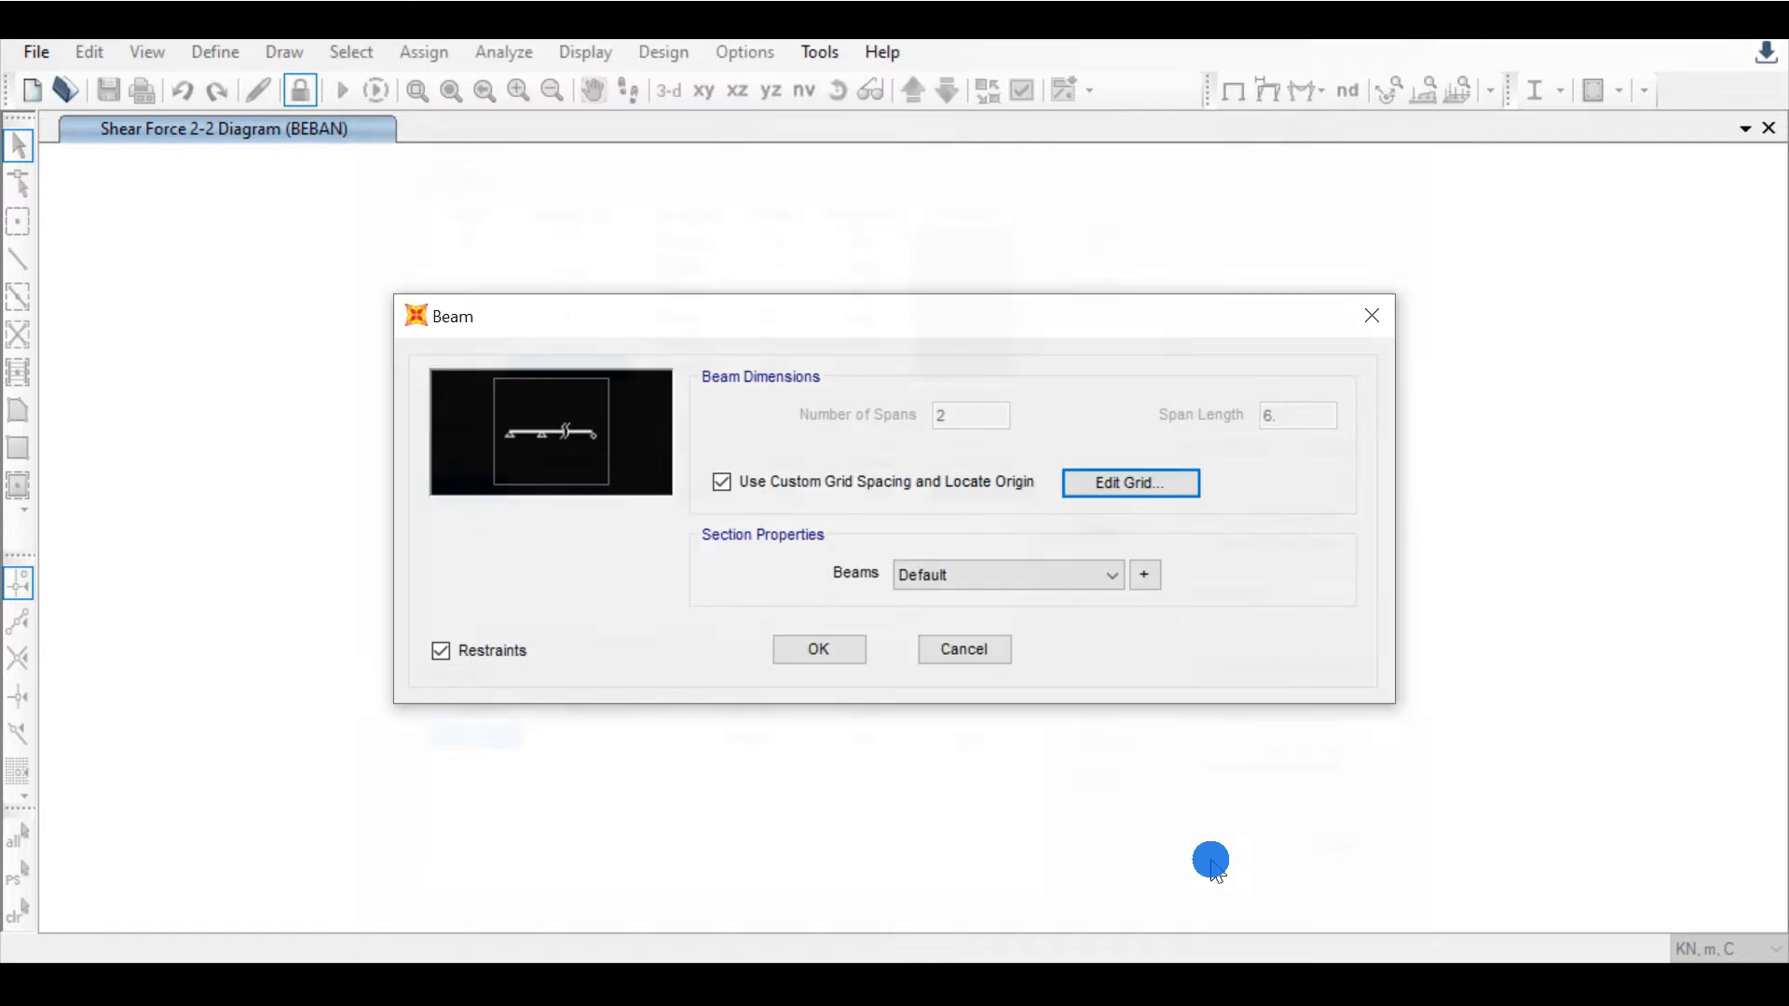
pyautogui.click(832, 650)
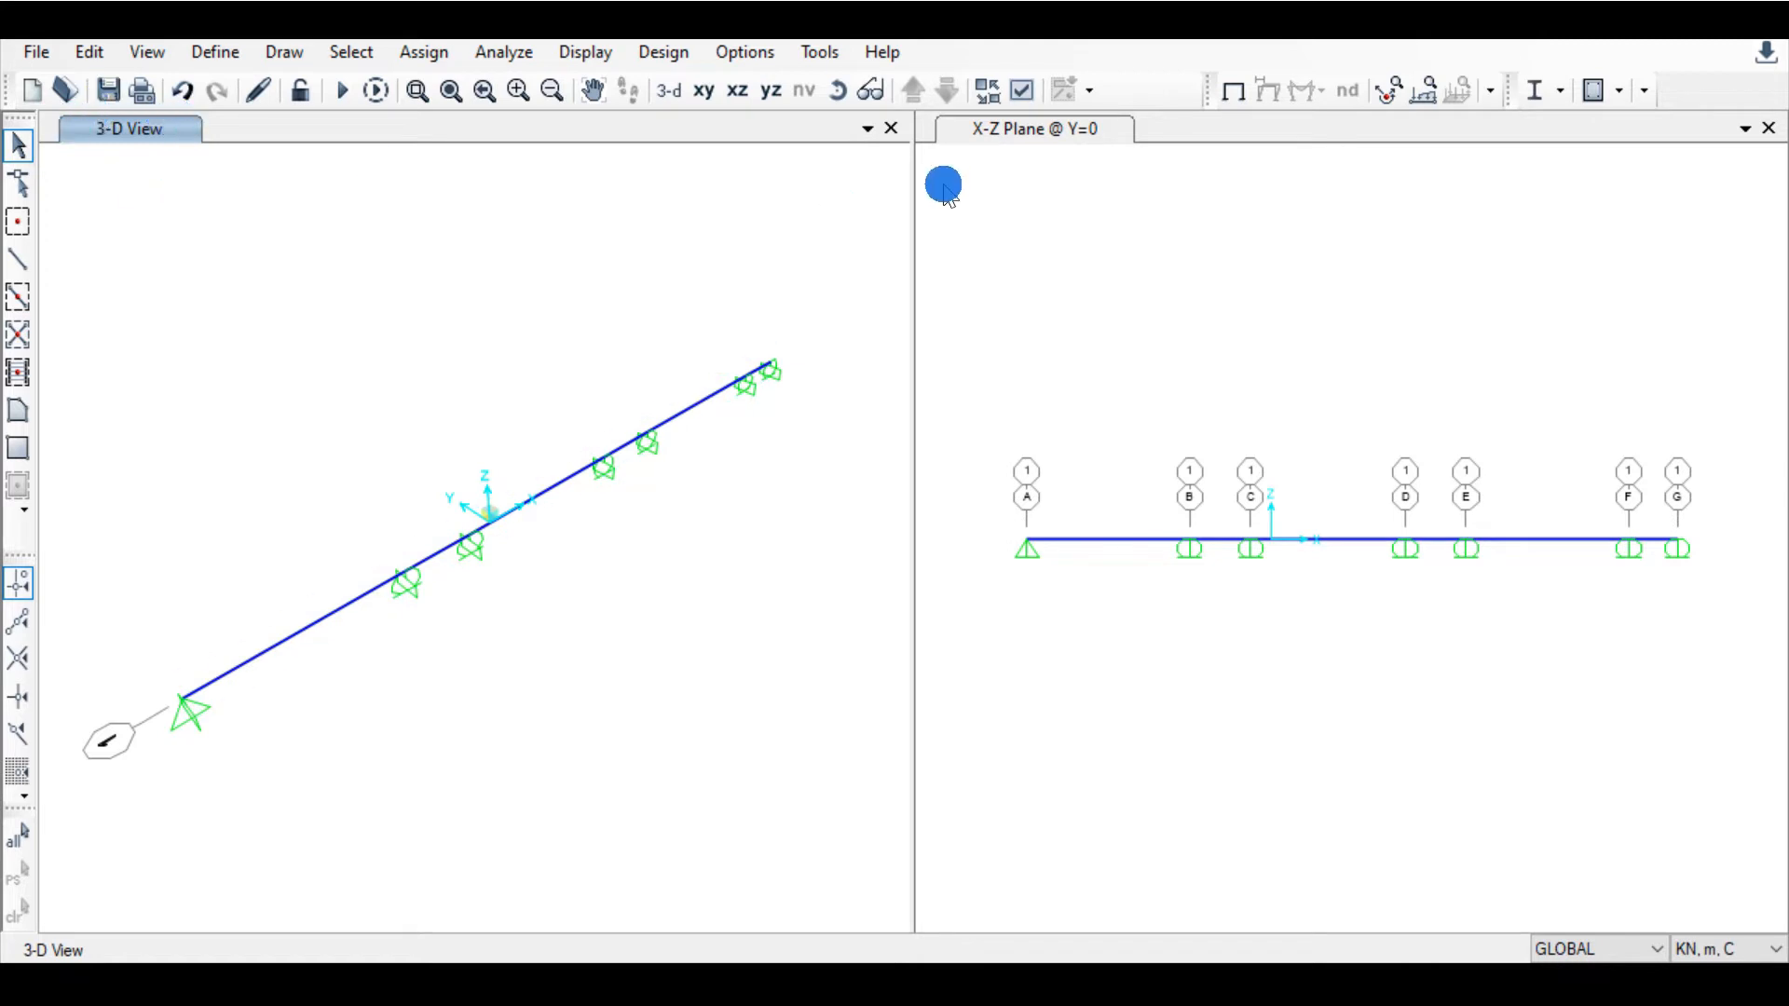
pyautogui.click(896, 131)
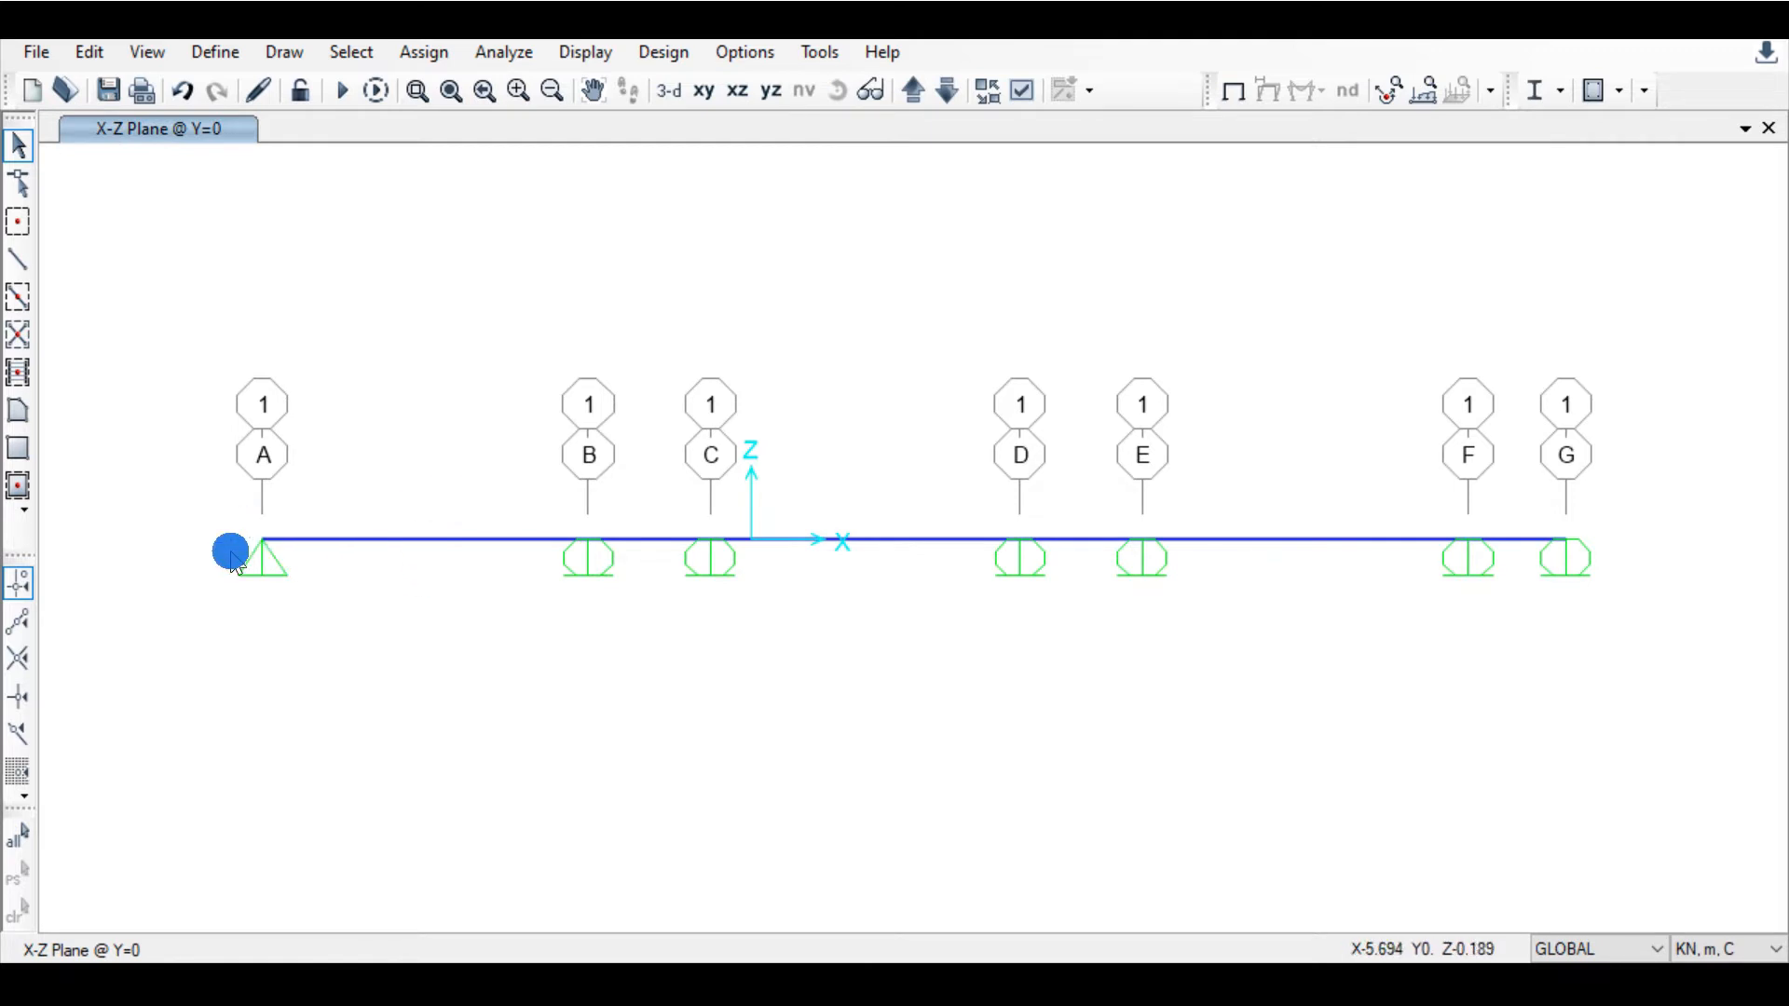
# Step: Check the support types in the Word problem sheet and assign a roller restraint (Translation 3 only) to the joint at grid A
pyautogui.click(807, 979)
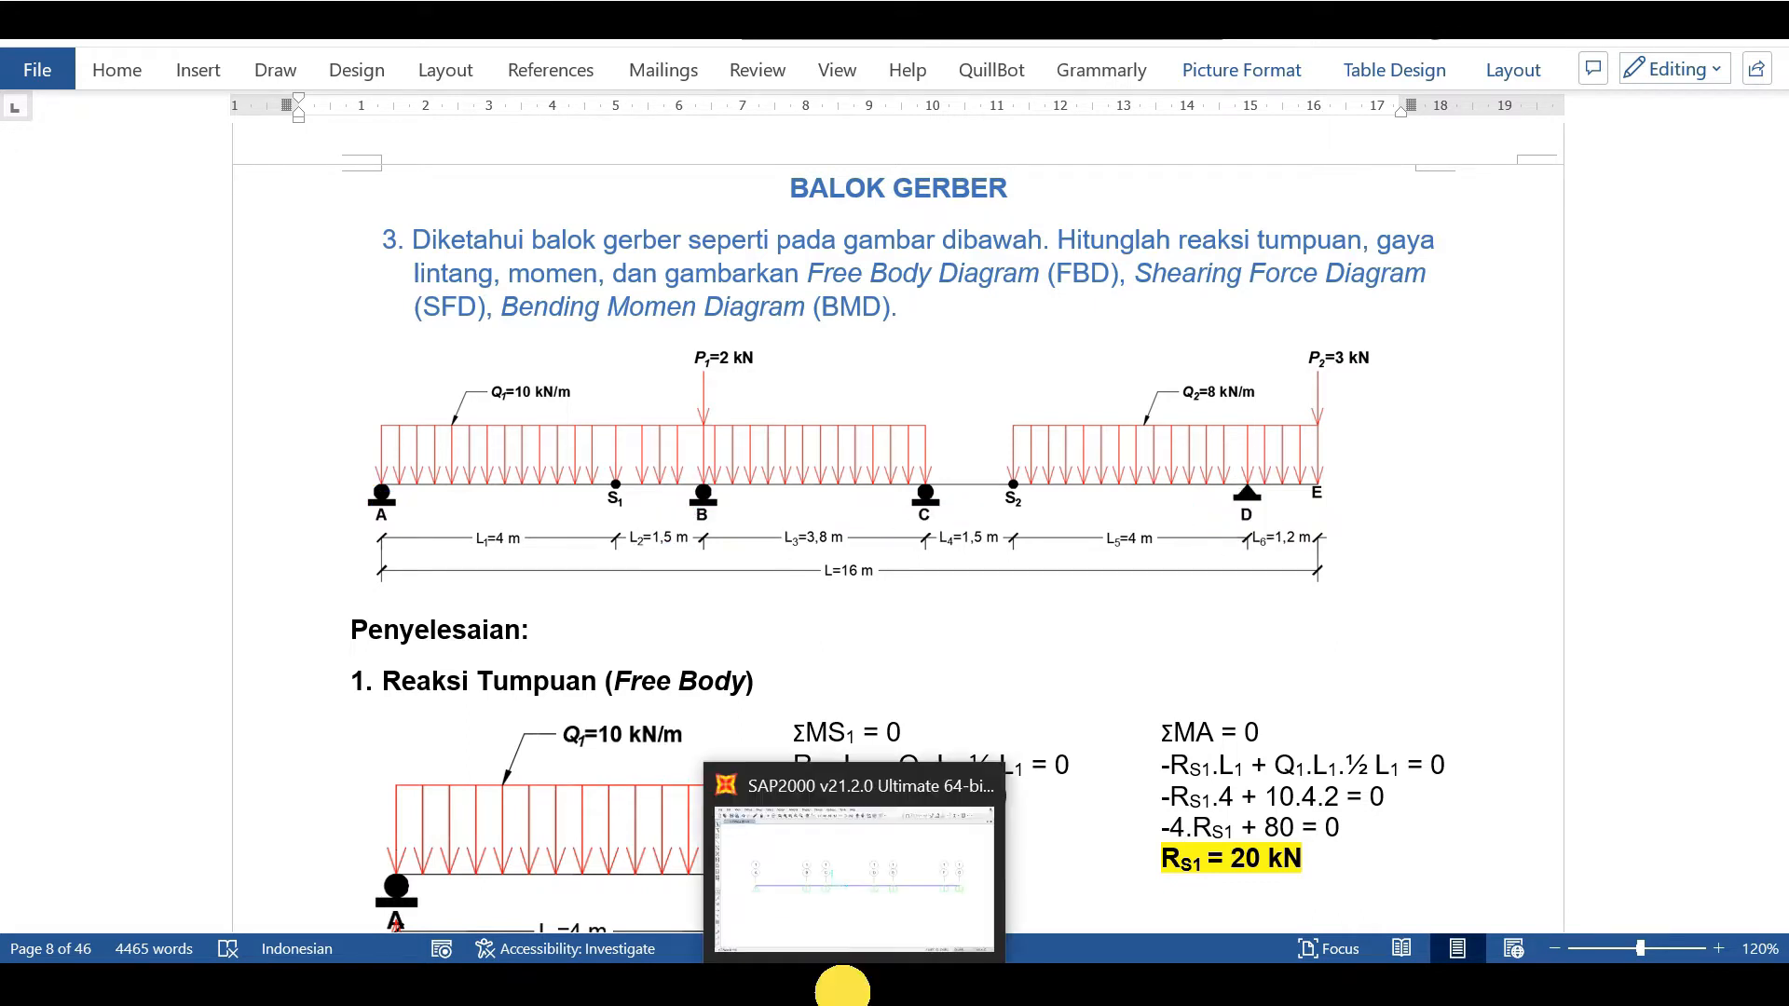
pyautogui.click(842, 990)
pyautogui.click(270, 539)
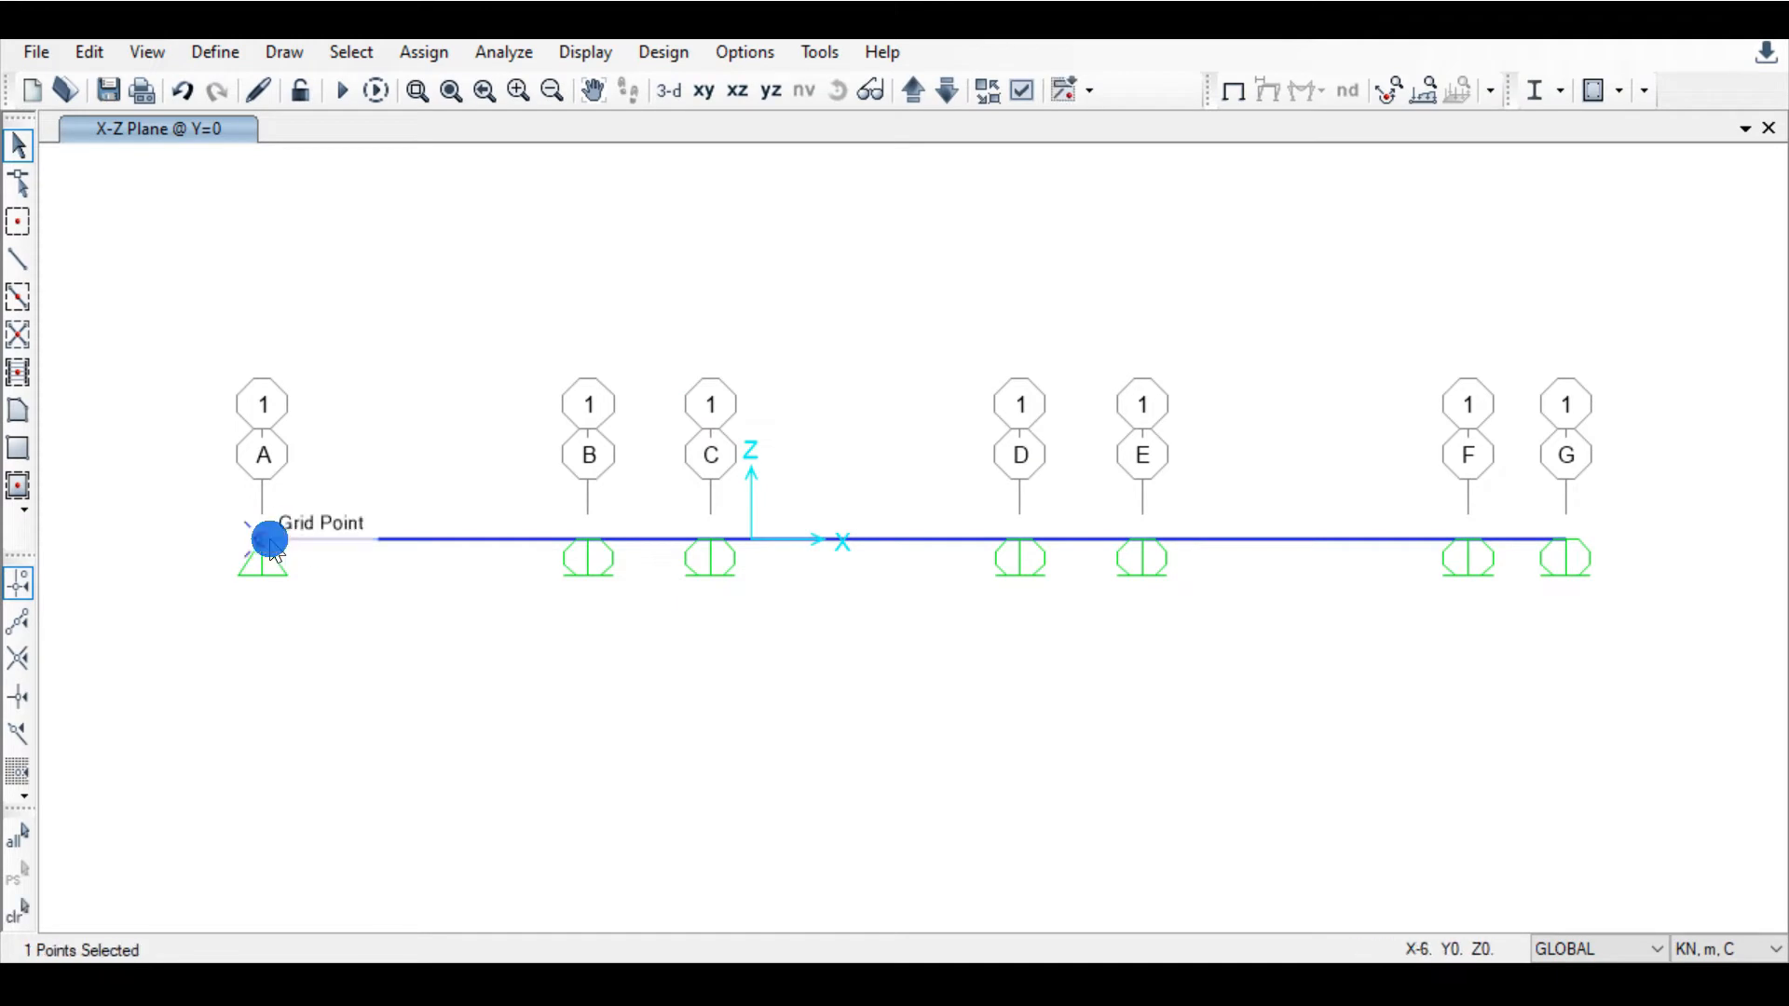
pyautogui.click(424, 51)
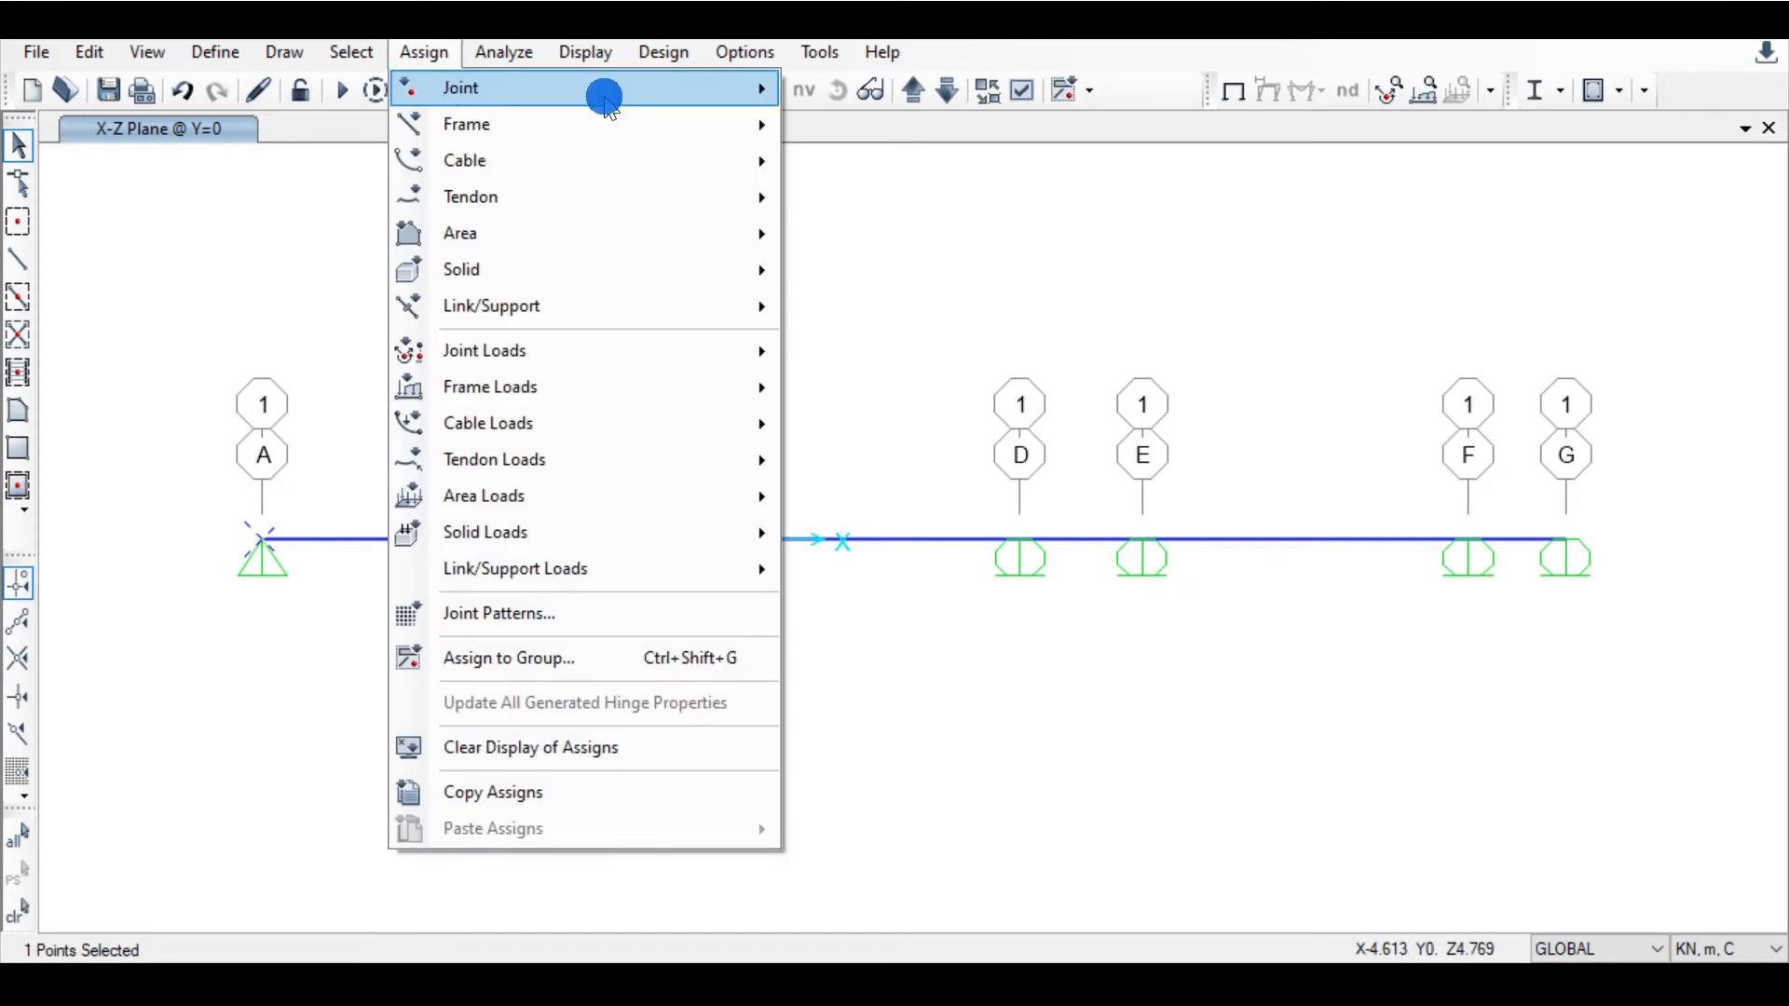
pyautogui.moveTo(599, 88)
pyautogui.click(830, 88)
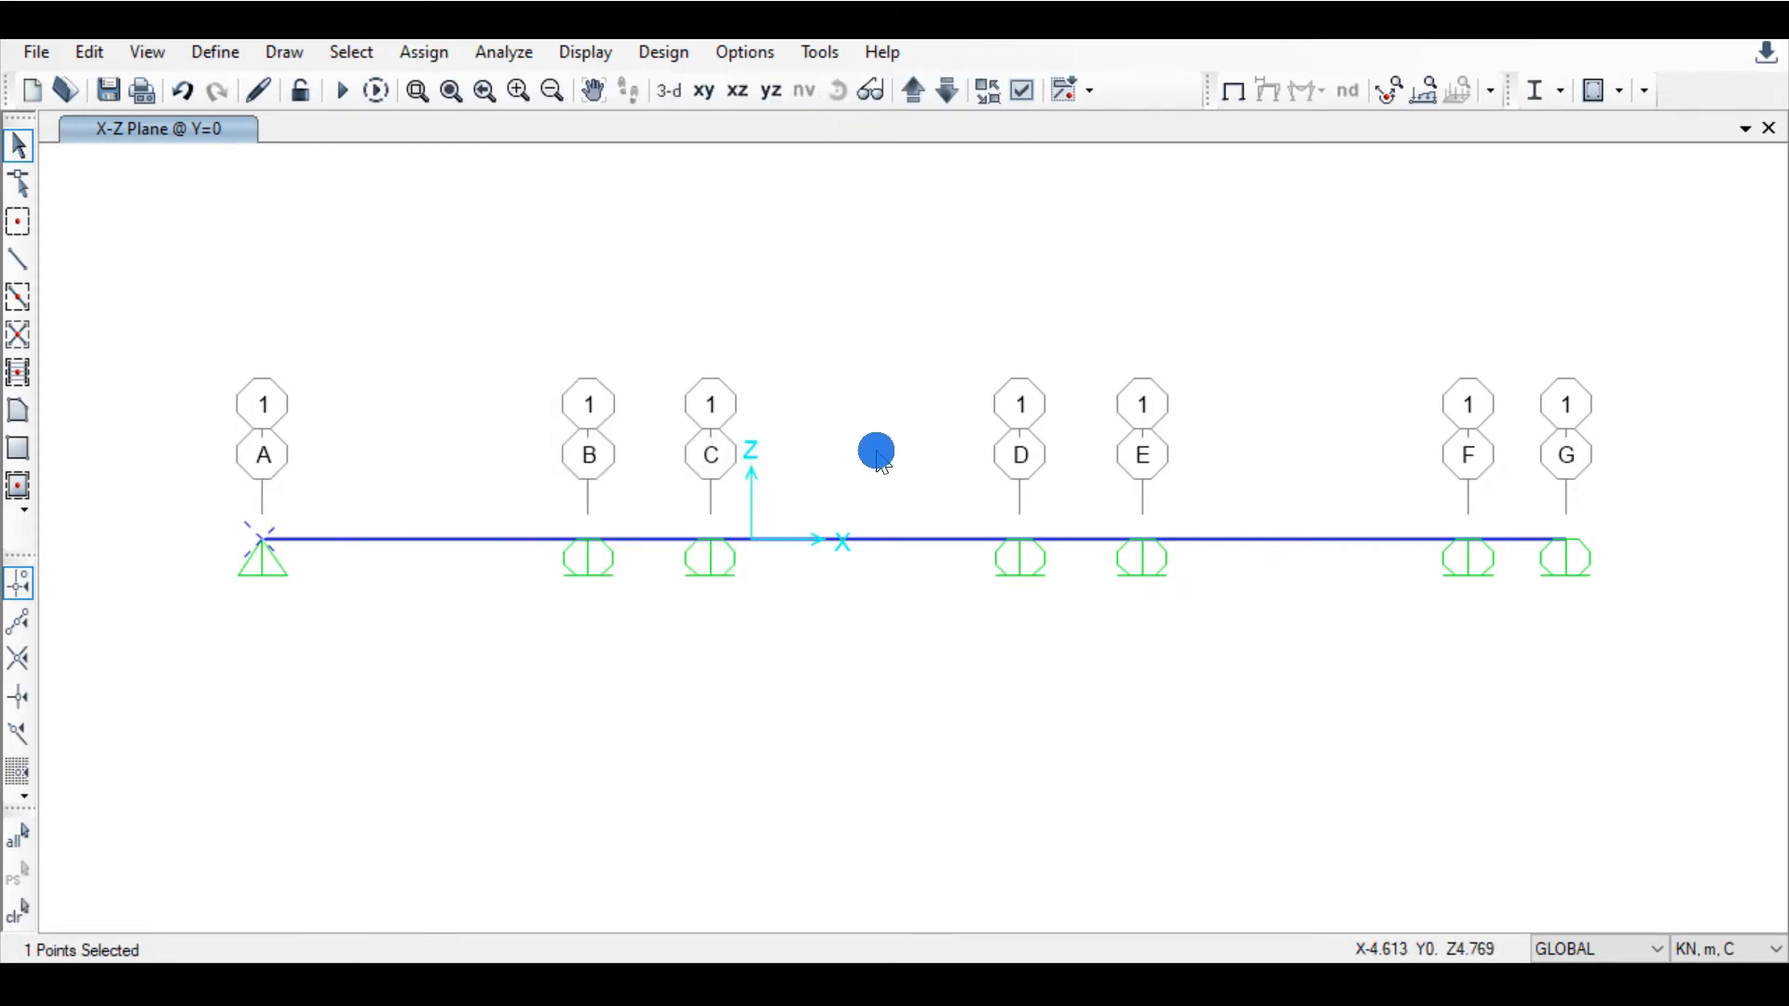
pyautogui.click(946, 550)
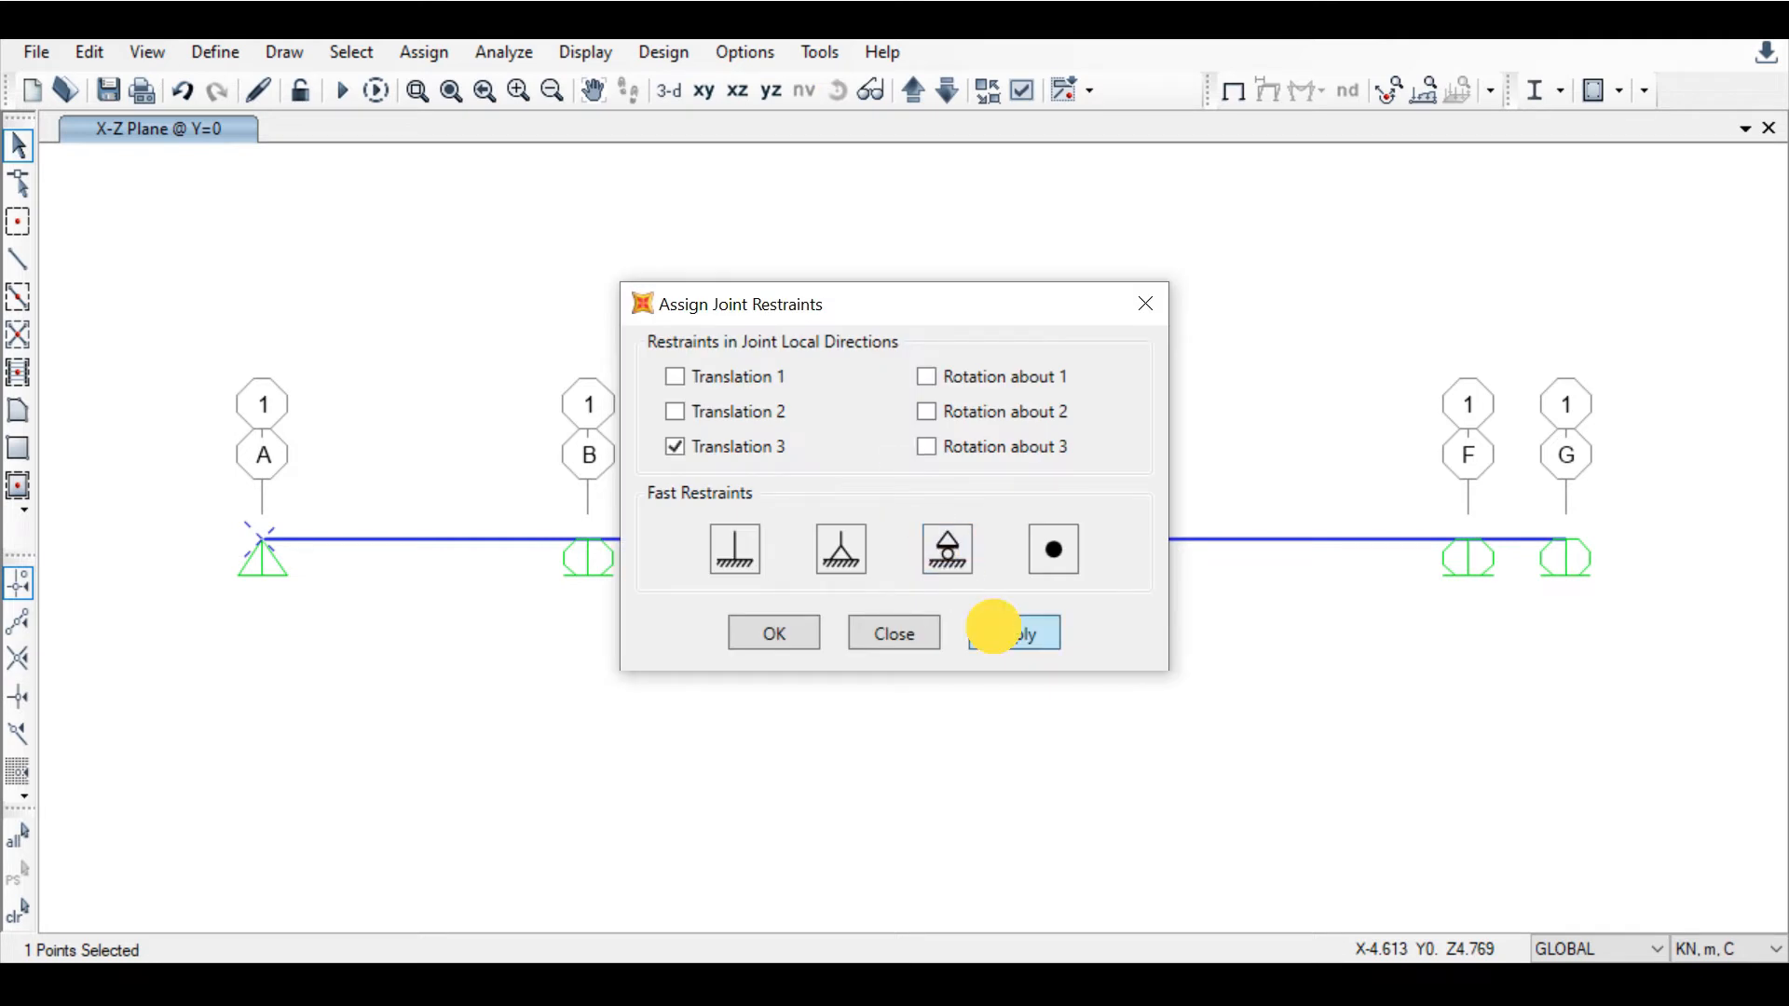
pyautogui.click(993, 626)
pyautogui.click(773, 631)
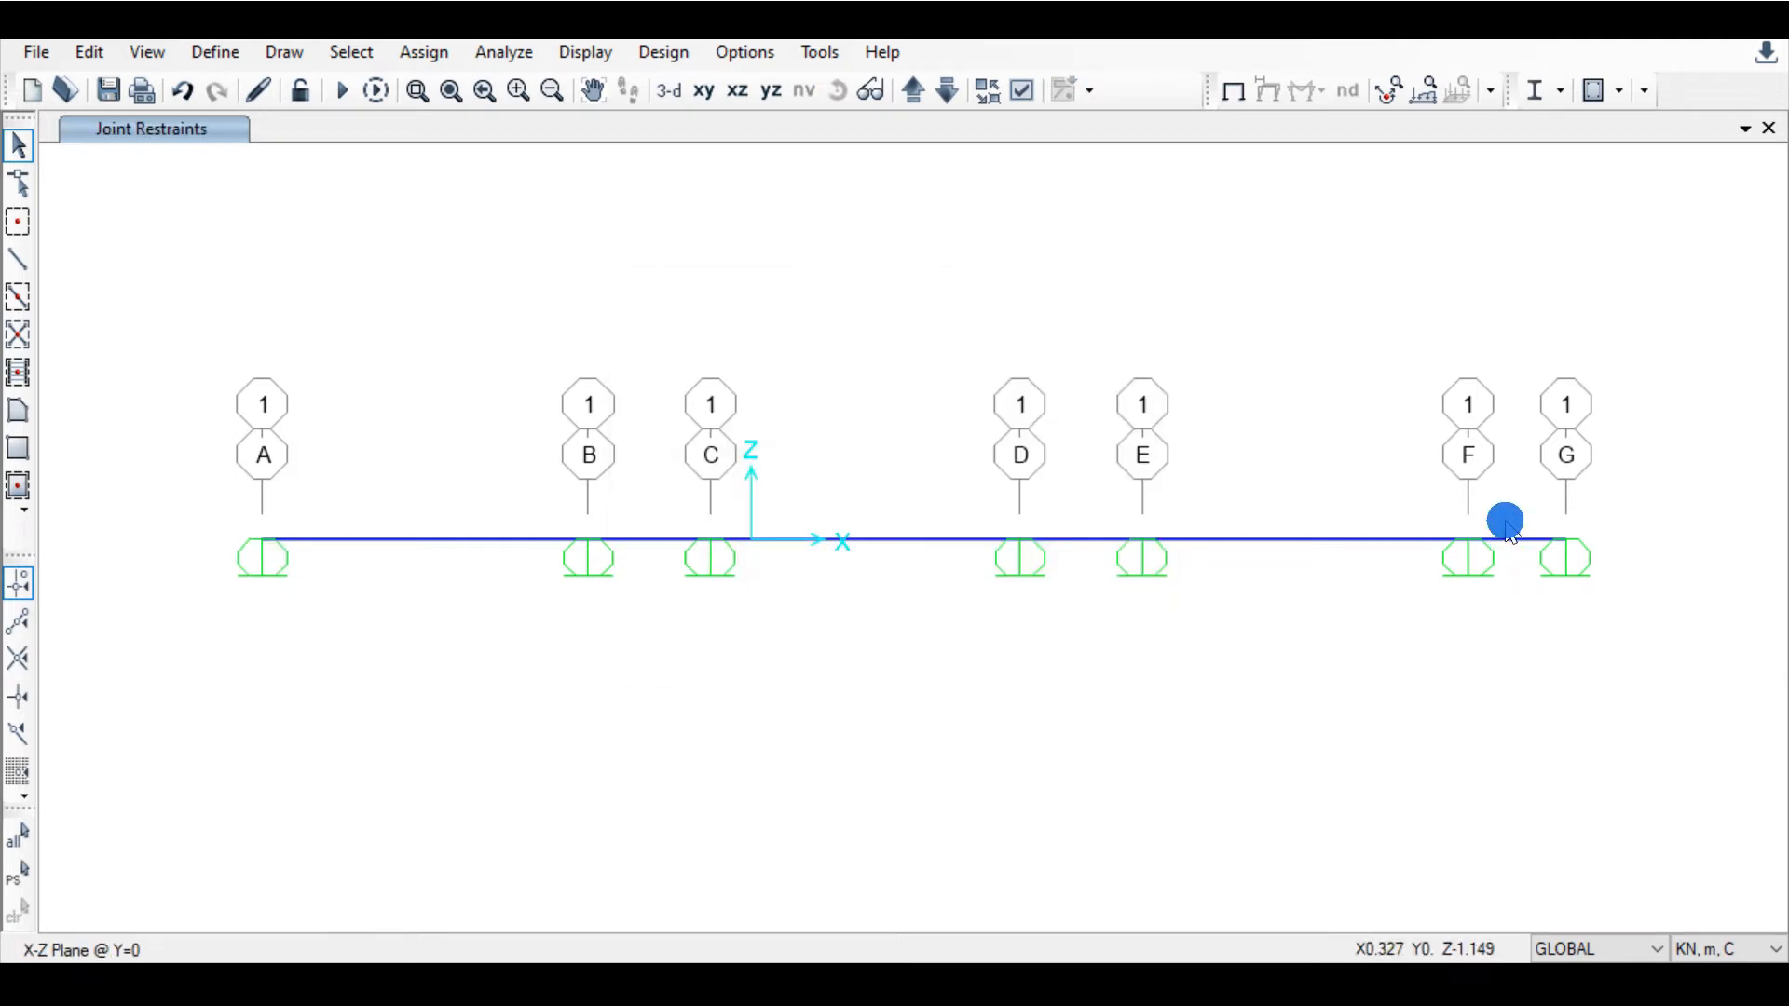
# Step: Assign a pinned restraint (Translation 1, 2 and 3) to the joint at grid F
pyautogui.click(1465, 548)
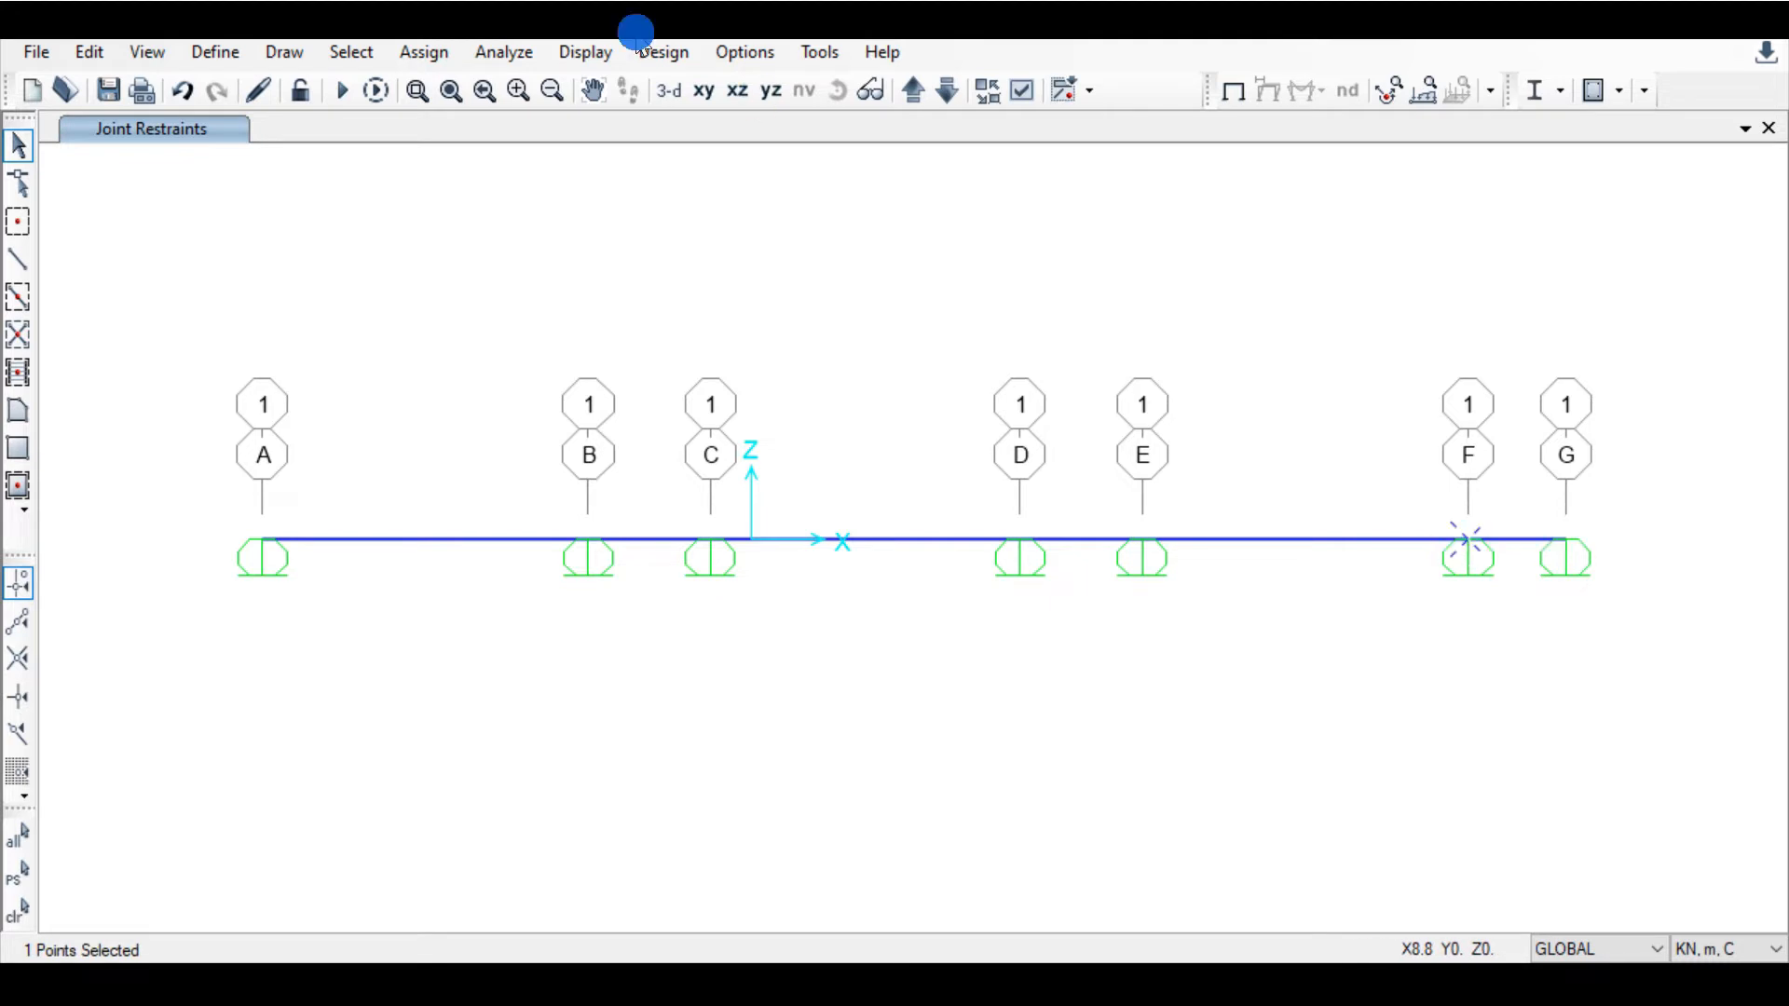
pyautogui.click(427, 54)
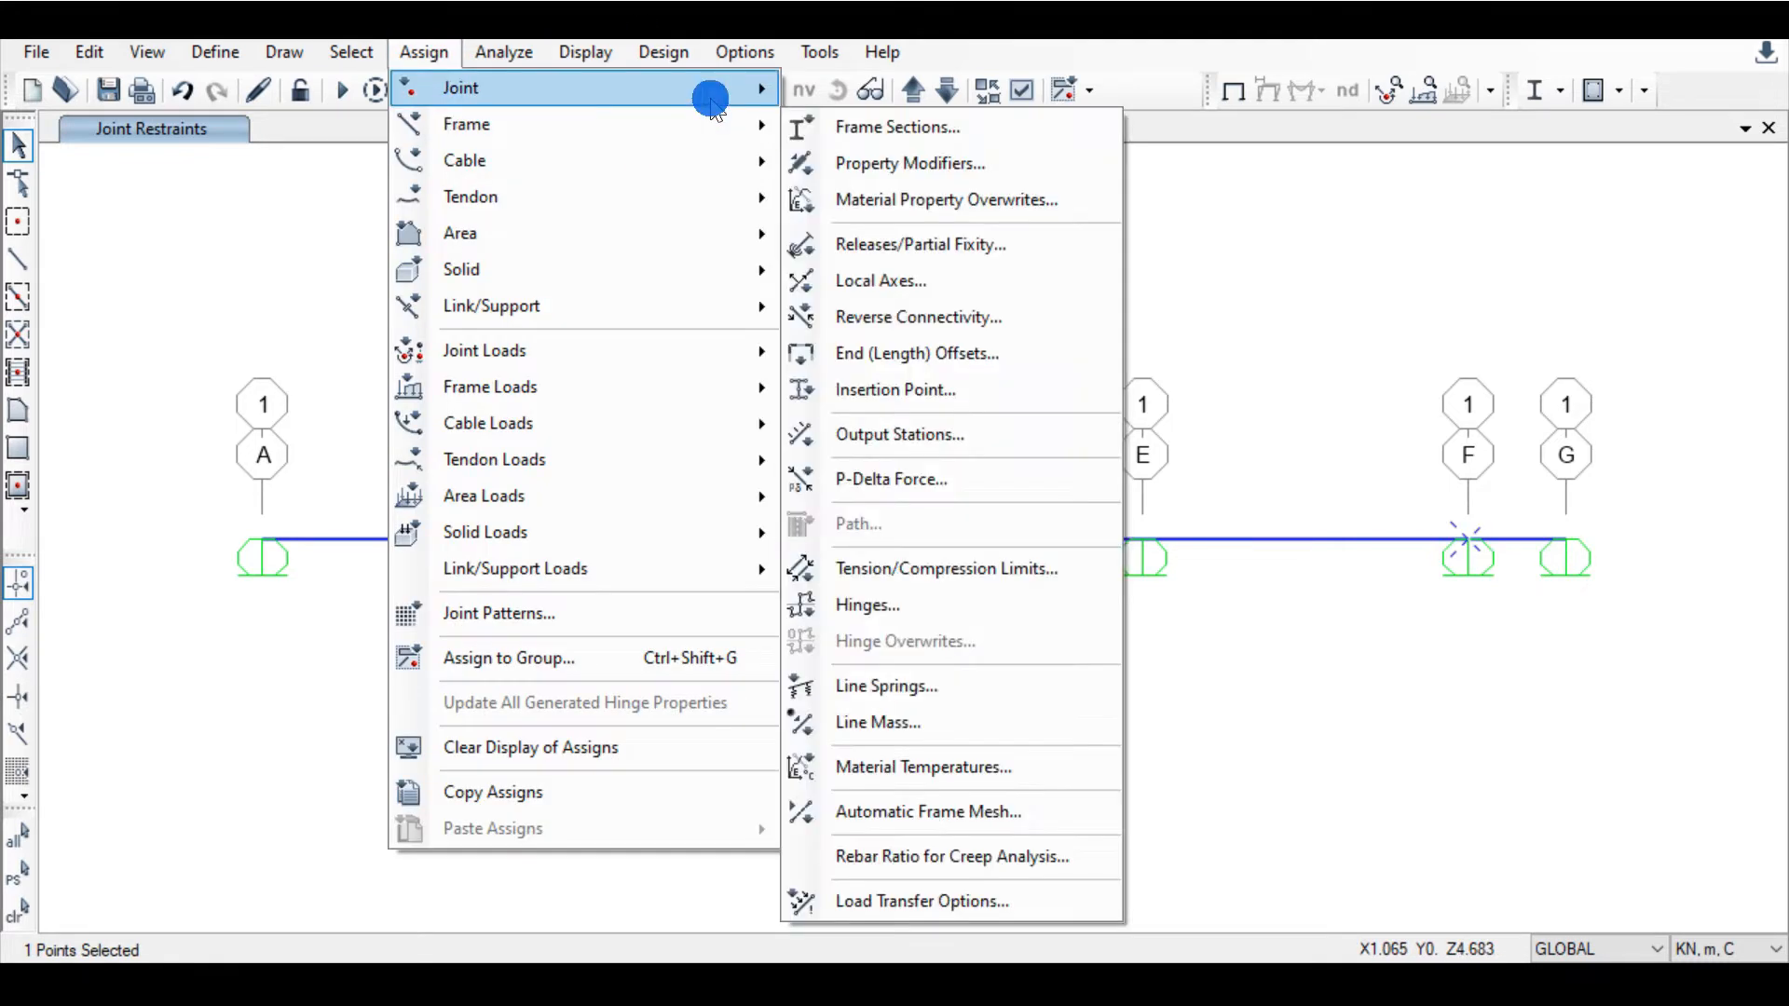
pyautogui.moveTo(707, 89)
pyautogui.click(862, 91)
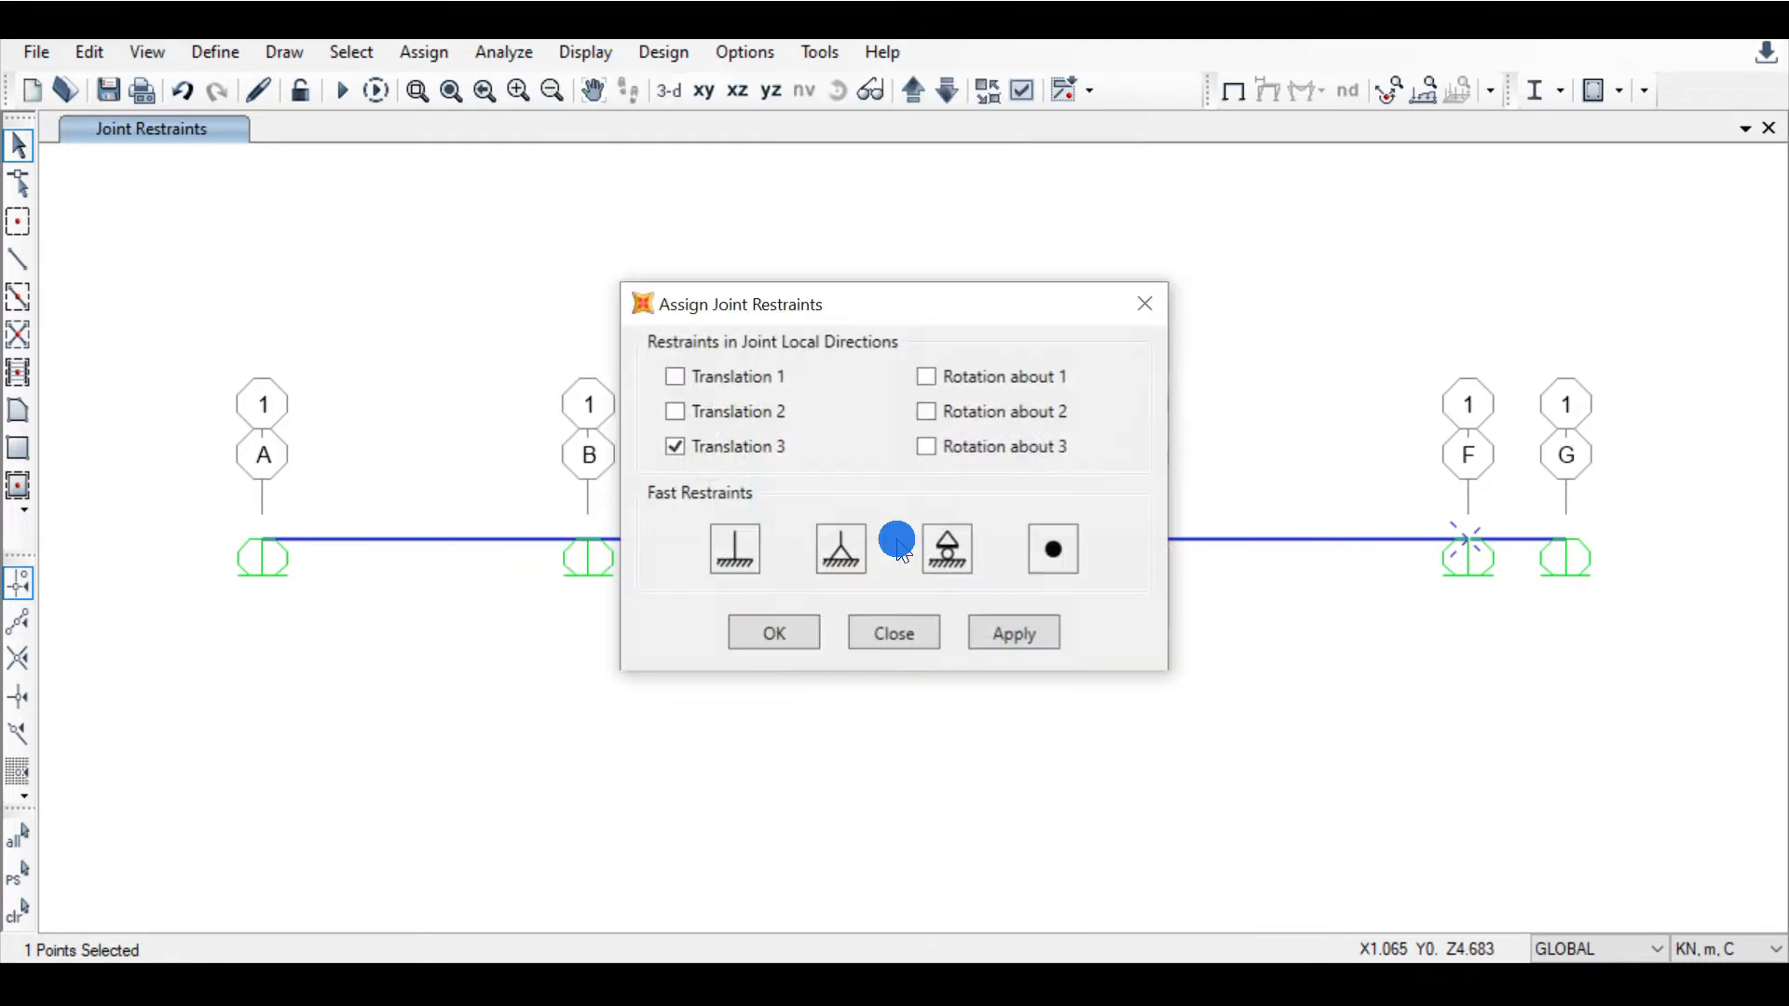
pyautogui.click(843, 559)
pyautogui.click(1011, 629)
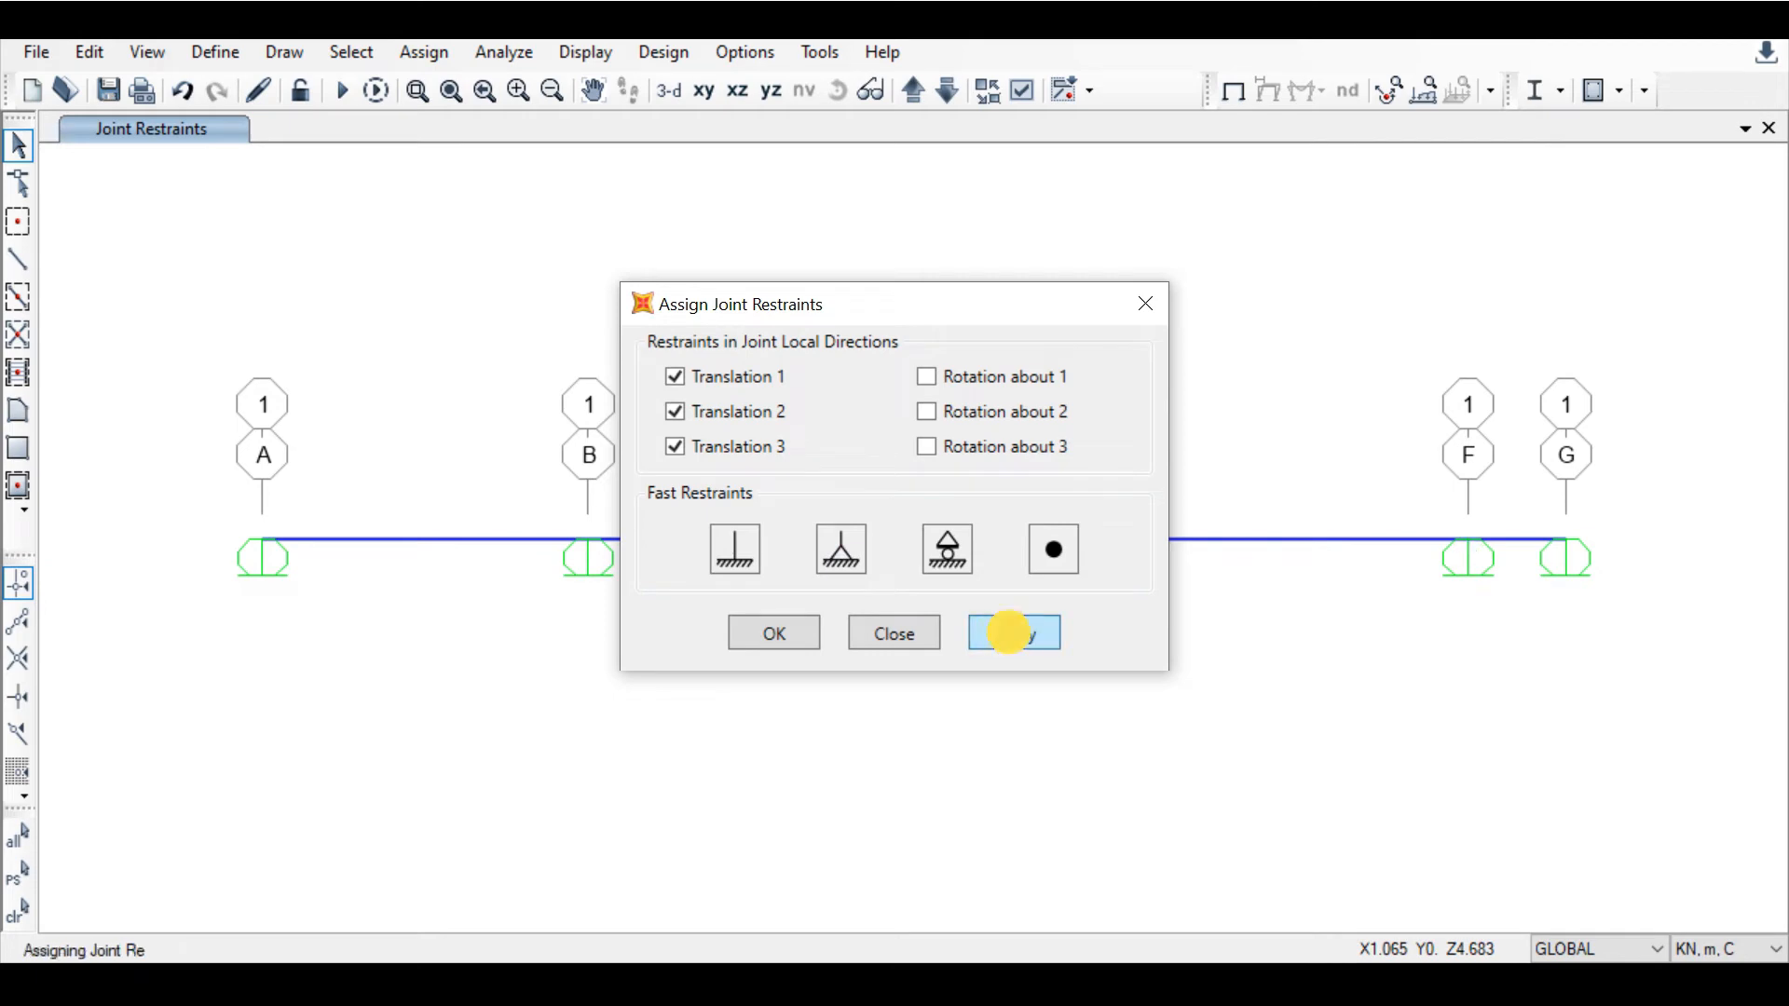
pyautogui.click(773, 633)
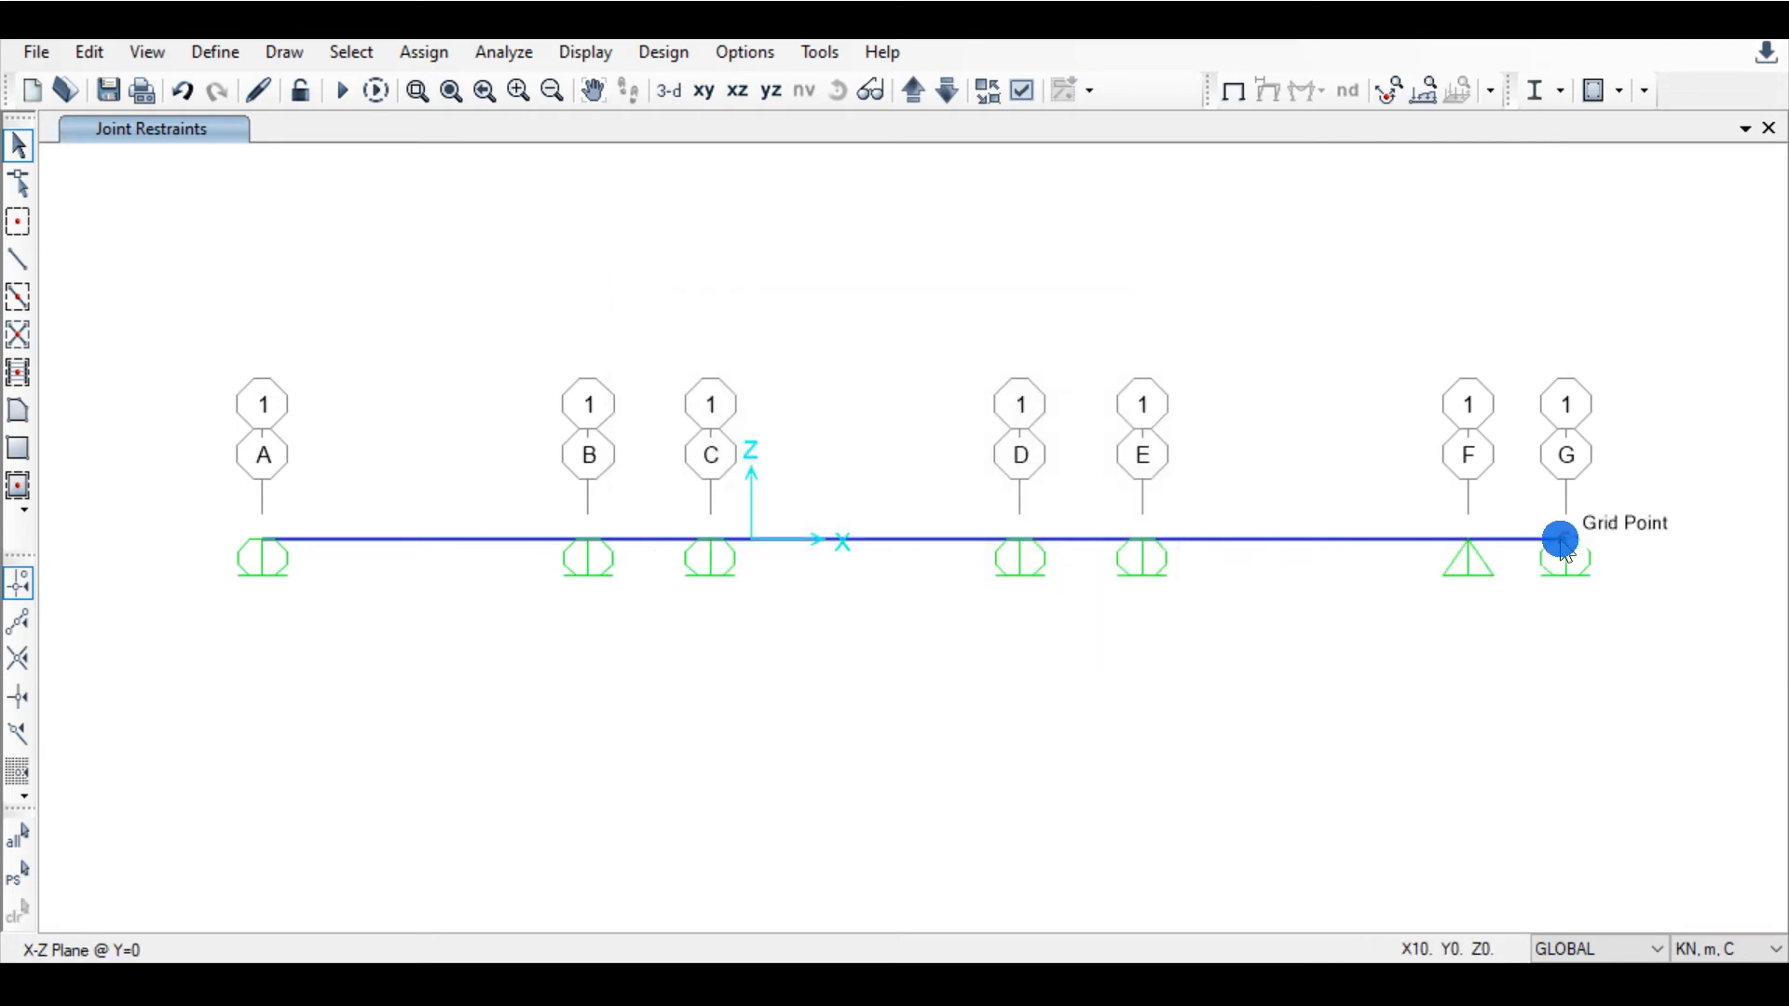
# Step: Check the joint types in the Word problem sheet and remove all restraints from the joints at grids B, E and G
pyautogui.click(1562, 541)
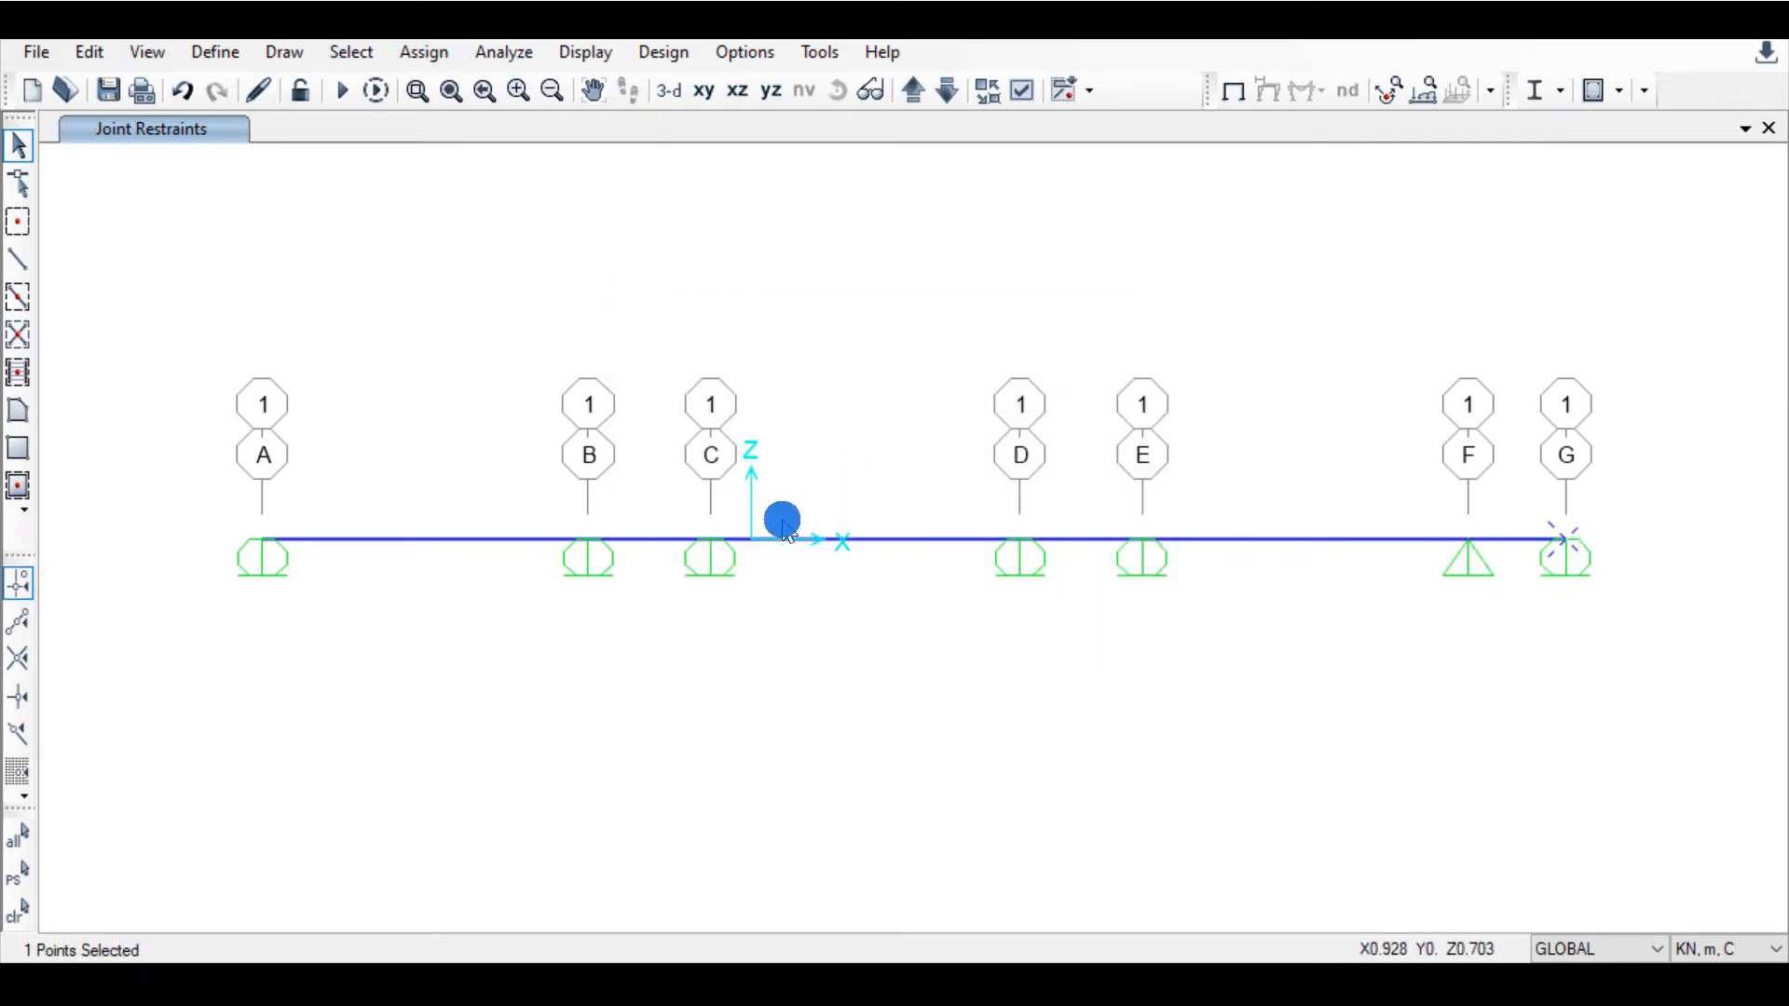
pyautogui.click(809, 985)
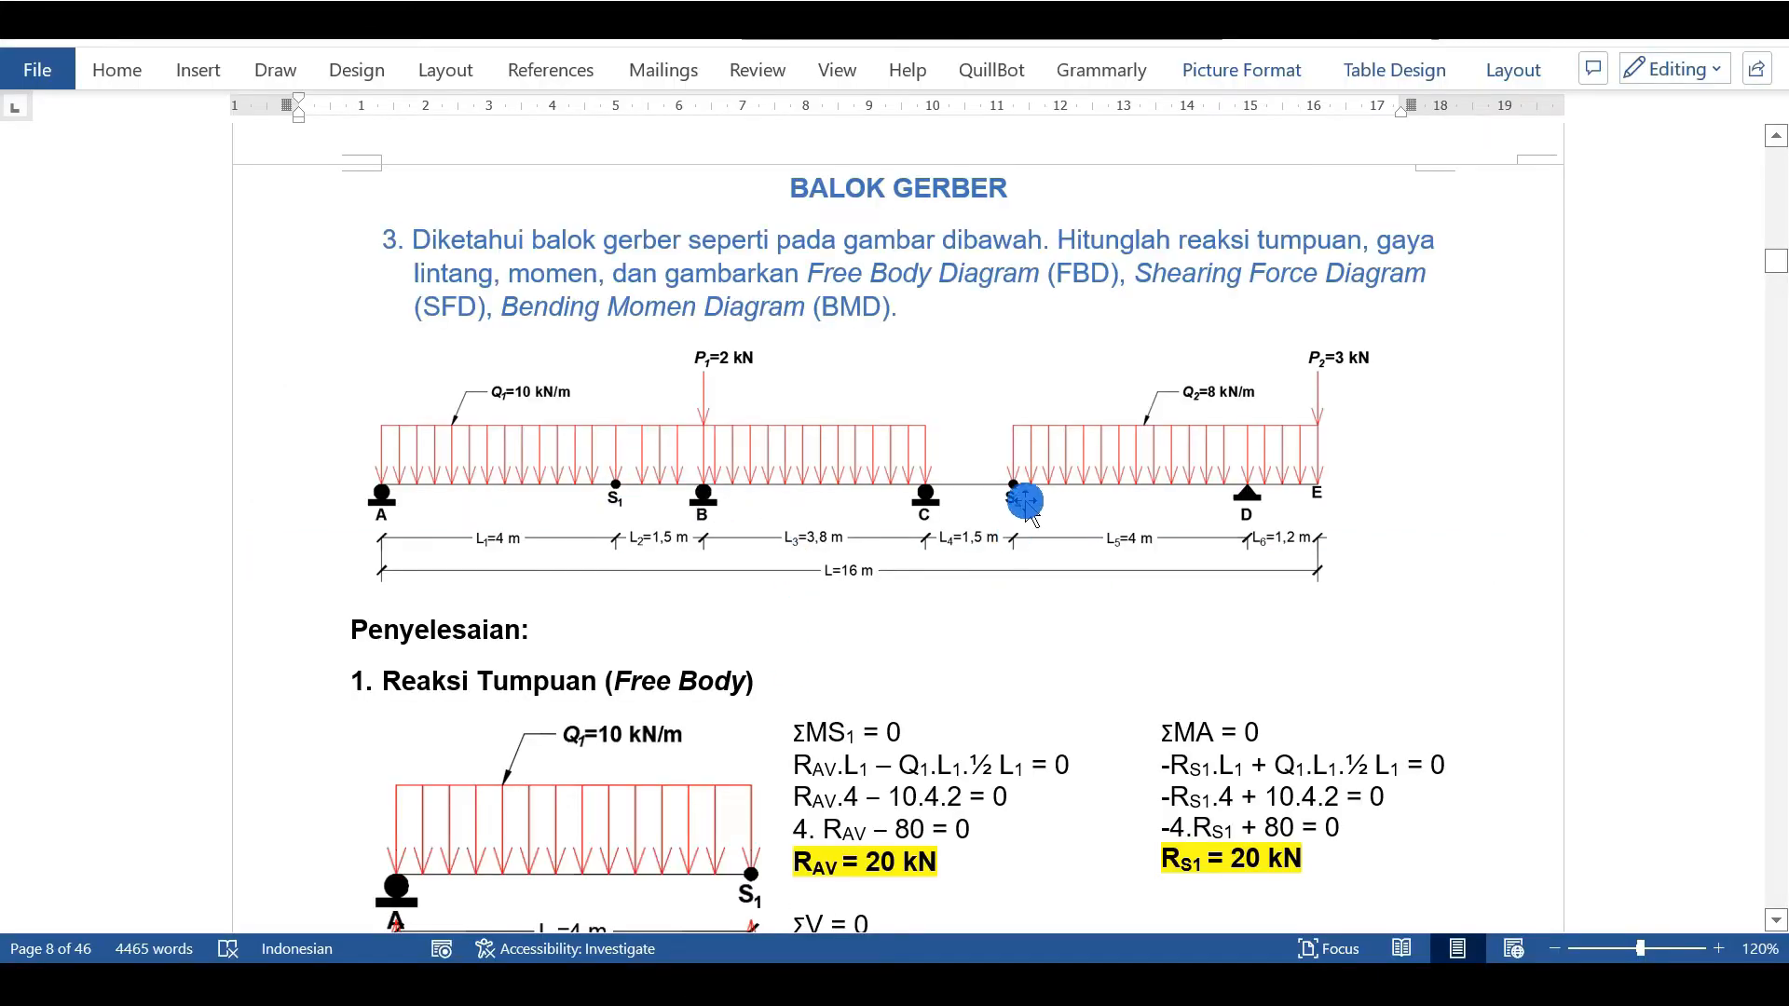
pyautogui.click(857, 983)
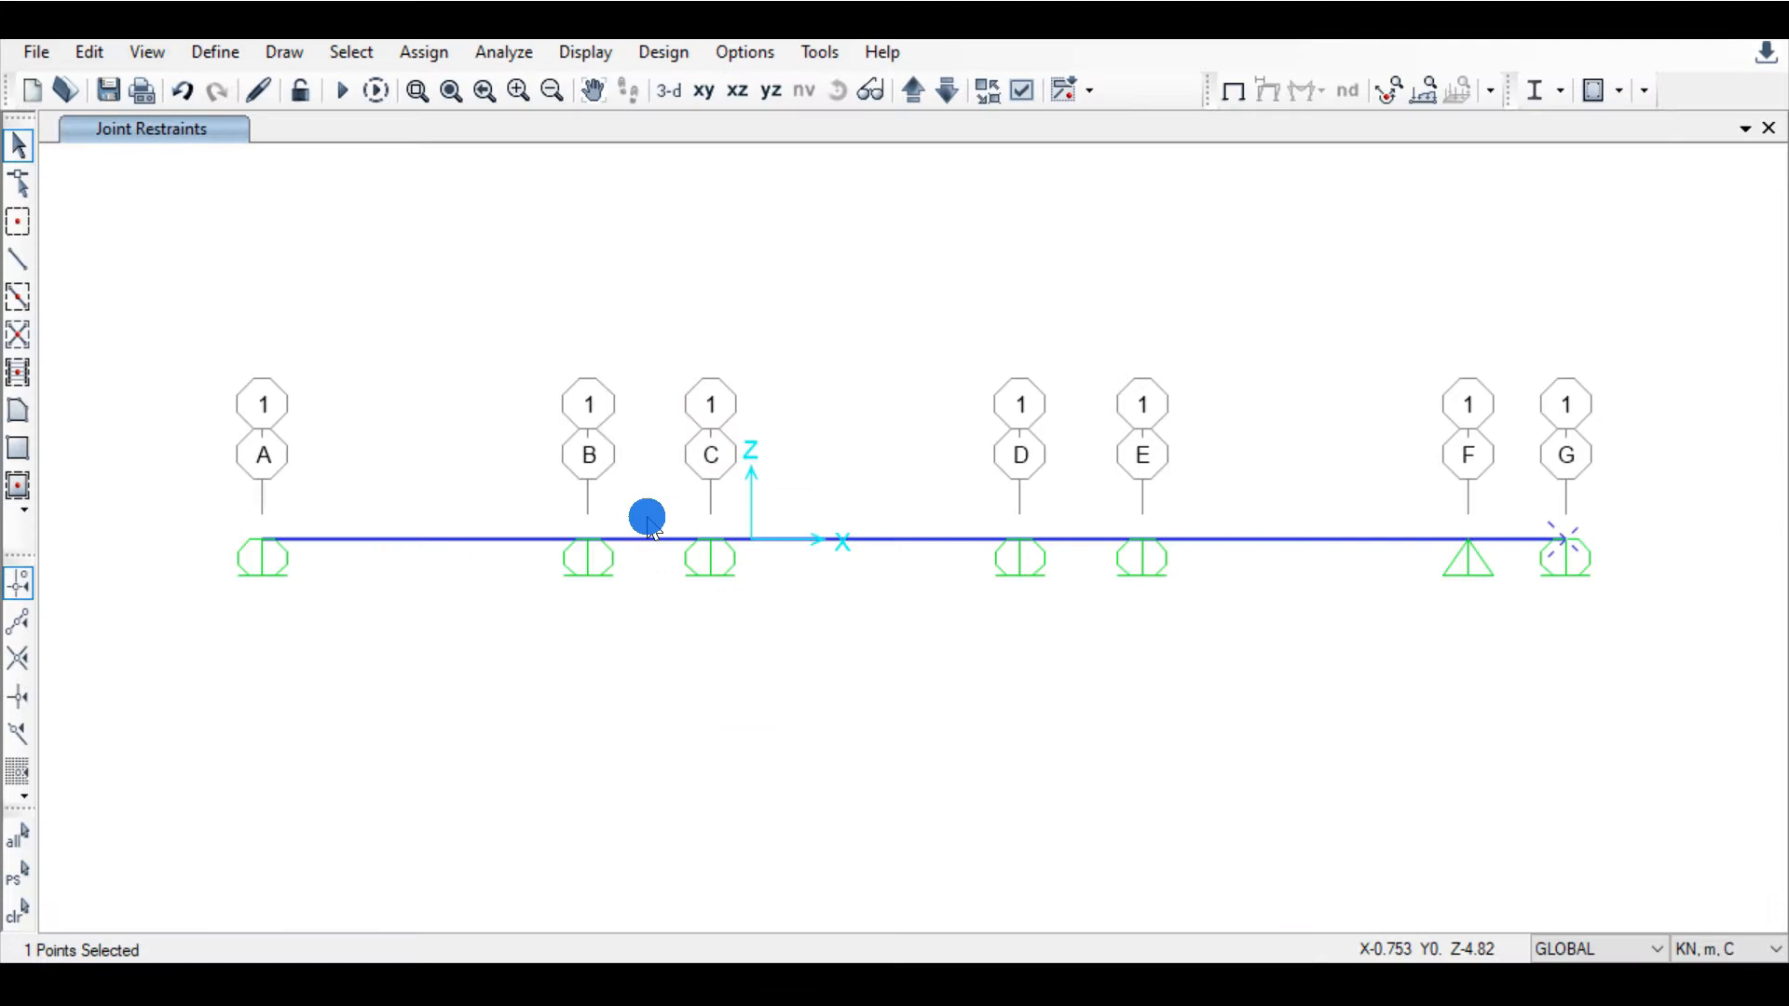
pyautogui.click(589, 537)
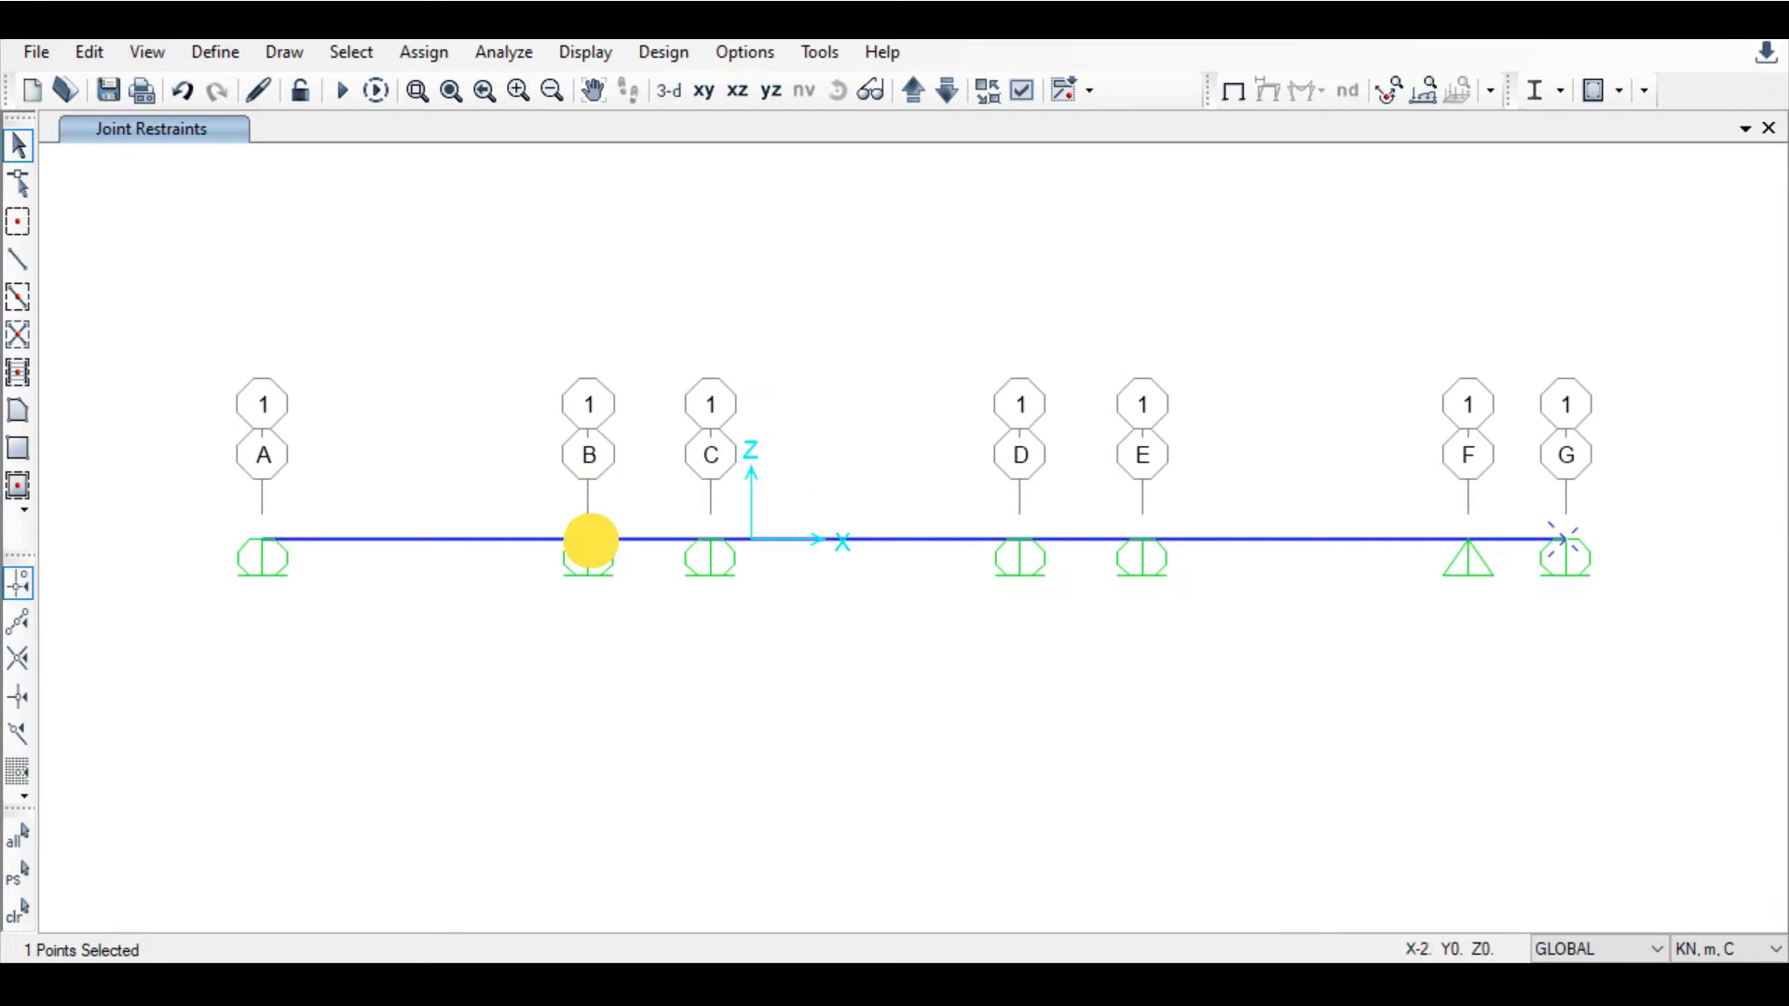
pyautogui.click(1143, 538)
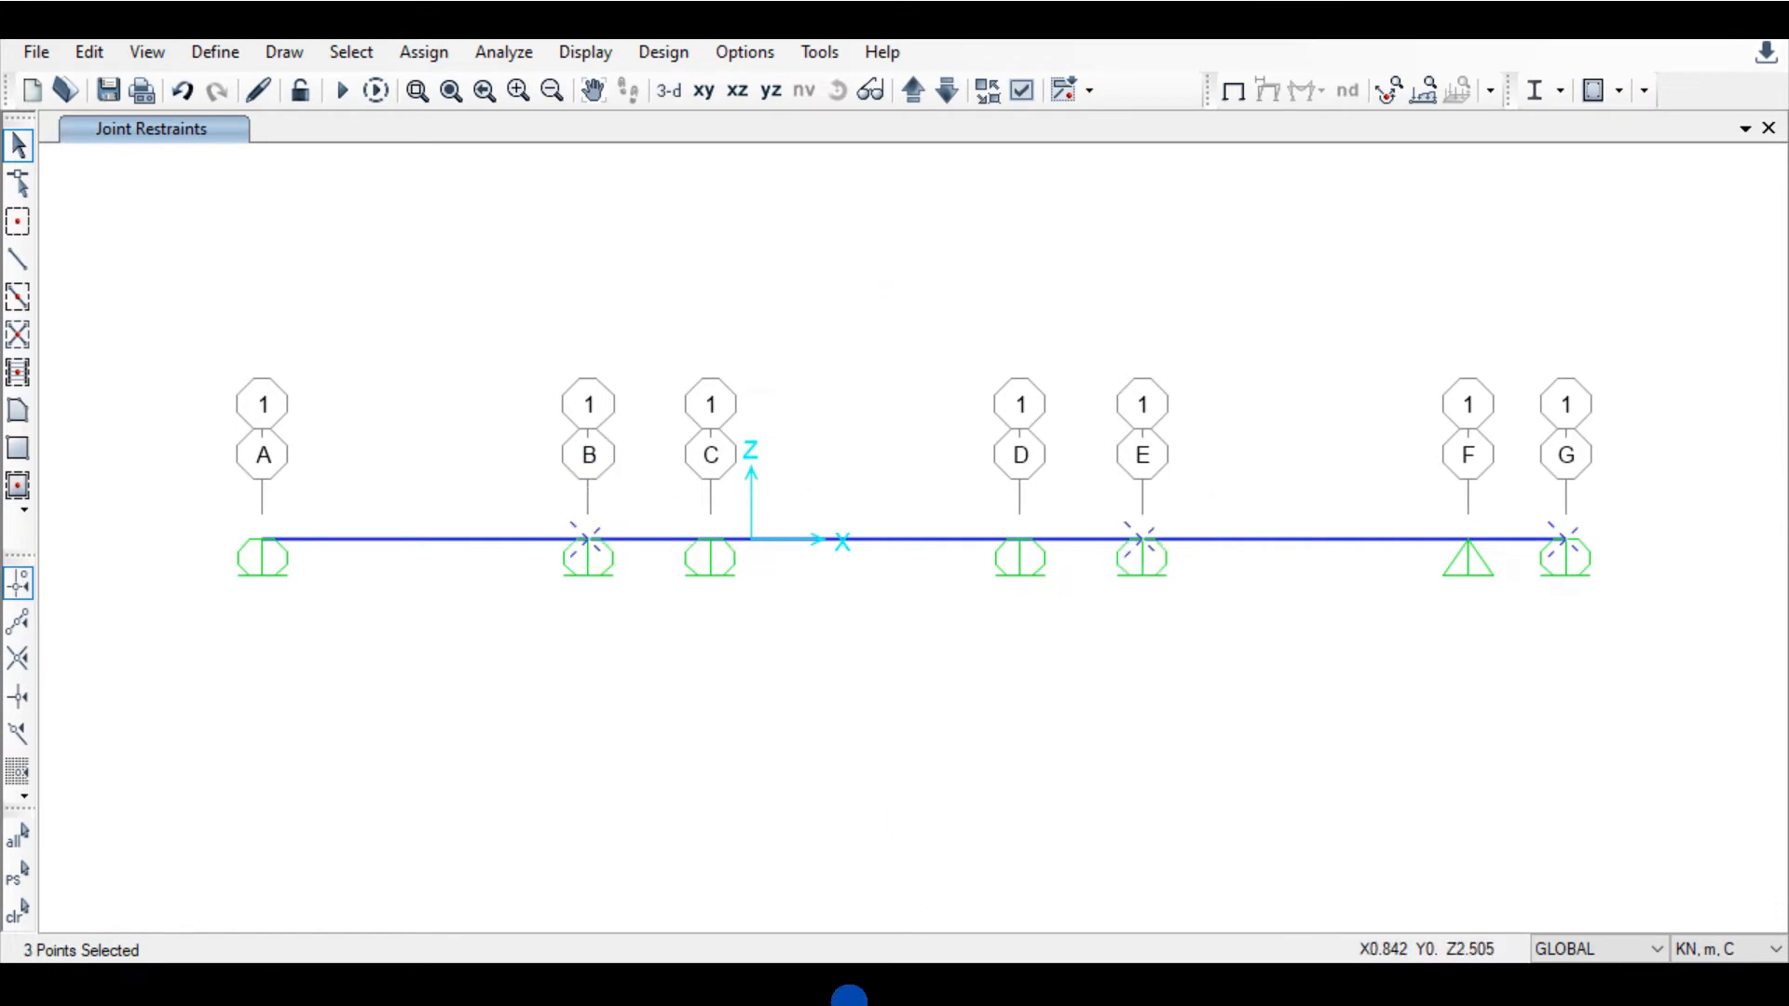
pyautogui.click(810, 986)
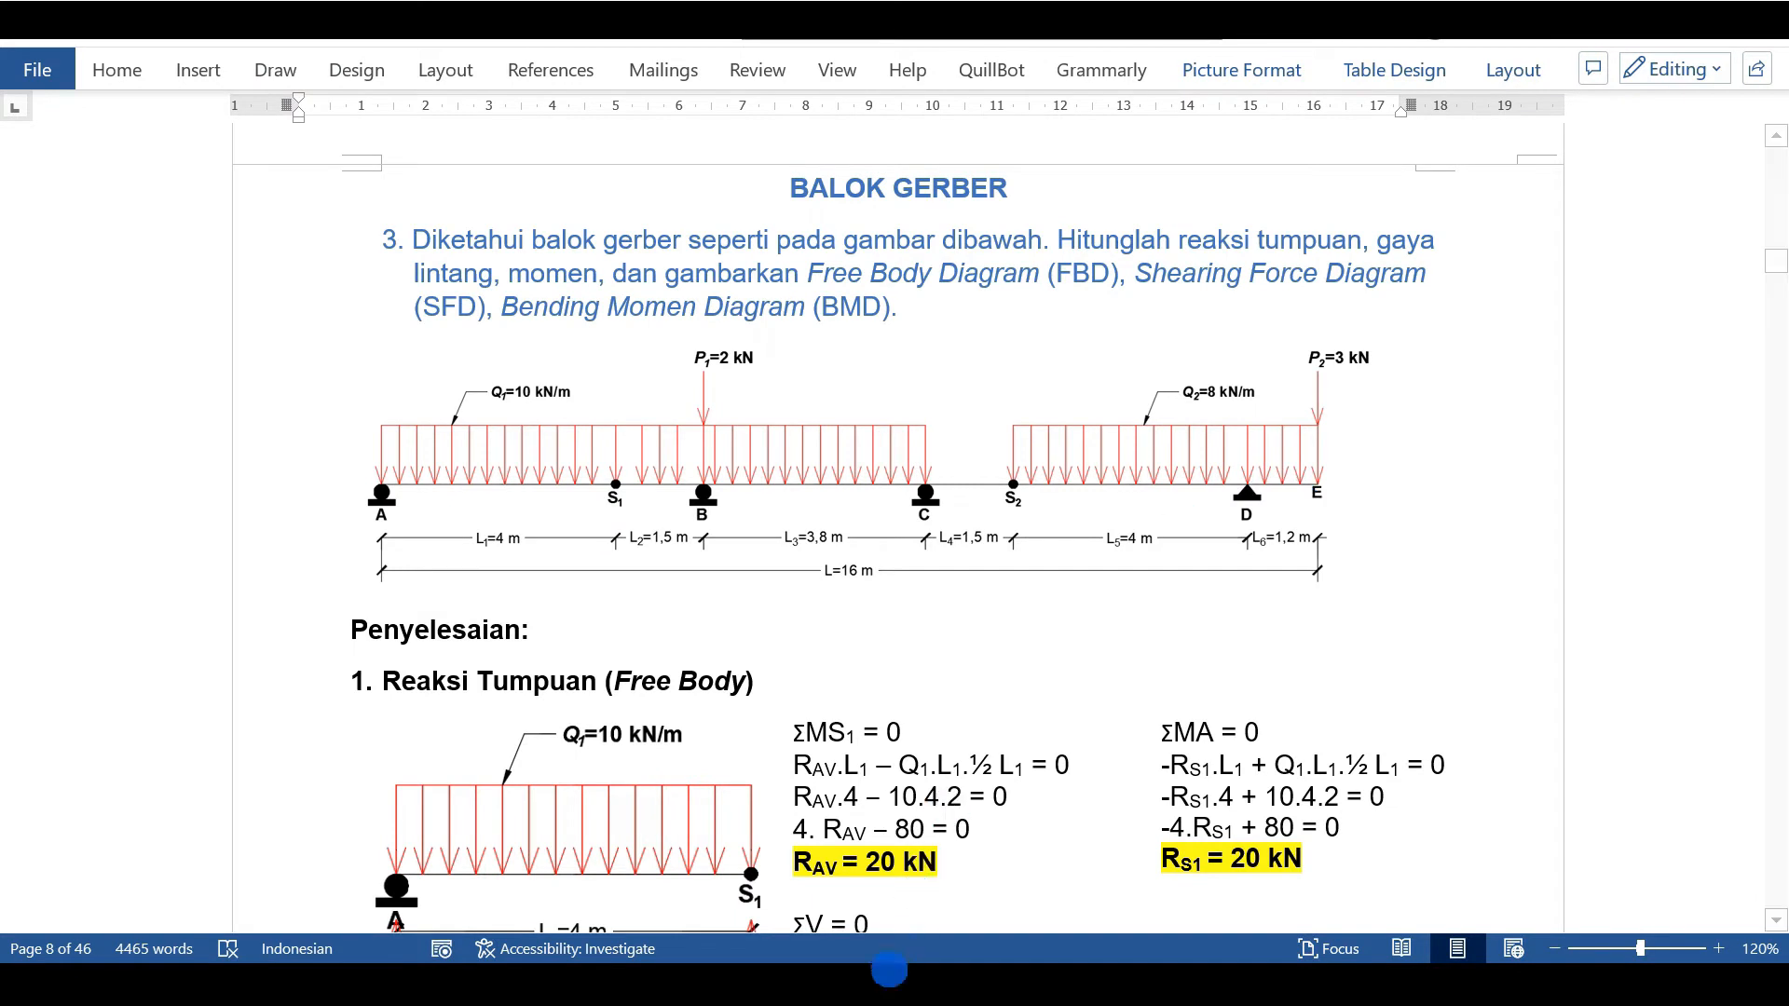
pyautogui.click(869, 985)
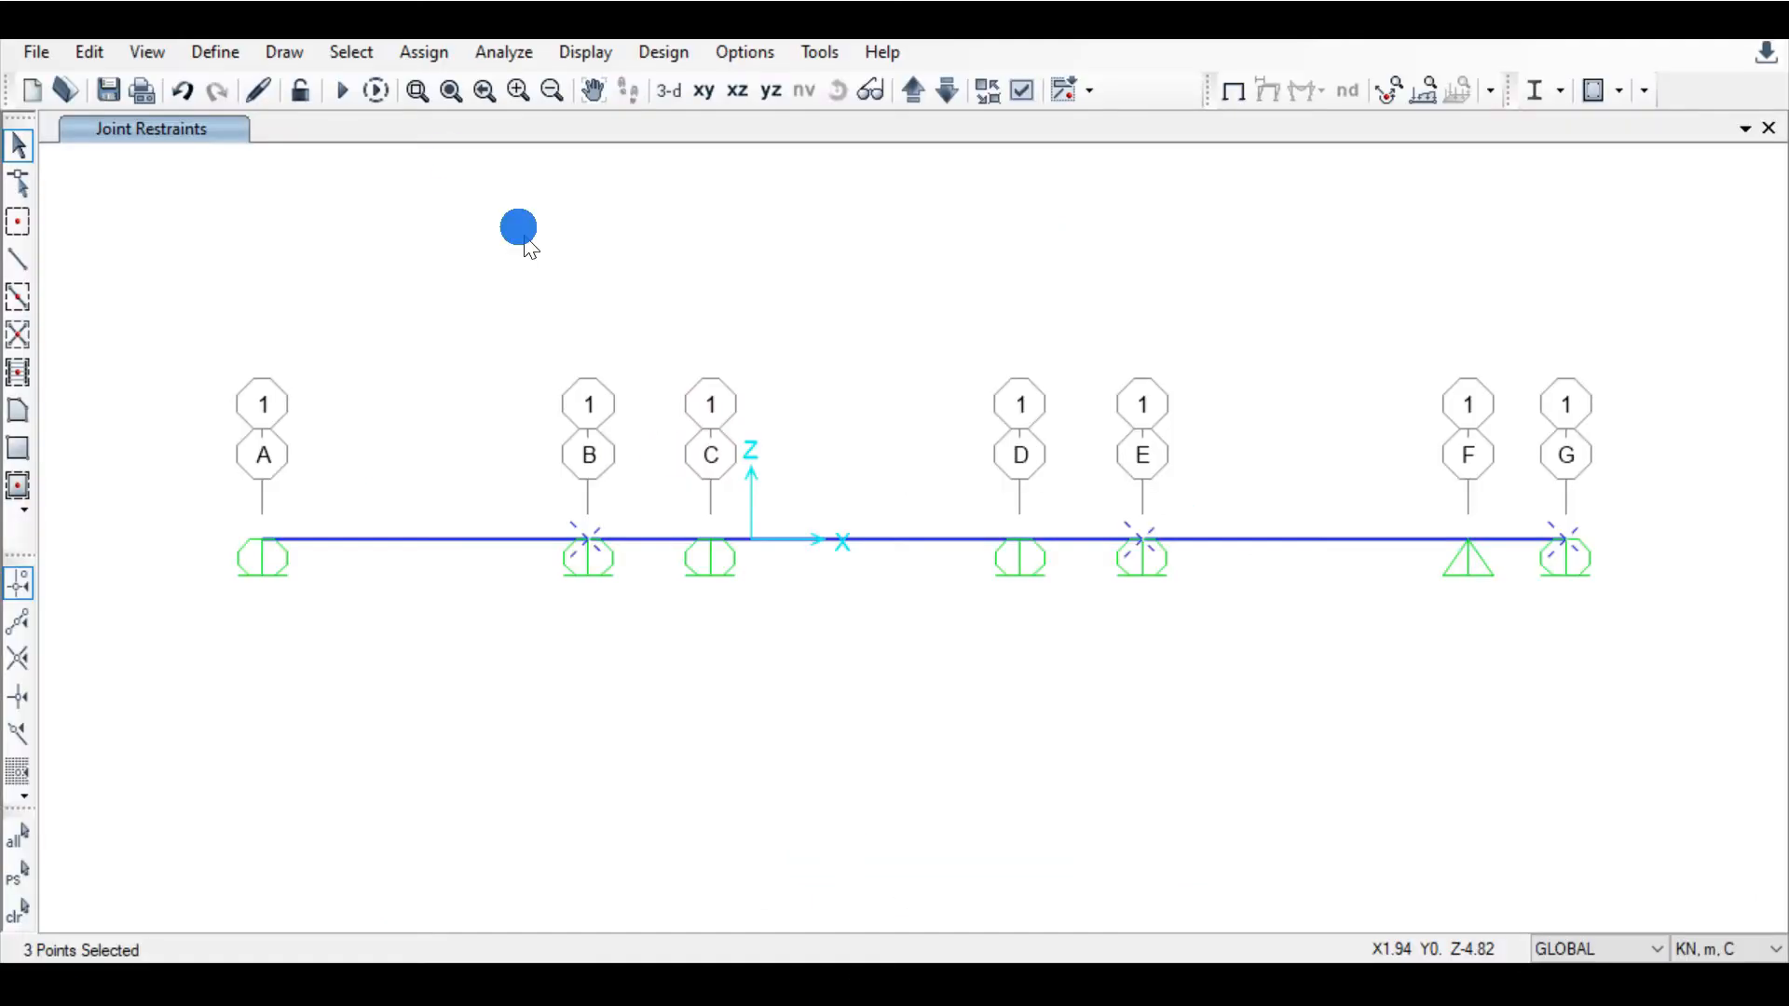
pyautogui.click(410, 53)
pyautogui.moveTo(726, 88)
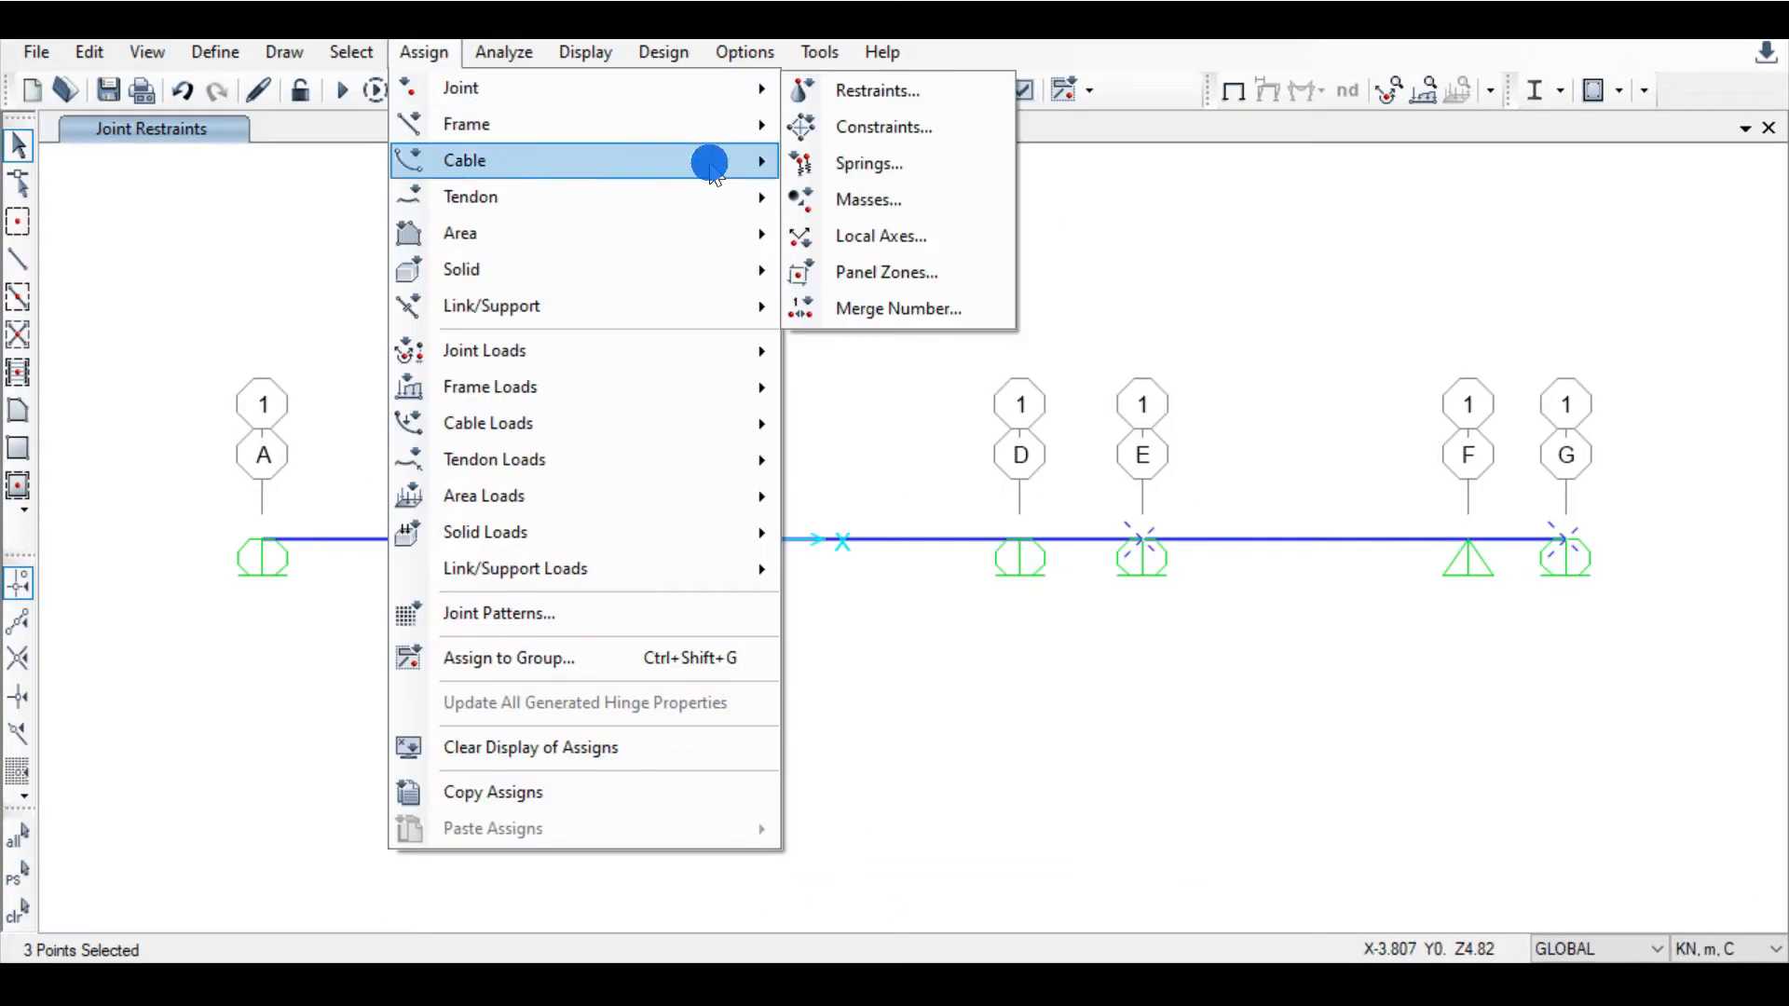
pyautogui.click(846, 88)
pyautogui.click(1050, 548)
pyautogui.click(1025, 631)
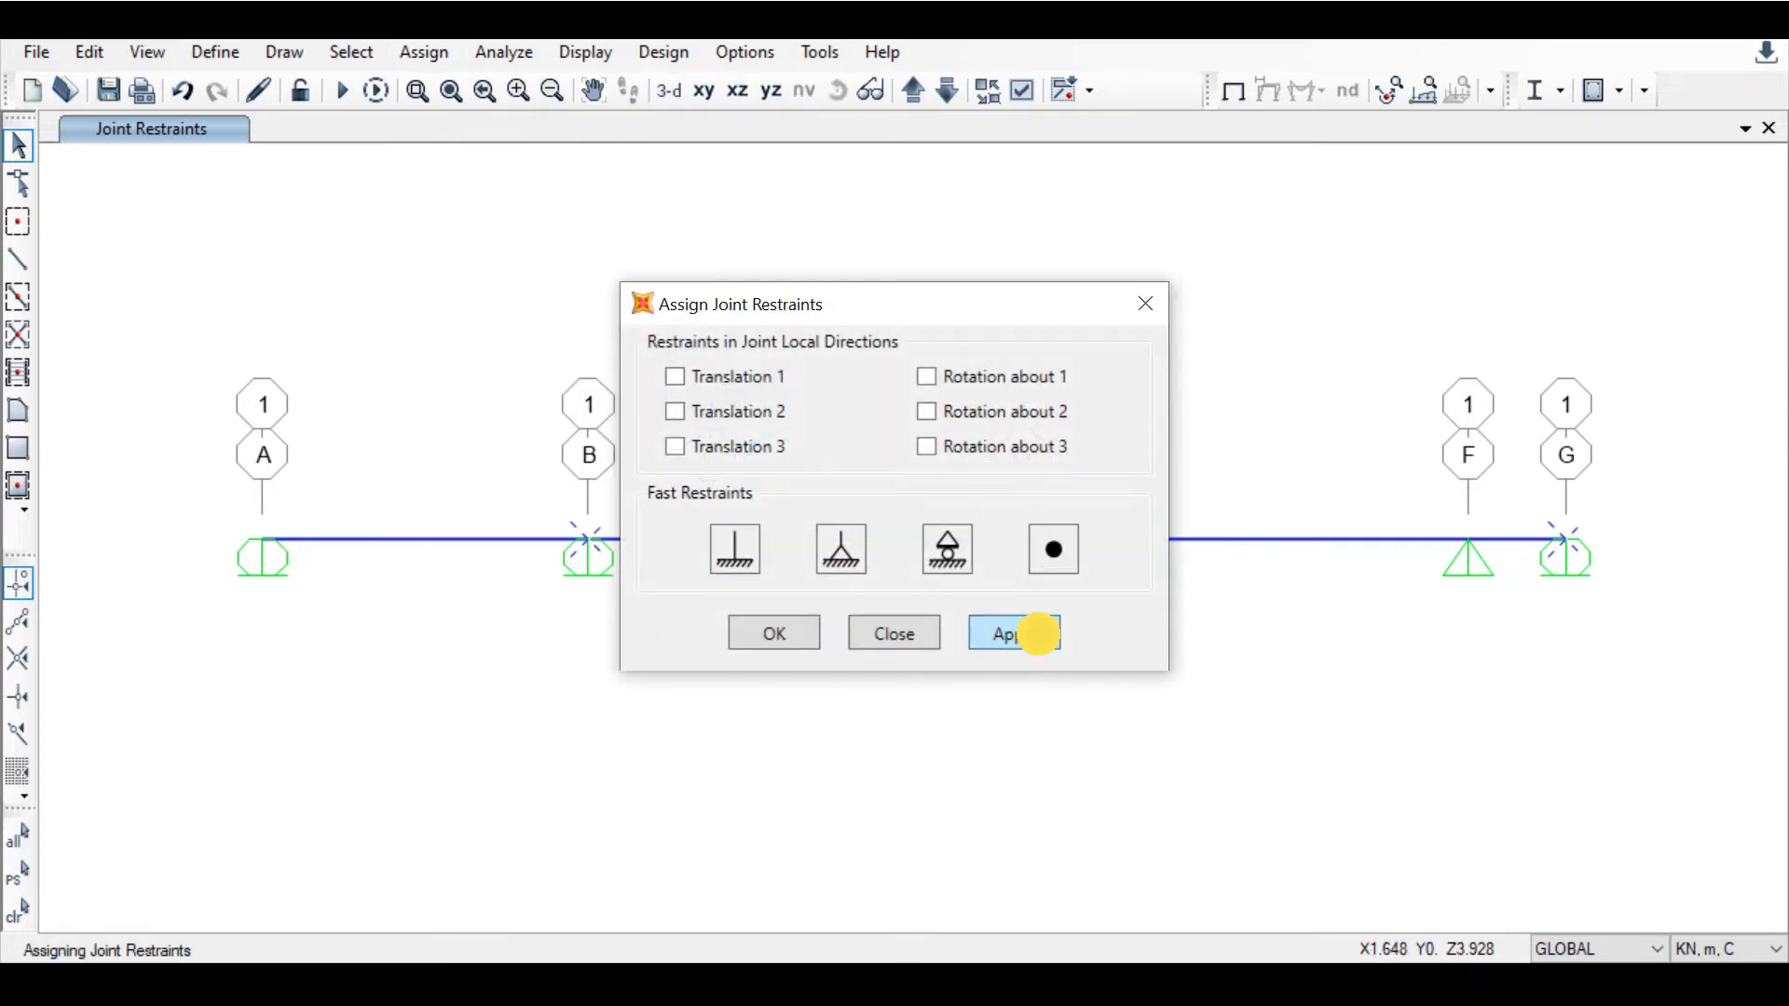
pyautogui.click(793, 634)
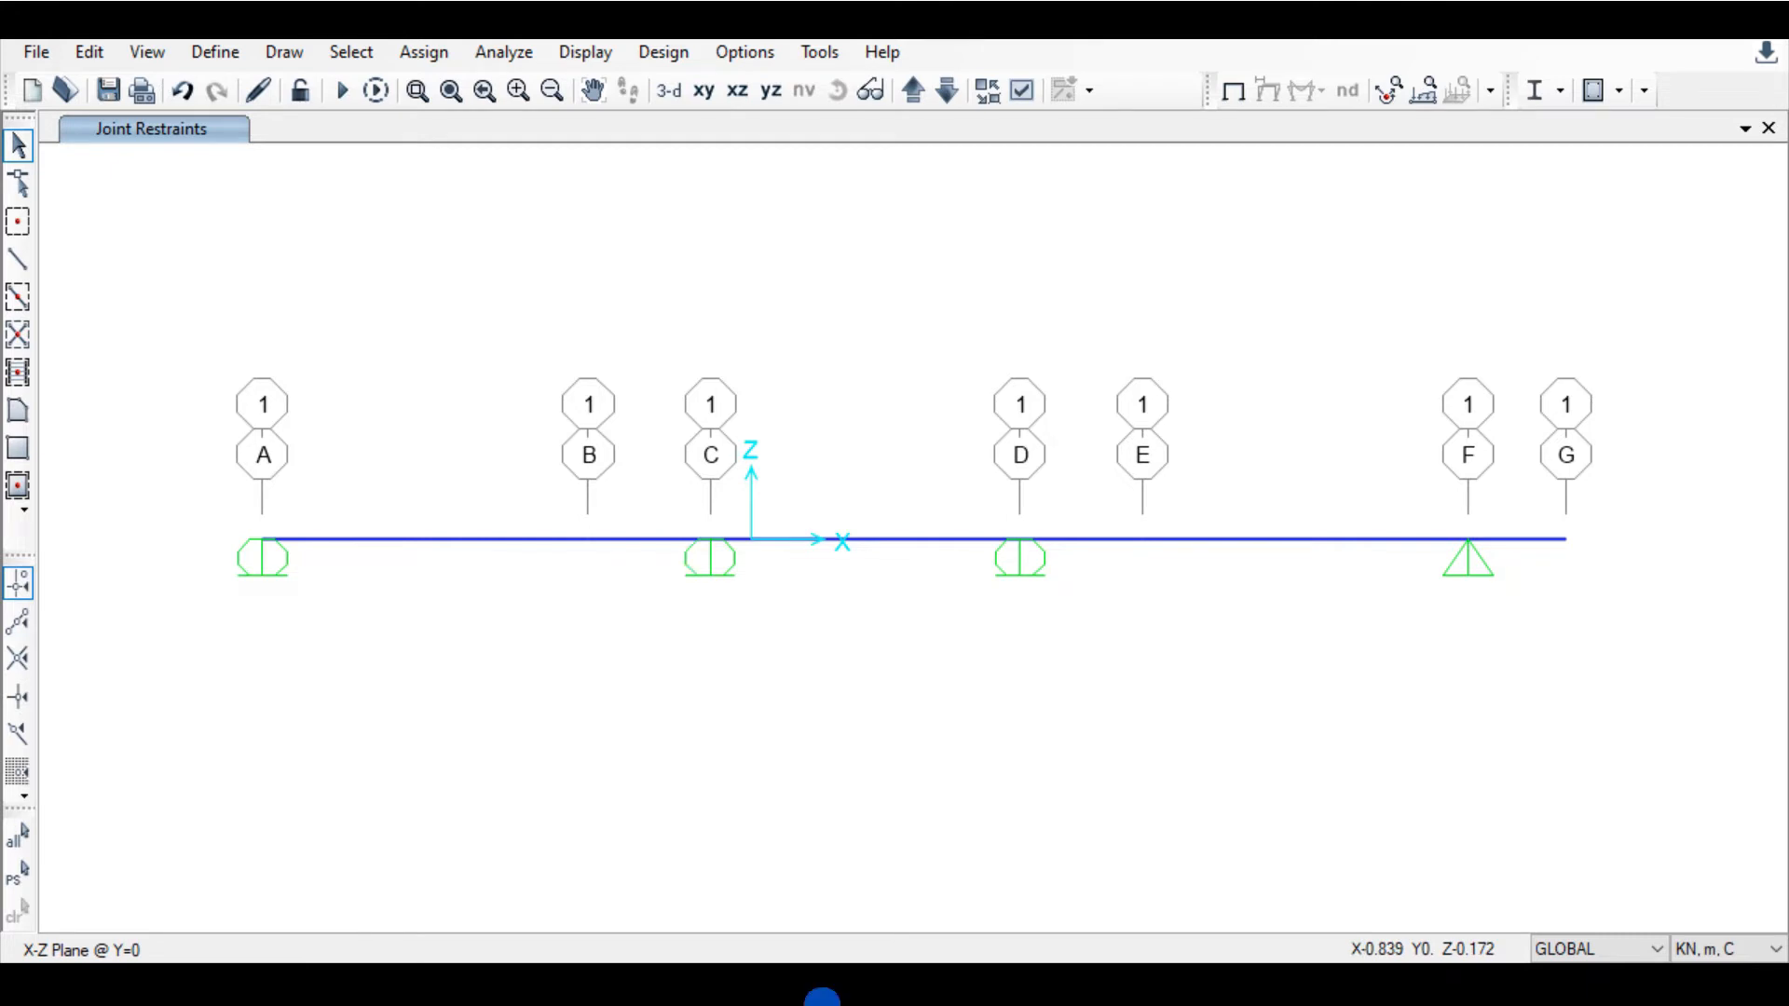
# Step: Check the hinge positions in the Word sheet and release Moment 33 (Major) at the end of span A–B with a 4 kN-m/rad spring
pyautogui.click(806, 985)
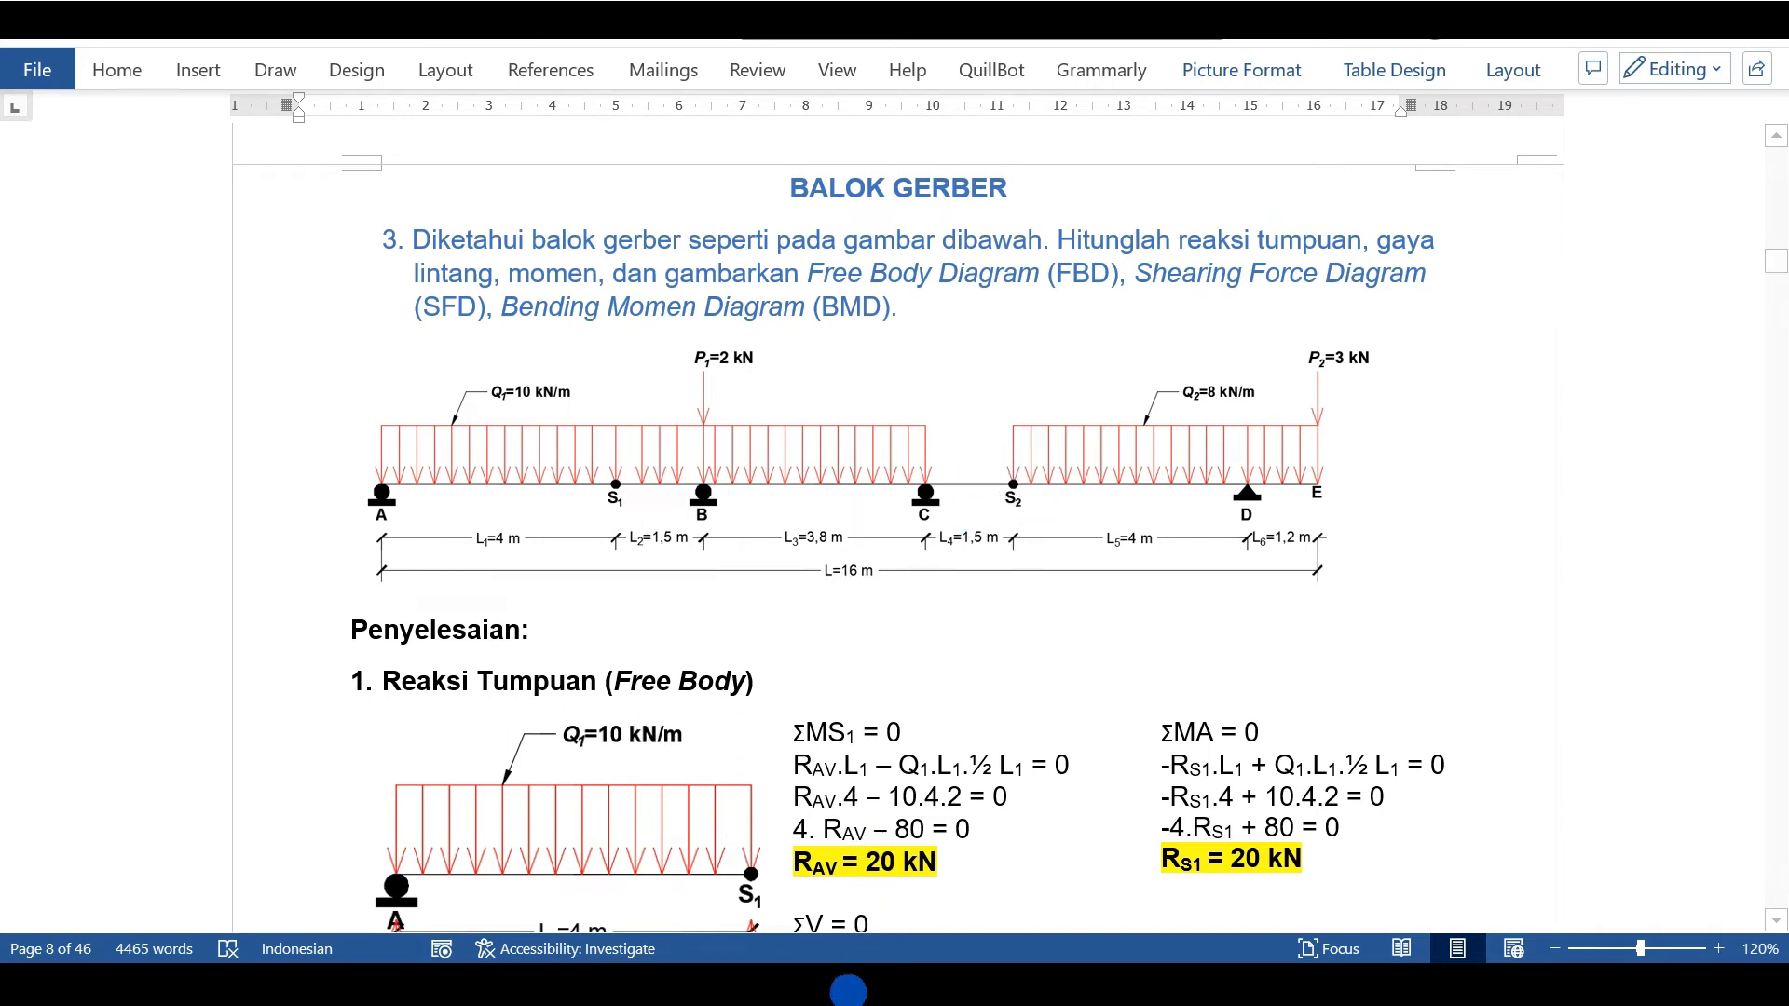
pyautogui.click(843, 988)
pyautogui.moveTo(538, 577); pyautogui.dragTo(445, 384)
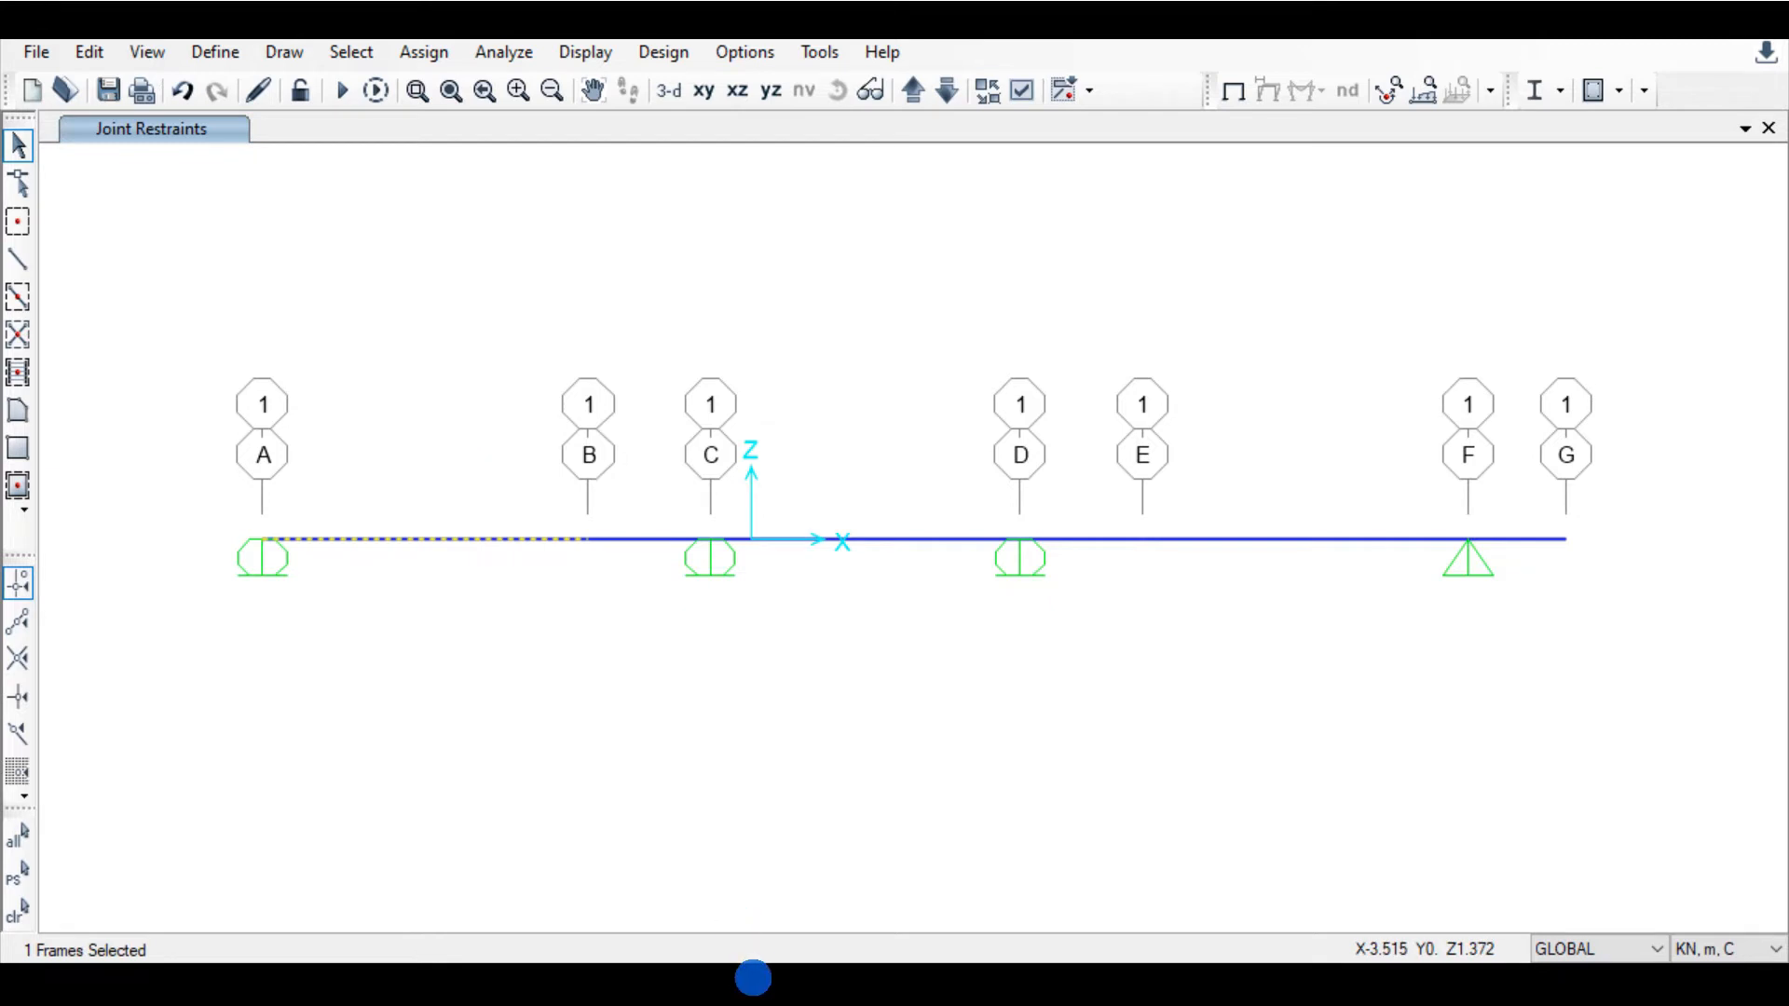
pyautogui.click(783, 982)
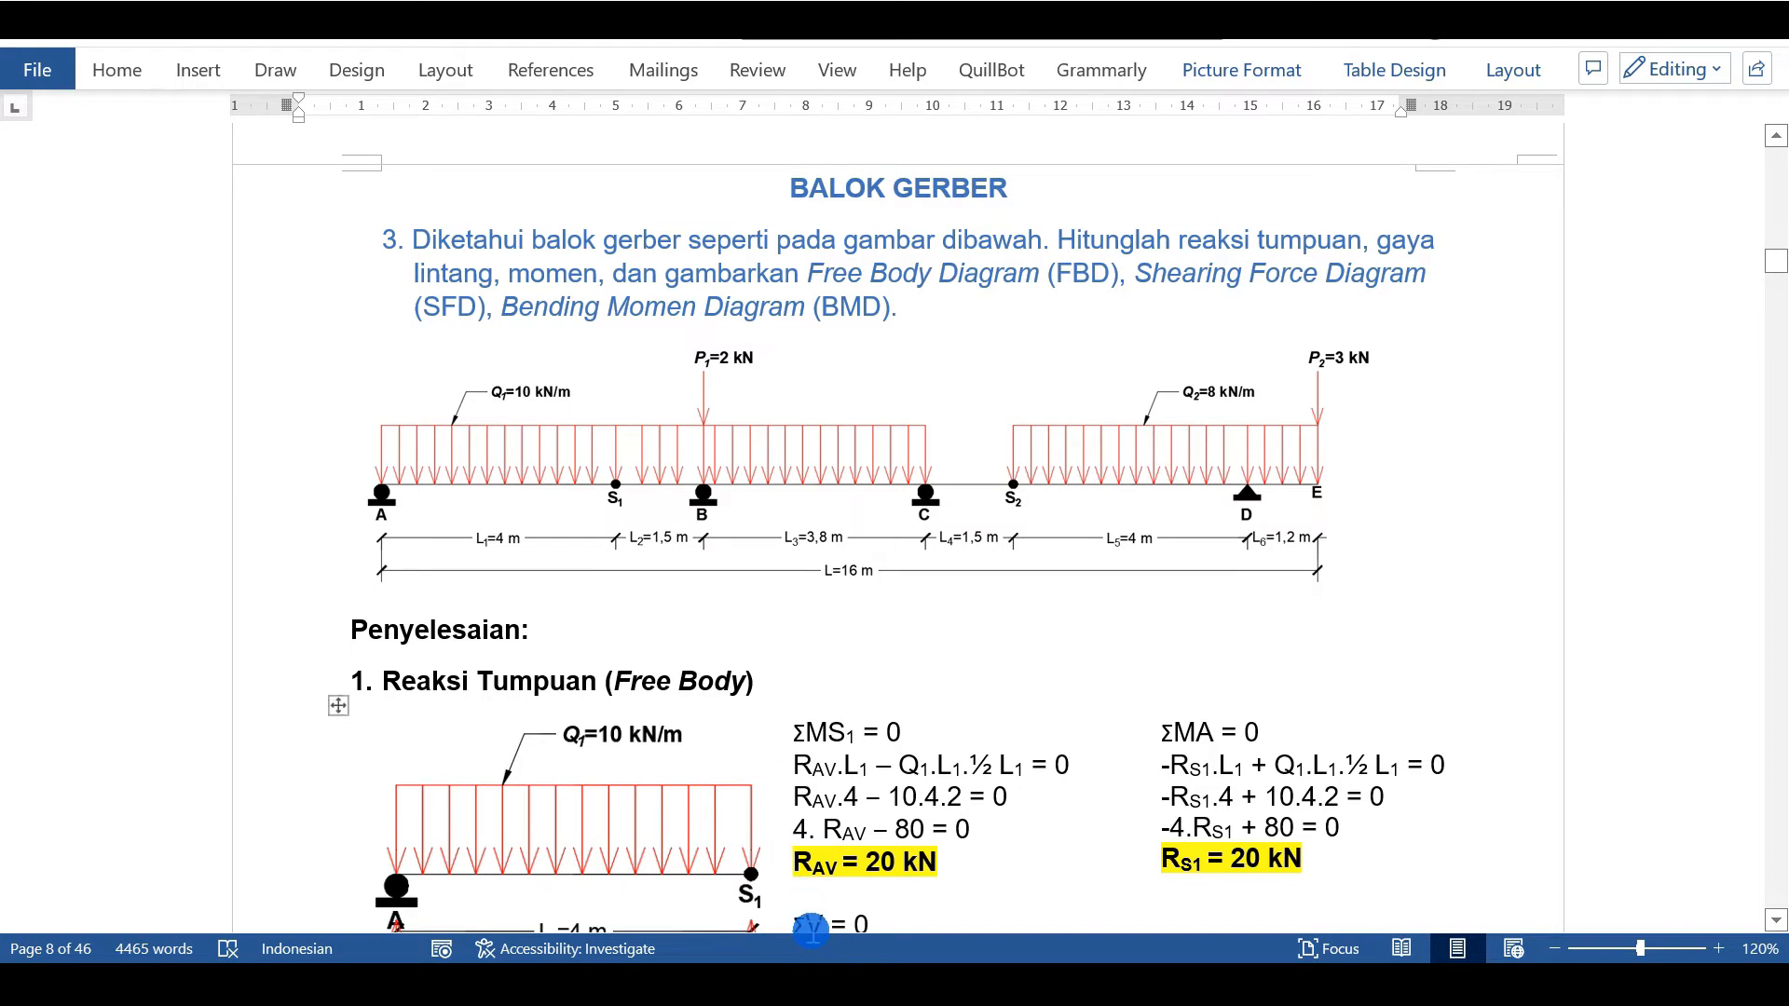
pyautogui.click(853, 975)
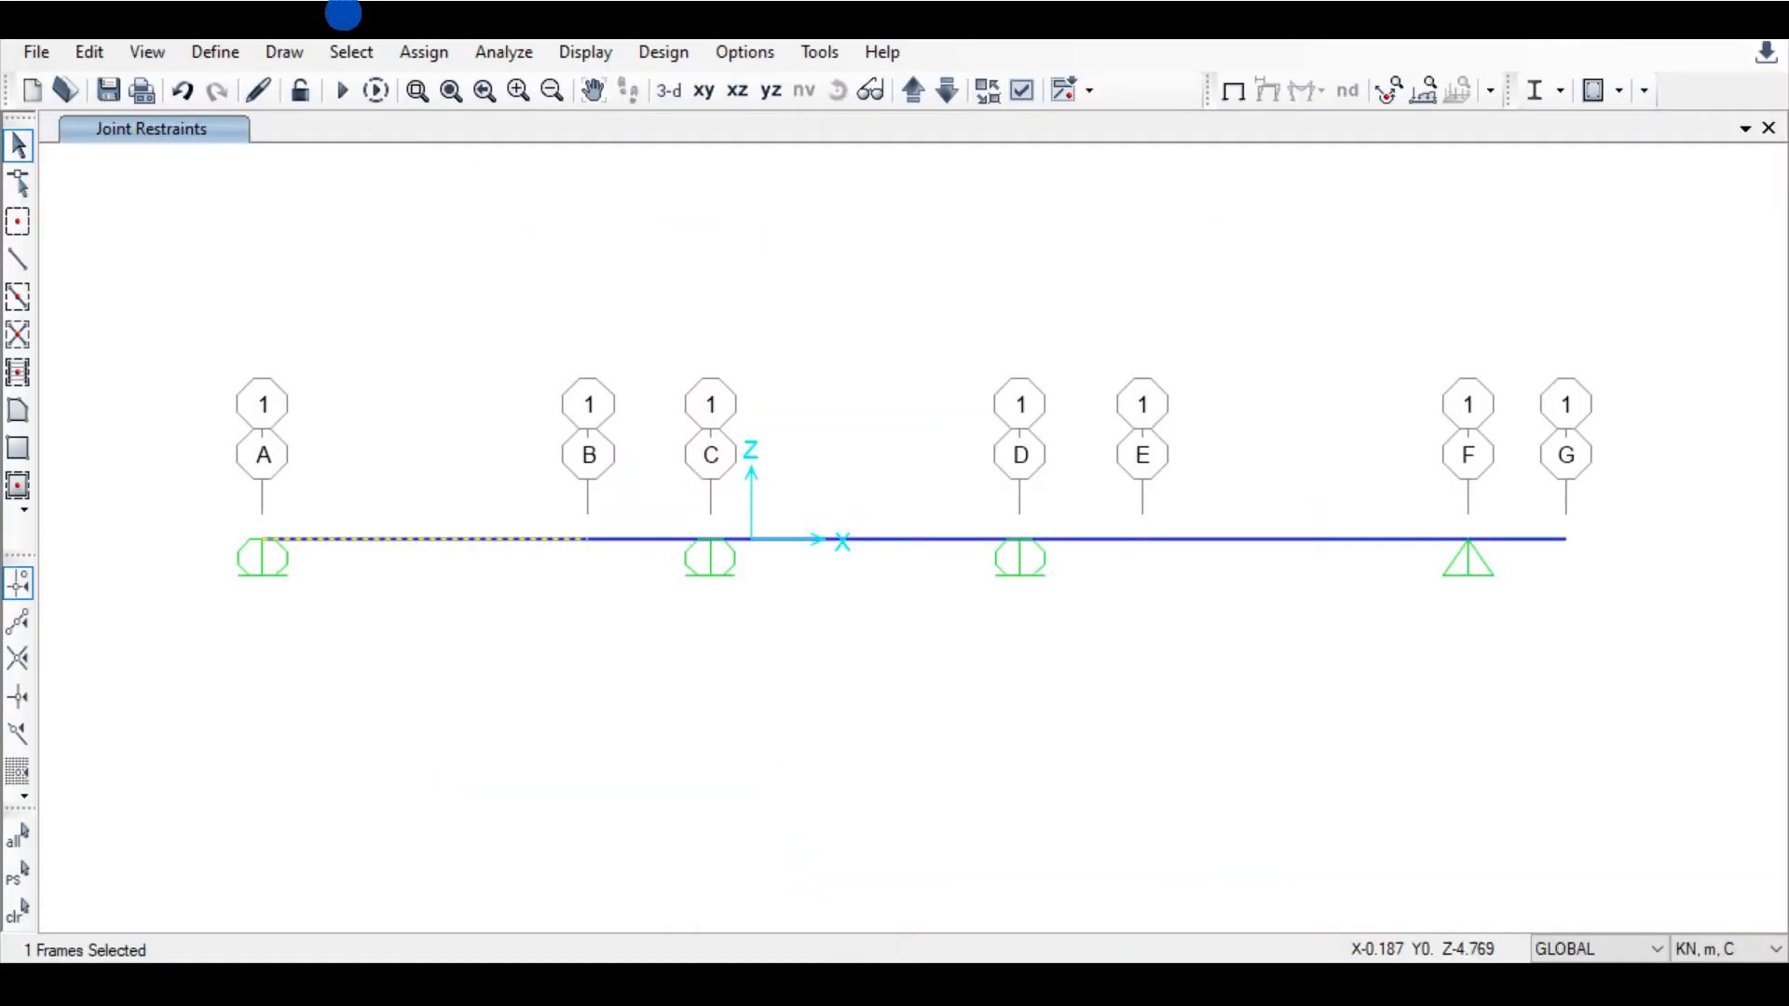
pyautogui.click(408, 52)
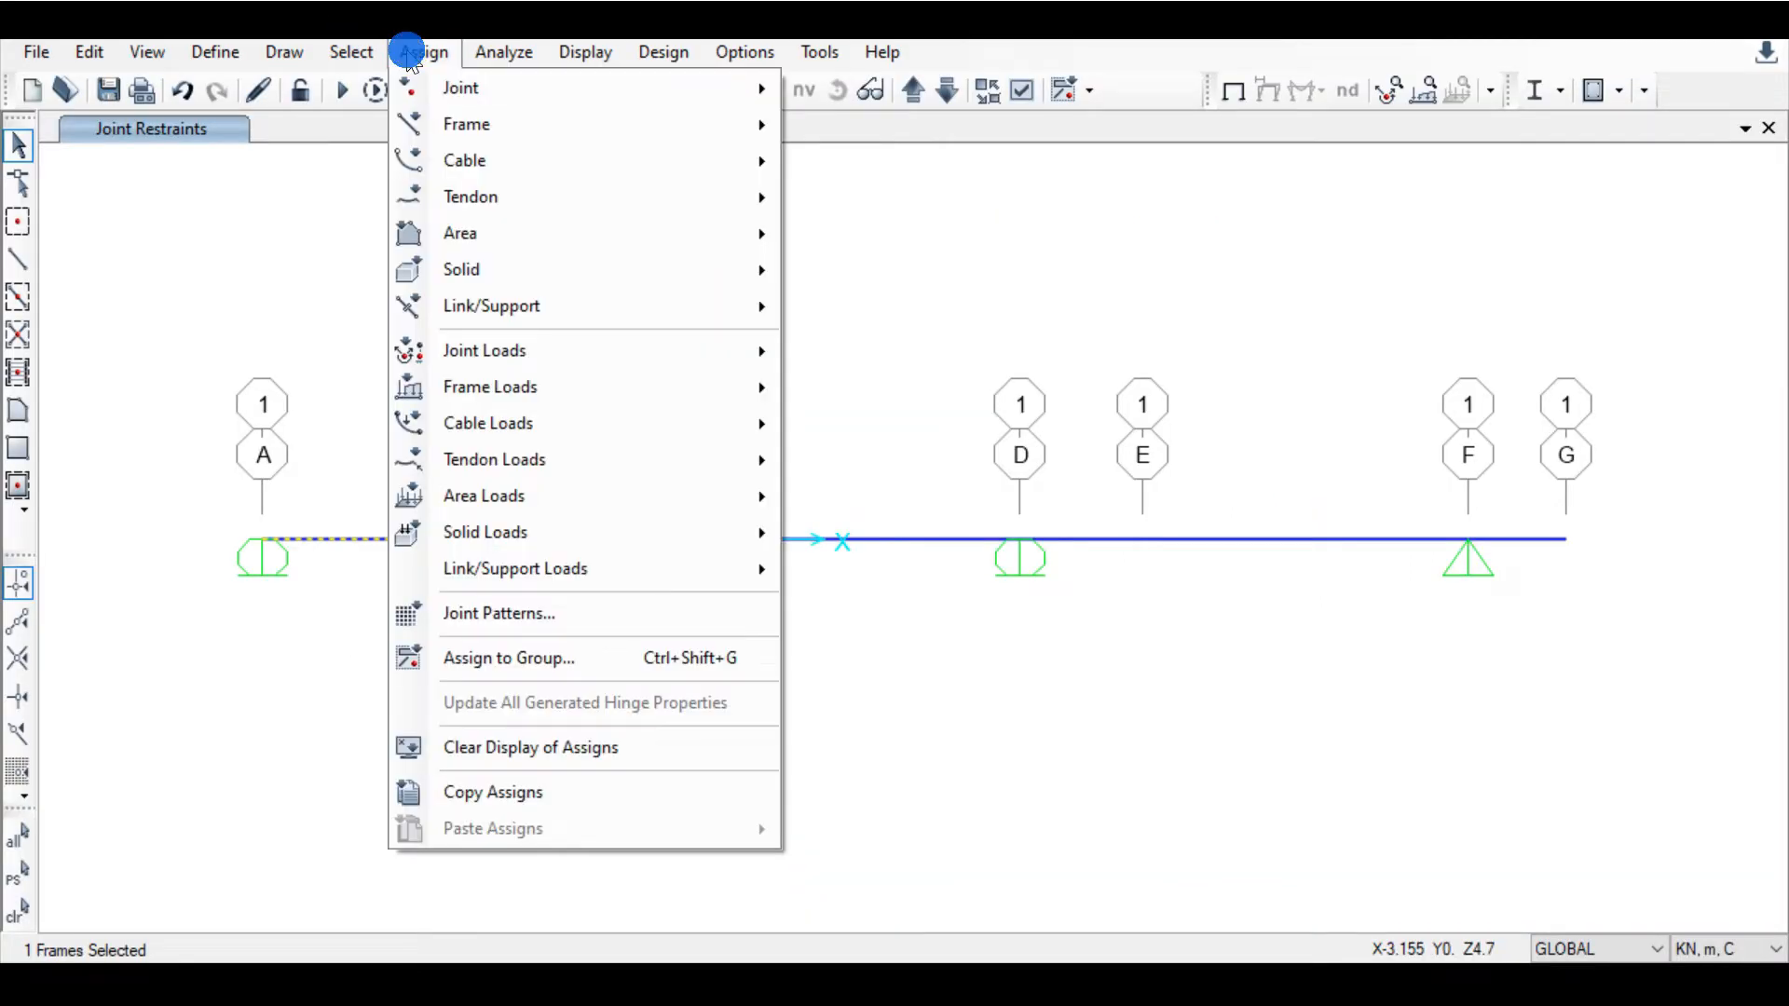
pyautogui.click(545, 122)
pyautogui.click(901, 244)
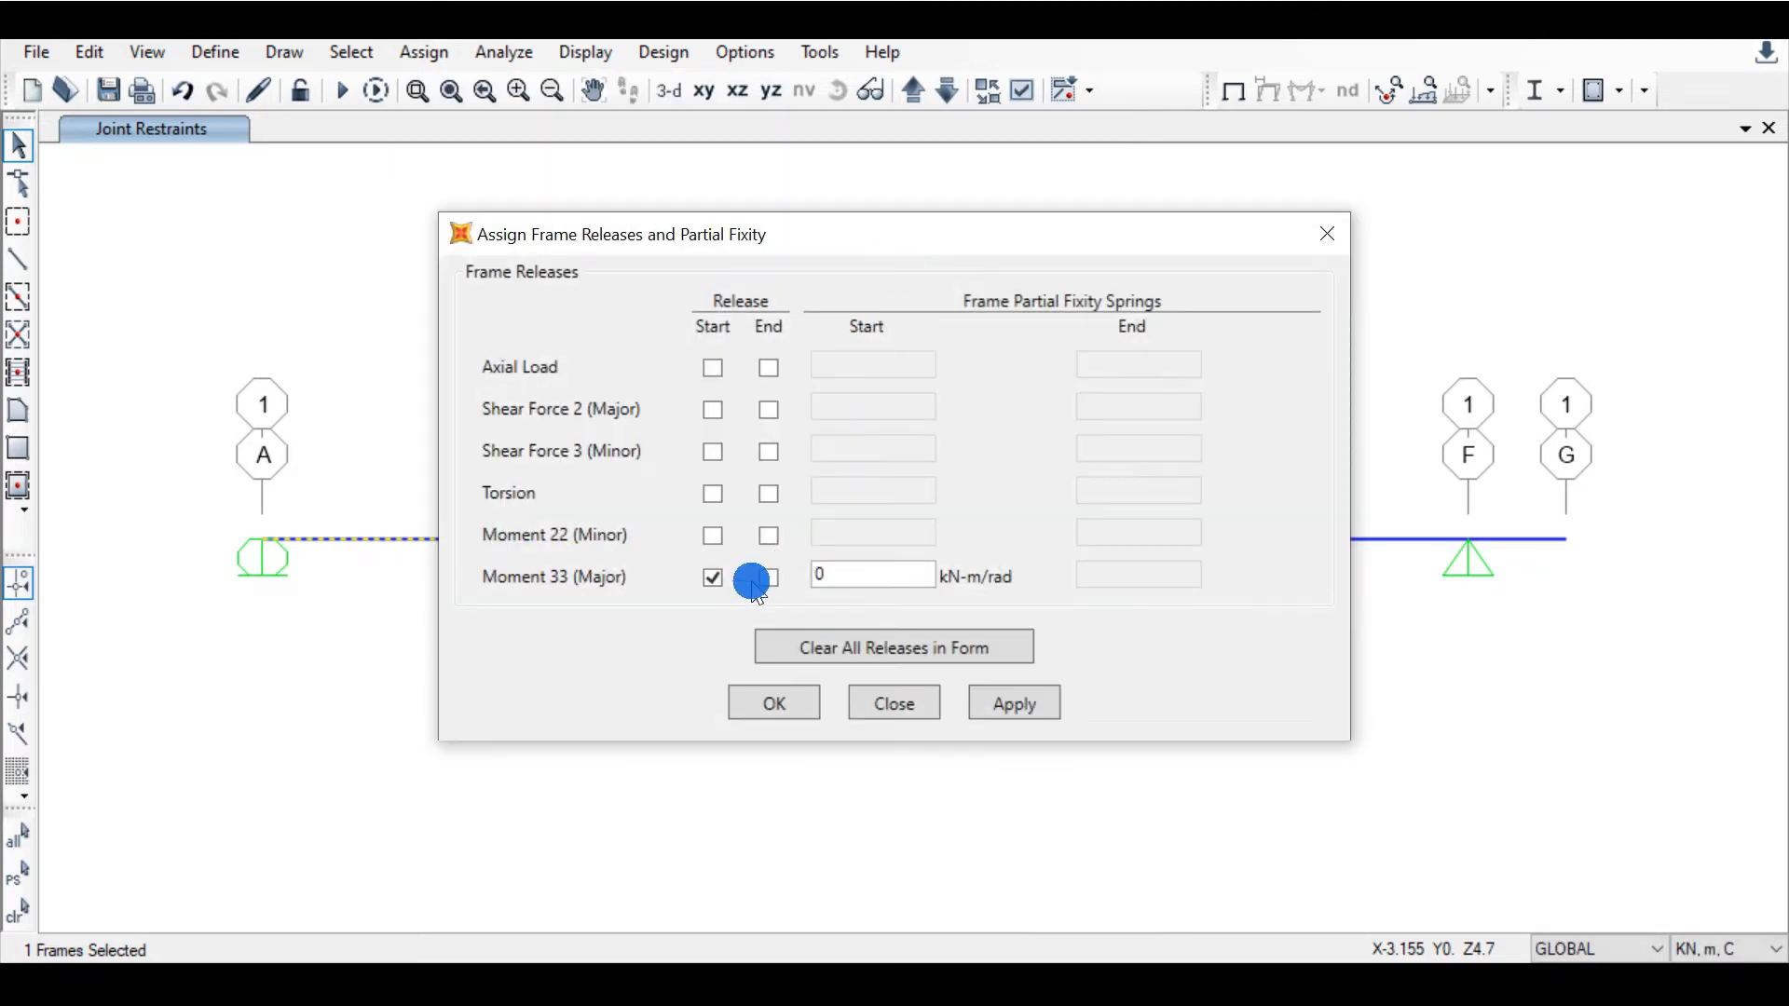
pyautogui.click(768, 578)
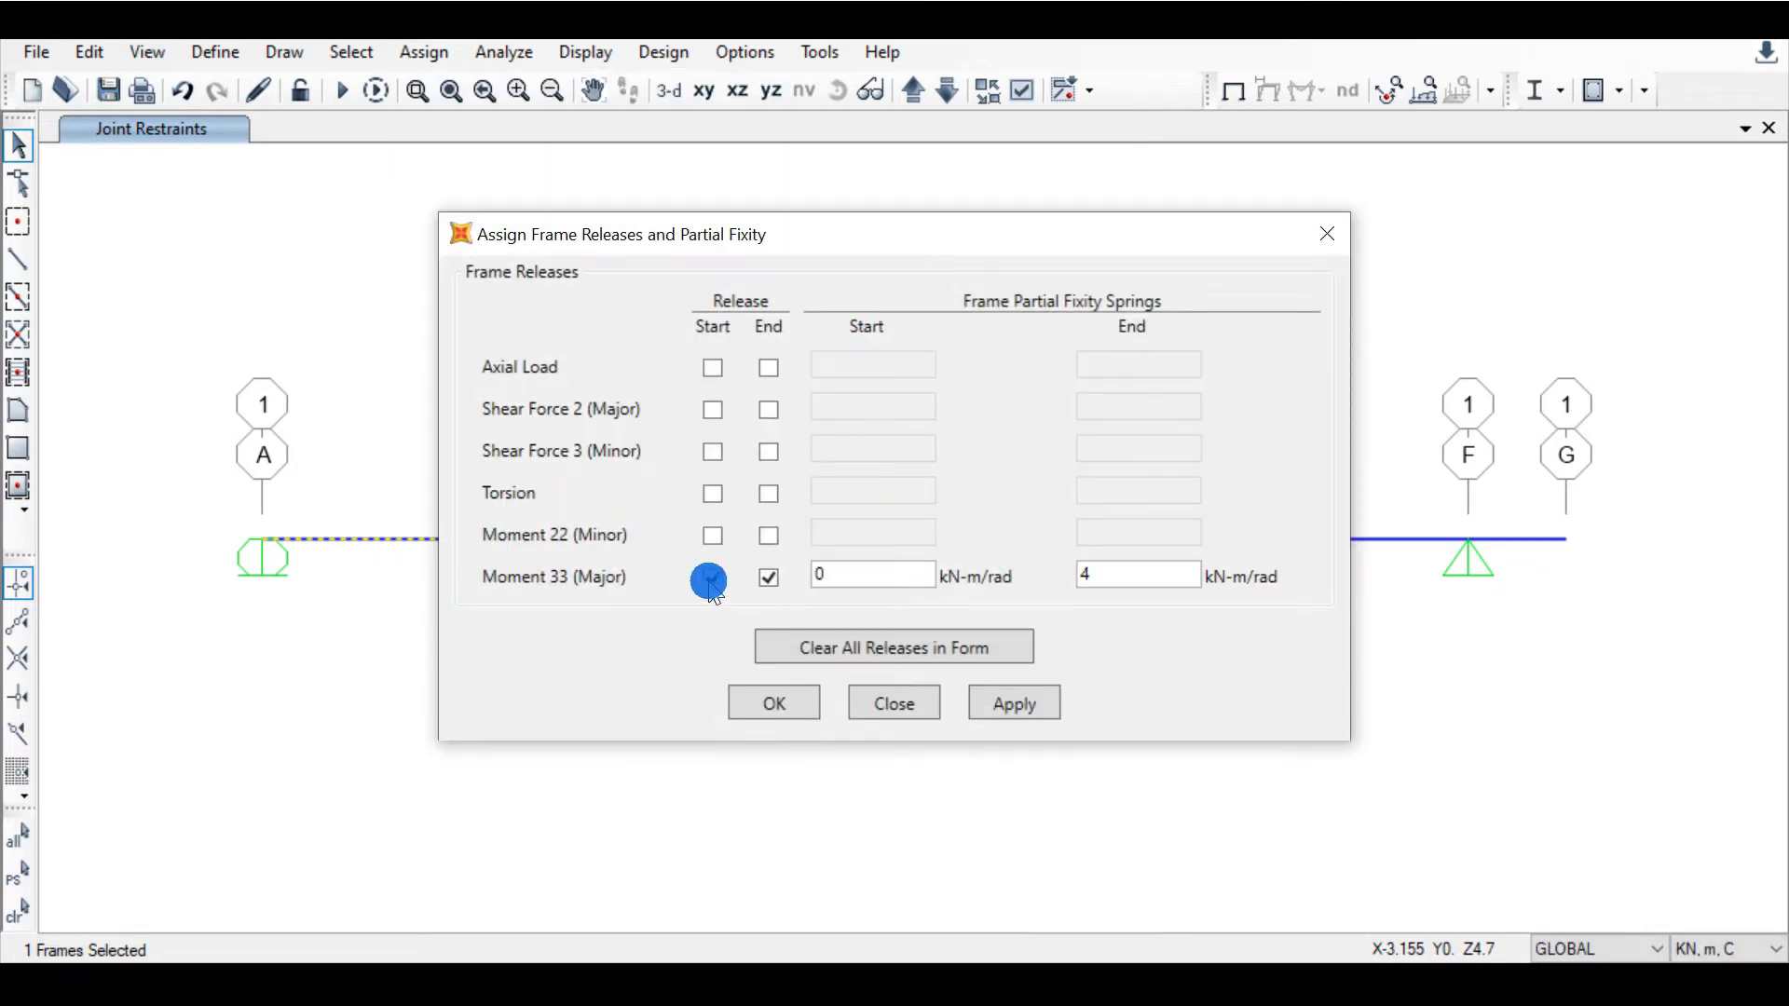
pyautogui.click(711, 576)
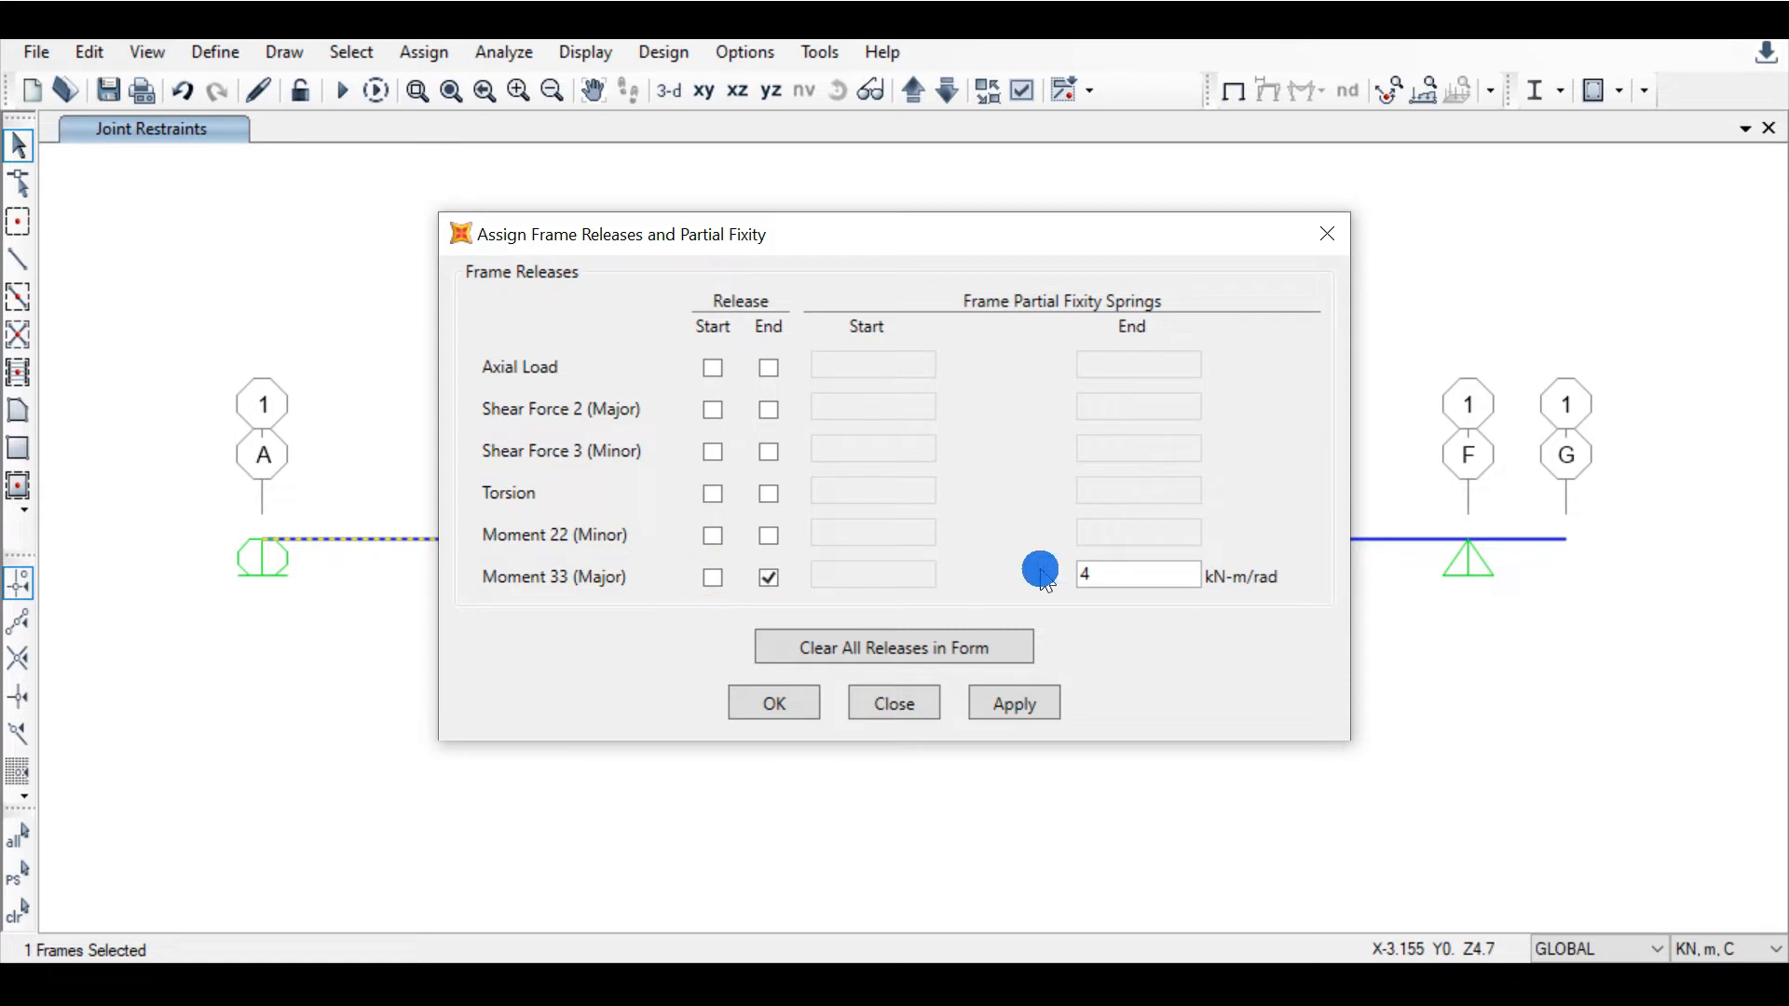
pyautogui.click(1012, 707)
pyautogui.click(890, 713)
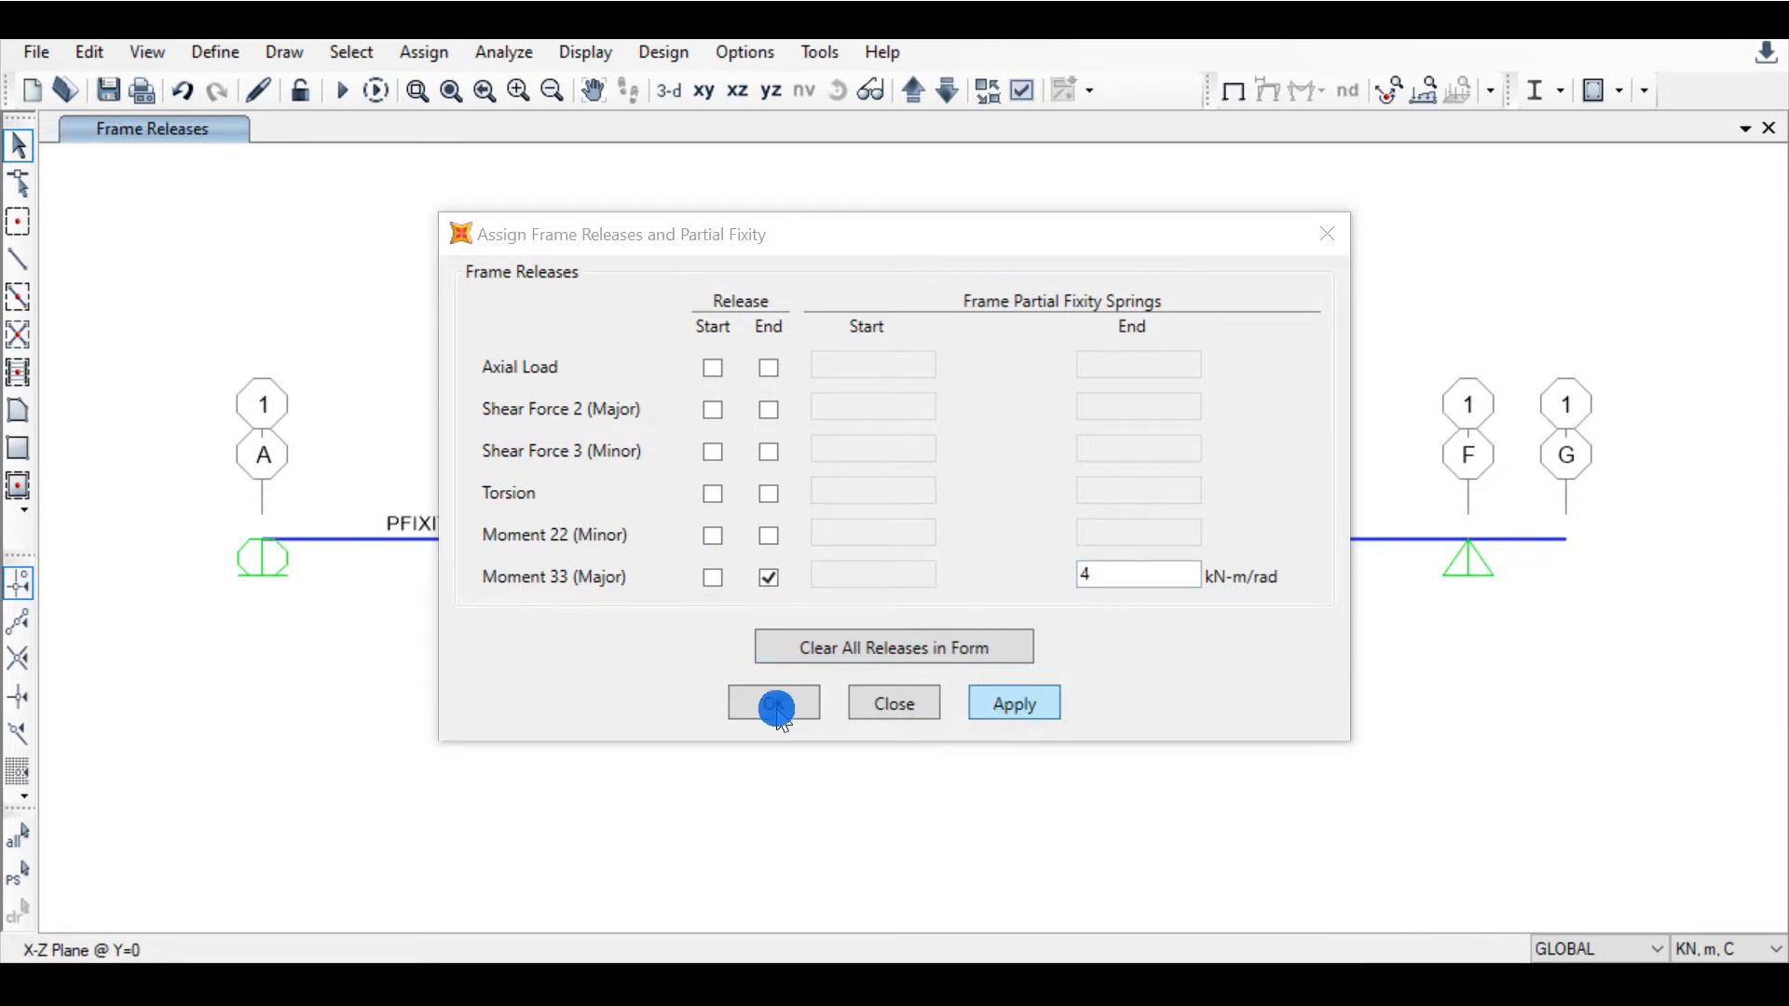
pyautogui.click(776, 708)
# Step: Release Moment 33 (Major) only at the start of span B–C, with a fixity spring of 0 kN-m/rad
pyautogui.moveTo(630, 571); pyautogui.dragTo(587, 460)
pyautogui.click(424, 51)
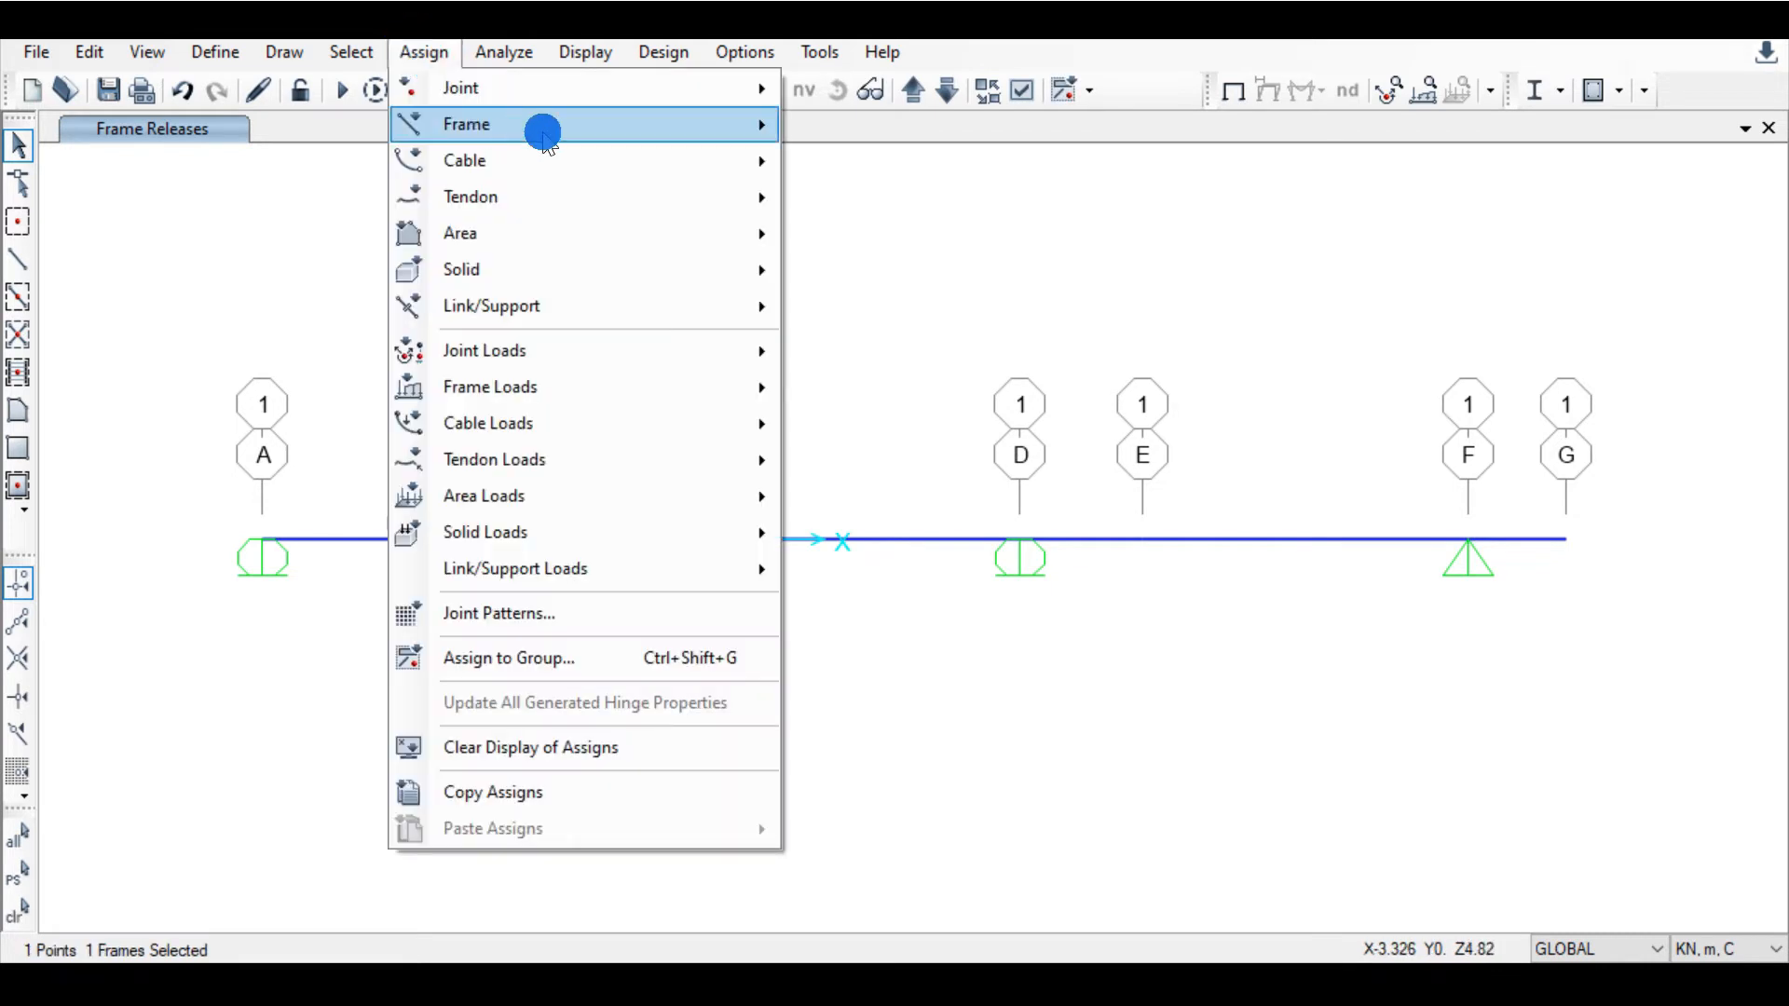
pyautogui.moveTo(543, 133)
pyautogui.click(938, 243)
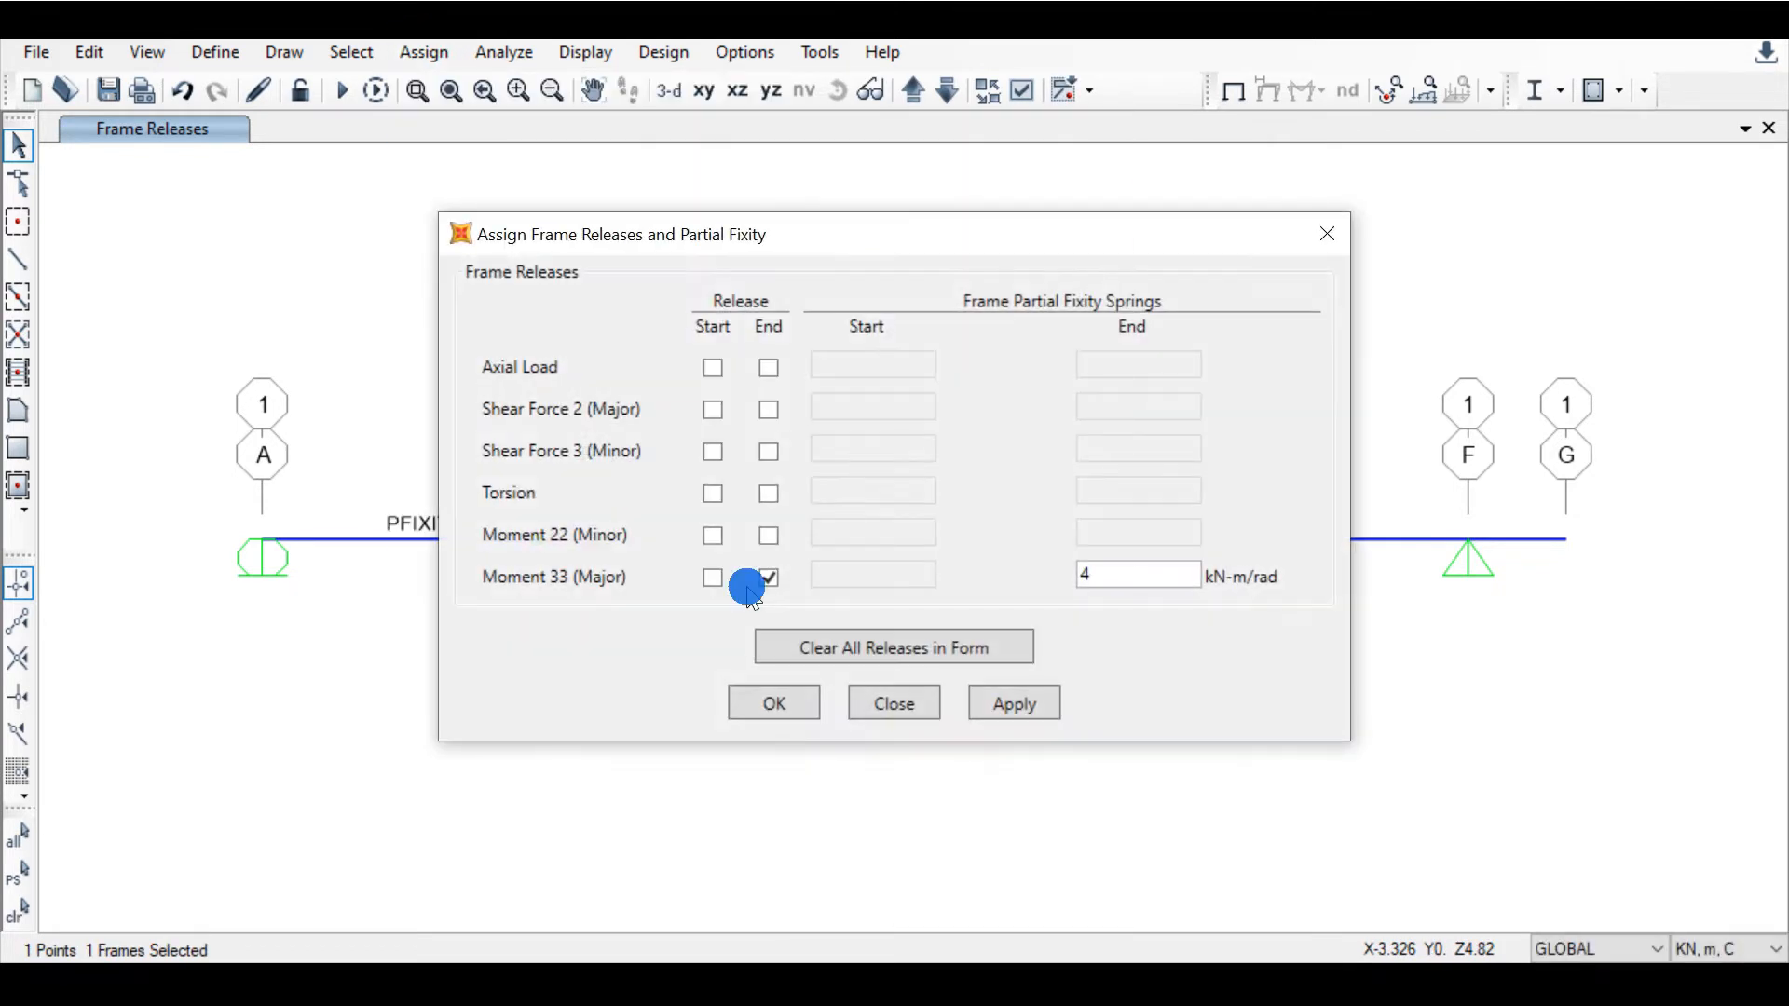
pyautogui.click(714, 578)
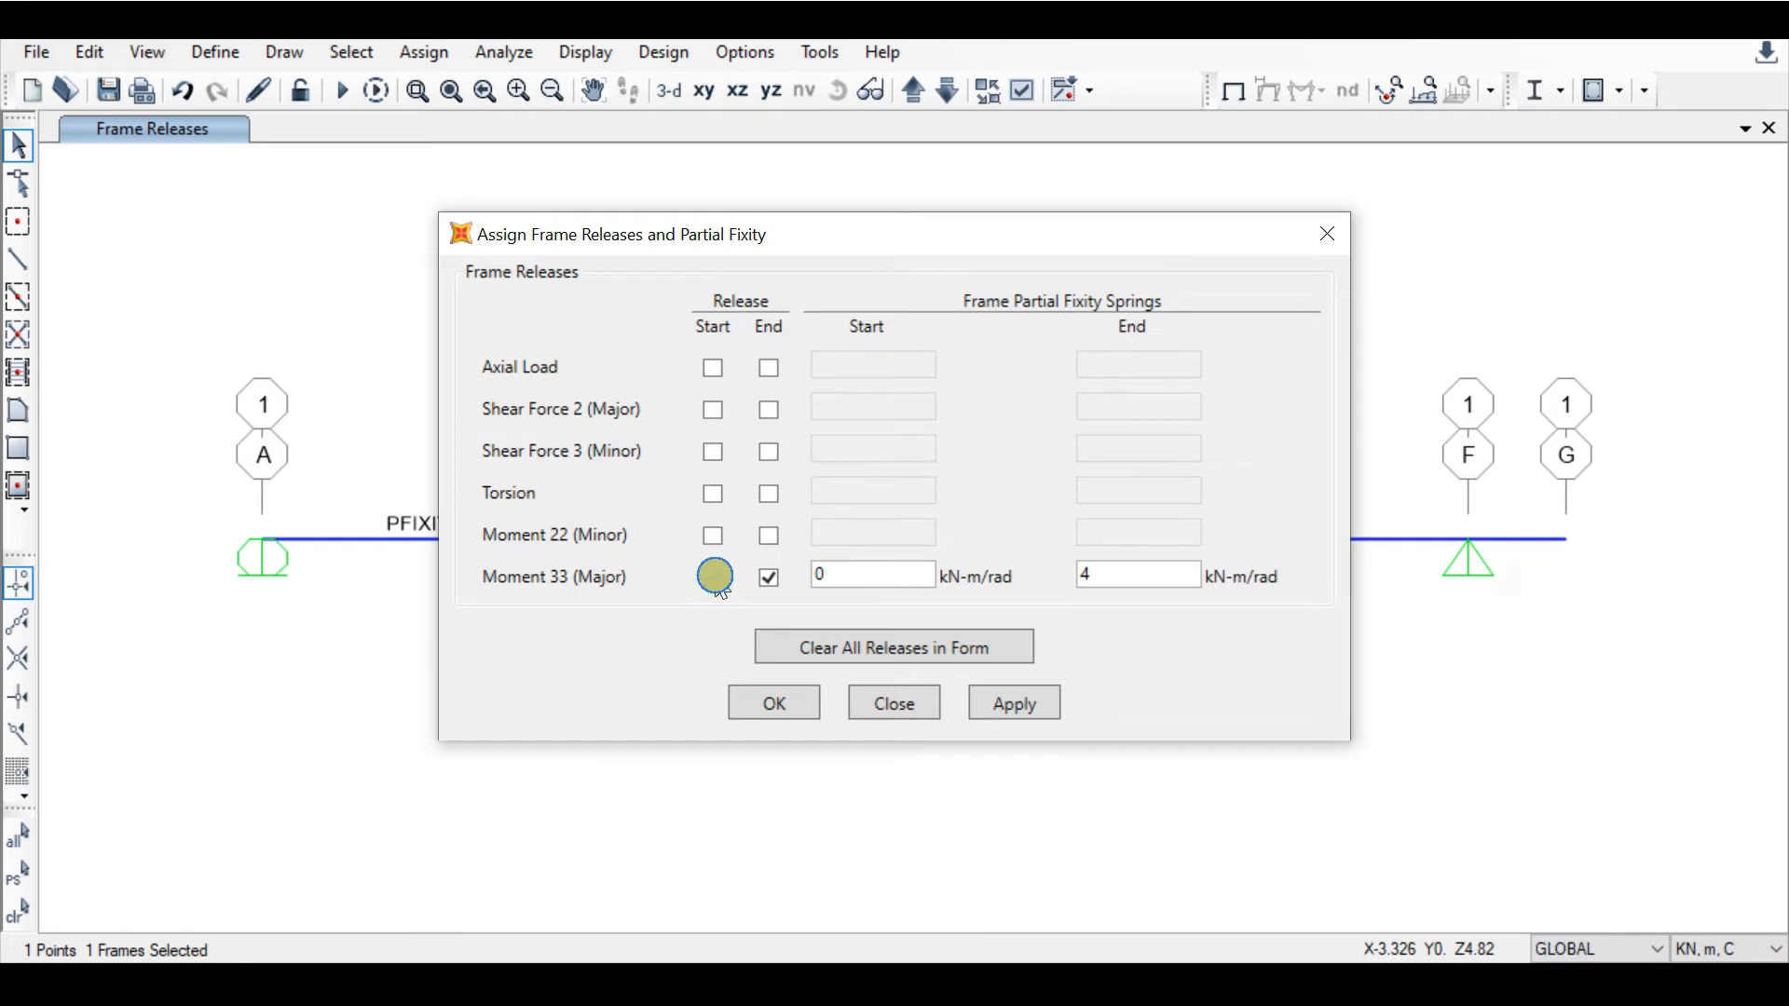
pyautogui.click(769, 578)
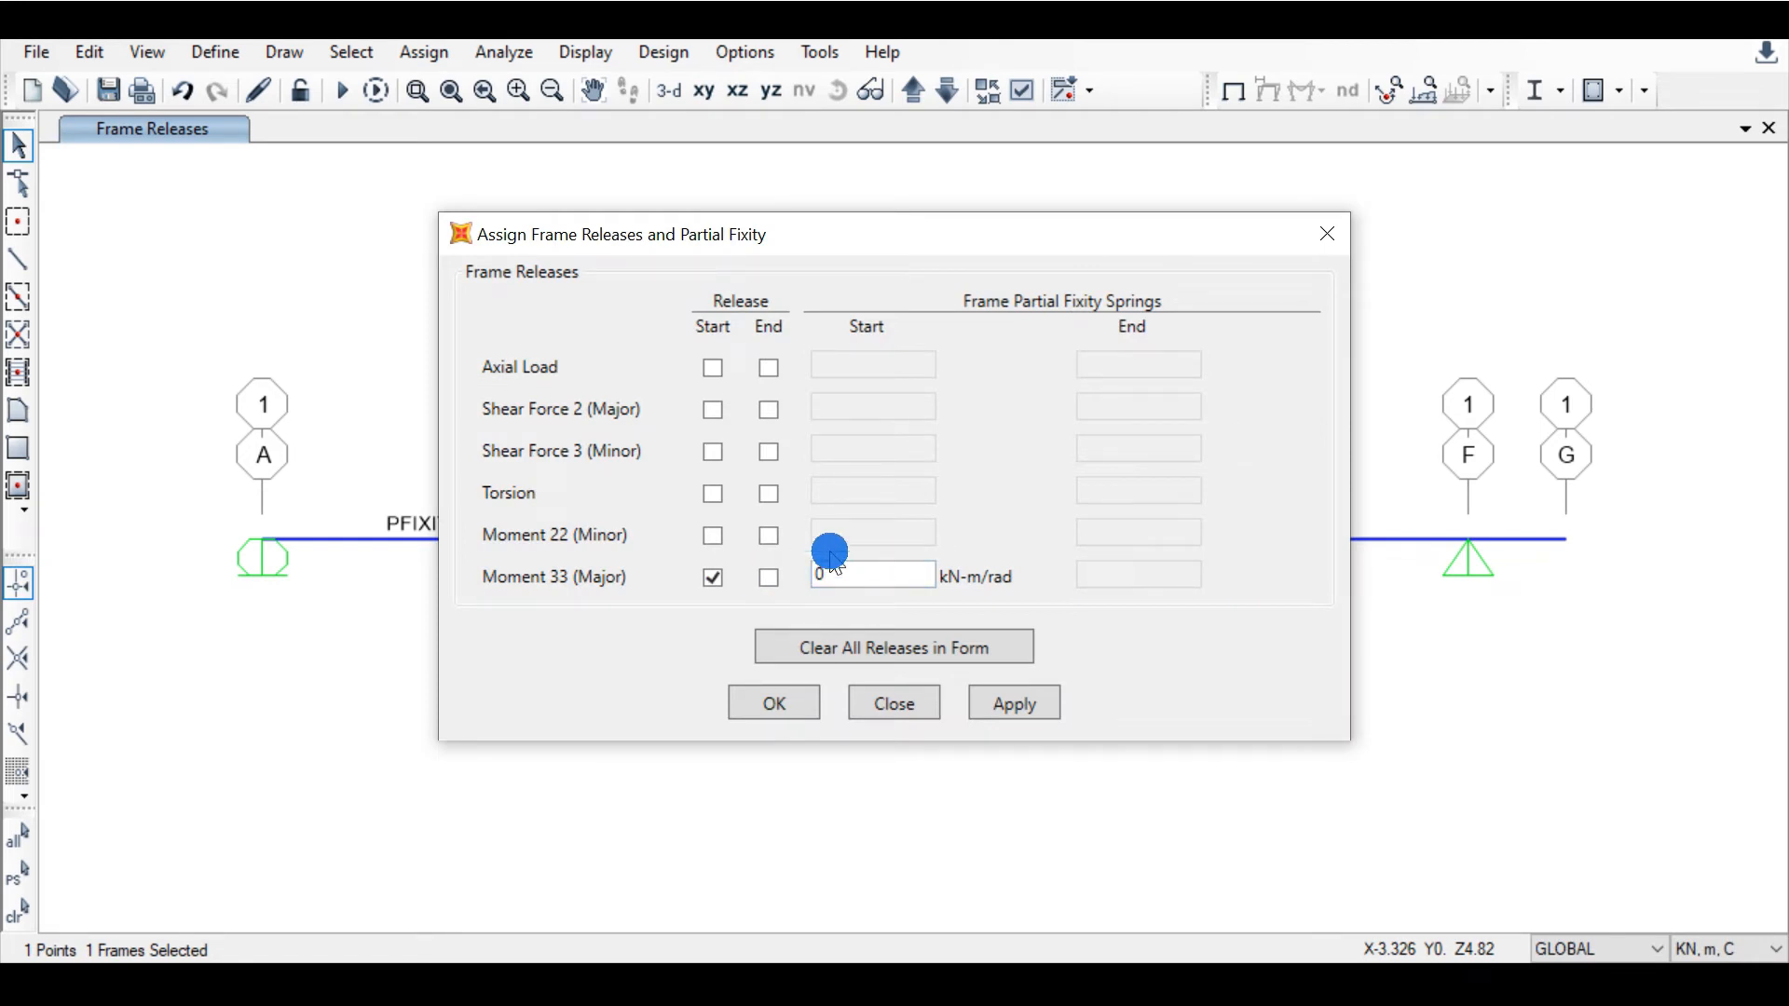
pyautogui.click(789, 703)
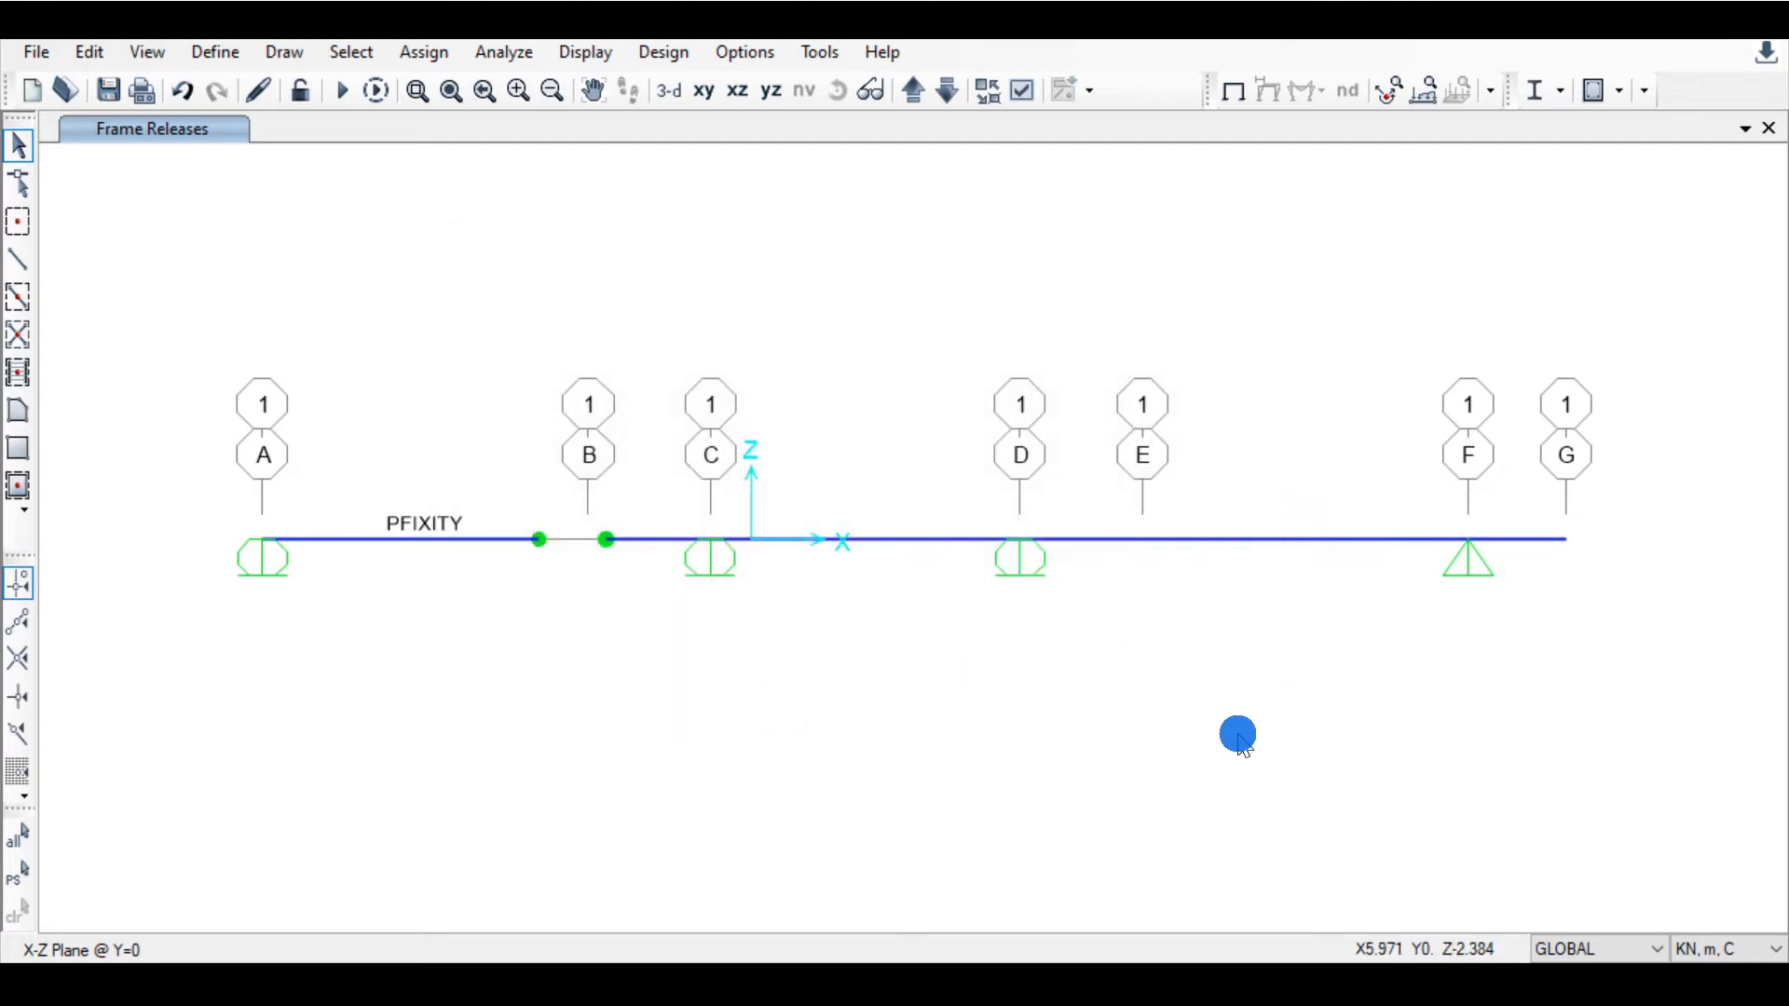
# Step: Assign a start-only Moment 33 (Major) release with a 0 kN-m/rad spring to span E–F
pyautogui.moveTo(1309, 585); pyautogui.dragTo(1234, 428)
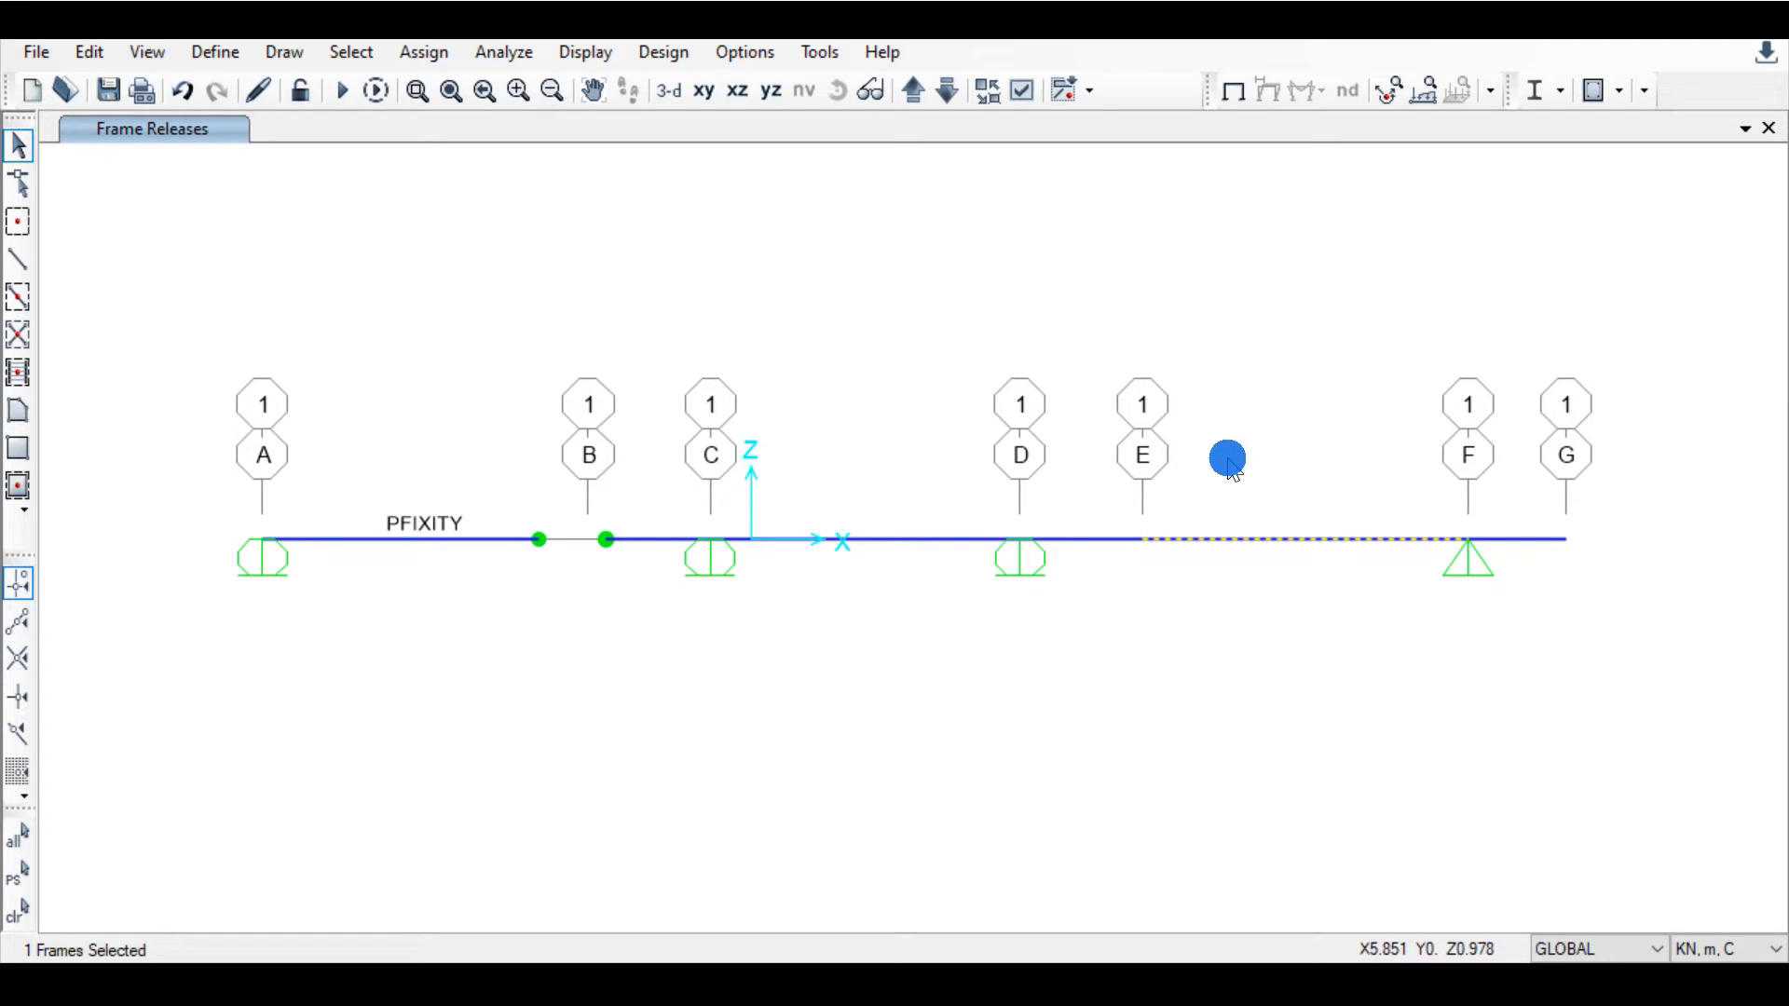
pyautogui.click(421, 51)
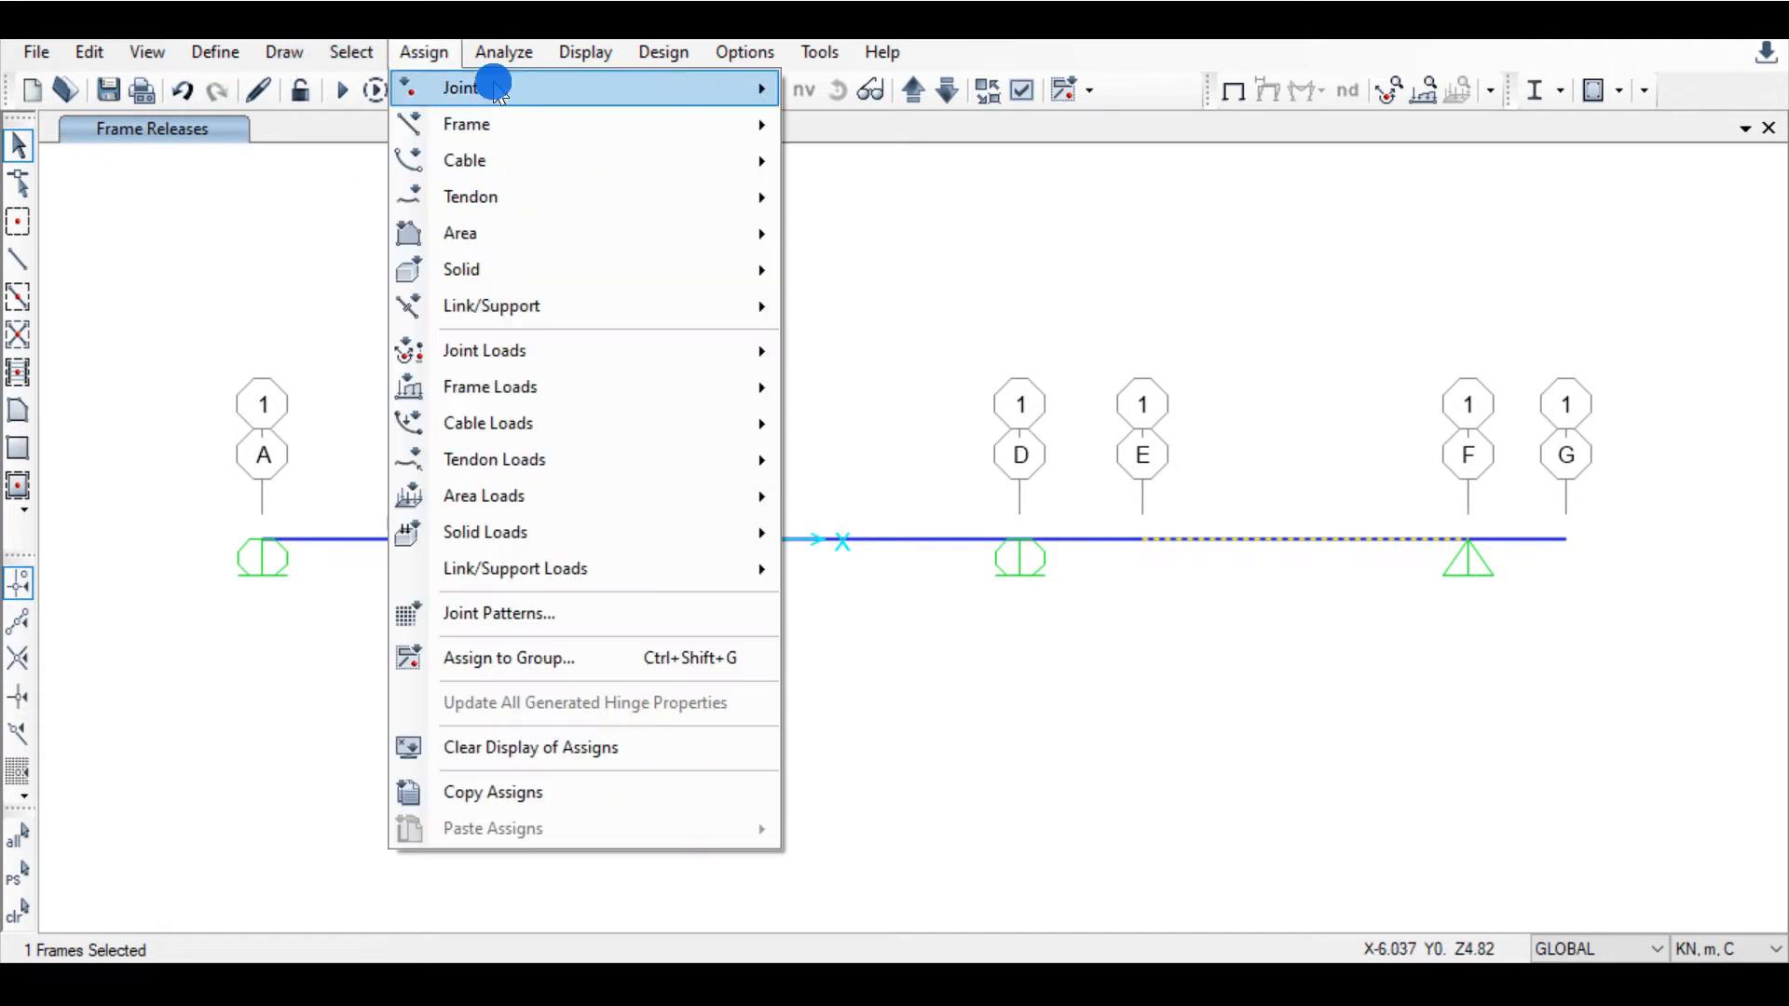
pyautogui.moveTo(613, 118)
pyautogui.click(868, 244)
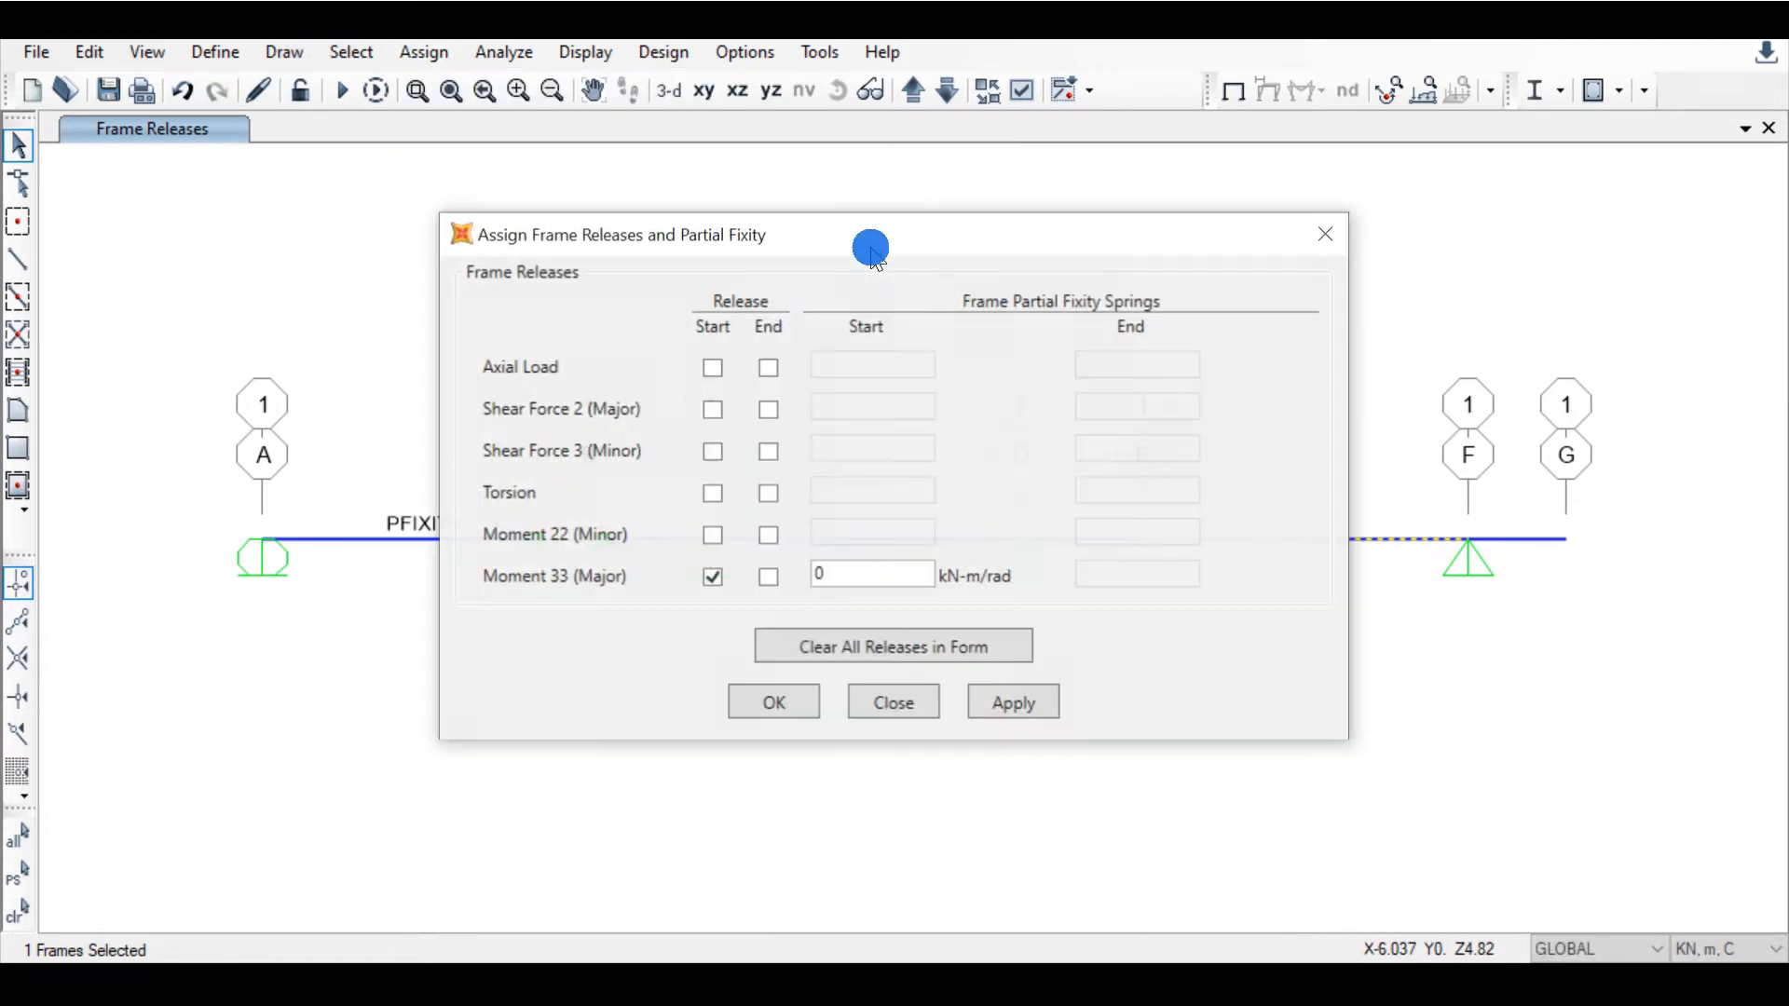
pyautogui.click(1014, 700)
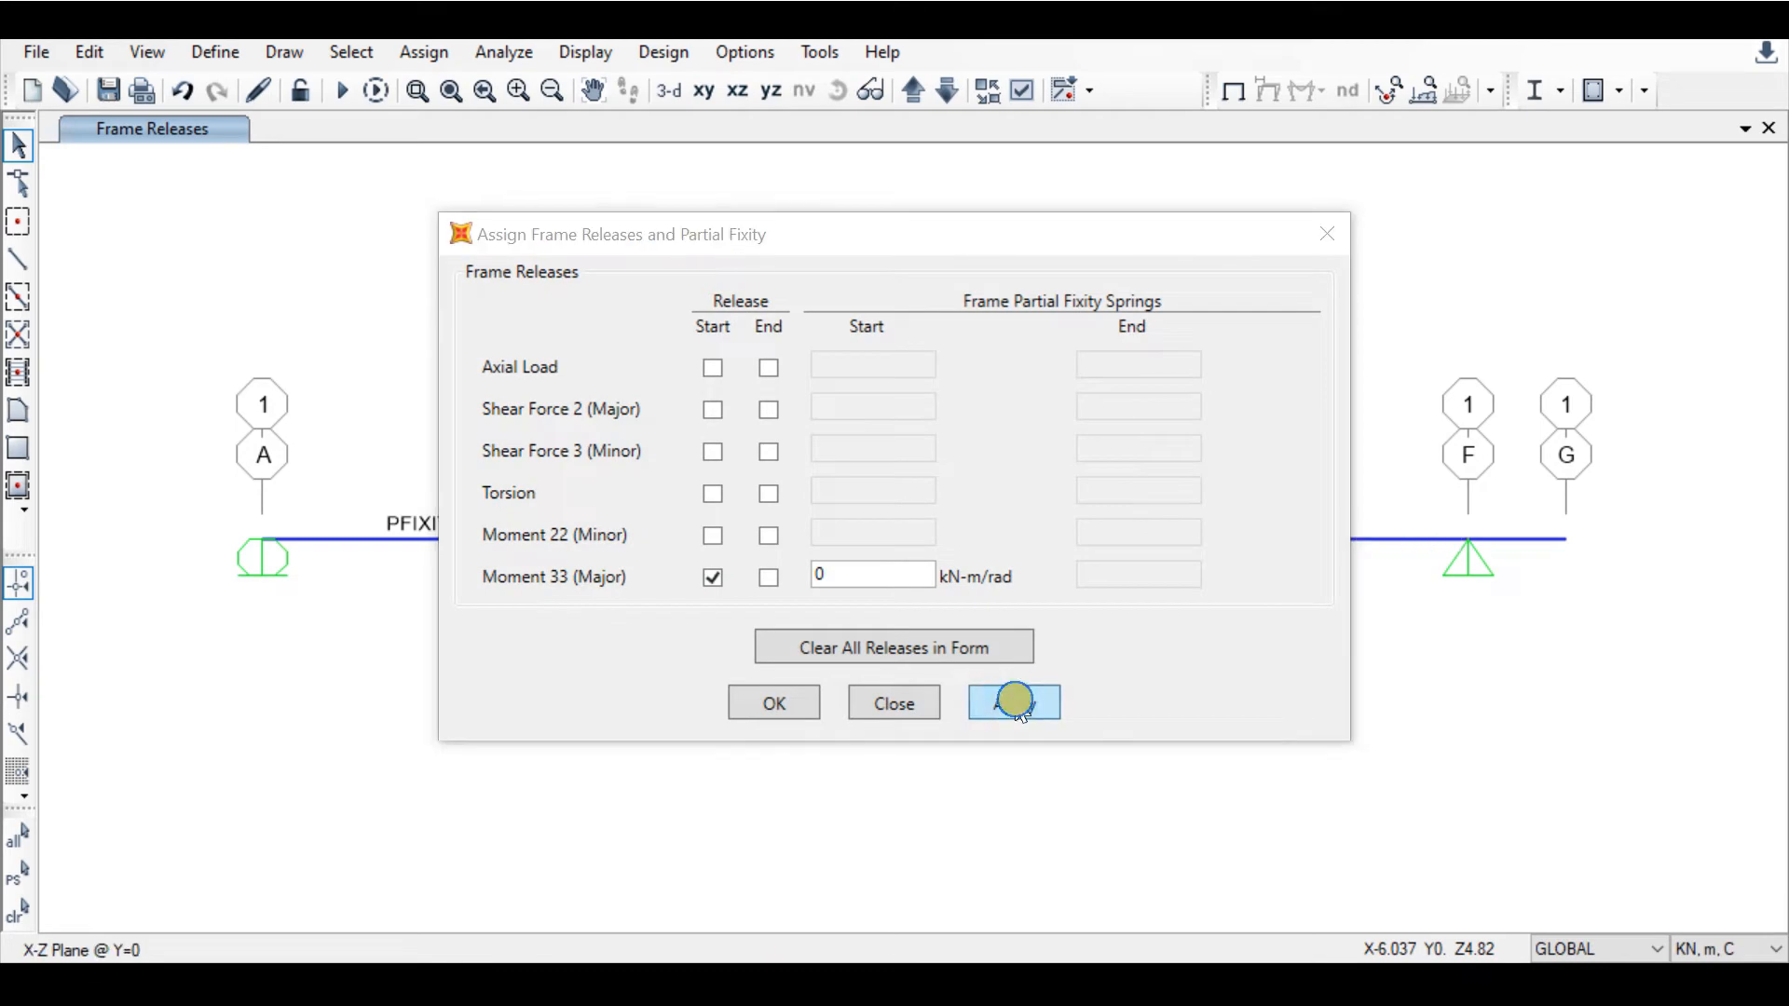
pyautogui.click(770, 700)
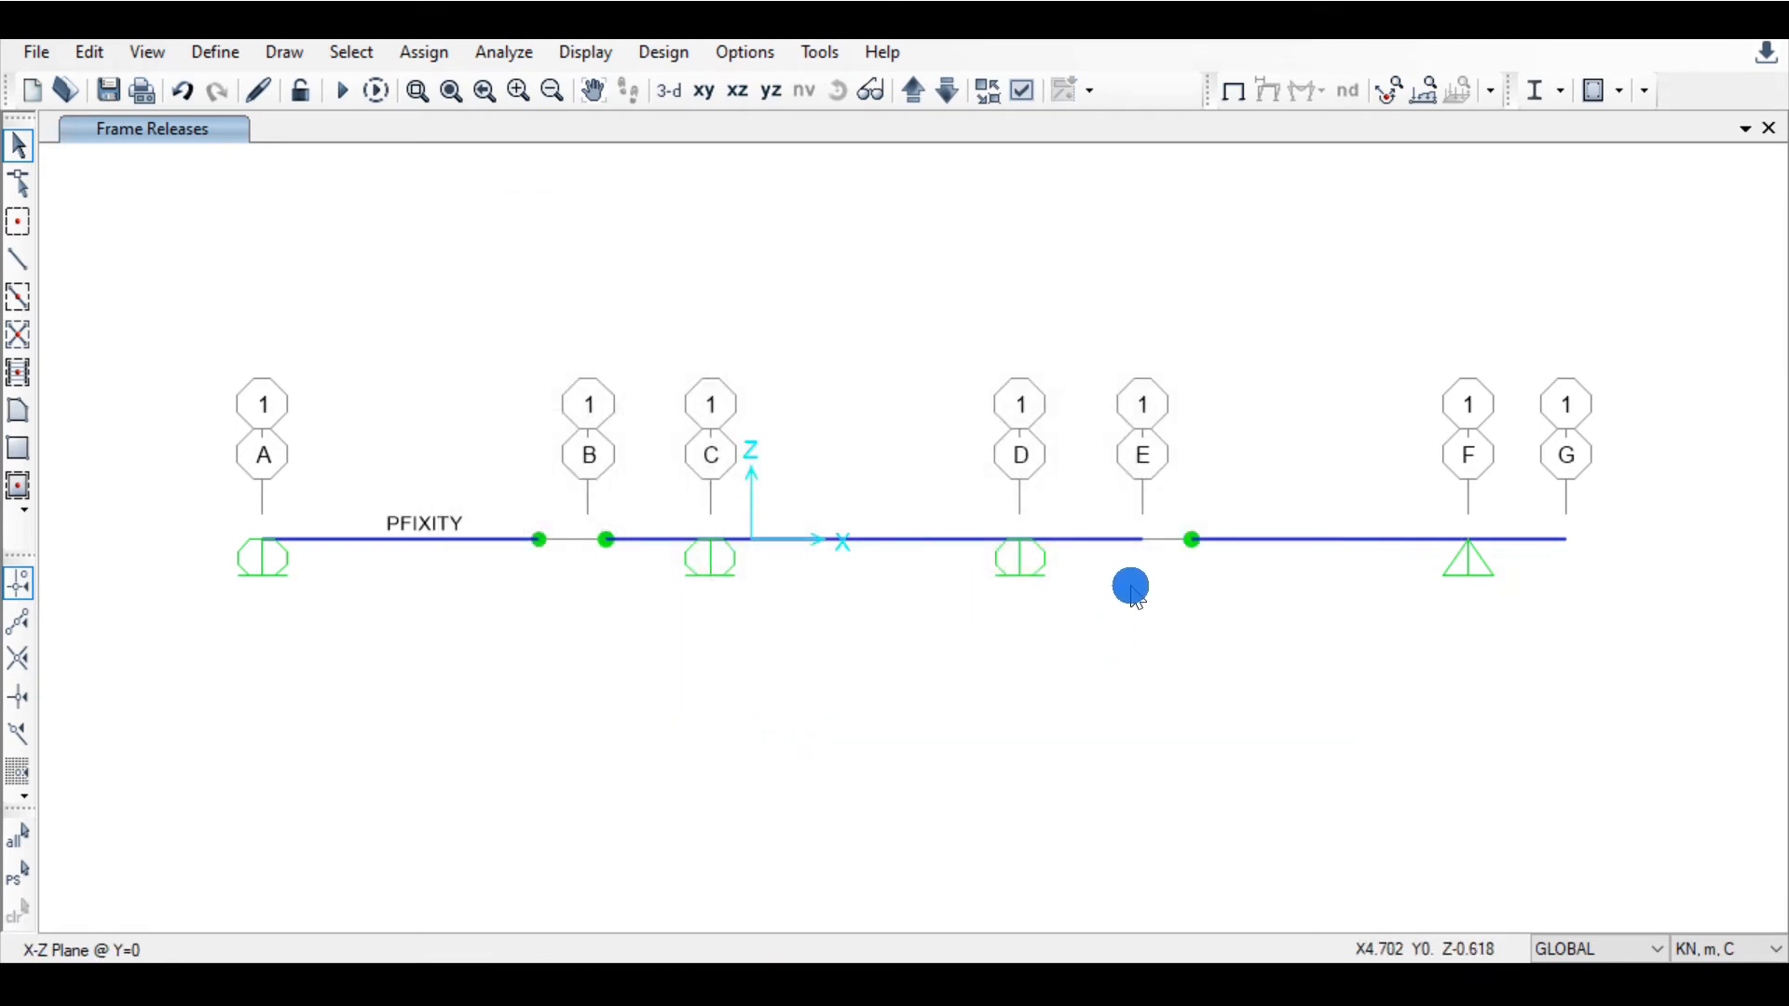
# Step: Check span L4 in the Word problem sheet and release Moment 33 (Major) only at the end of span D–E with a 1.5 kN-m/rad spring
pyautogui.moveTo(1130, 583); pyautogui.dragTo(1050, 445)
pyautogui.click(812, 981)
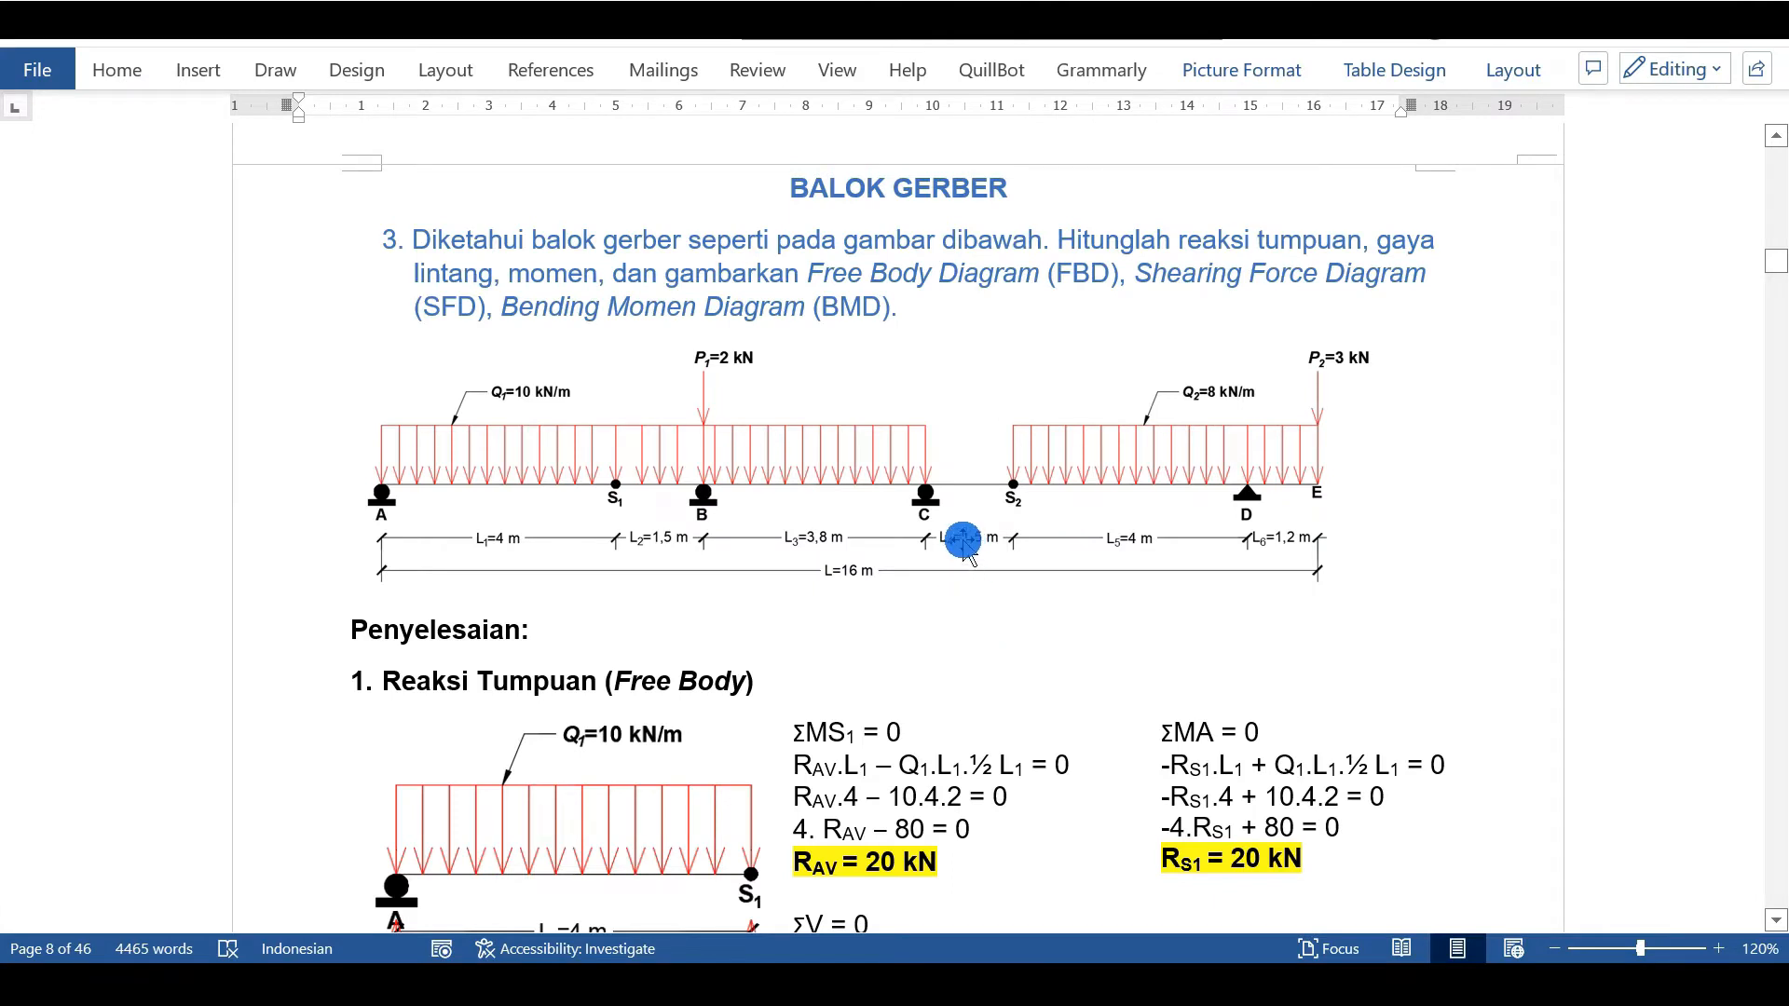
pyautogui.click(846, 983)
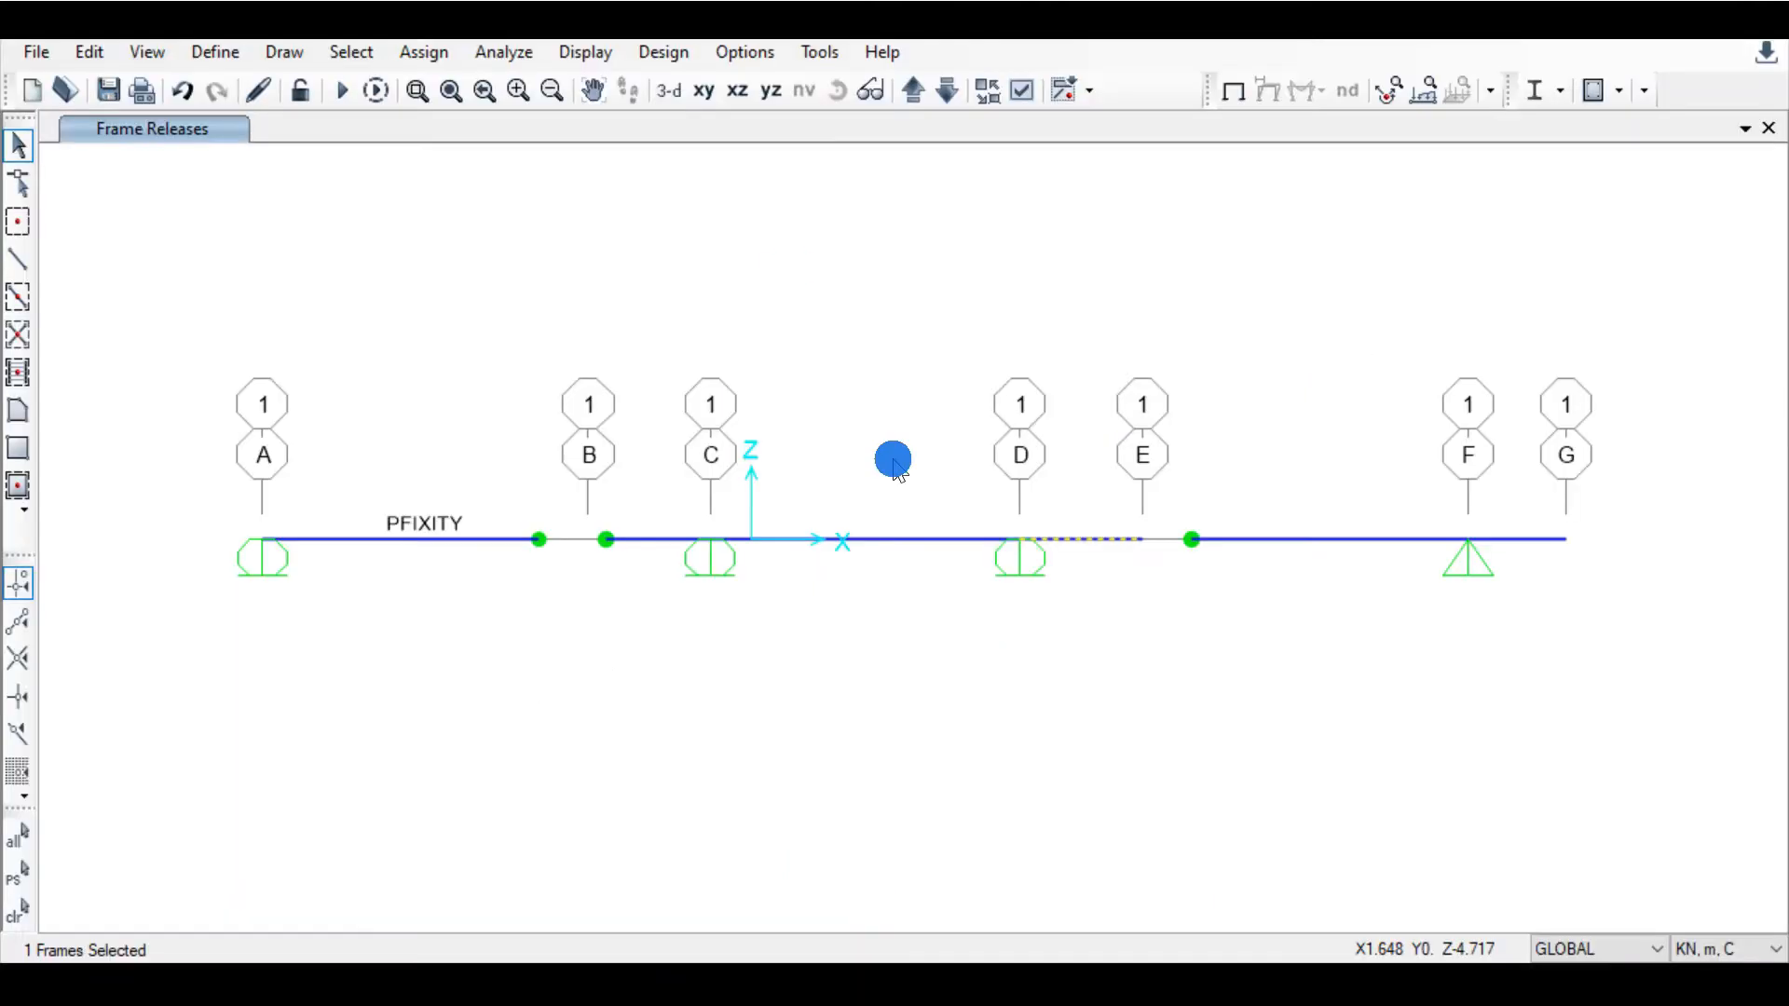
pyautogui.click(413, 52)
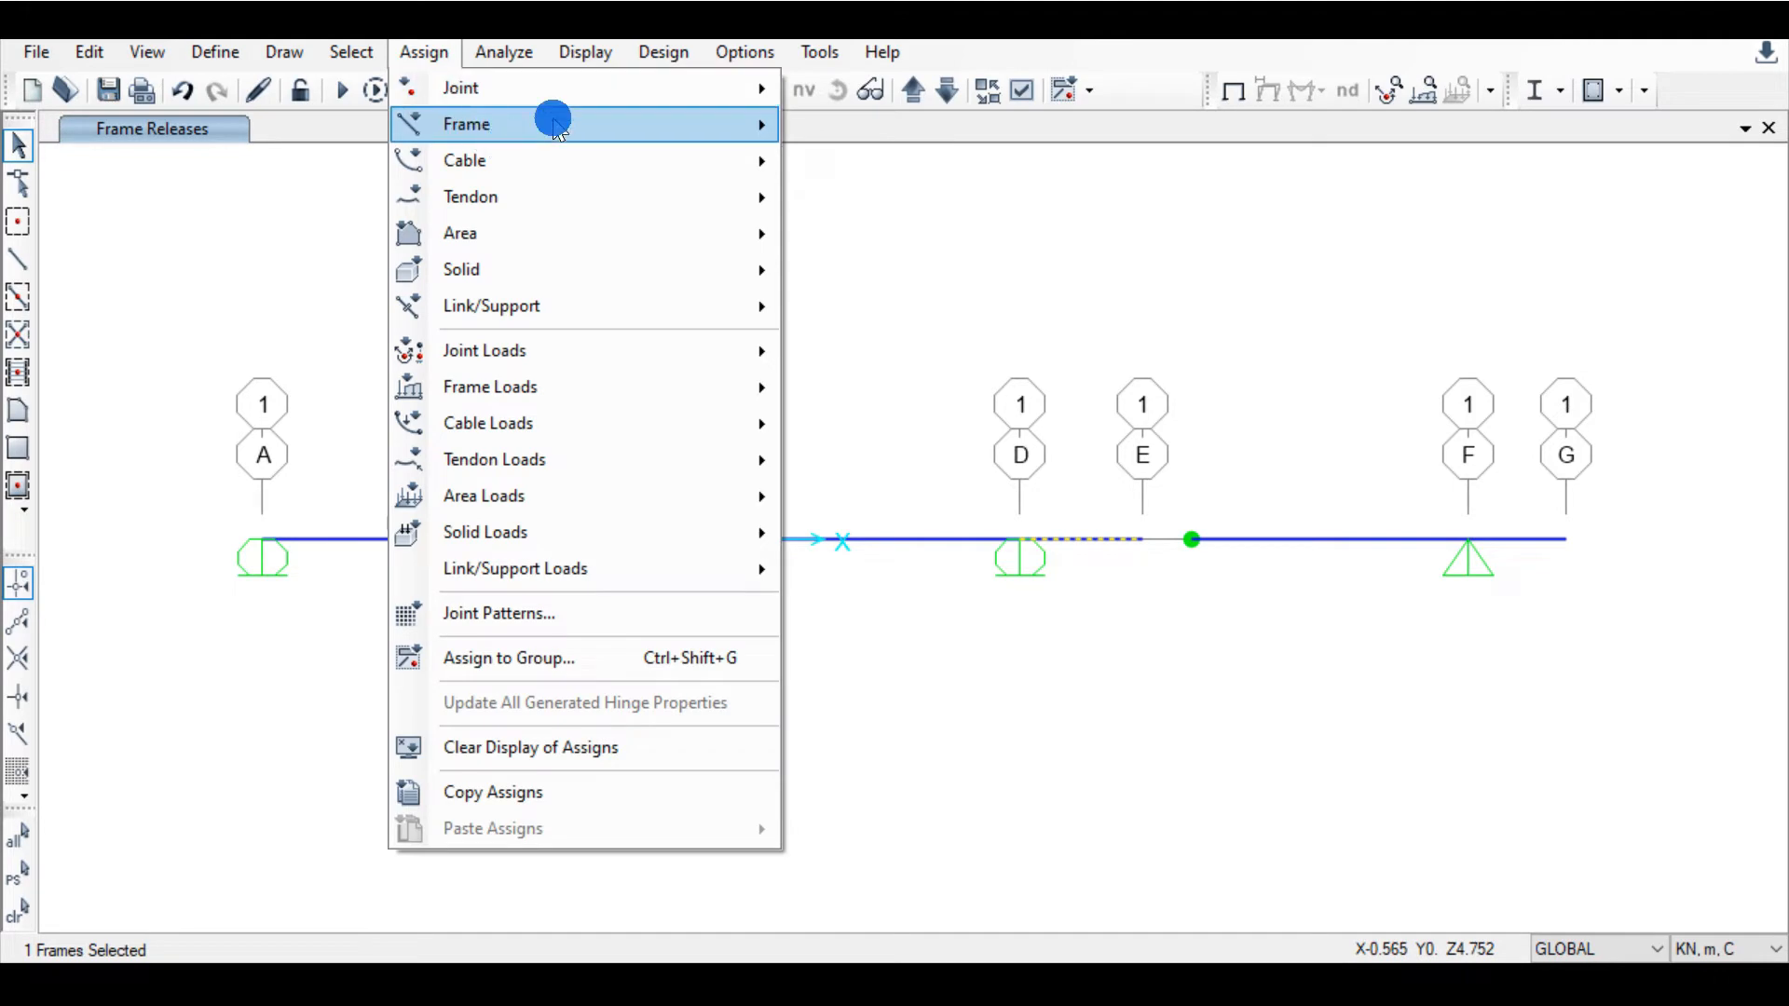
pyautogui.moveTo(555, 121)
pyautogui.click(964, 243)
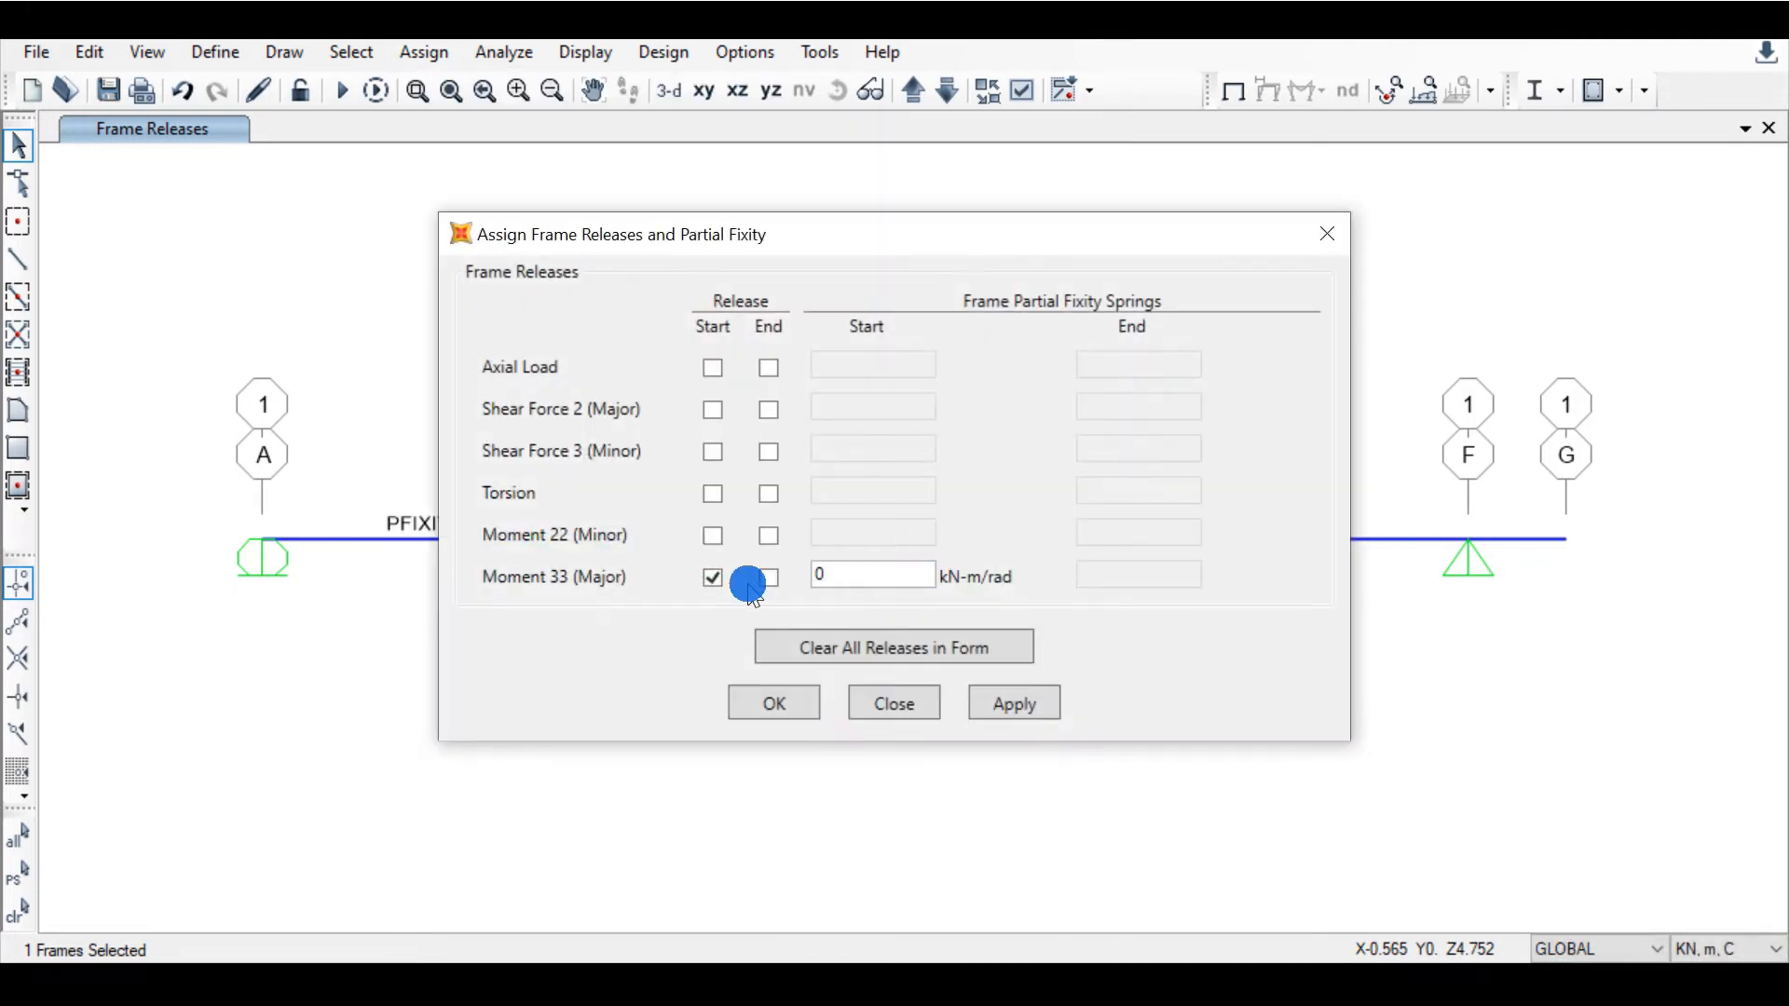
pyautogui.click(708, 577)
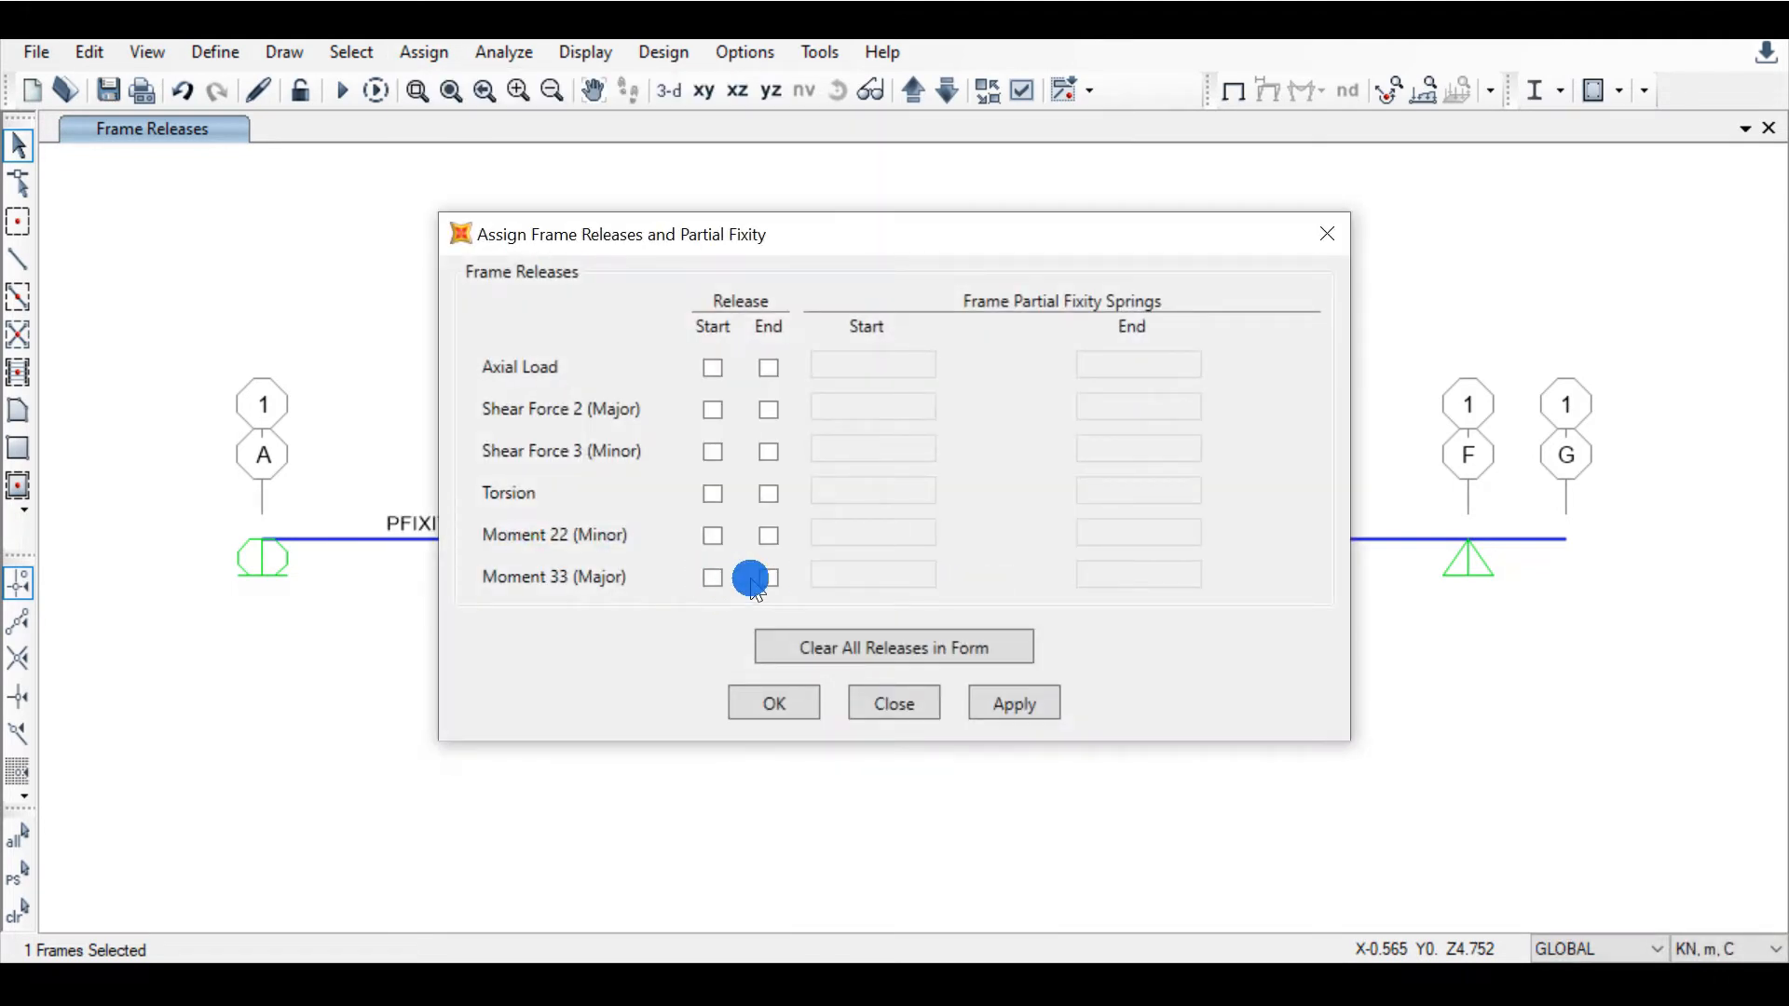
pyautogui.click(768, 579)
pyautogui.moveTo(1113, 579); pyautogui.dragTo(1028, 557)
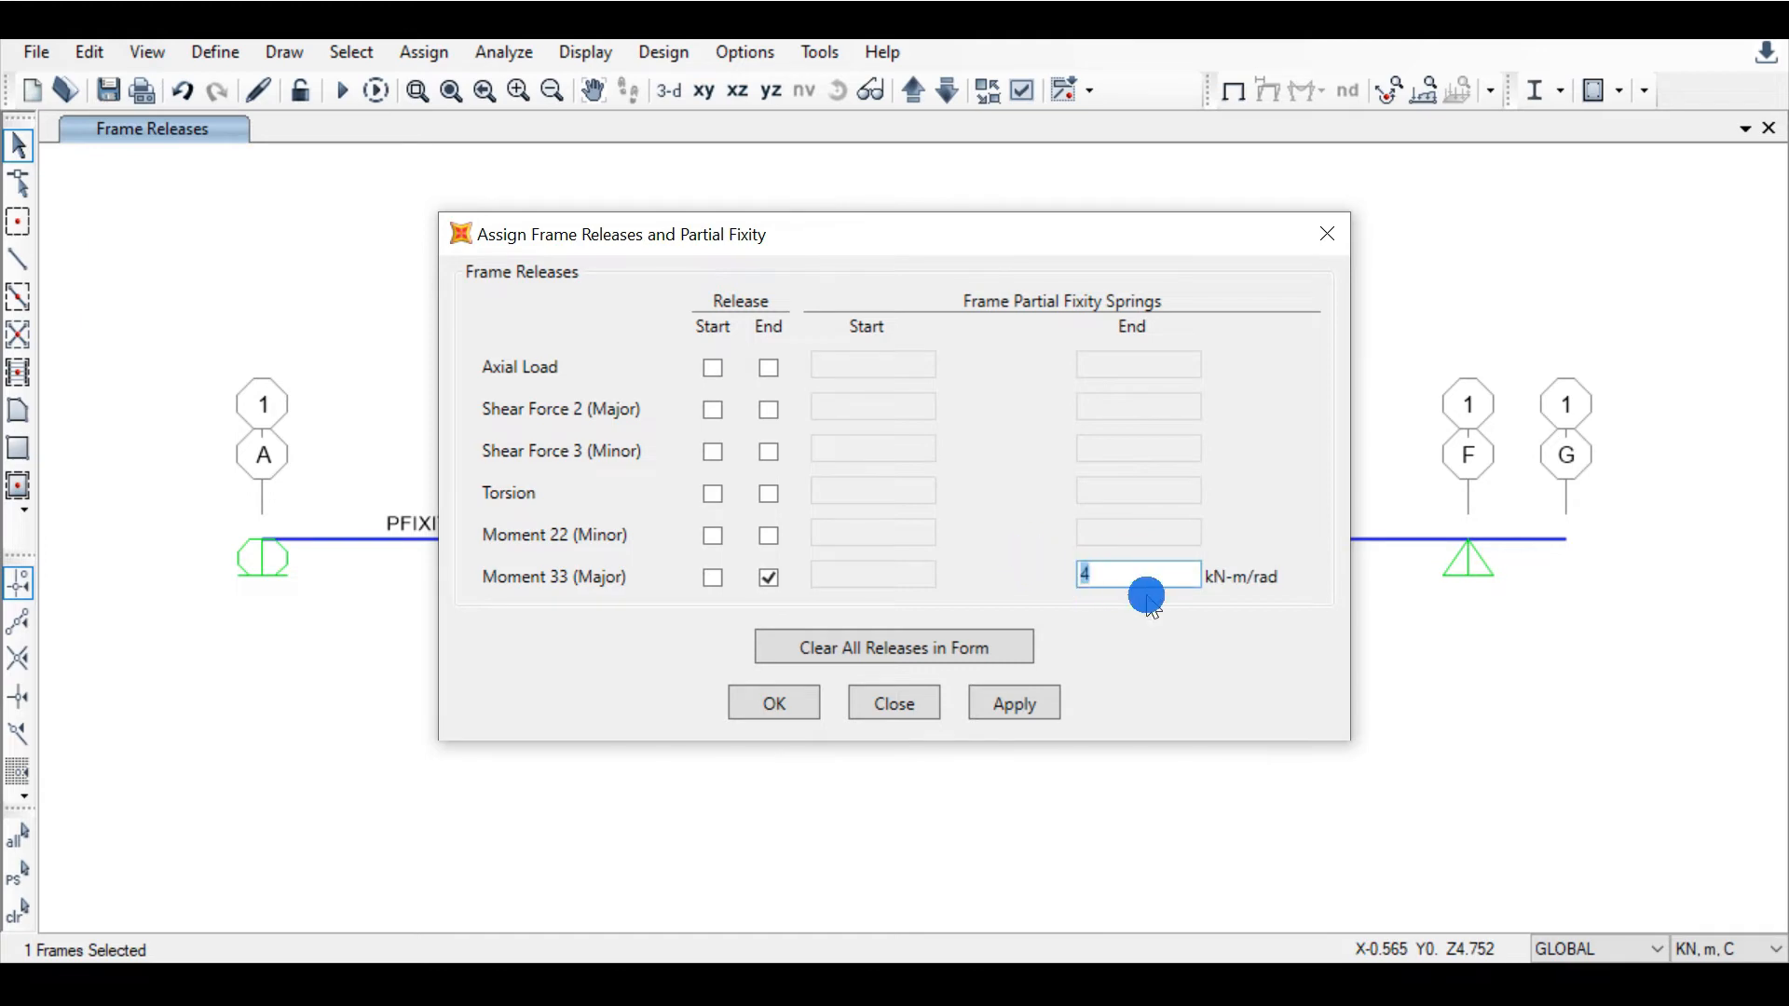
pyautogui.click(1002, 700)
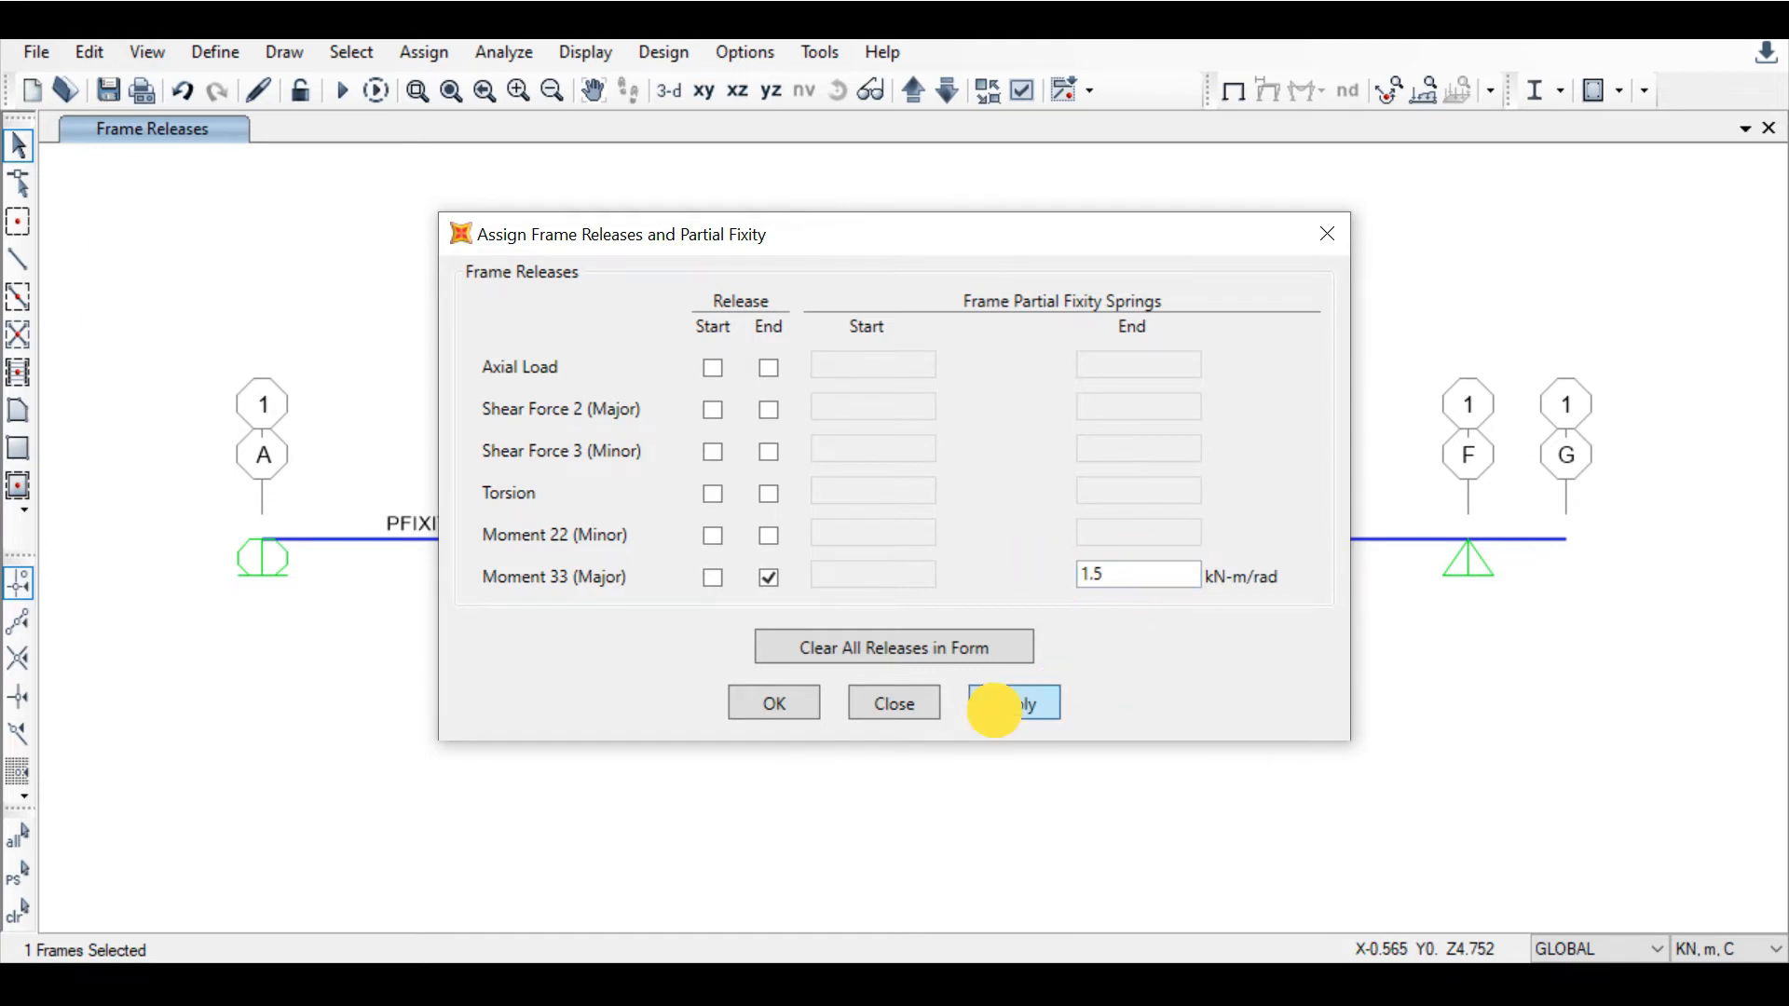
pyautogui.click(773, 693)
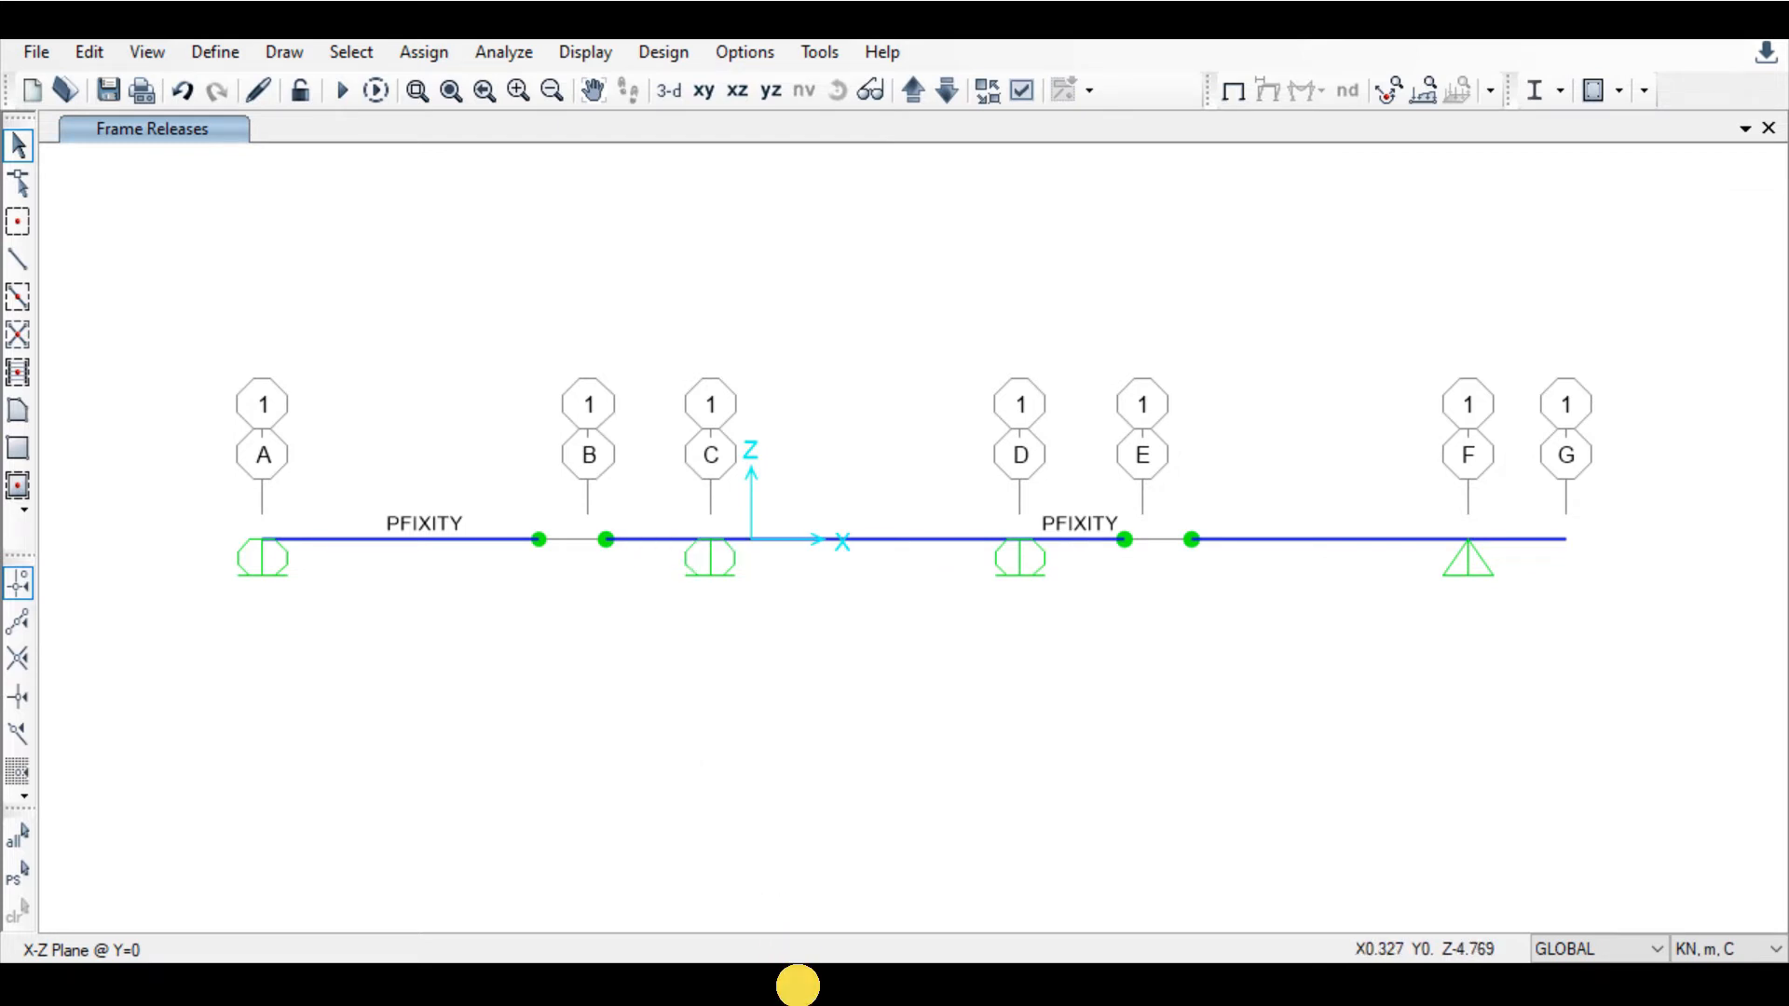
# Step: Check the loads in the Word problem sheet and assign a 10 kN/m uniform gravity load in pattern BEBAN to span B–C
pyautogui.click(798, 985)
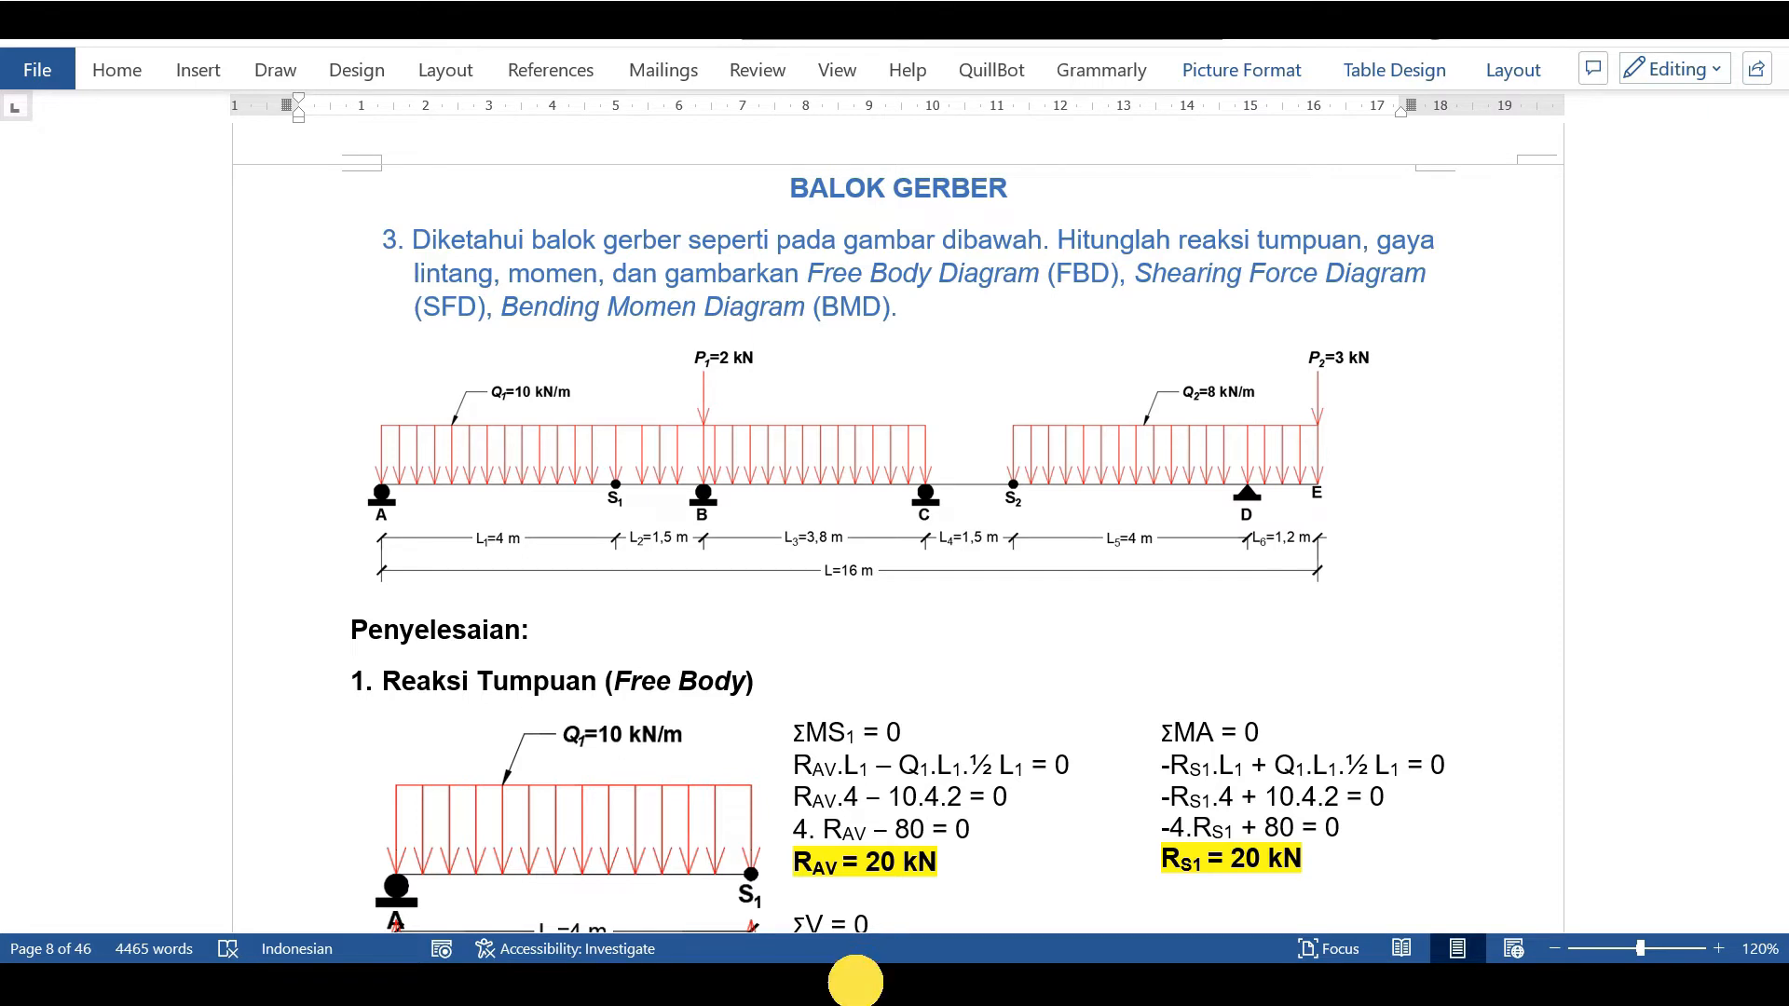
pyautogui.click(855, 983)
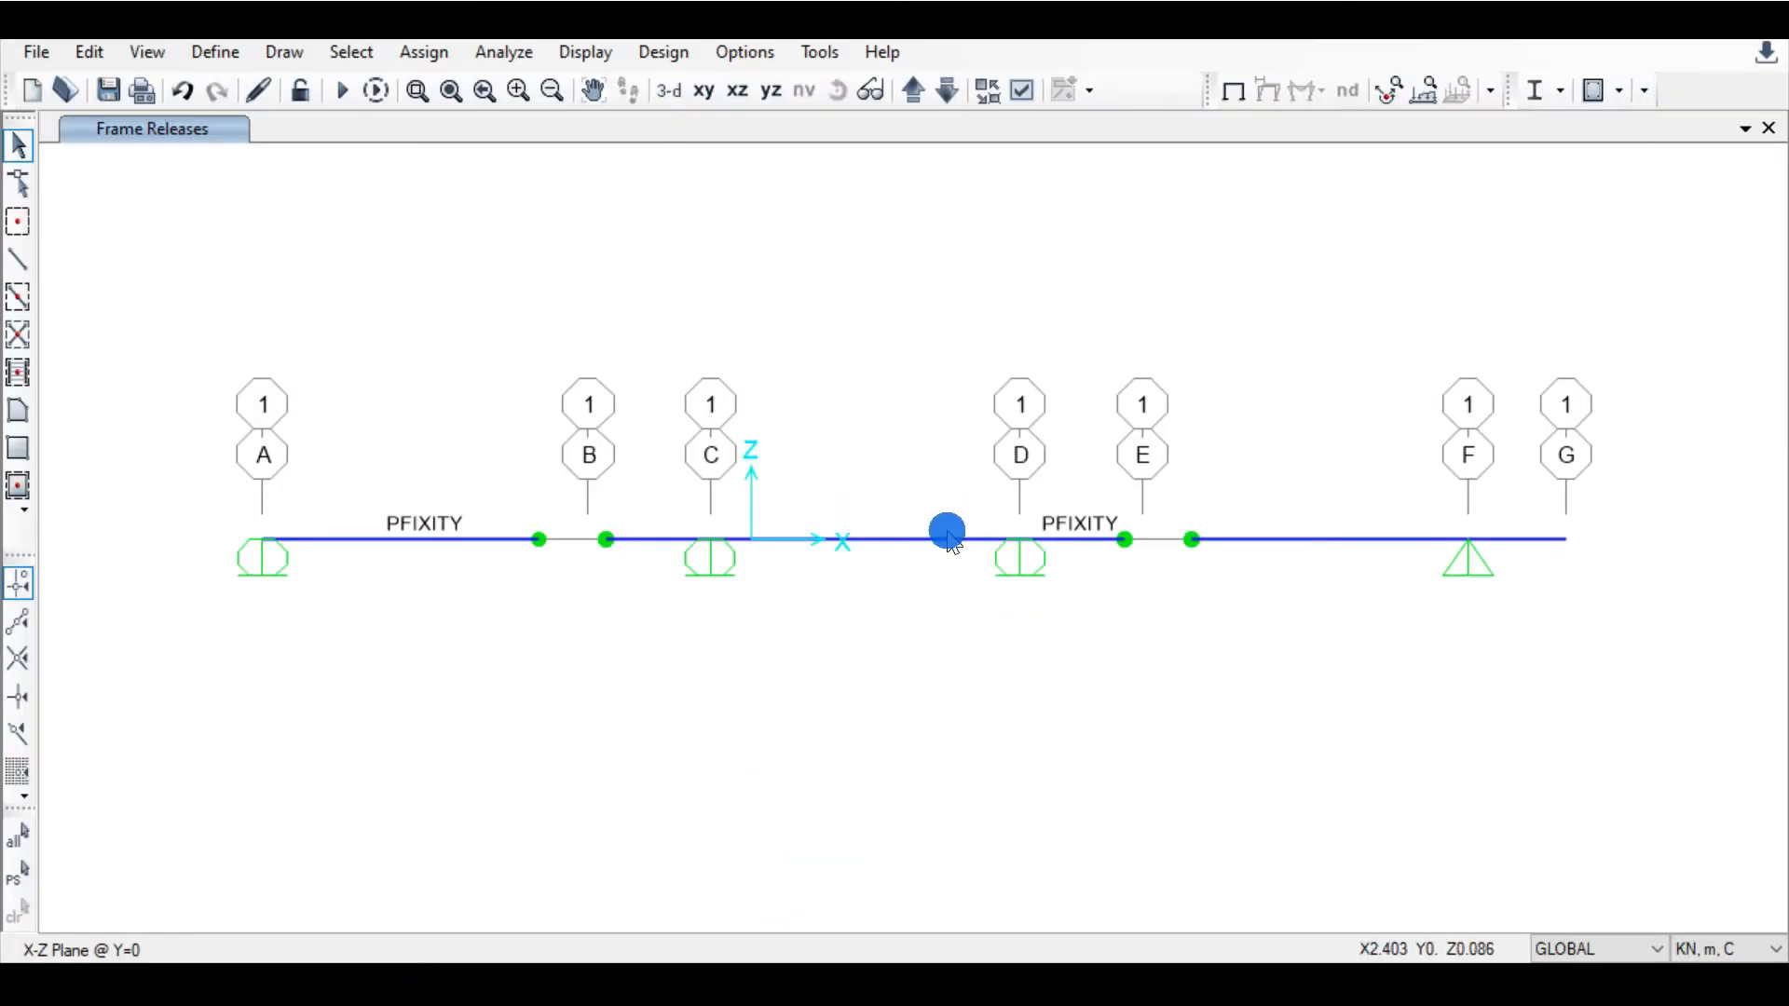
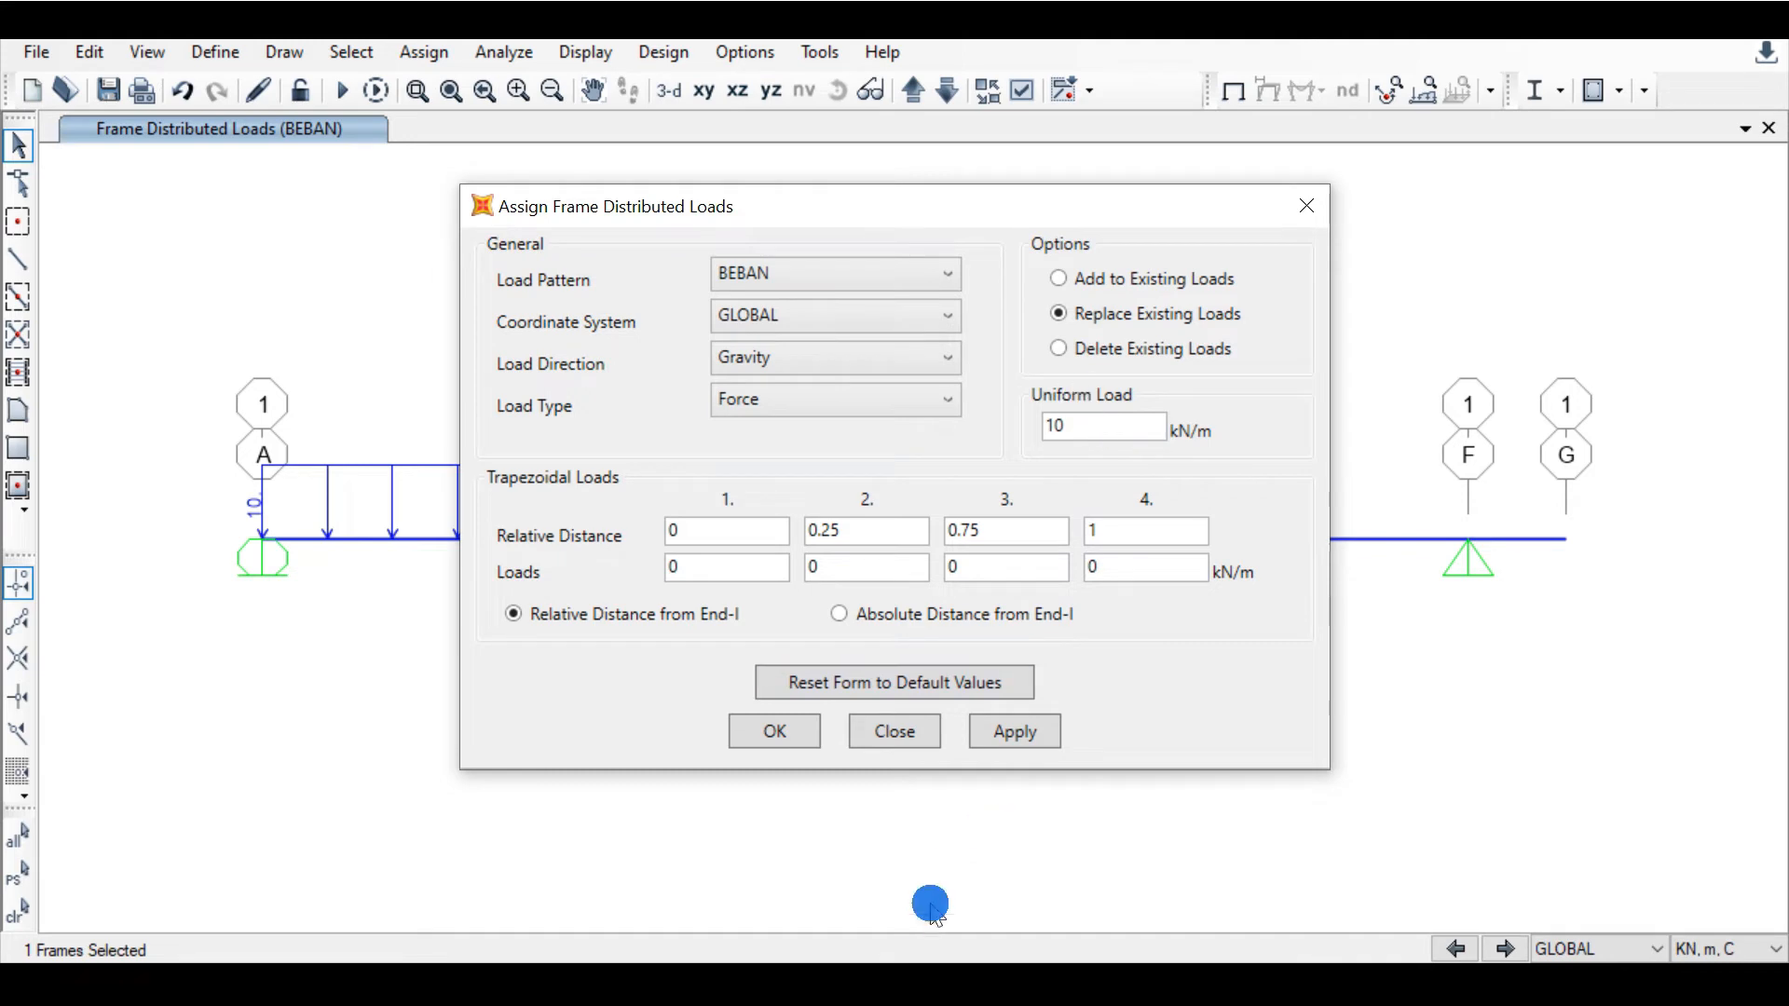
pyautogui.click(1003, 728)
pyautogui.click(773, 731)
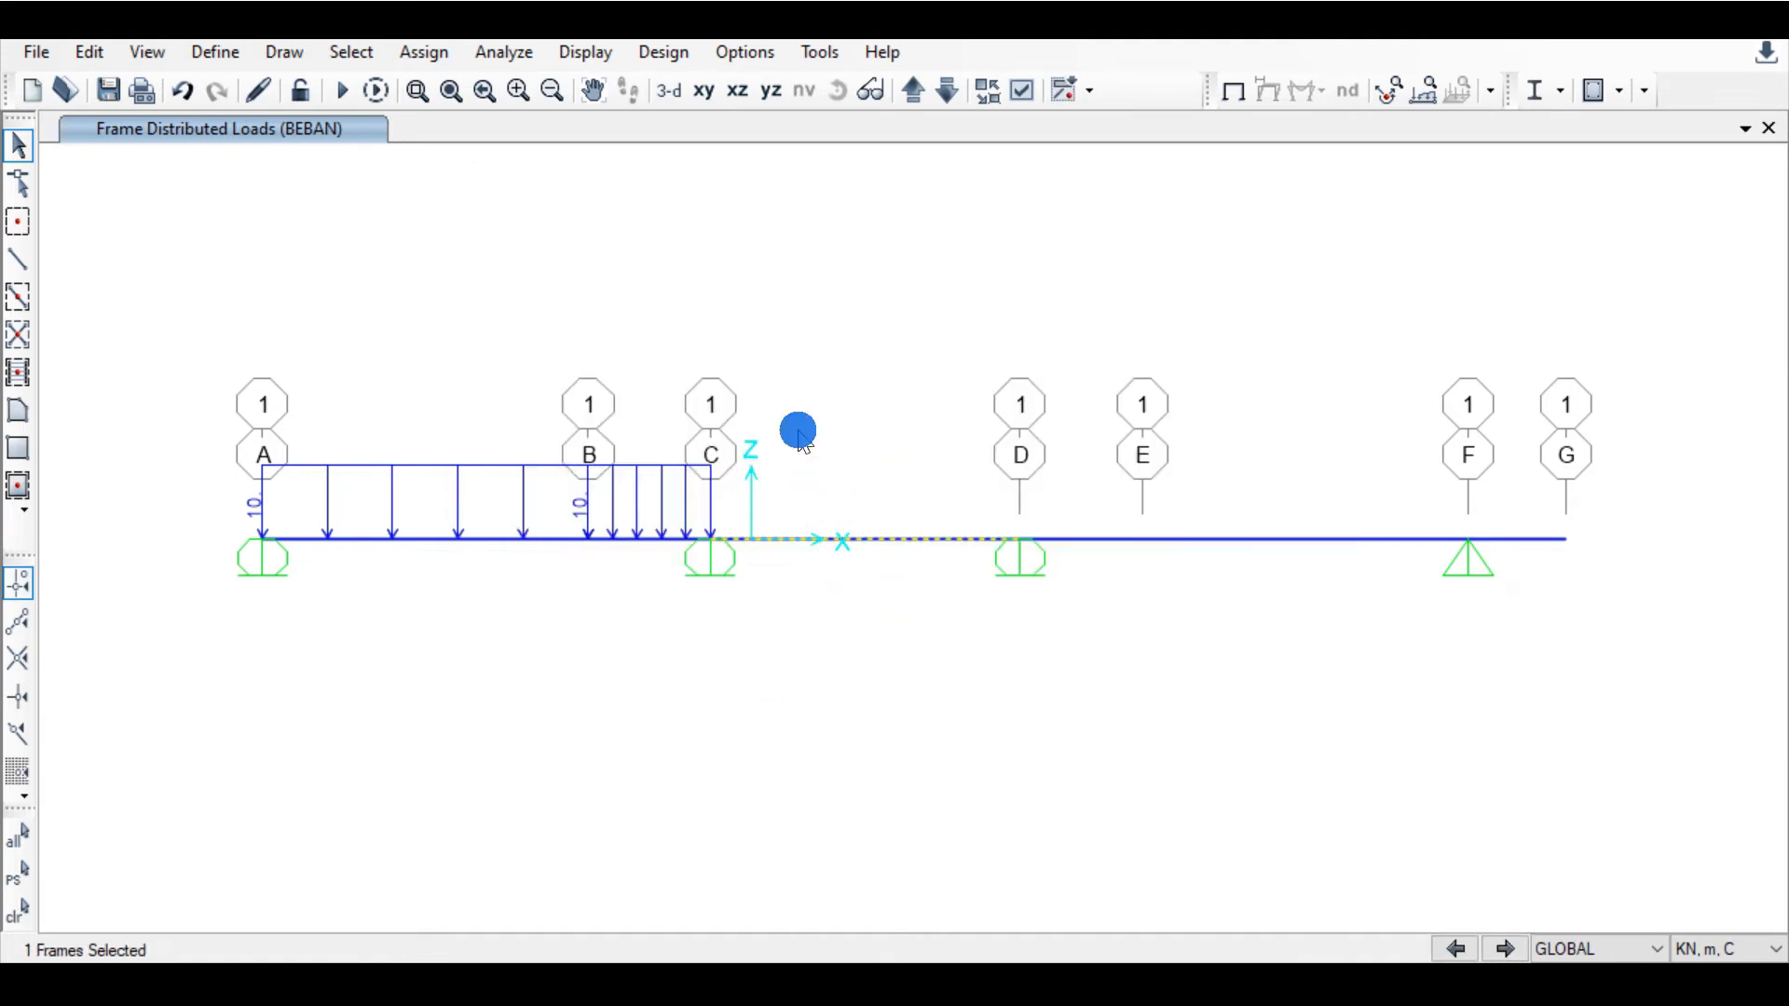
# Step: Assign a uniform distributed gravity load of 10 kN/m in pattern BEBAN to span C–D
pyautogui.click(427, 52)
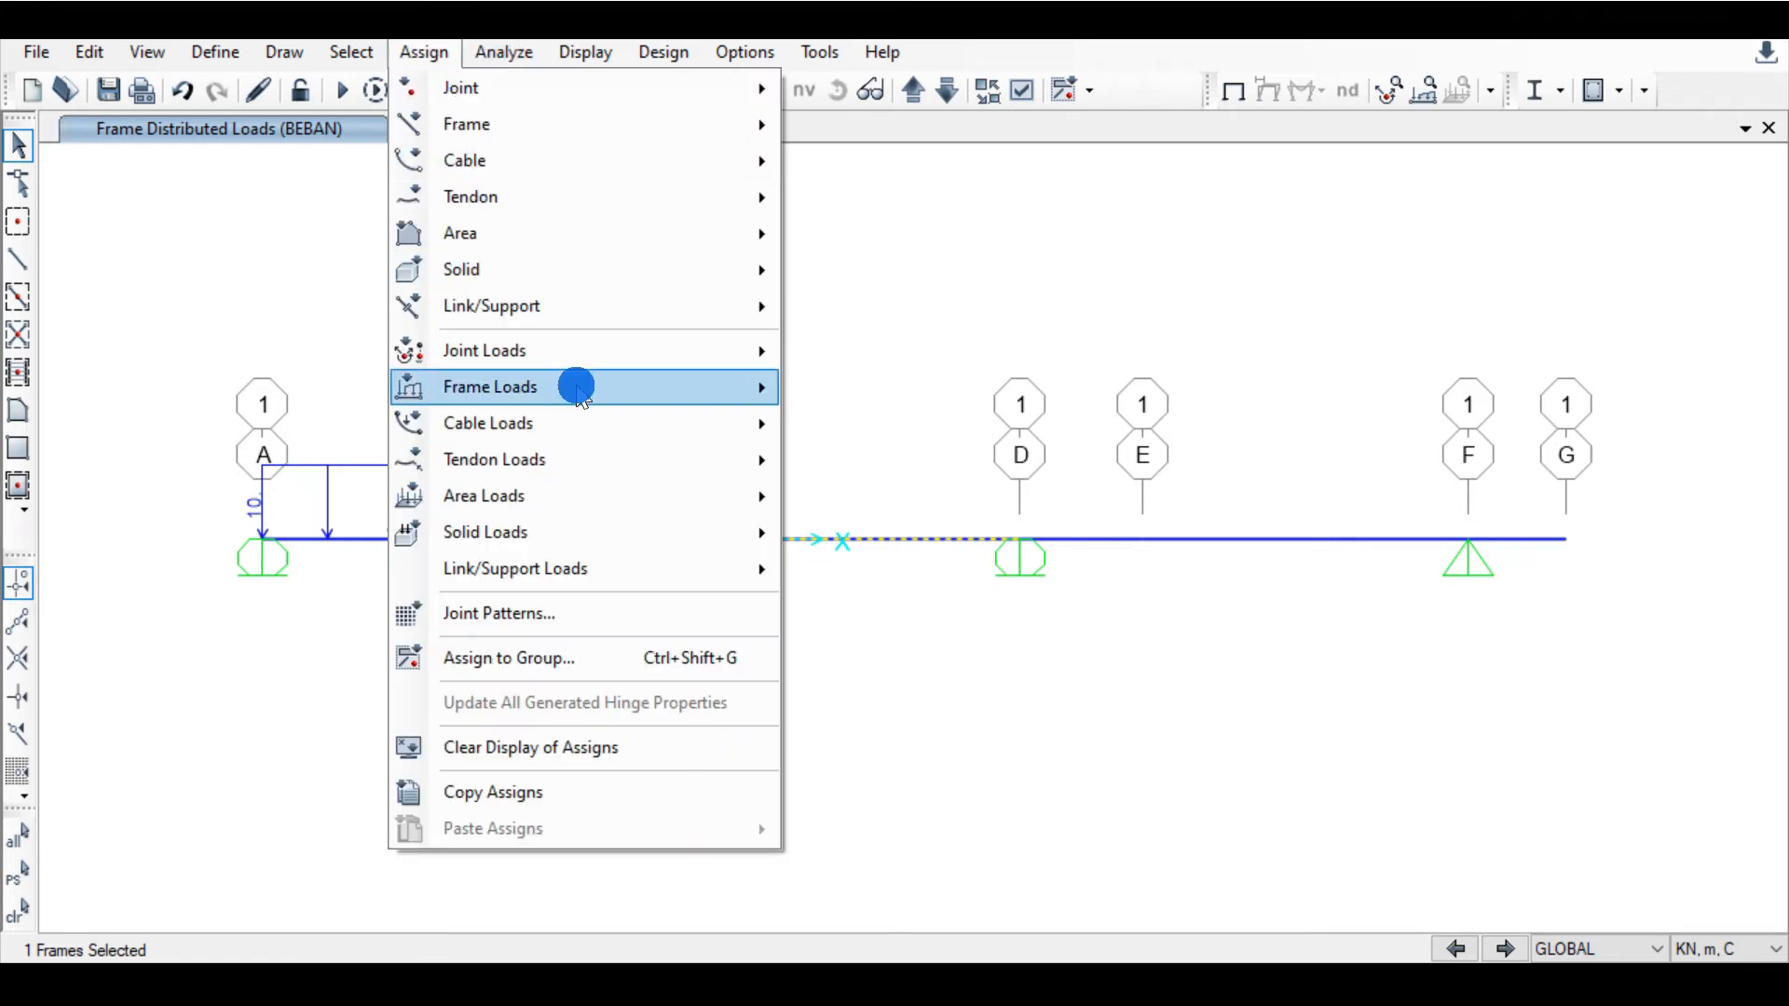
pyautogui.moveTo(615, 387)
pyautogui.click(863, 473)
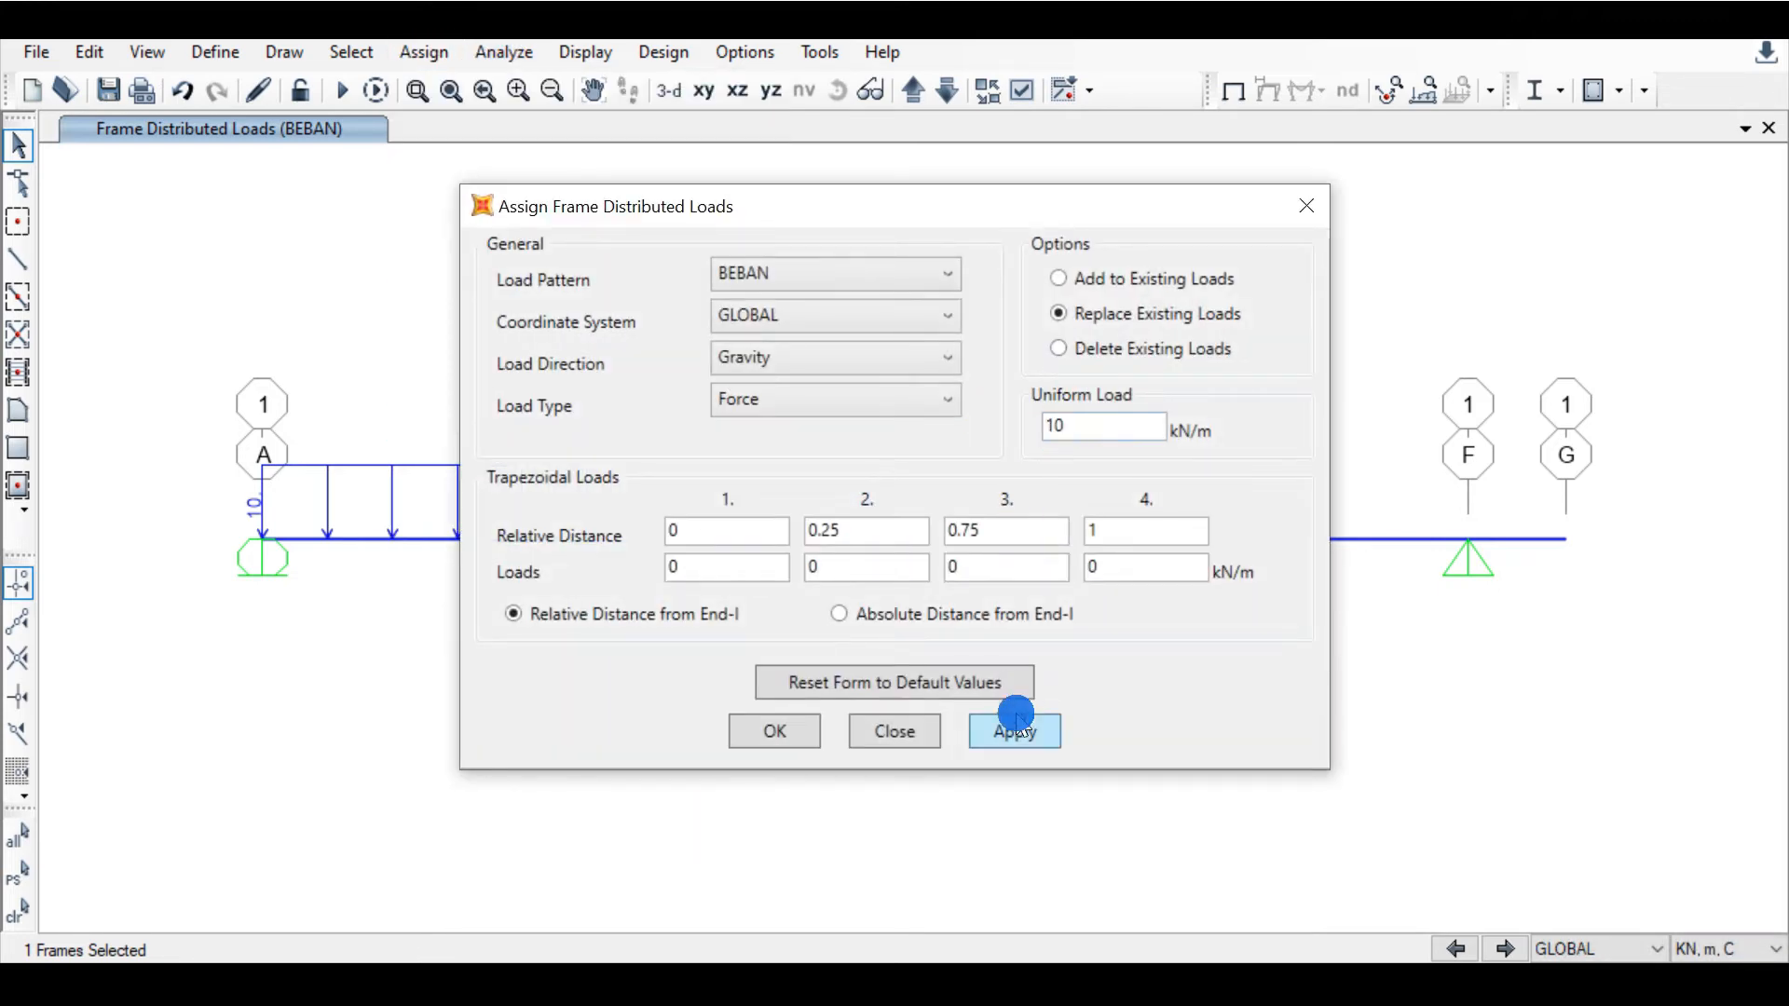
pyautogui.click(1015, 724)
pyautogui.click(750, 731)
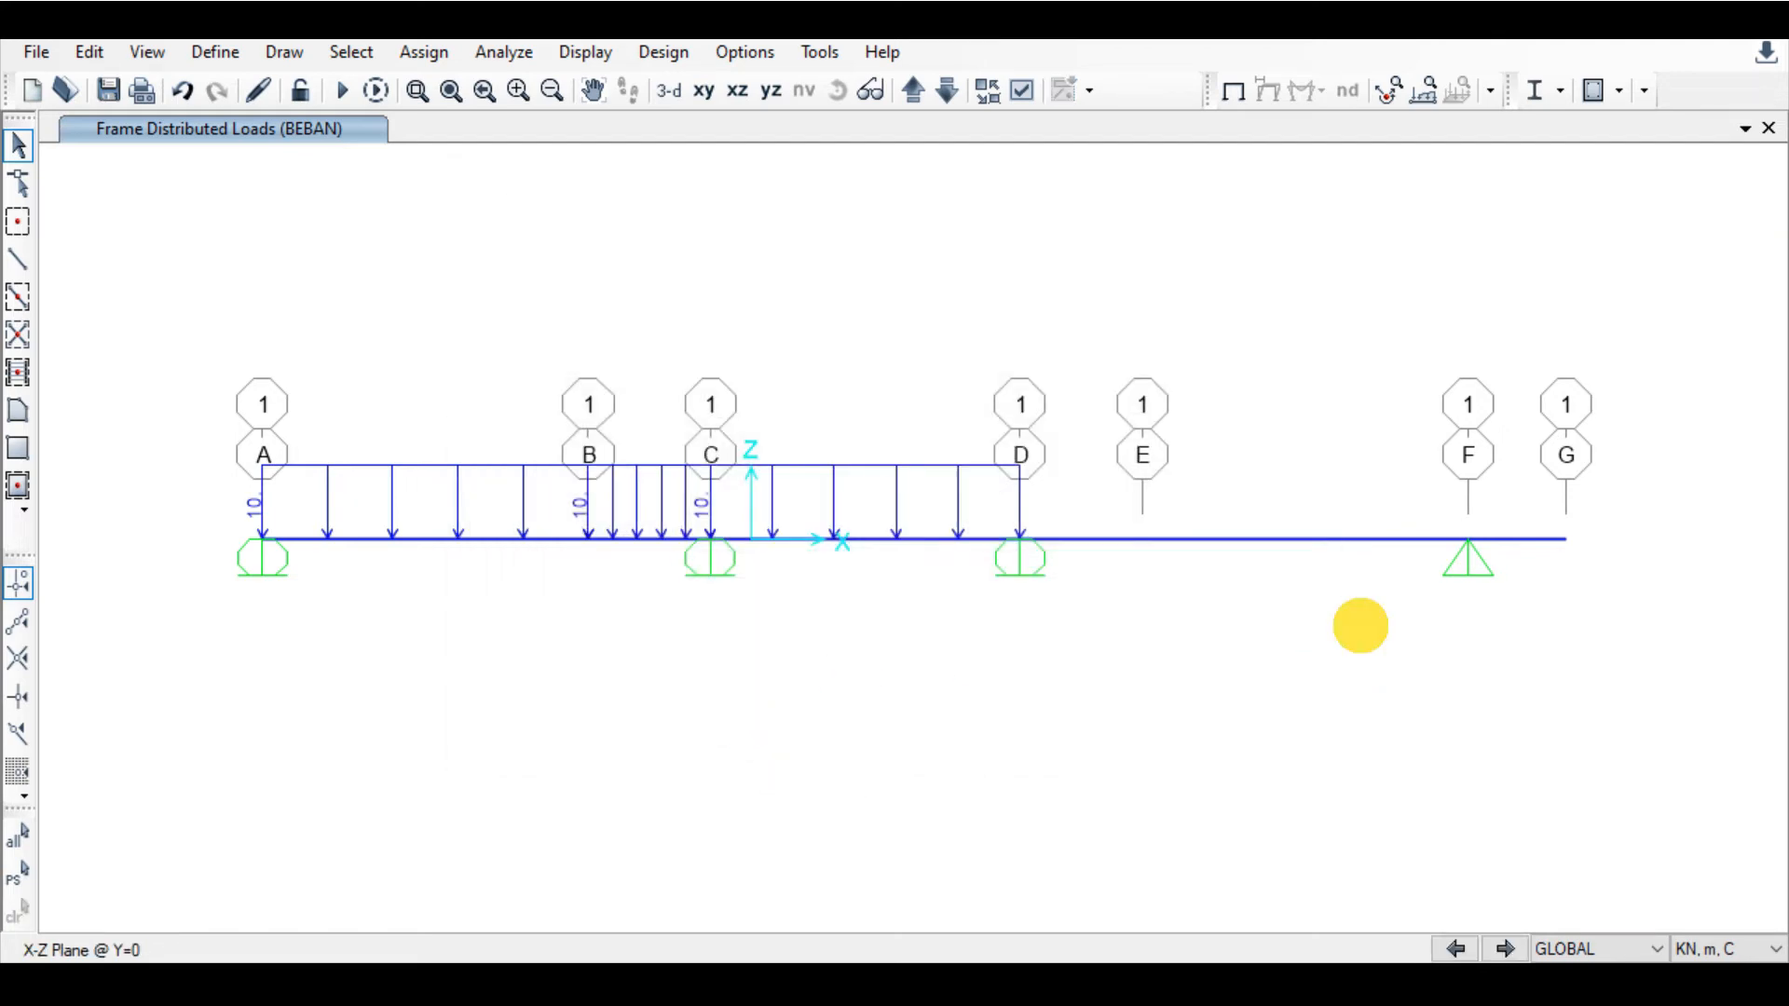
# Step: Check load Q2 in the Word problem sheet and assign an 8 kN/m uniform gravity load in pattern BEBAN to span E–F
pyautogui.moveTo(1360, 625); pyautogui.dragTo(1261, 422)
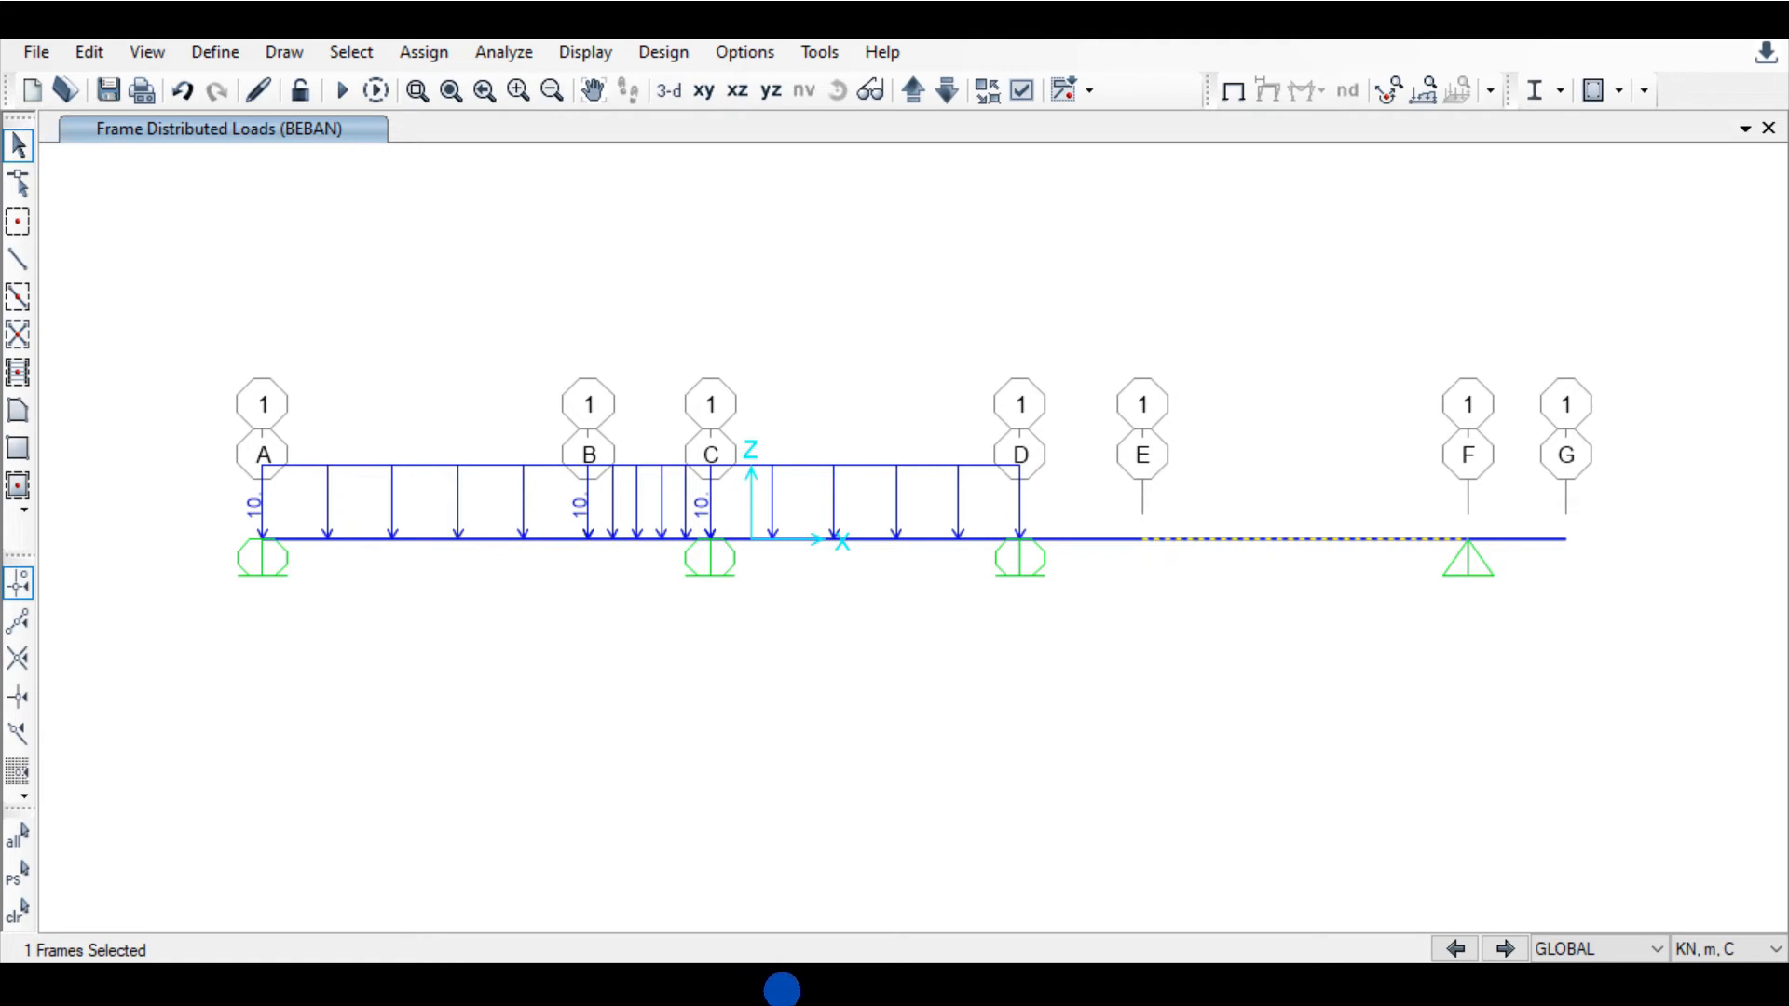
pyautogui.click(787, 985)
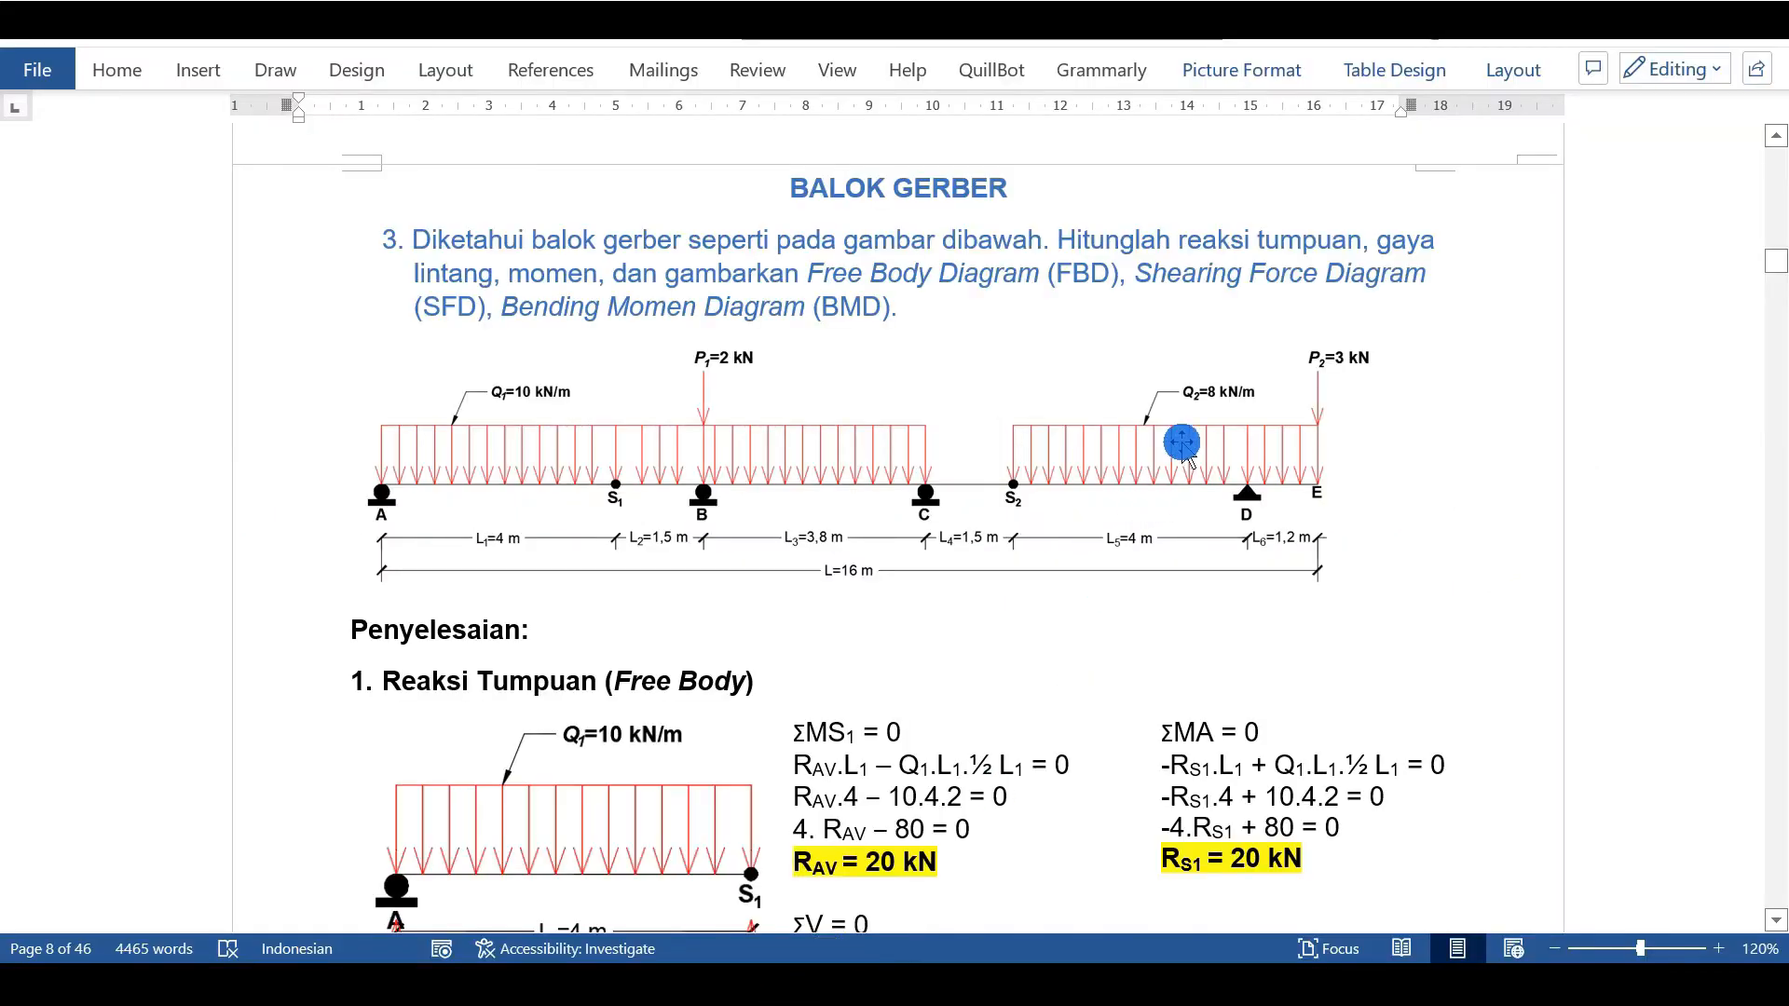
pyautogui.click(839, 985)
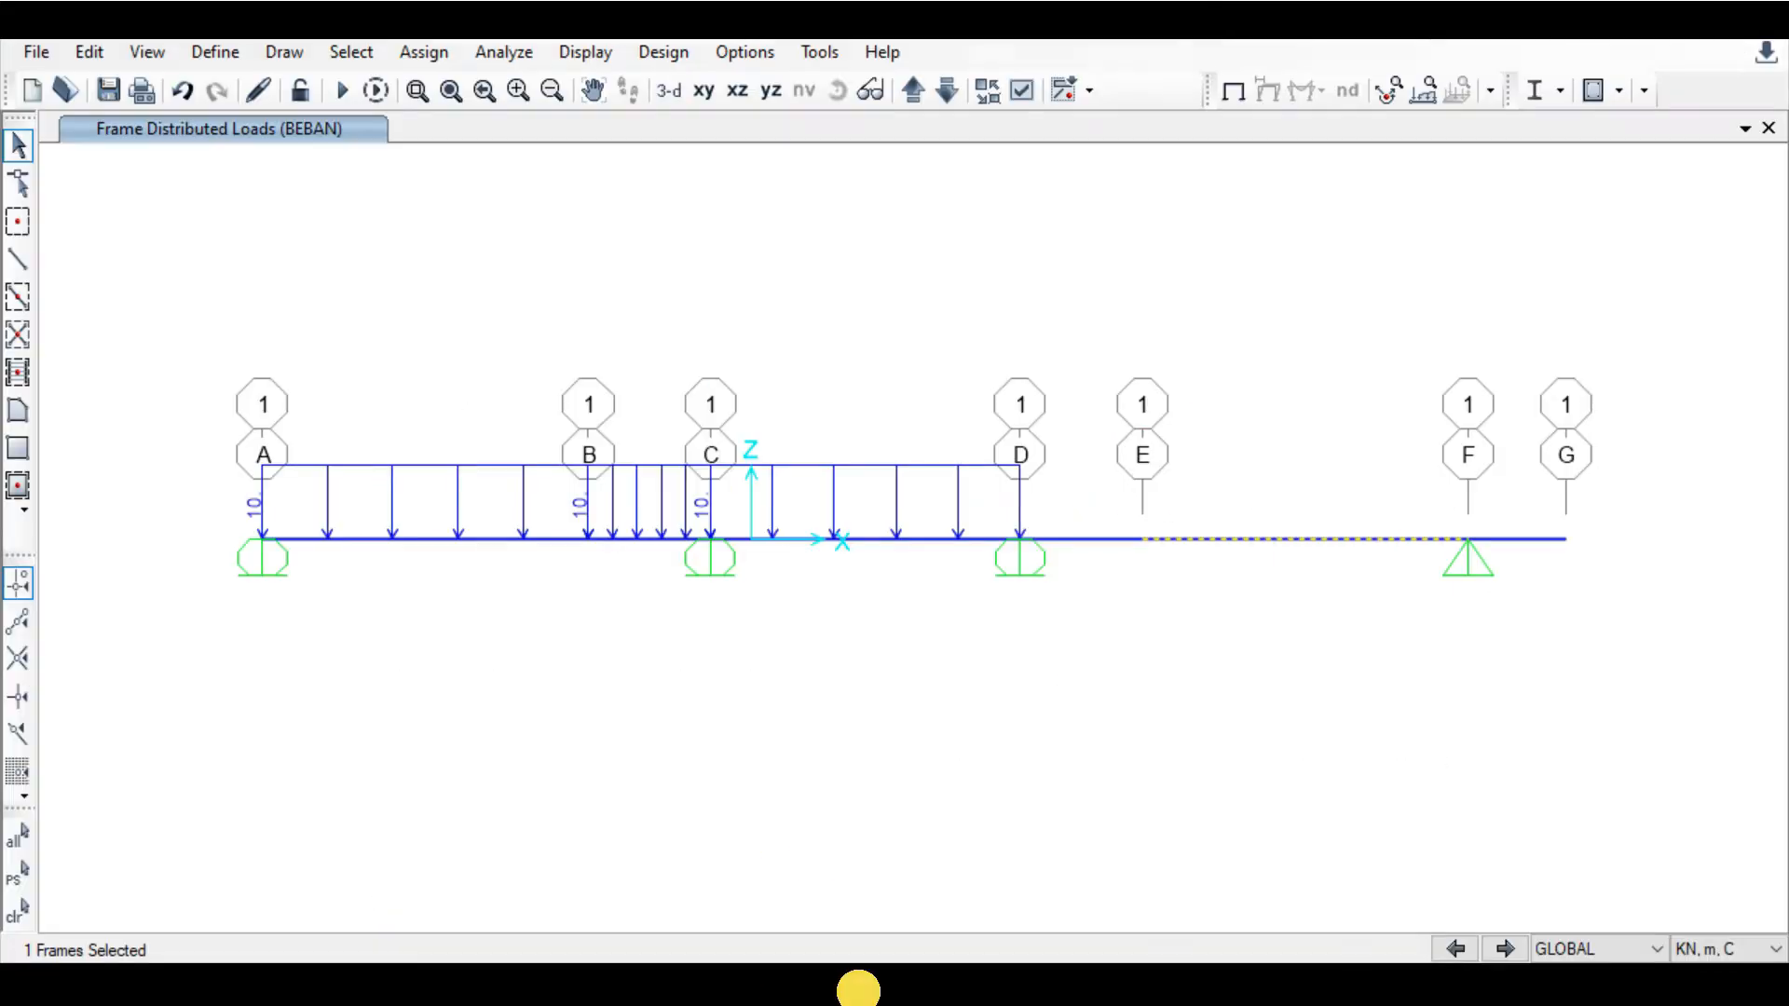
pyautogui.click(421, 52)
pyautogui.moveTo(639, 389)
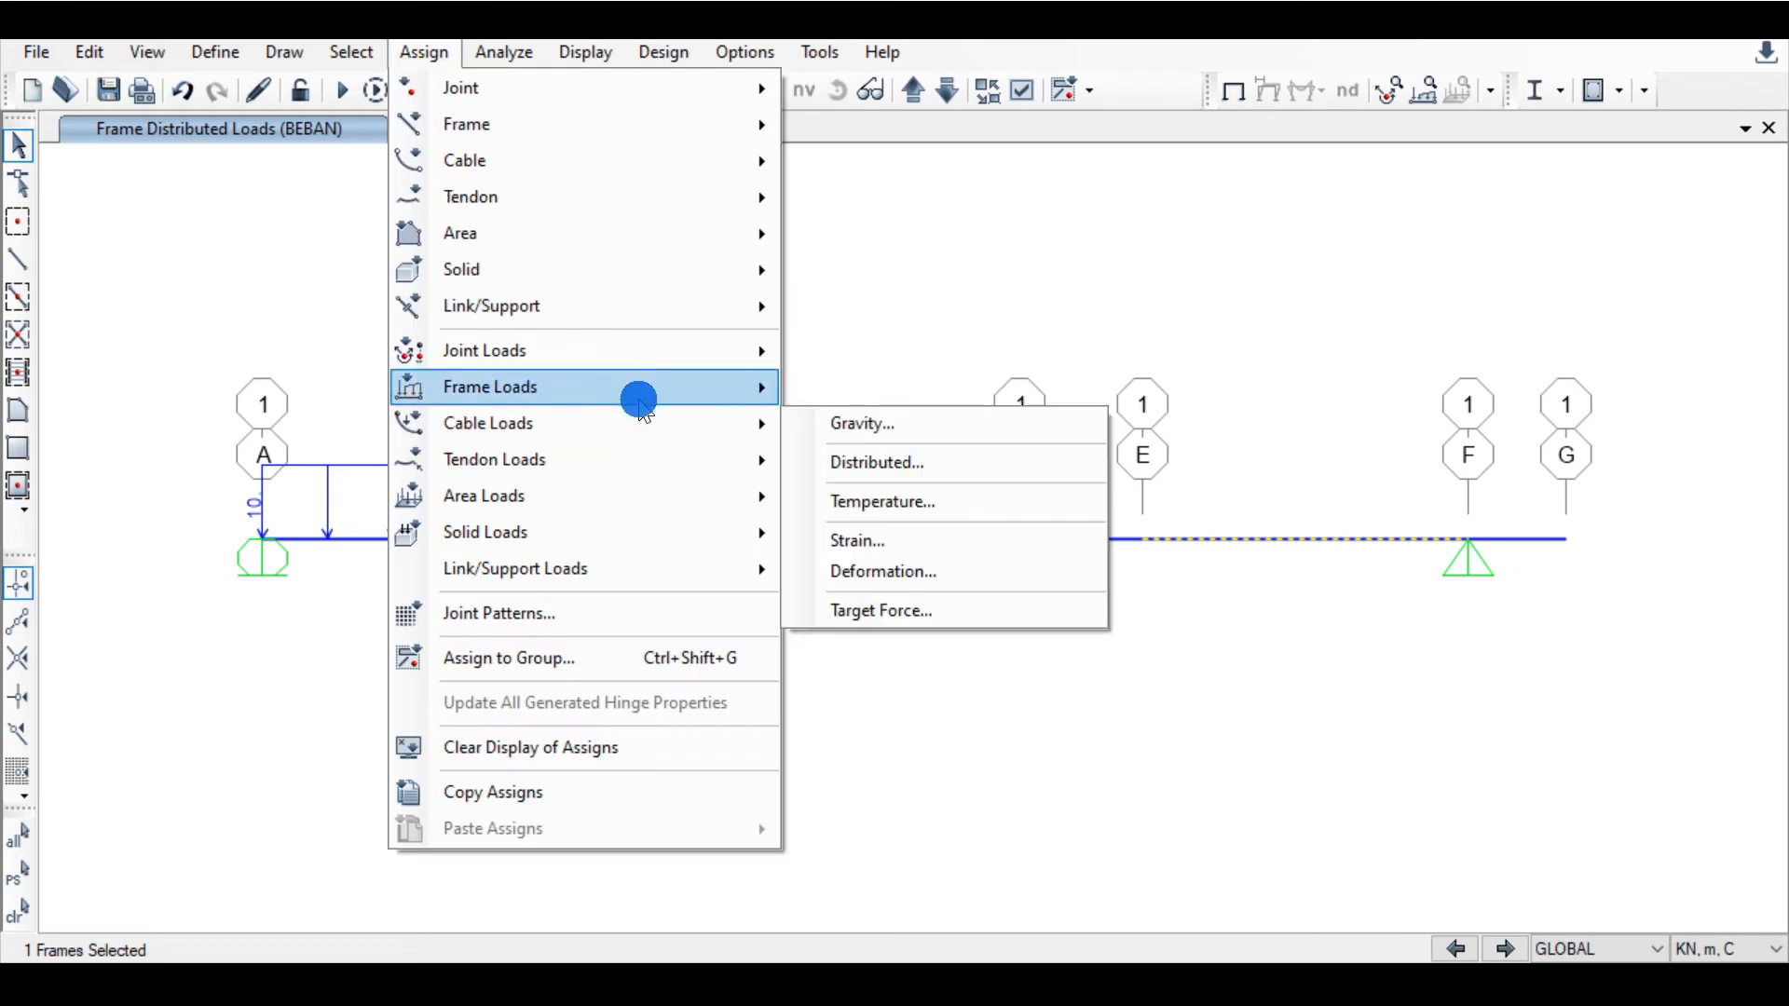
pyautogui.click(875, 472)
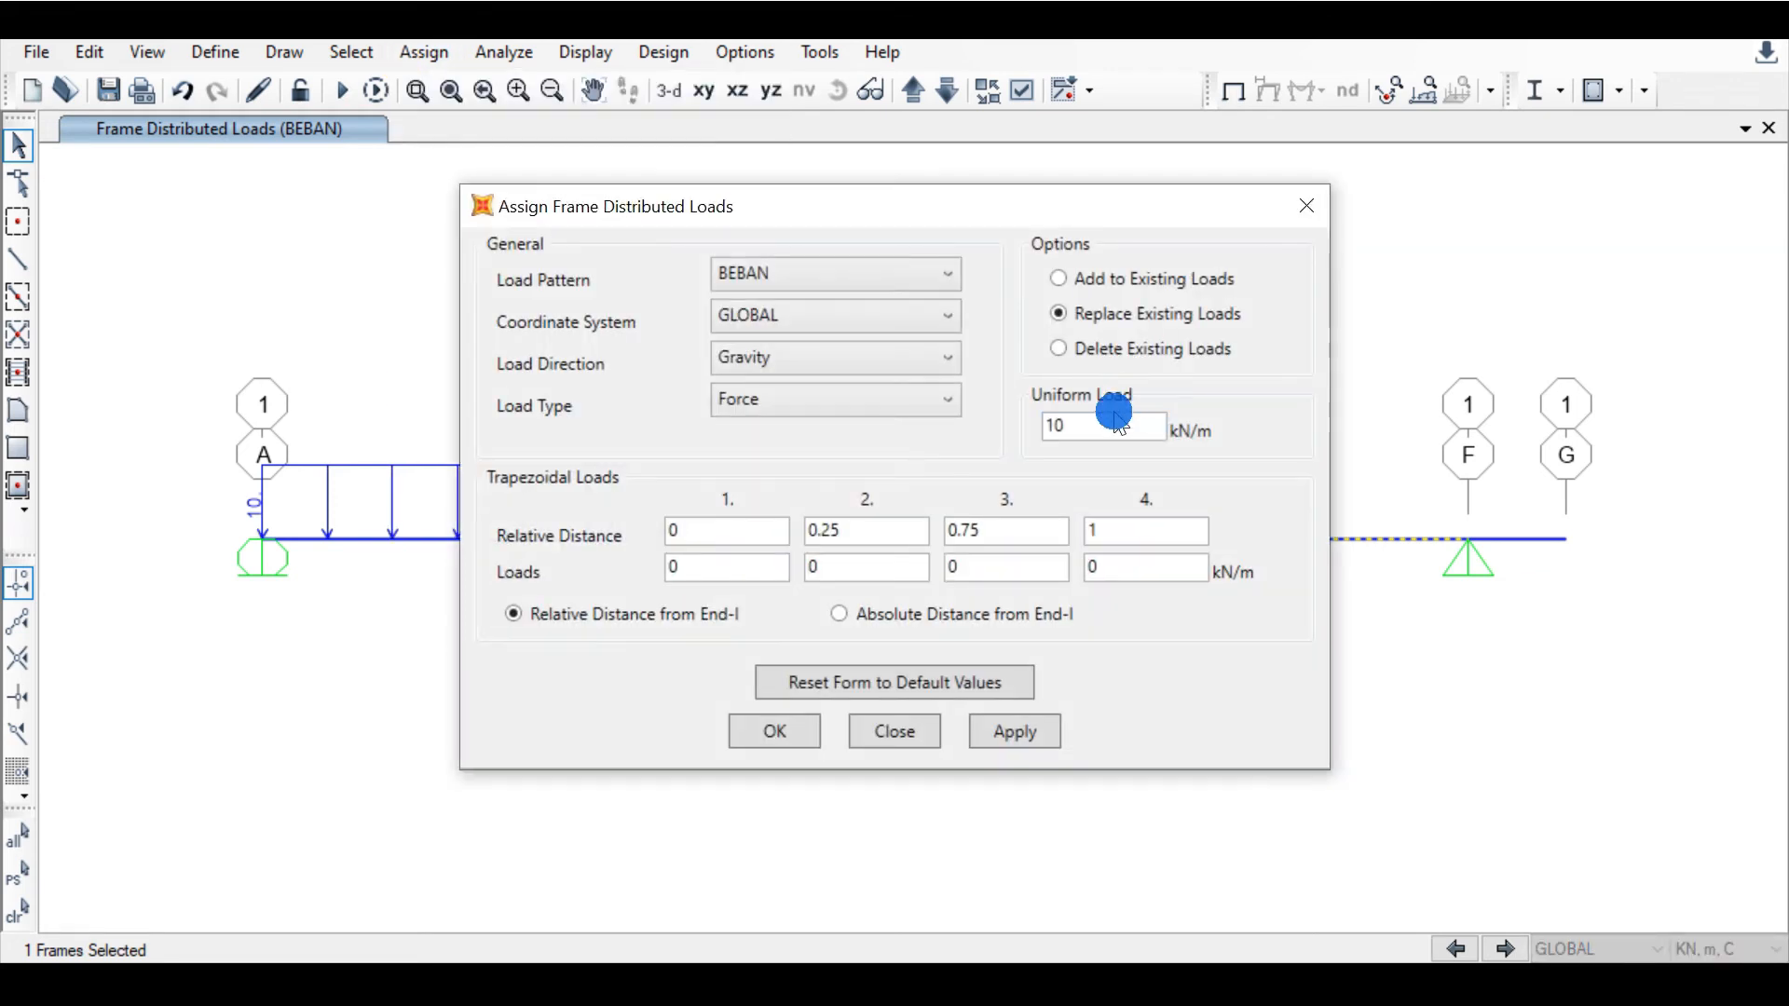
pyautogui.write('8')
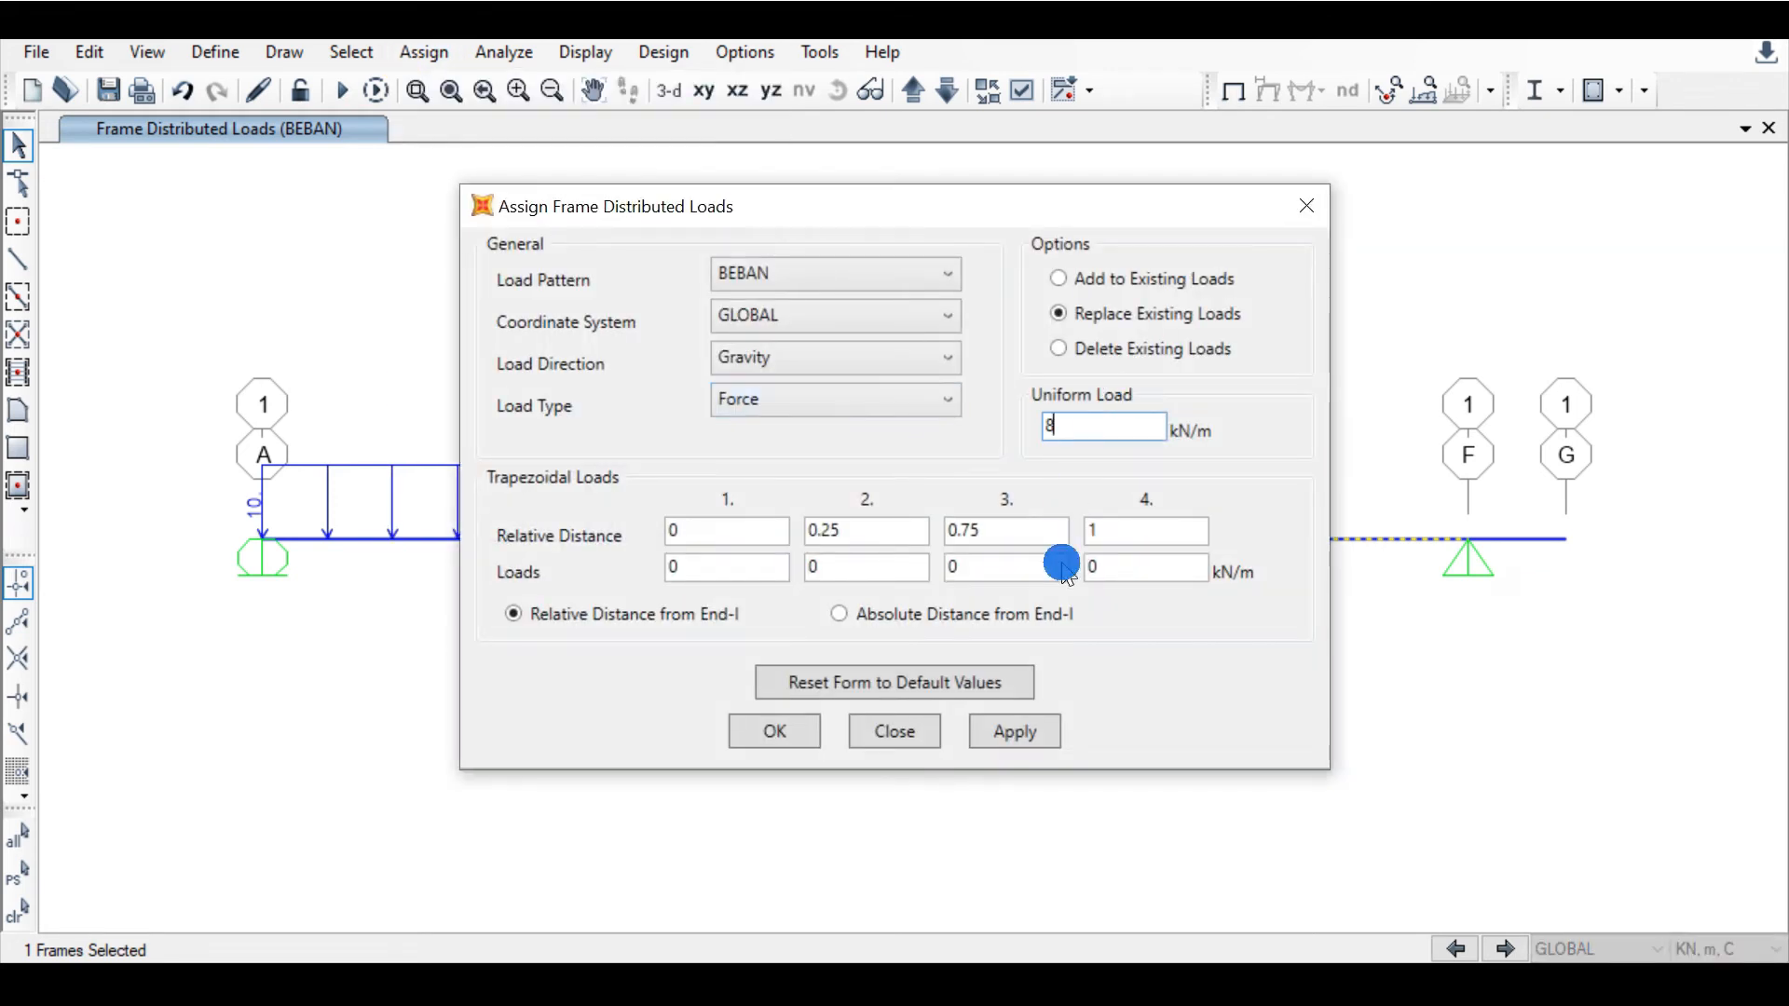
pyautogui.click(983, 735)
pyautogui.click(772, 731)
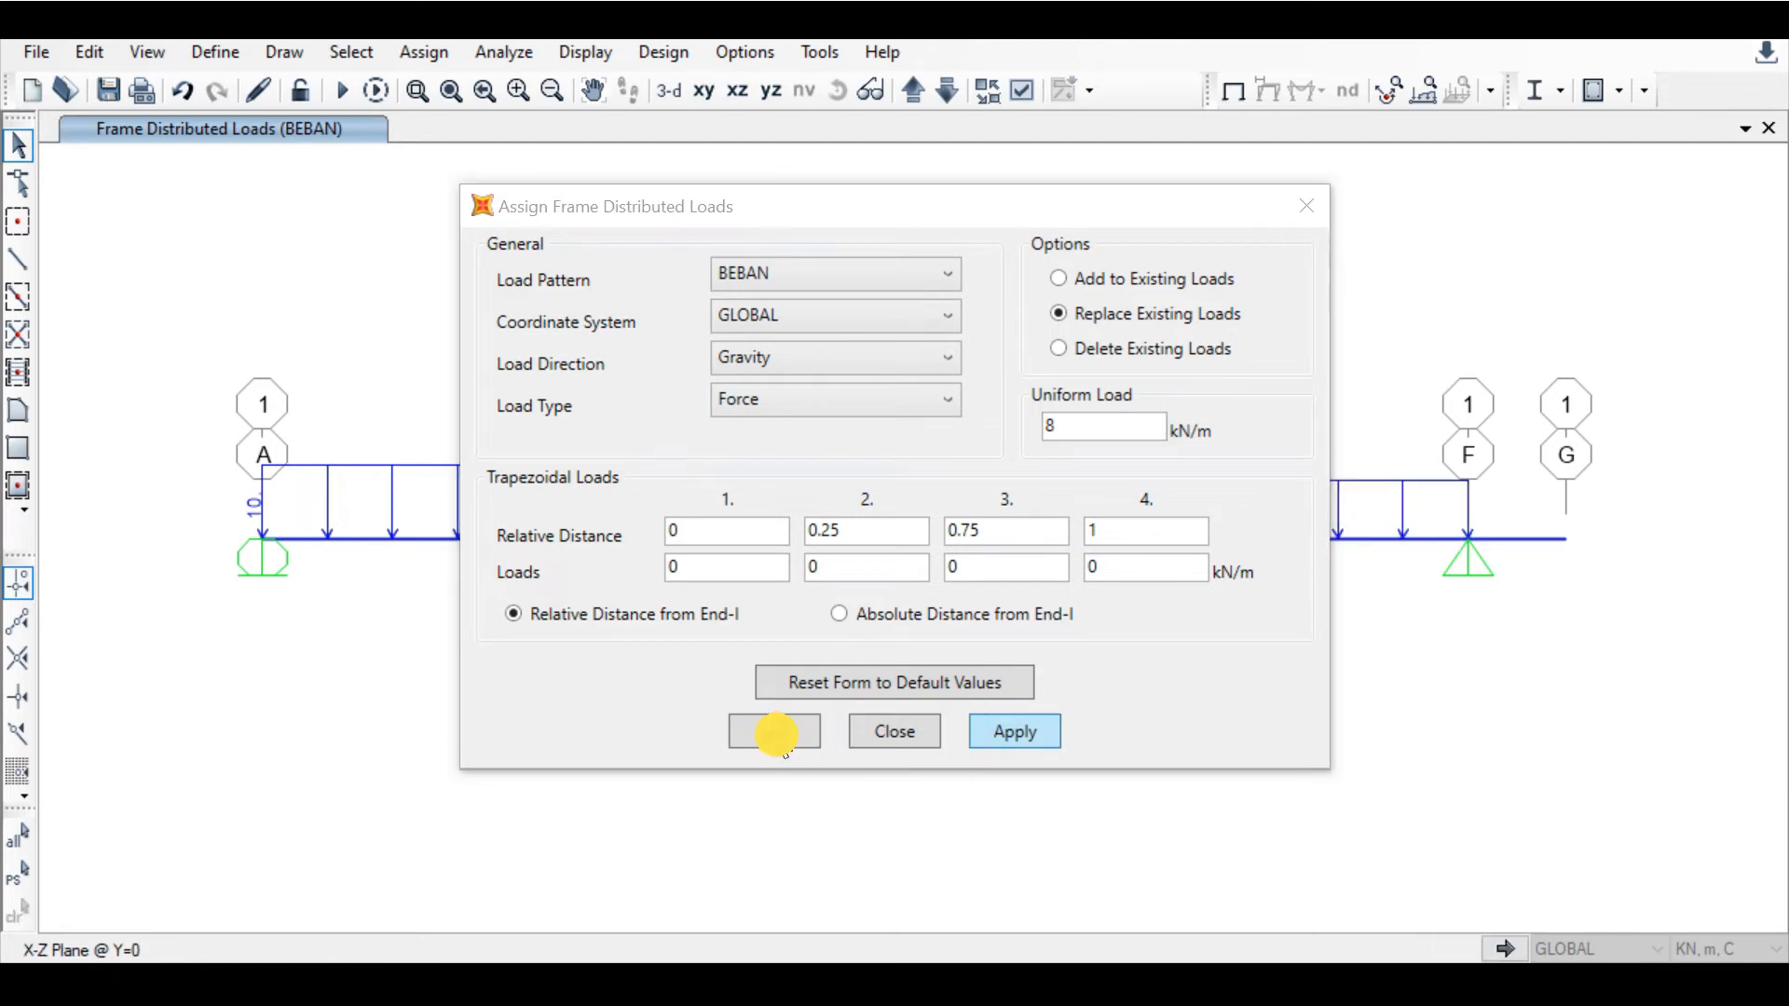
# Step: Assign a uniform distributed gravity load of 8 kN/m in pattern BEBAN to the overhang F–G
pyautogui.moveTo(1567, 599); pyautogui.dragTo(1488, 457)
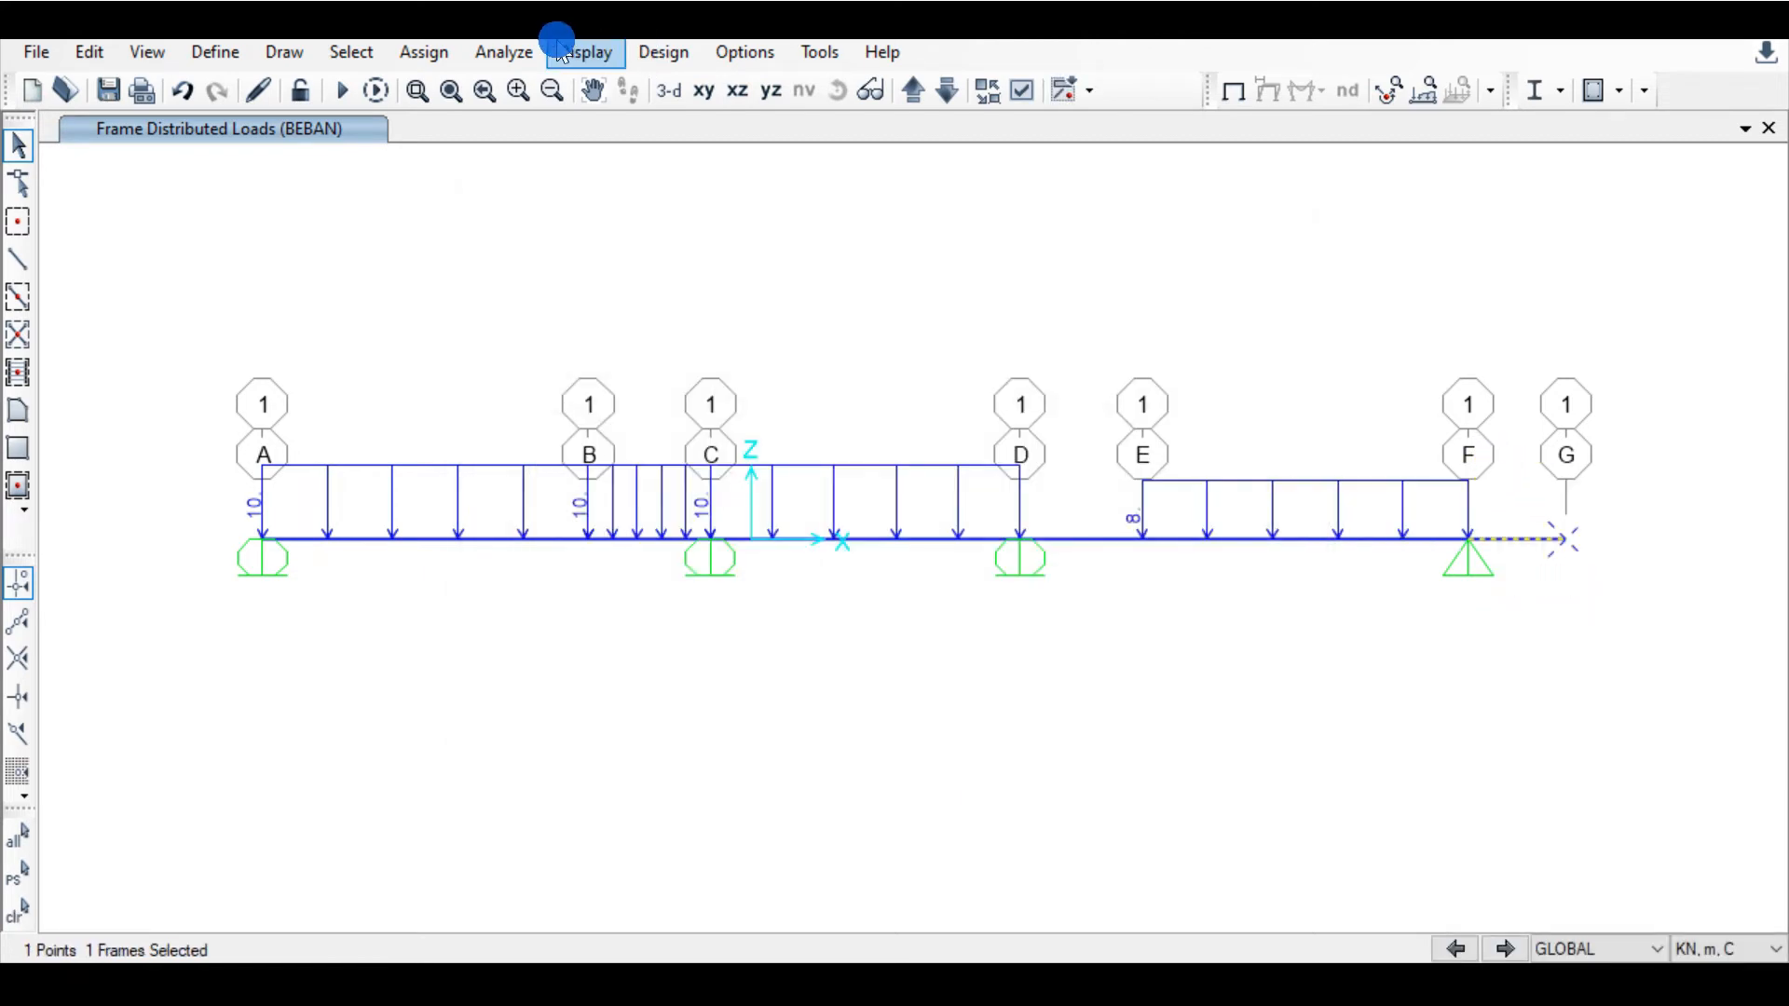
pyautogui.click(431, 51)
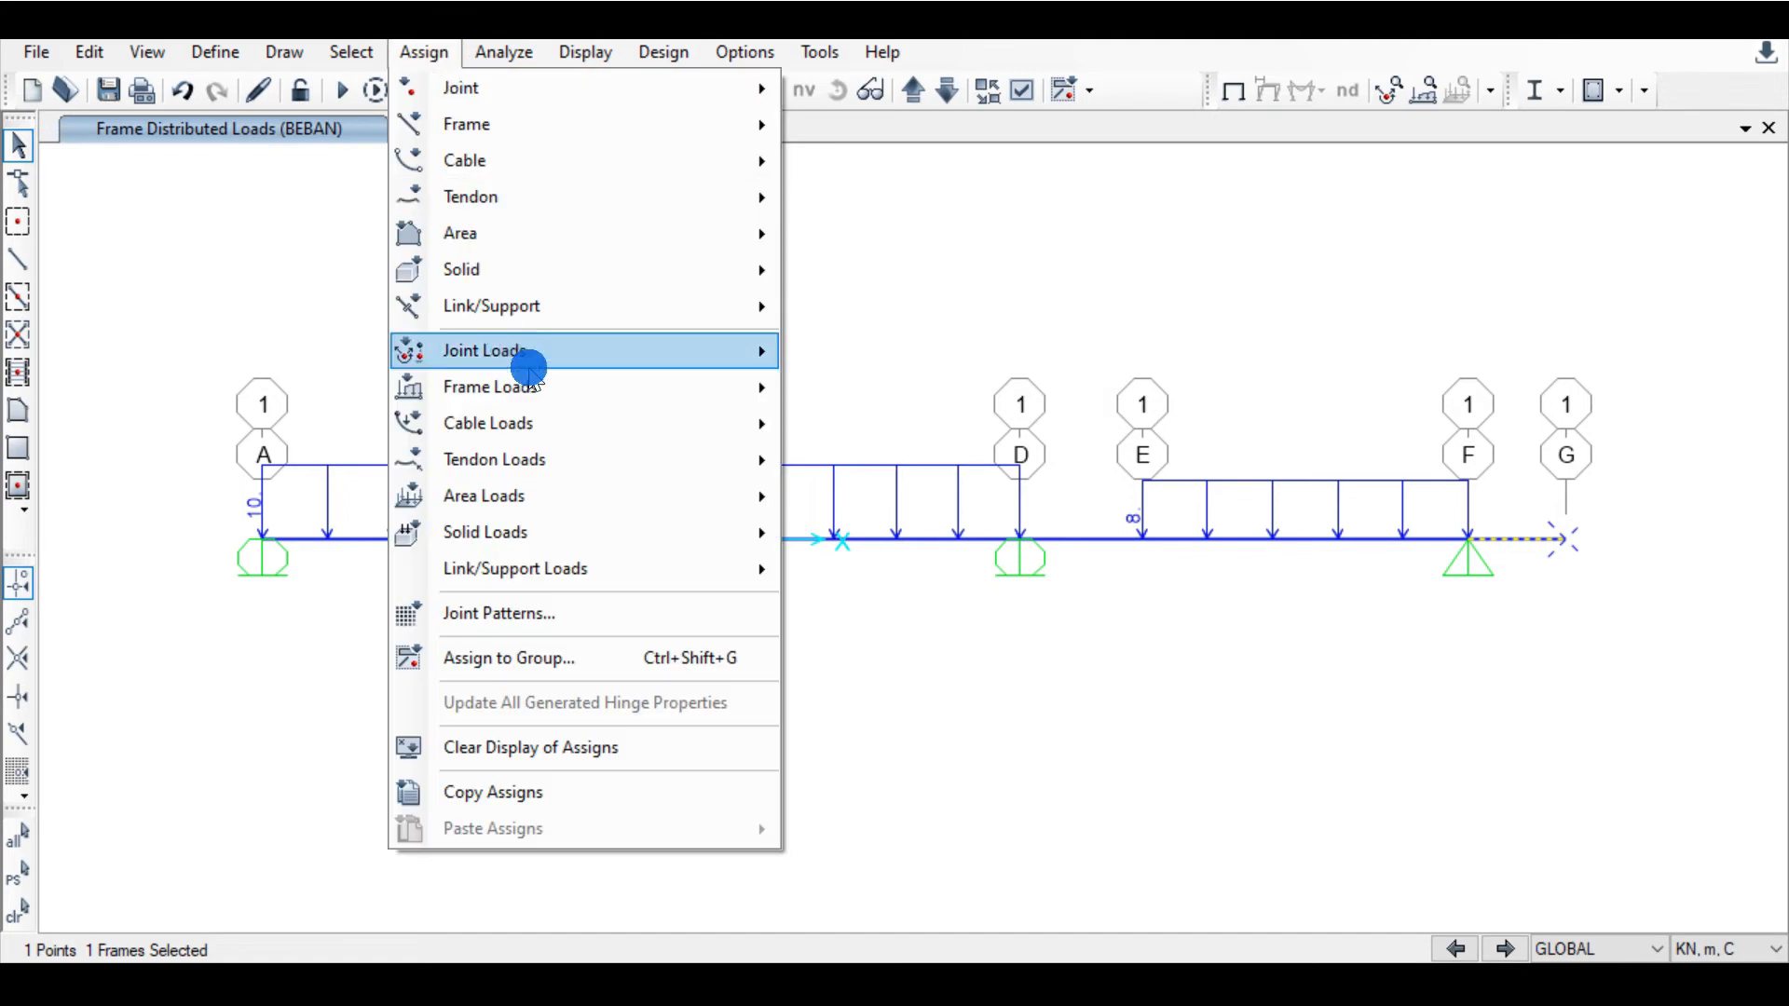
pyautogui.moveTo(636, 391)
pyautogui.click(853, 467)
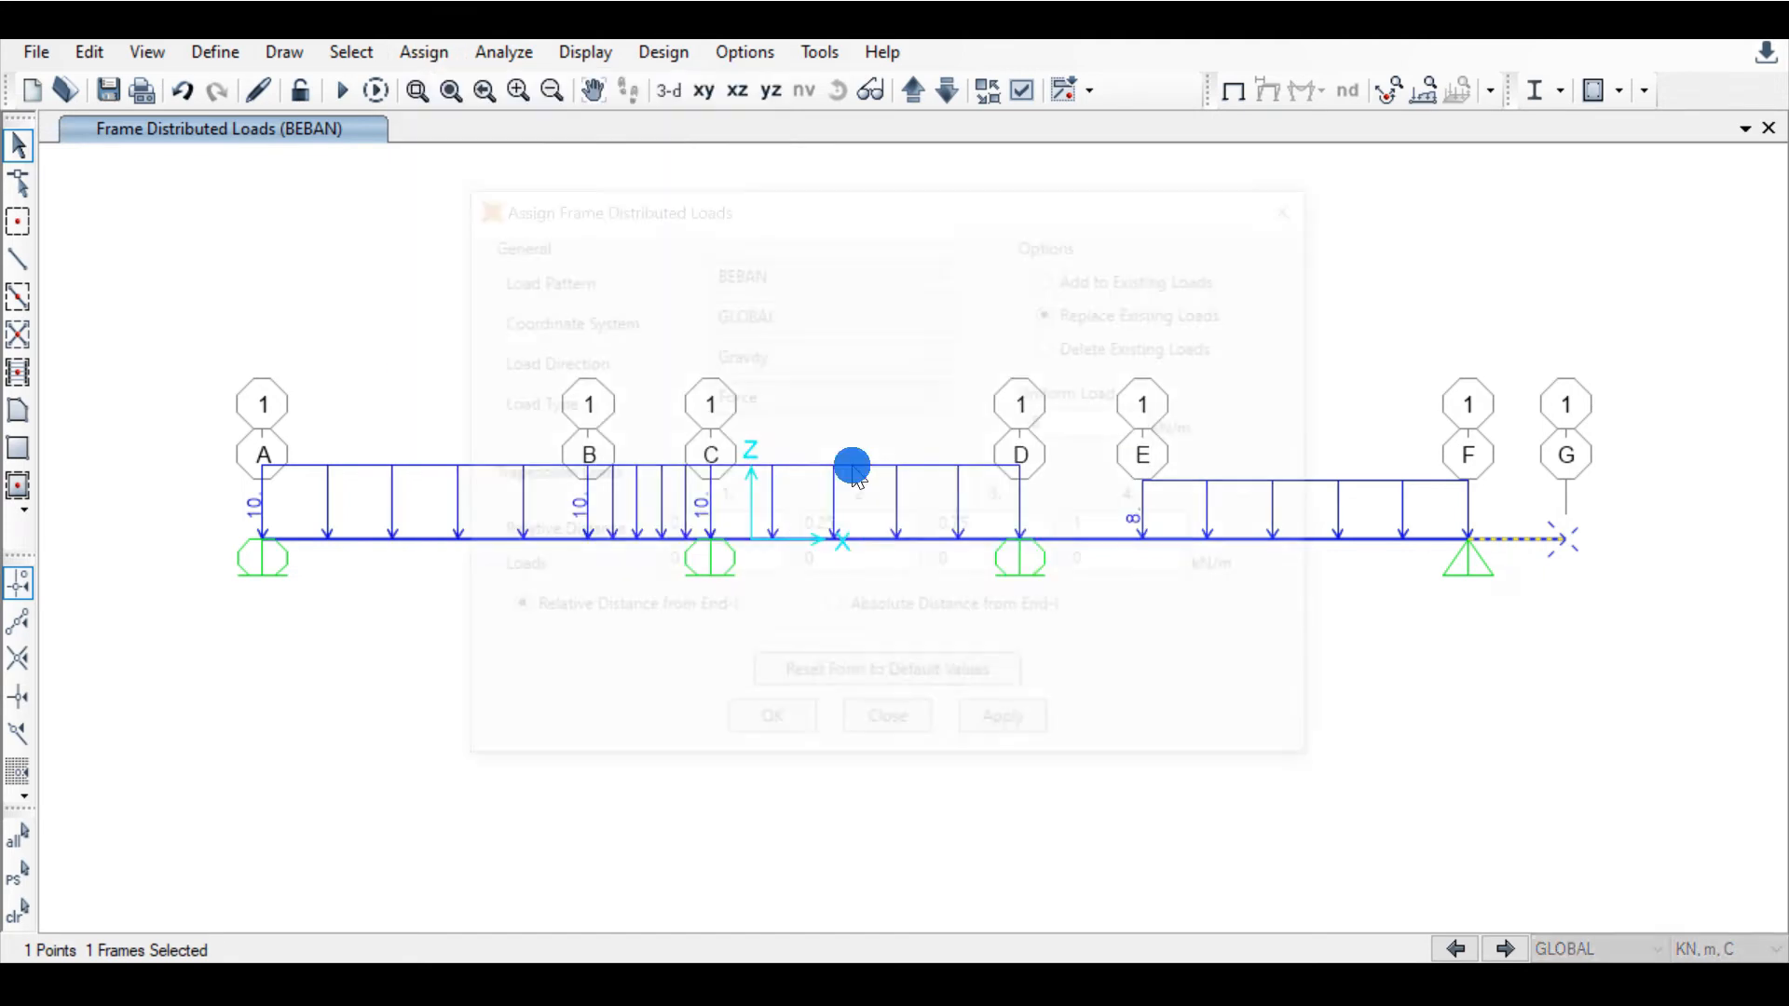
pyautogui.write('8')
pyautogui.click(1014, 732)
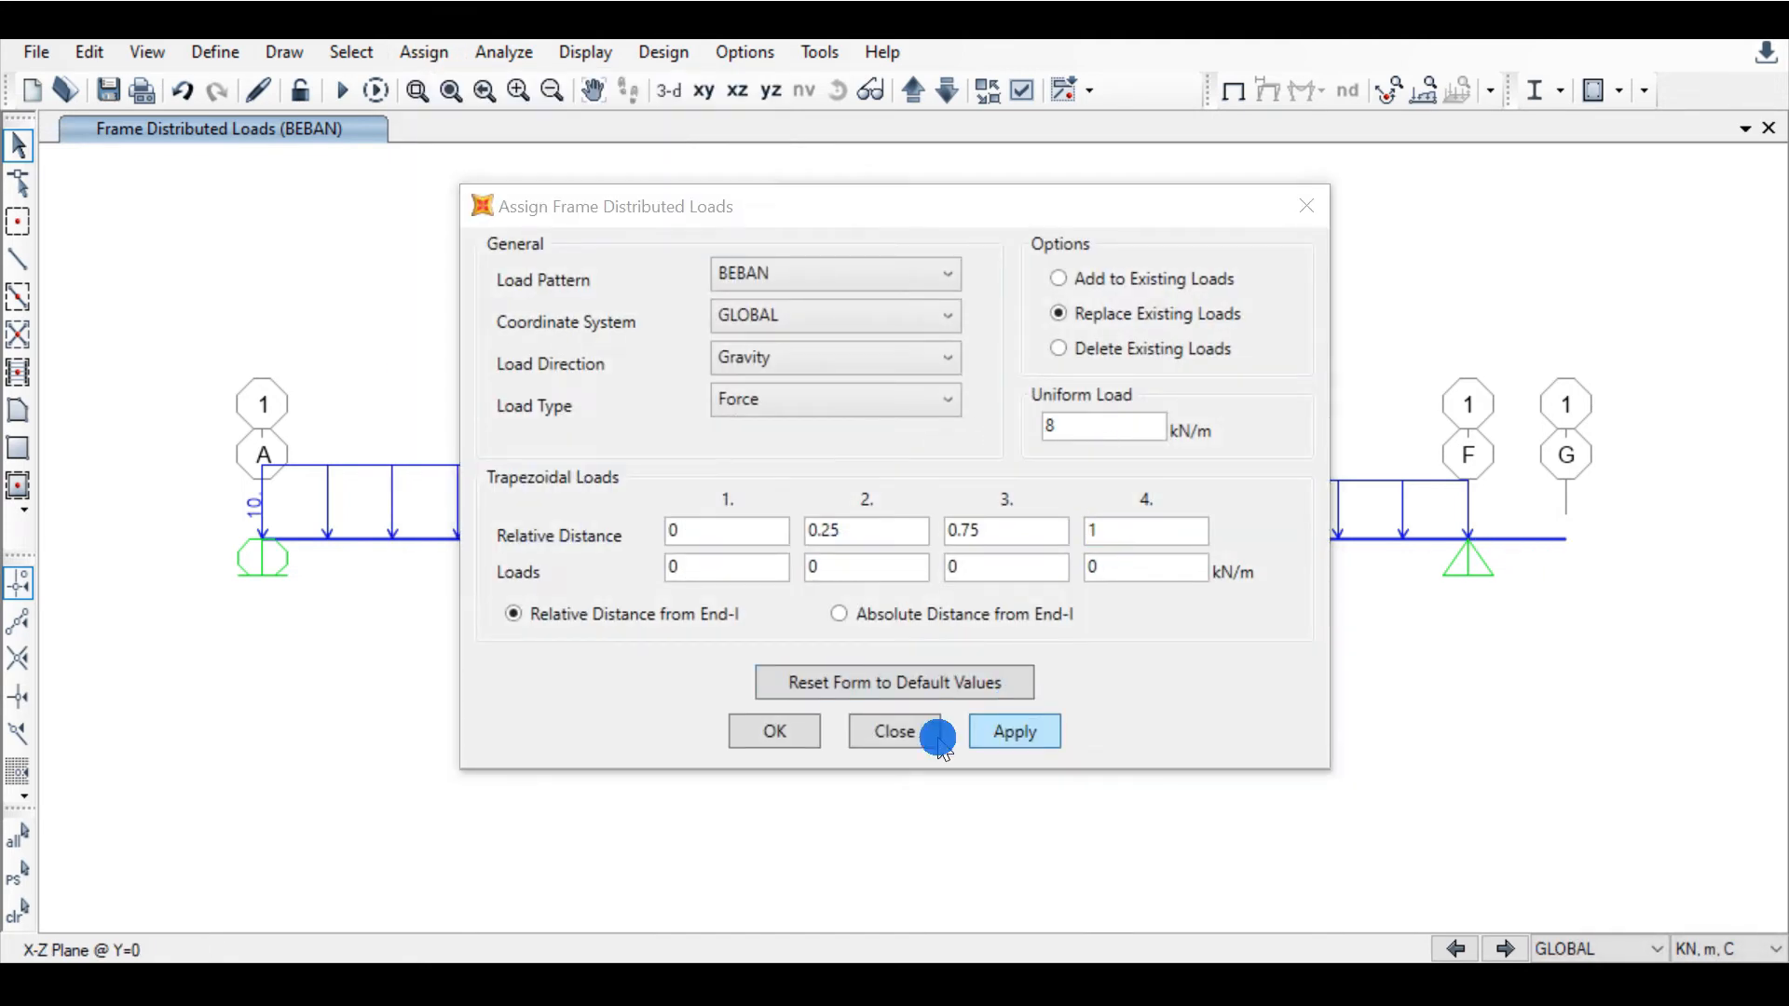
pyautogui.click(758, 731)
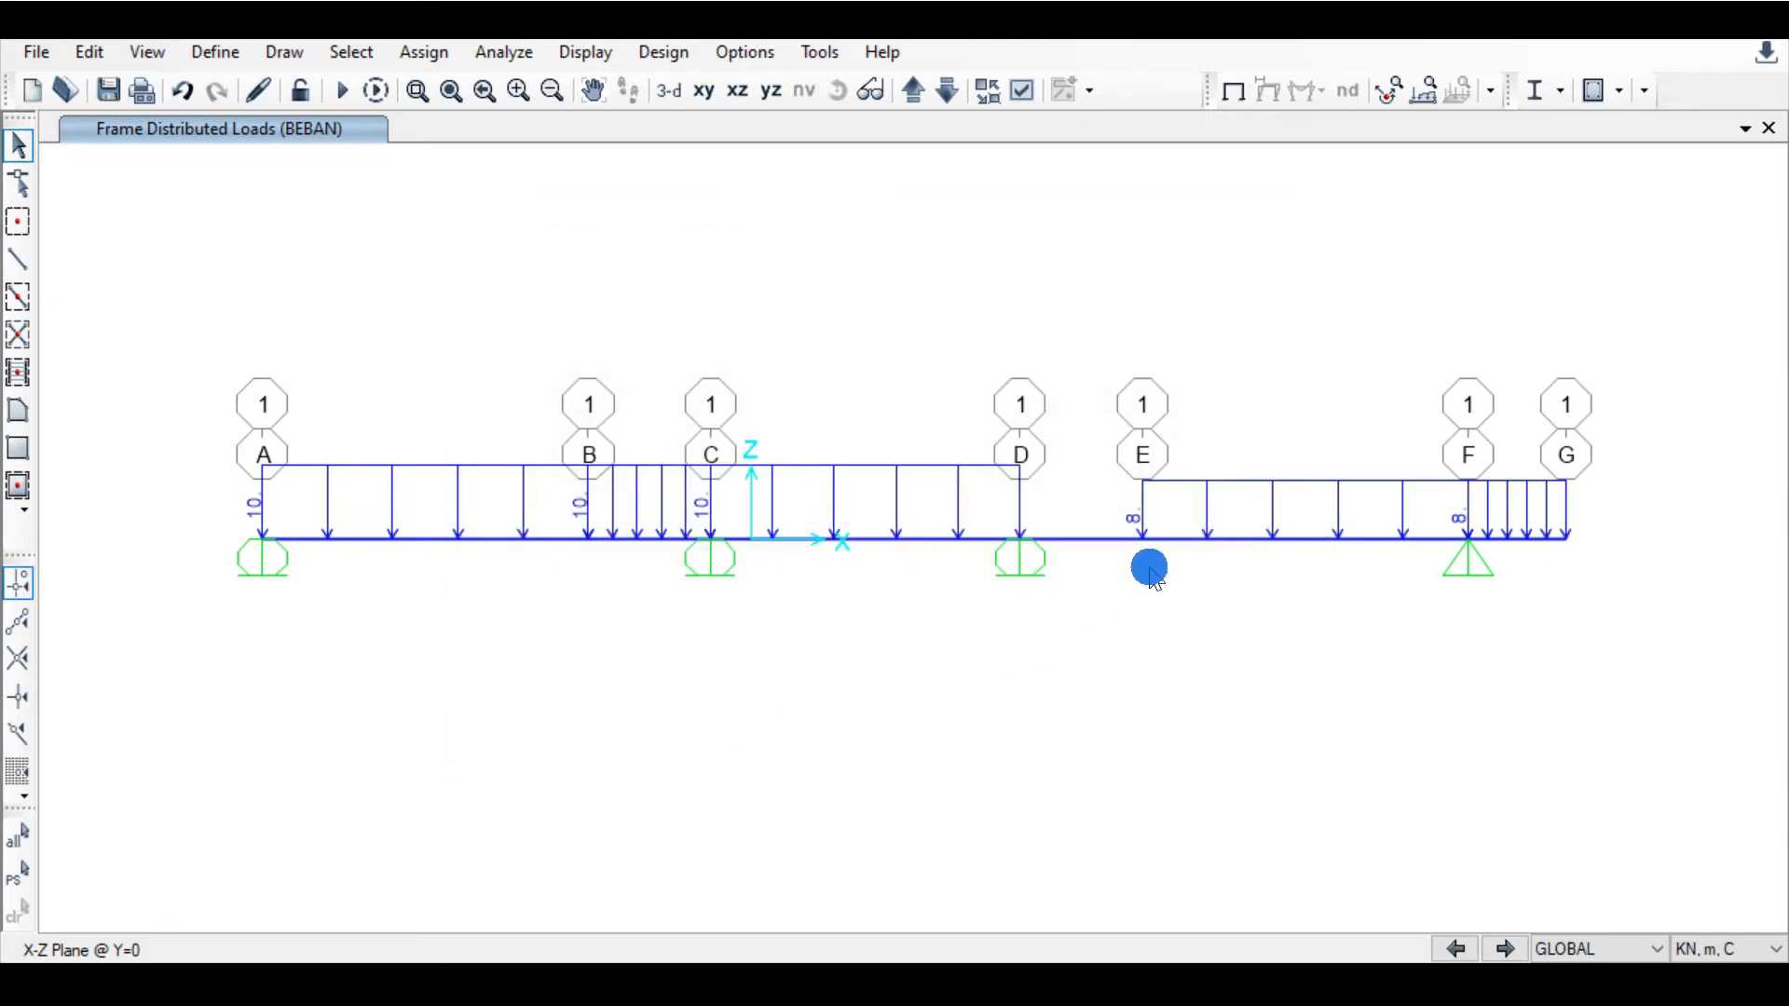
# Step: Check P1 in the Word problem sheet and assign a 2 kN gravity point load in pattern BEBAN at relative distance 0 of span C–D
pyautogui.click(797, 980)
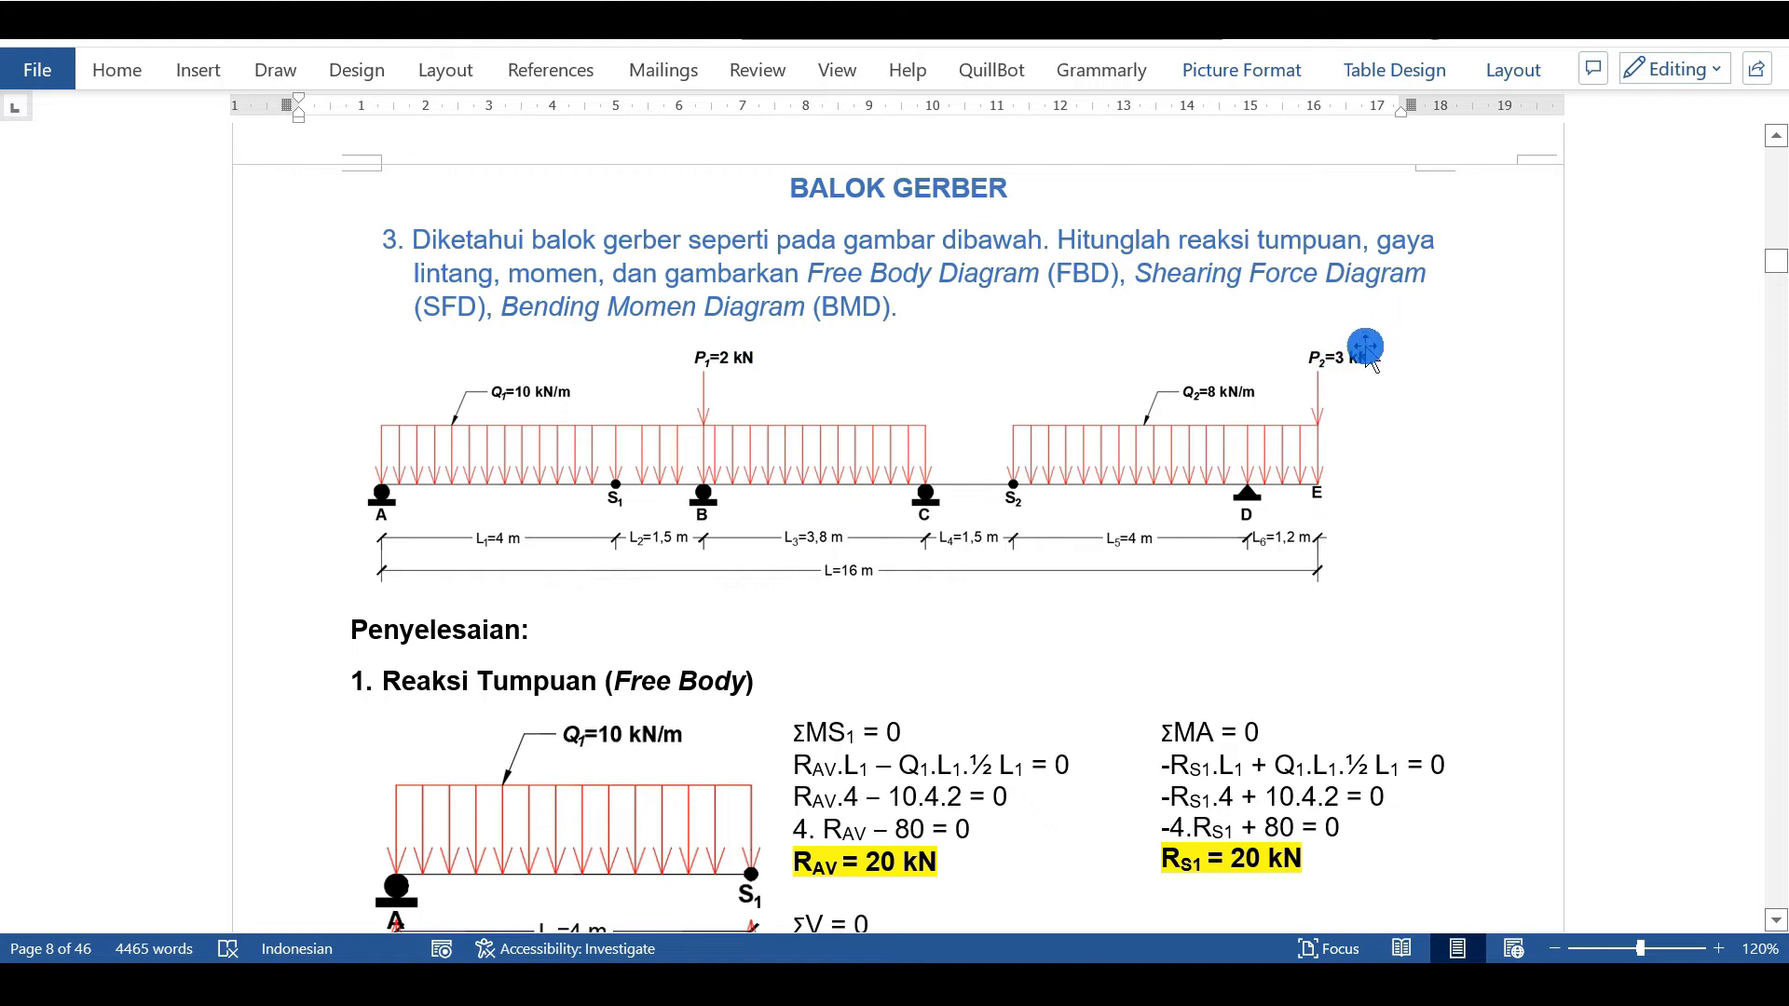
pyautogui.click(868, 980)
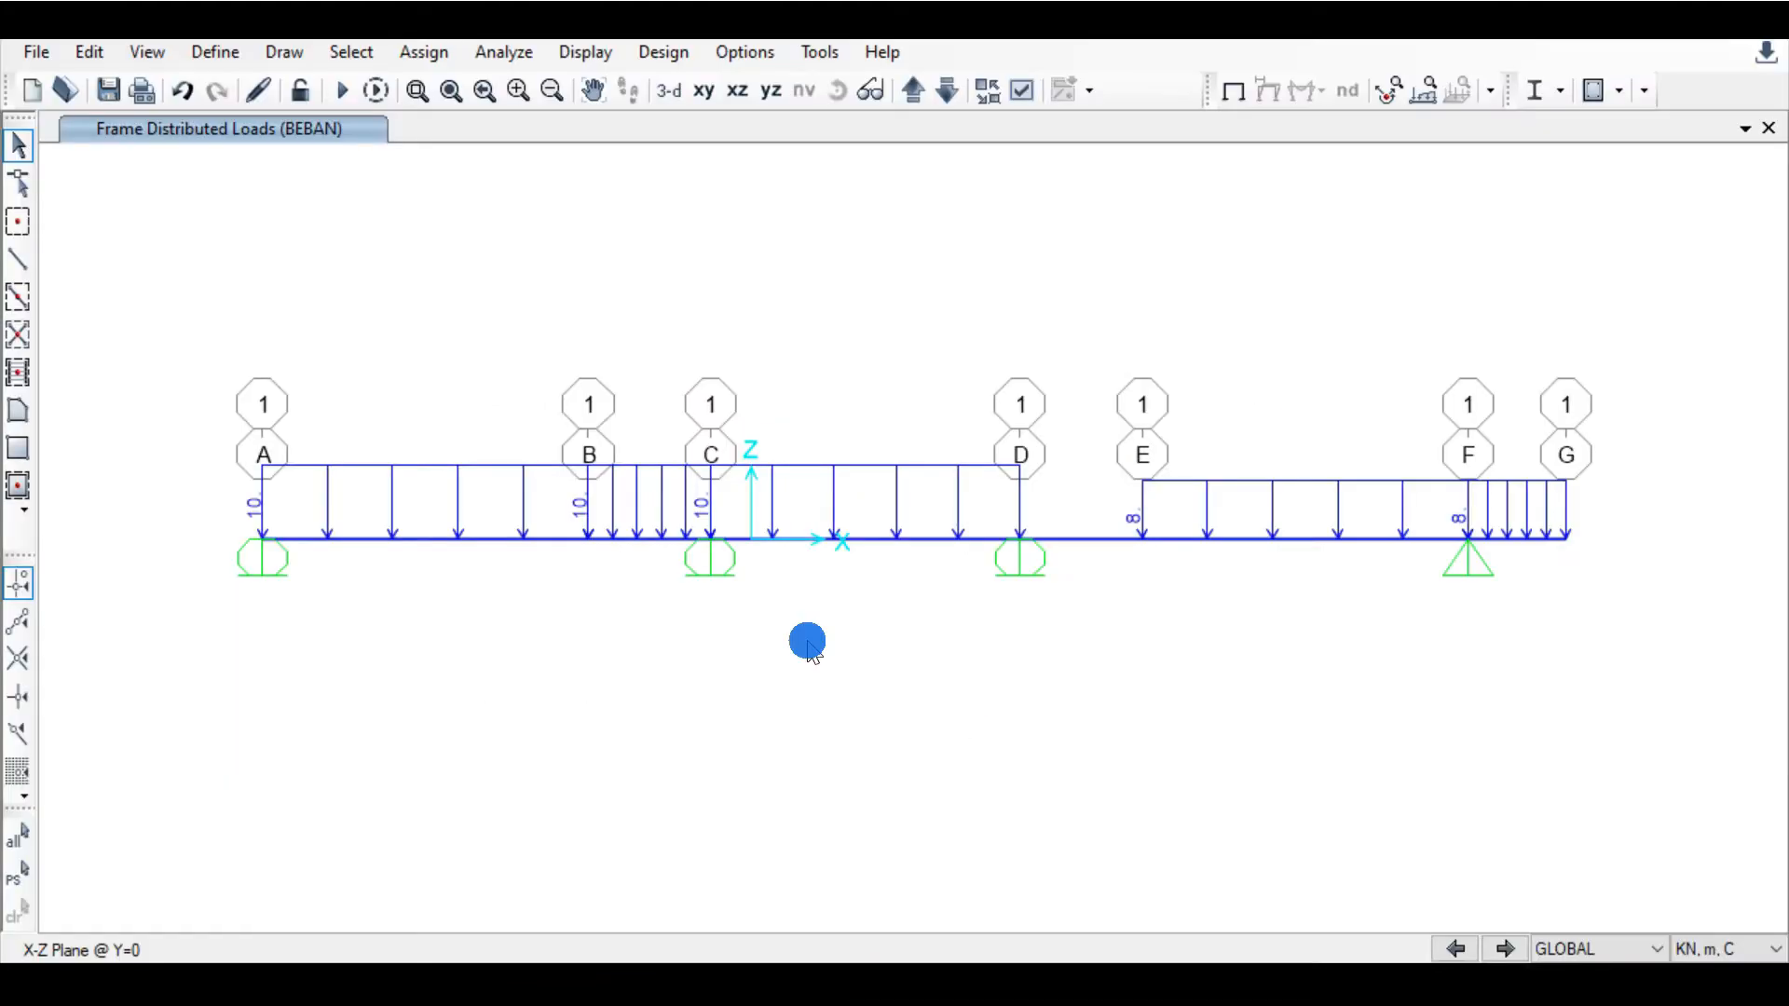
pyautogui.click(714, 540)
pyautogui.click(714, 540)
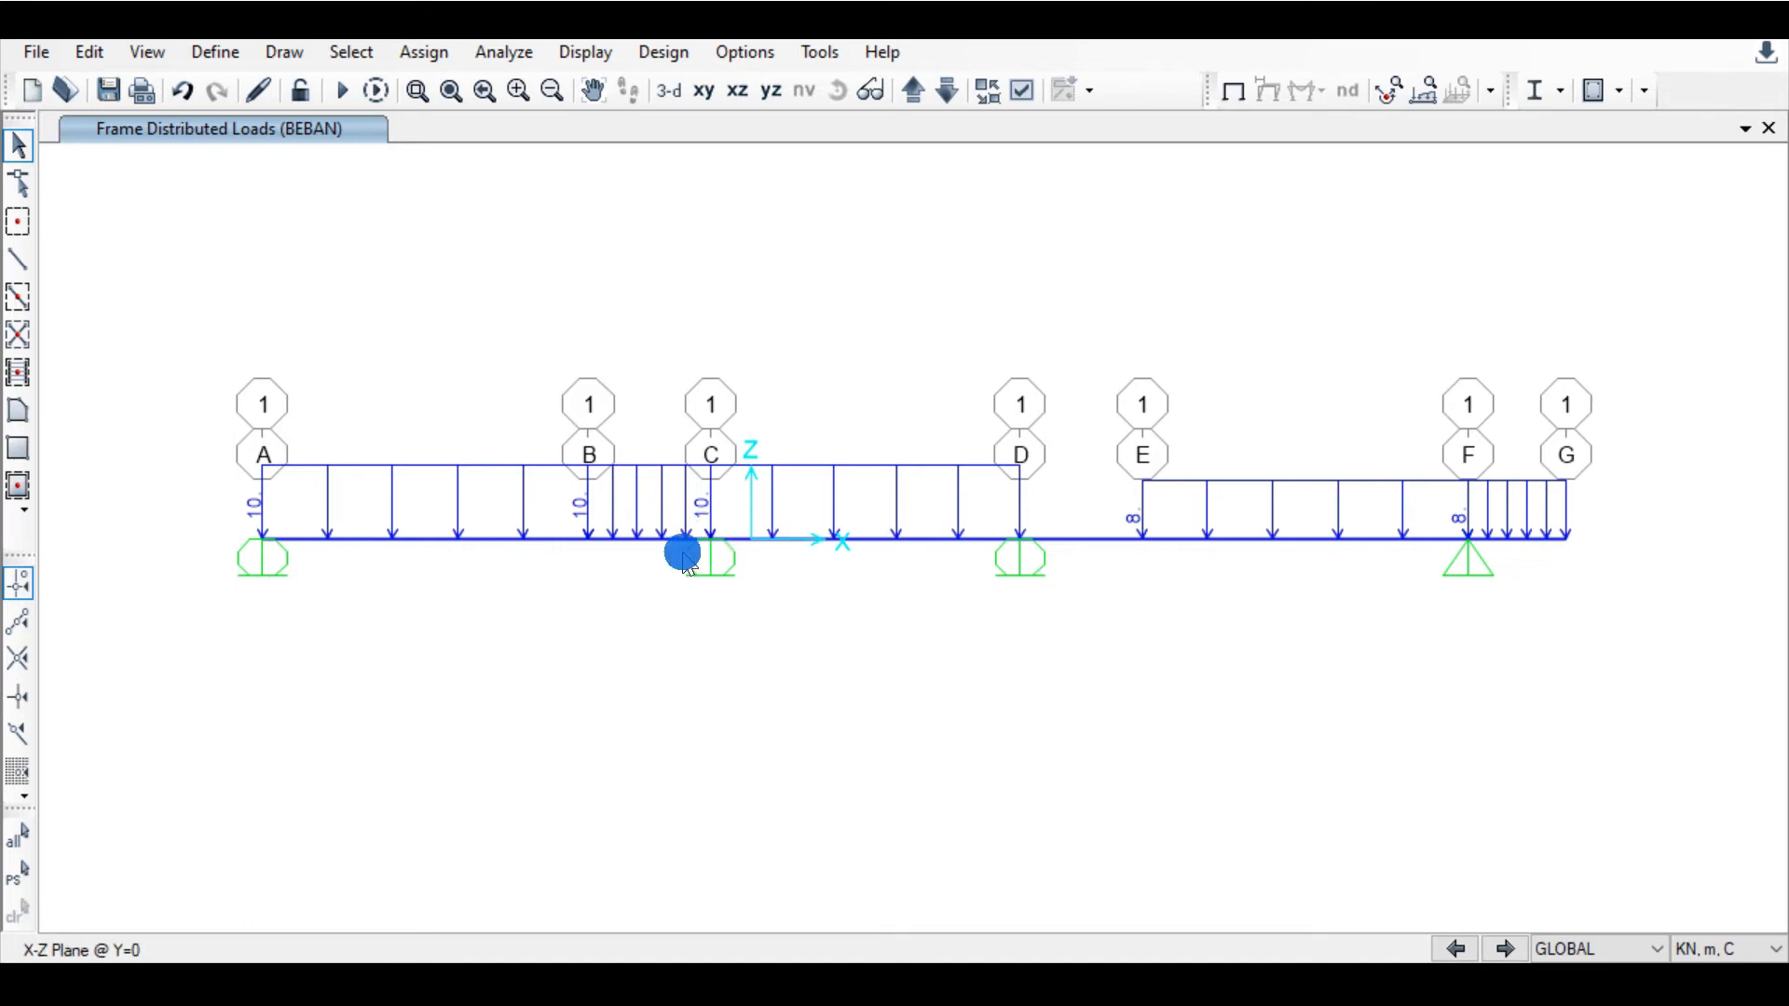
pyautogui.moveTo(662, 551); pyautogui.dragTo(607, 466)
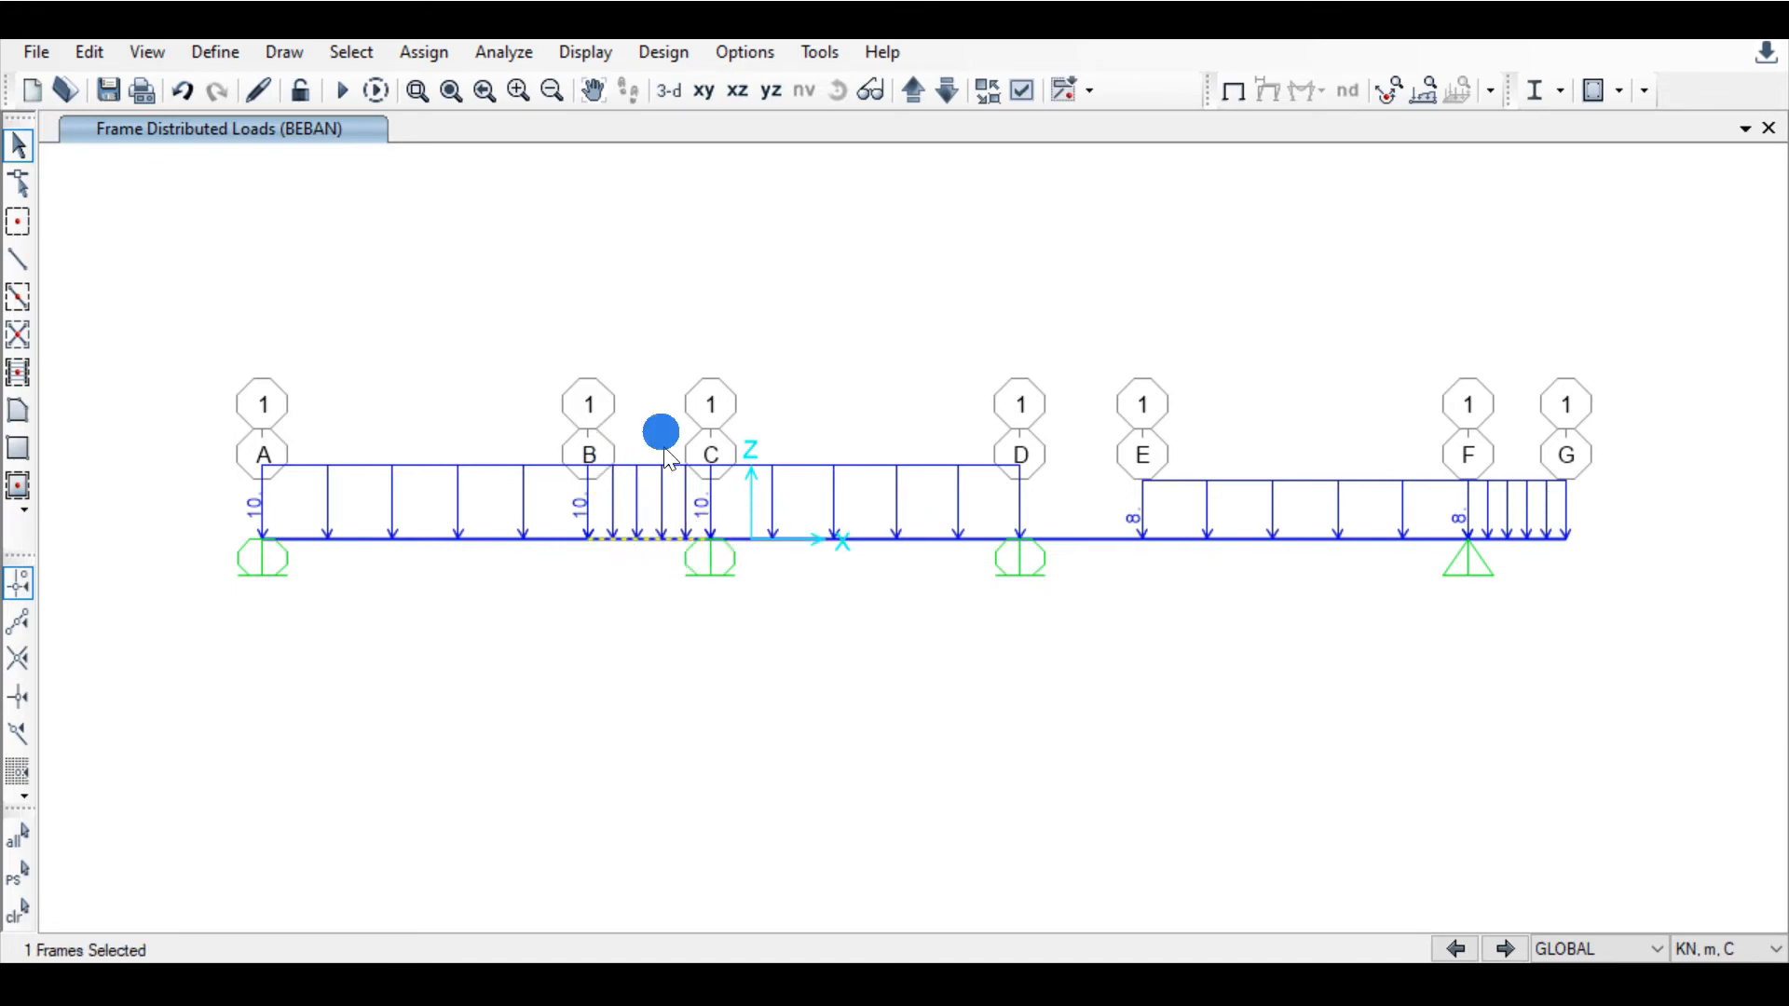
pyautogui.click(744, 538)
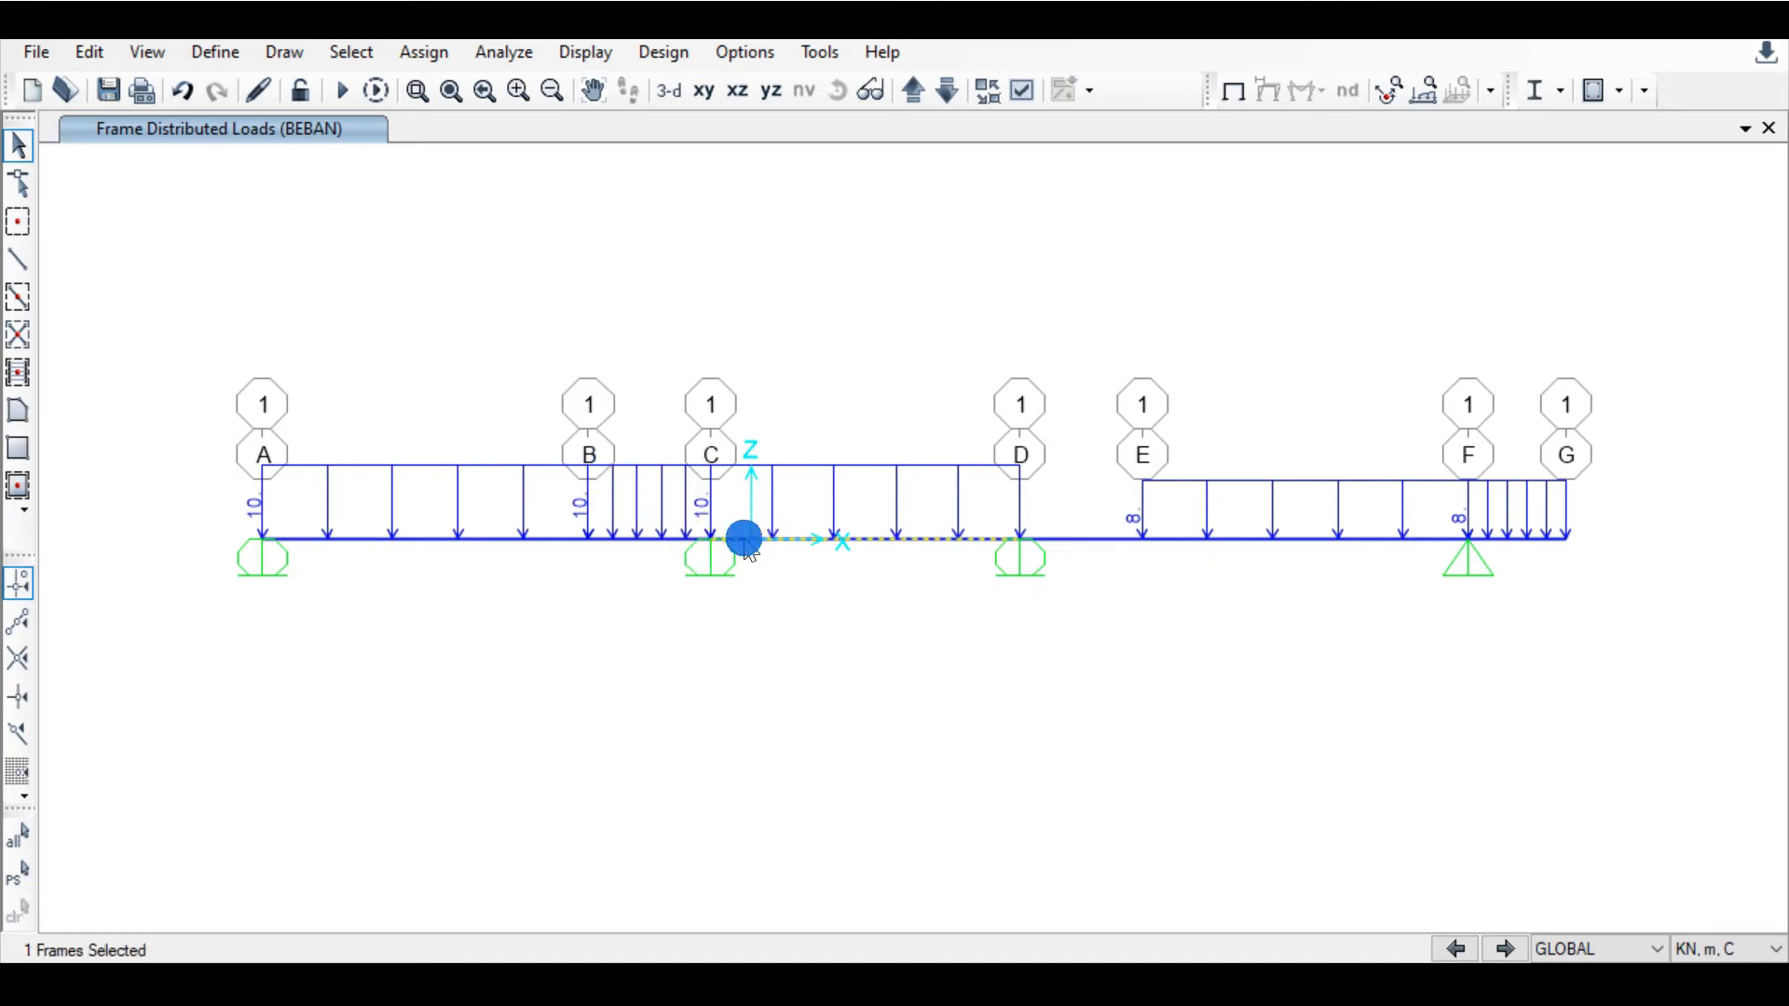
pyautogui.click(424, 52)
pyautogui.moveTo(559, 387)
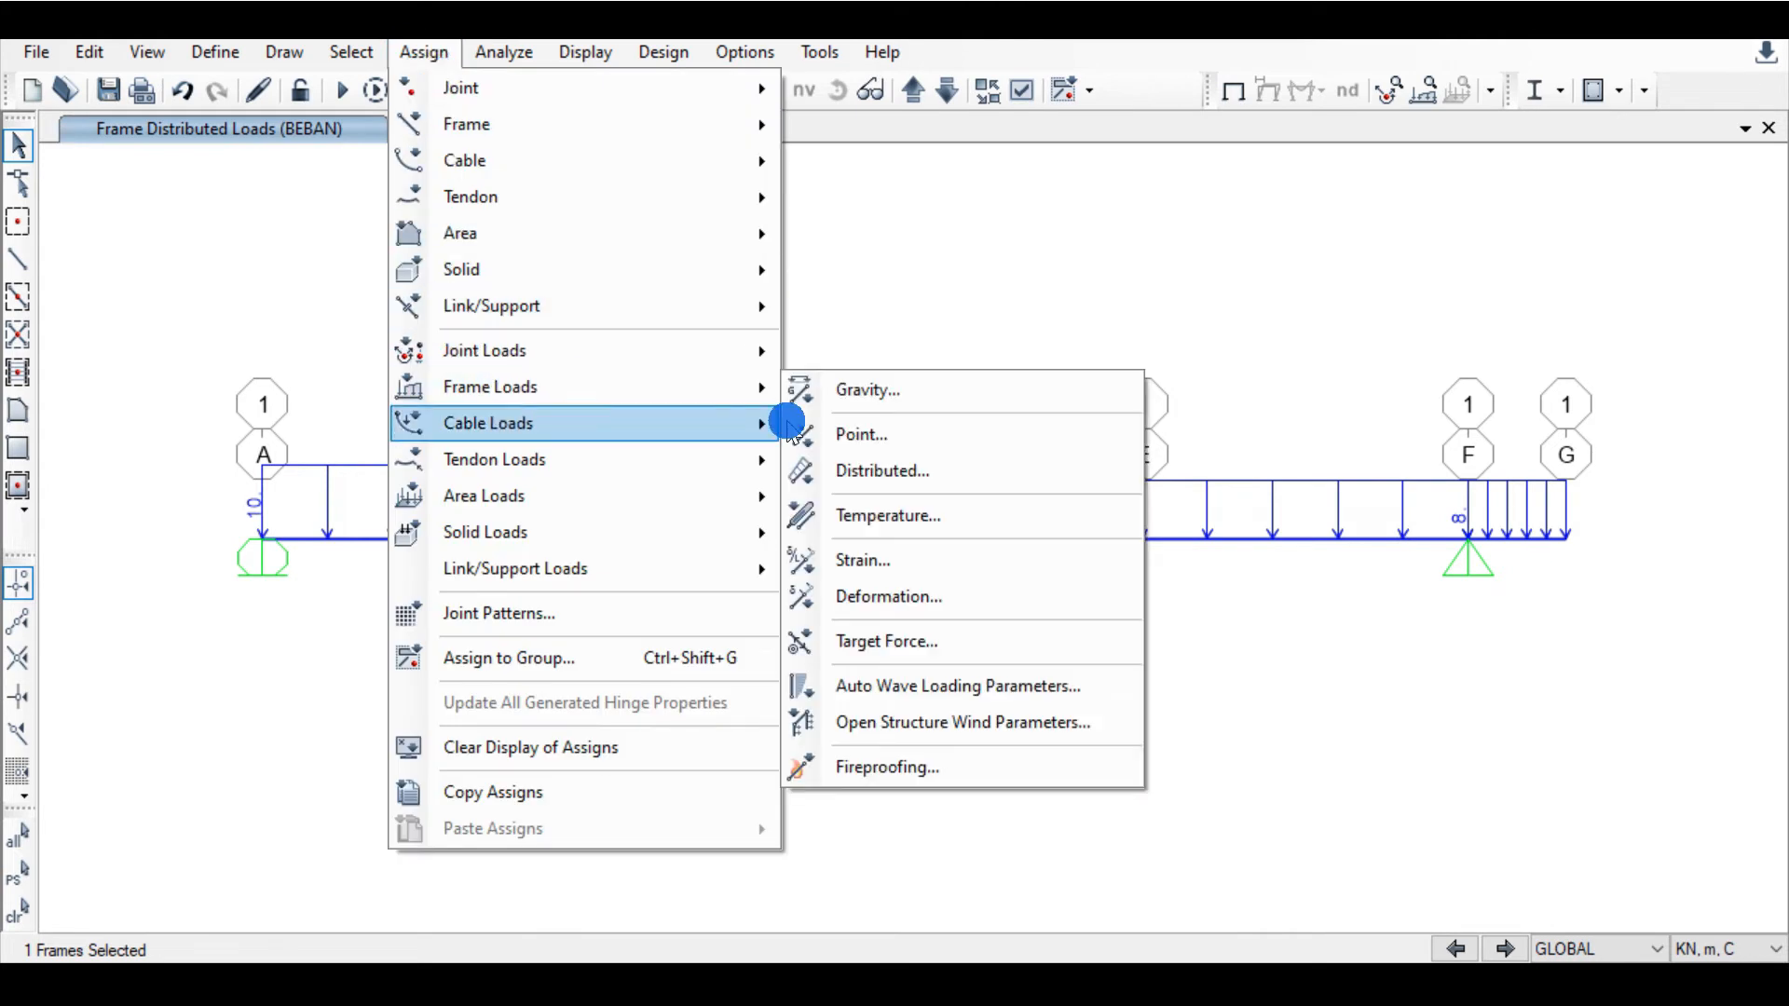
pyautogui.click(839, 436)
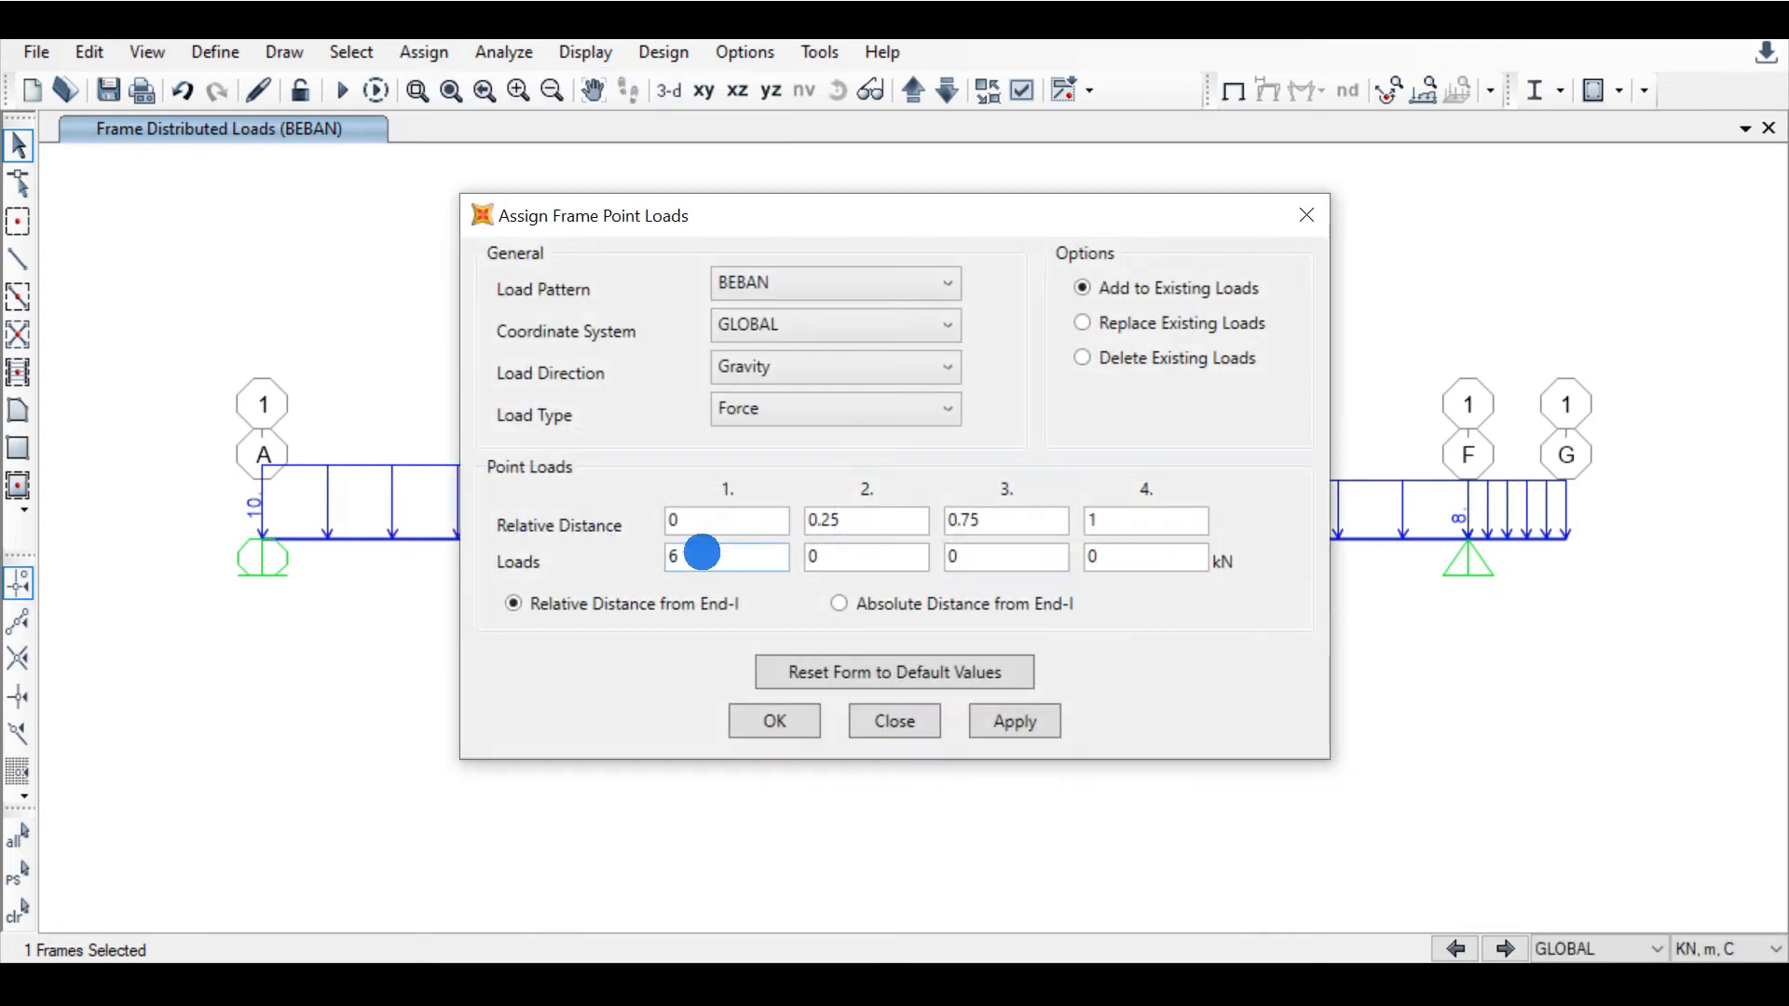
pyautogui.moveTo(702, 552); pyautogui.dragTo(644, 548)
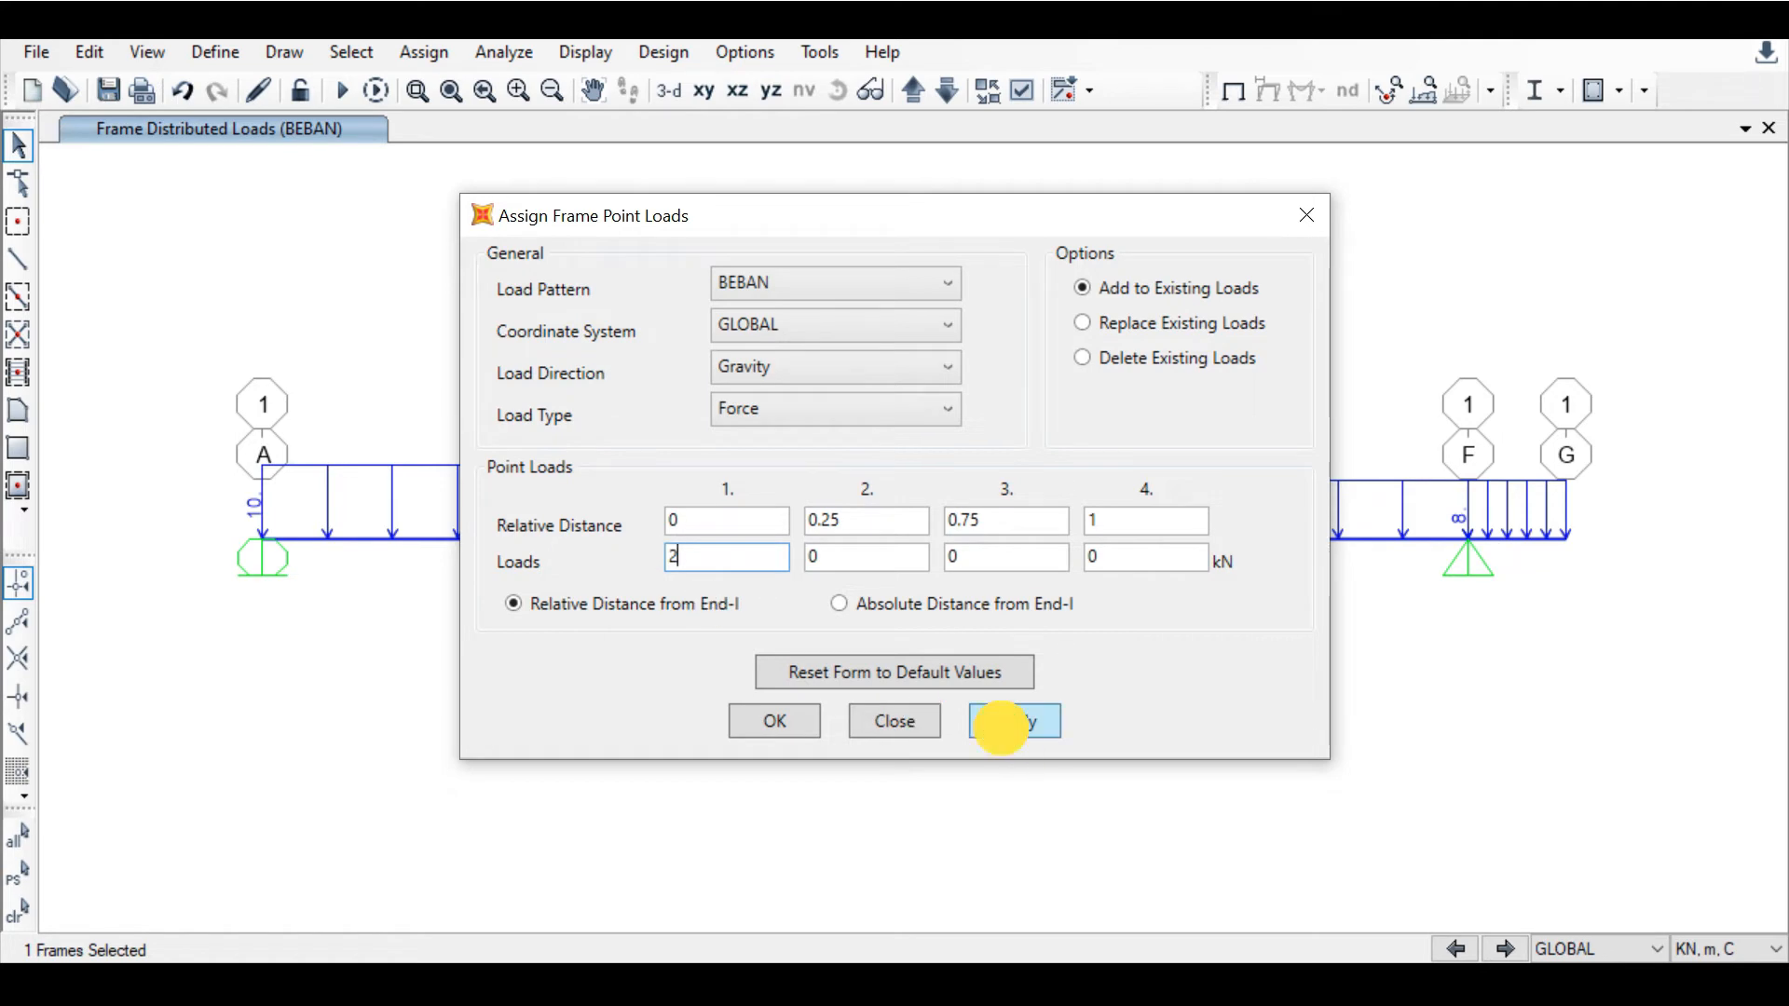
pyautogui.click(999, 722)
pyautogui.click(775, 720)
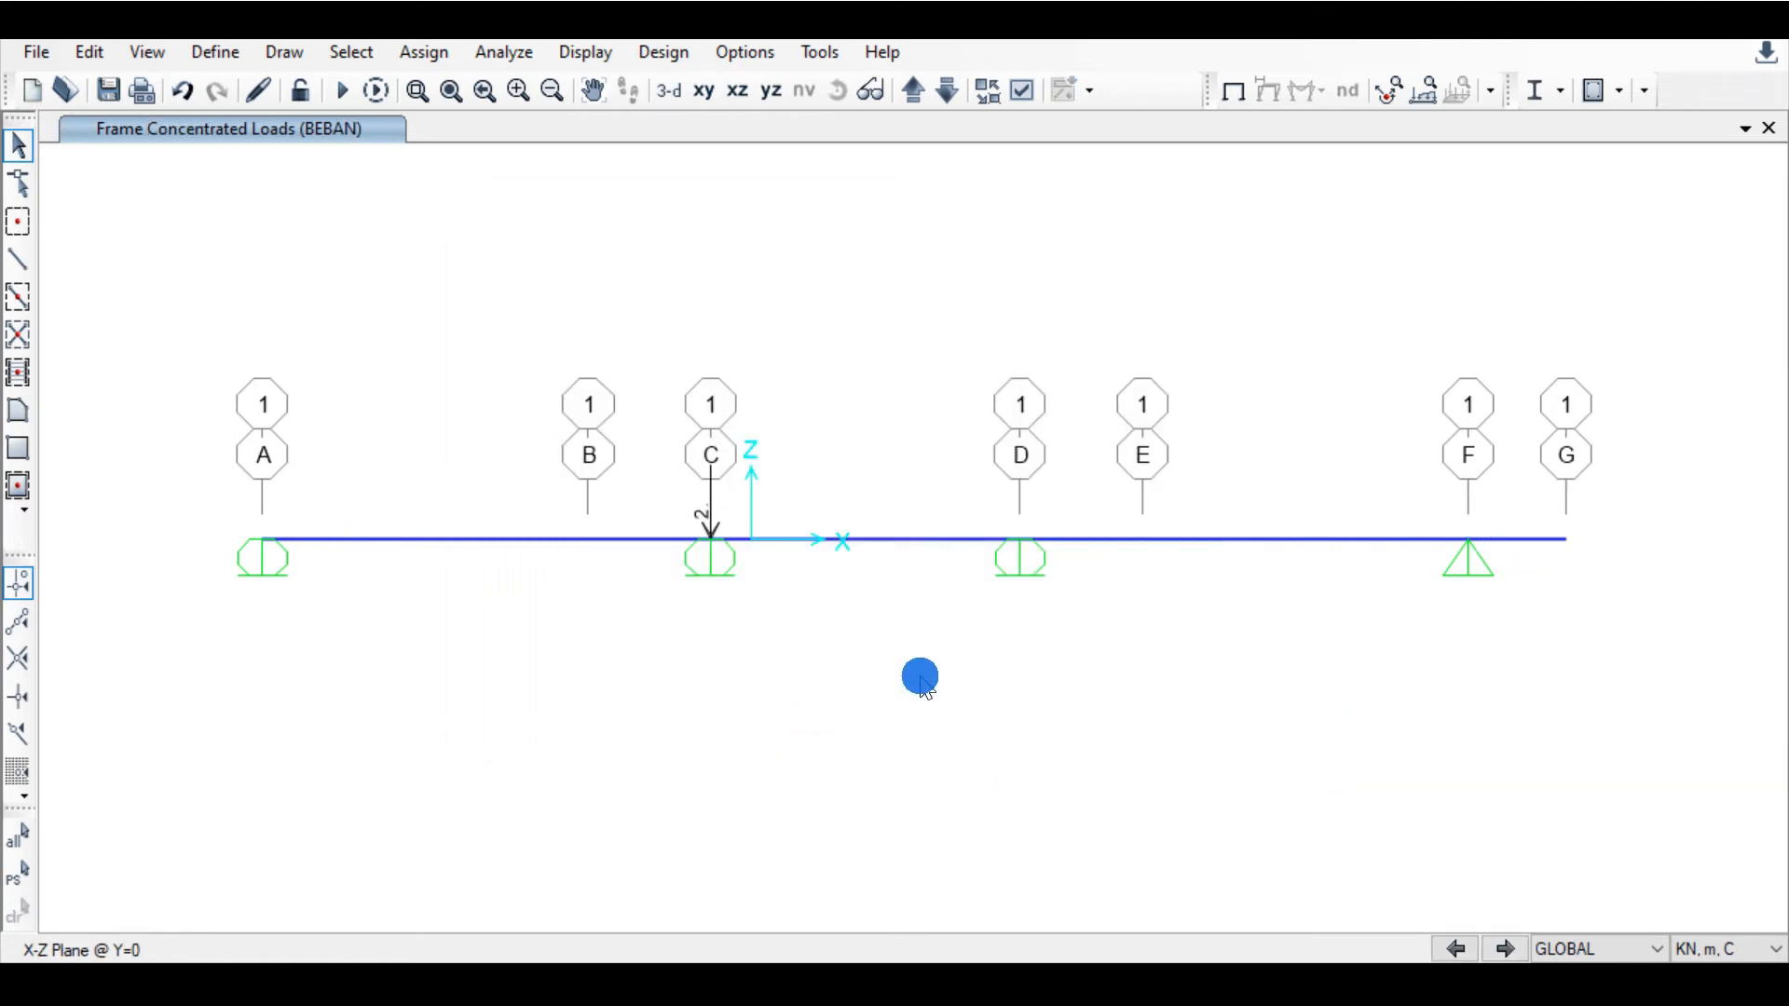
# Step: Assign a 3 kN gravity point load in pattern BEBAN to overhang F–G at an absolute distance of 1.2 m from End-I
pyautogui.click(1535, 514)
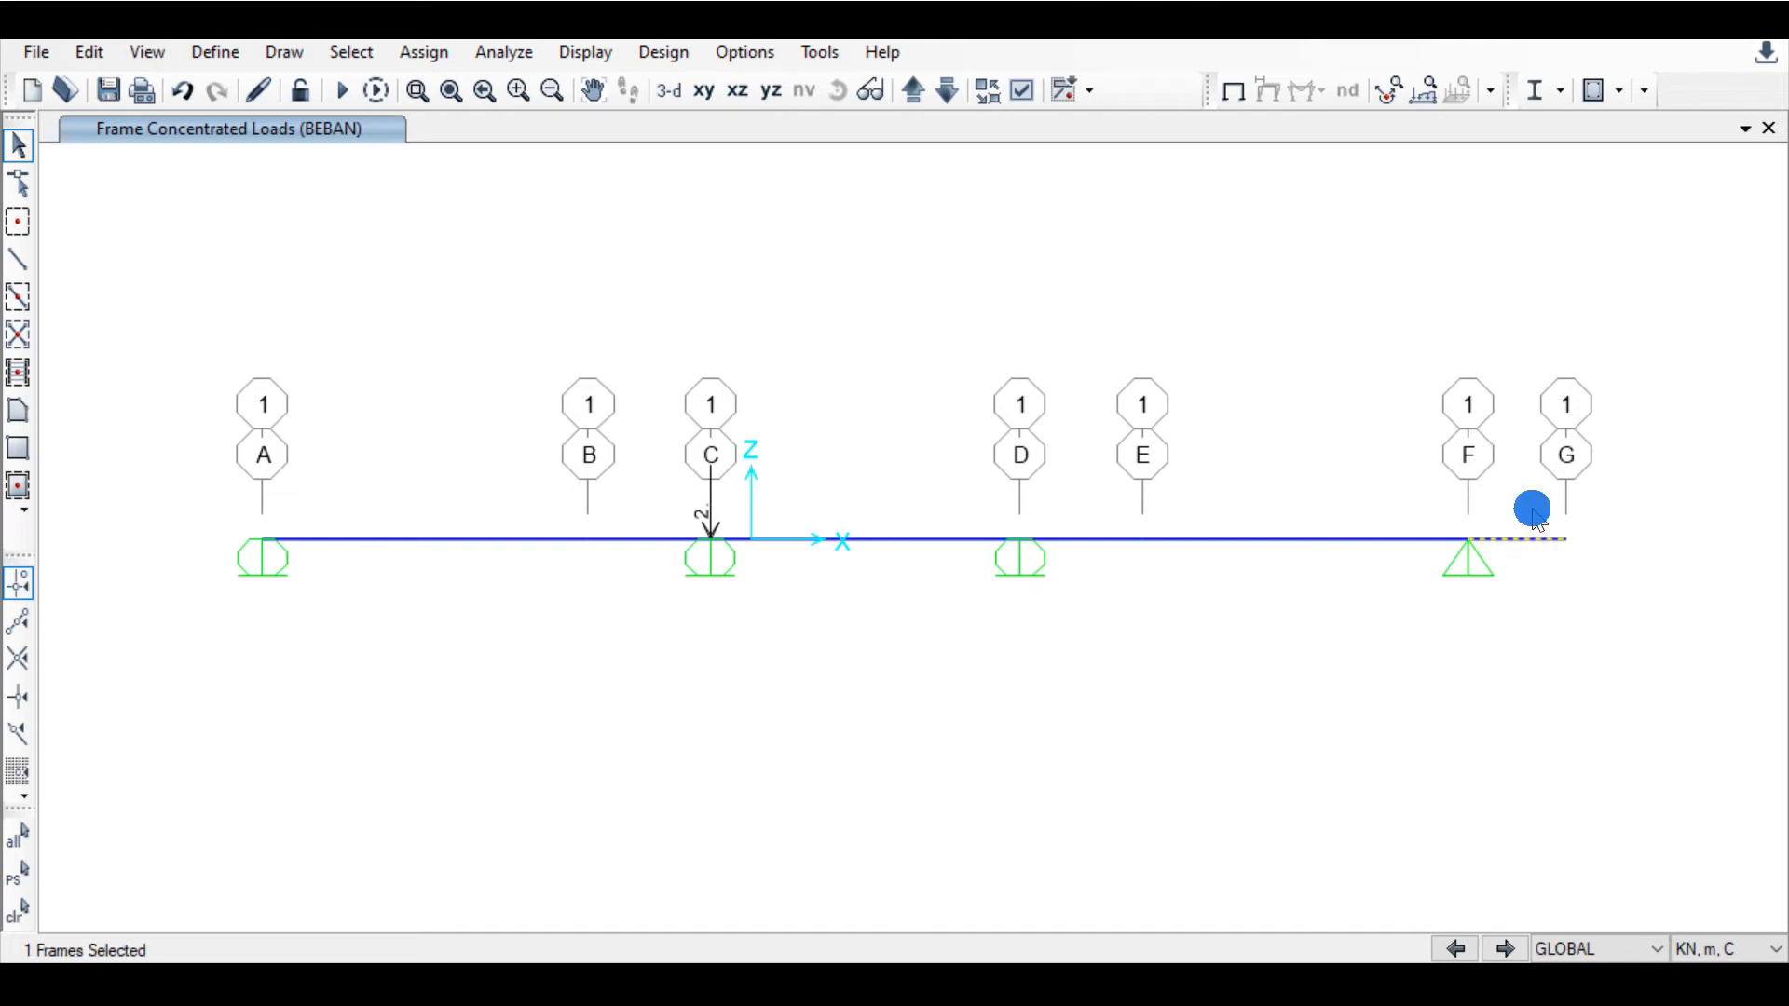
pyautogui.click(430, 52)
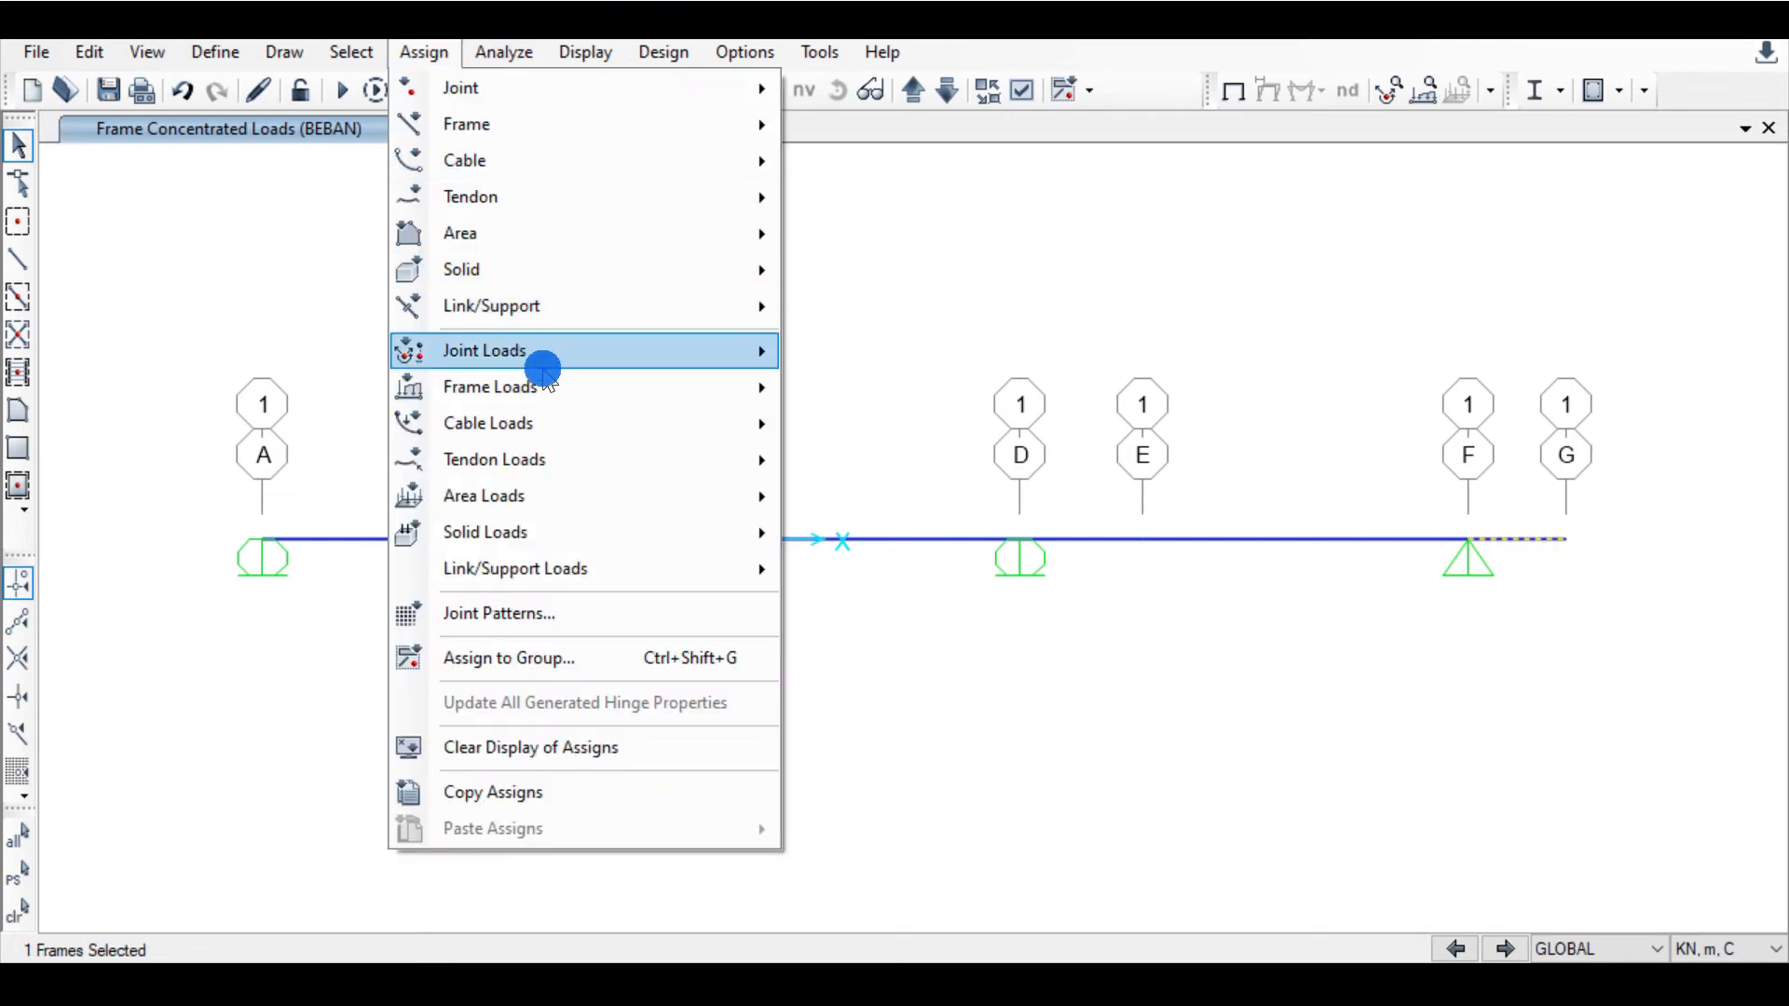
pyautogui.moveTo(589, 387)
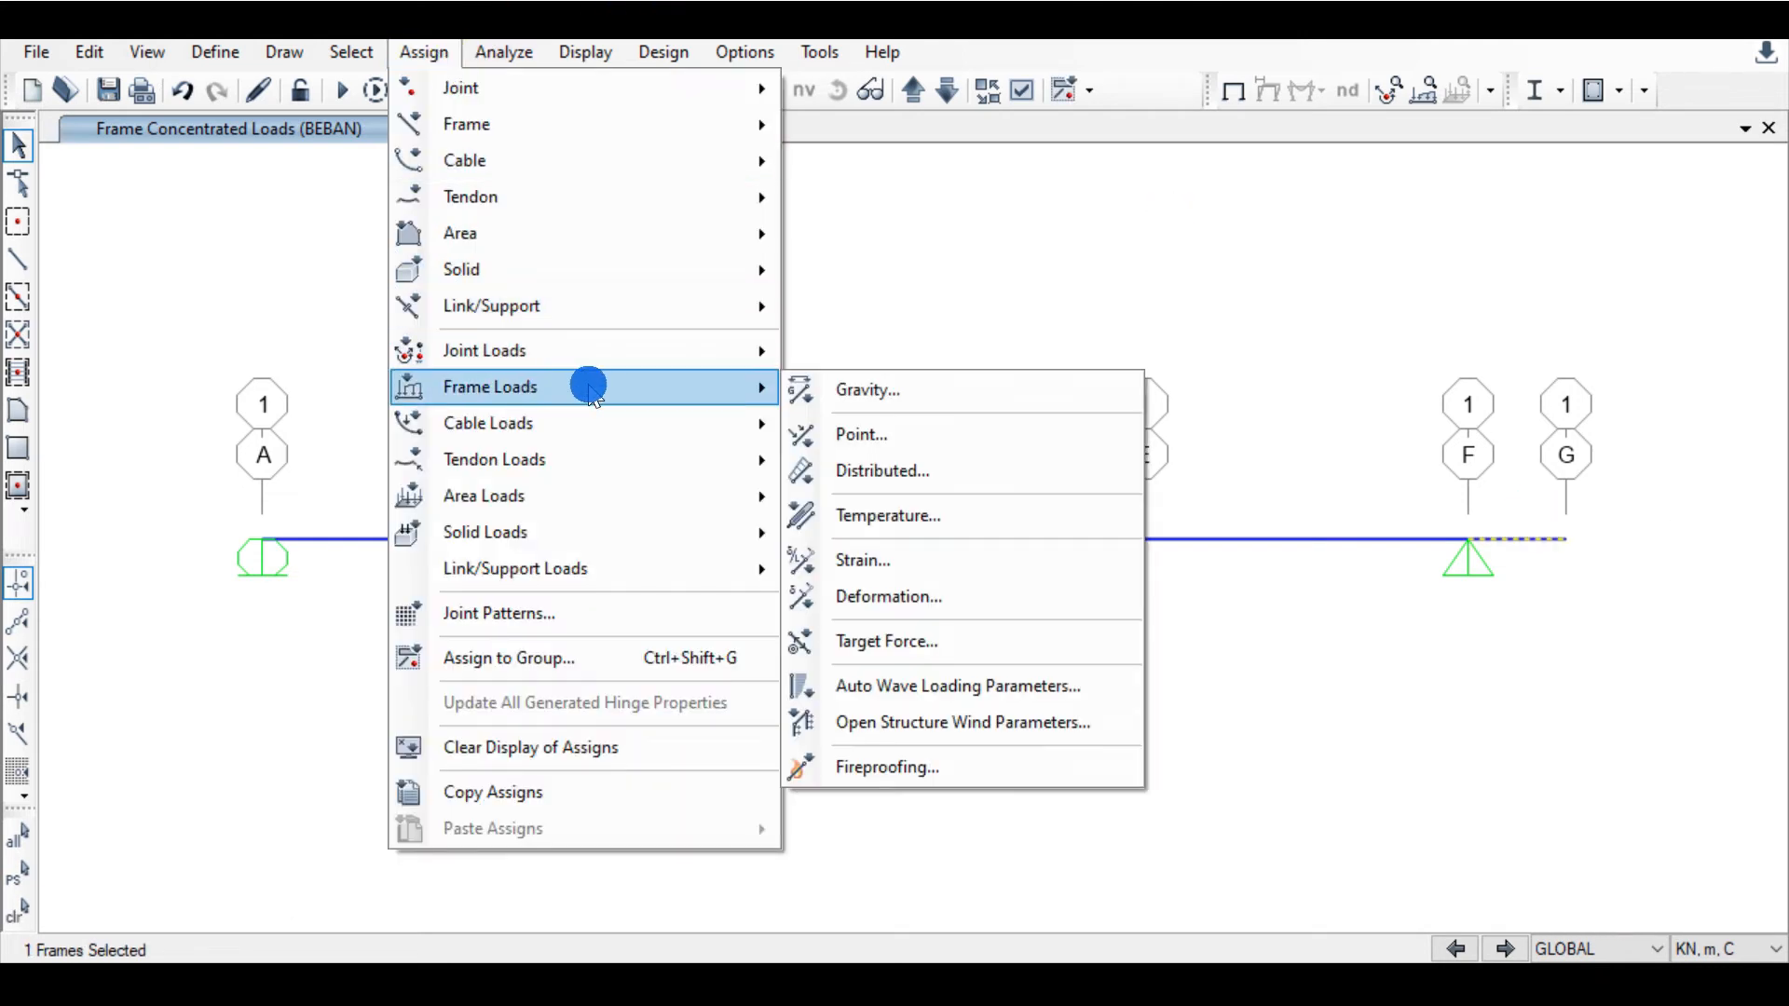
pyautogui.click(890, 438)
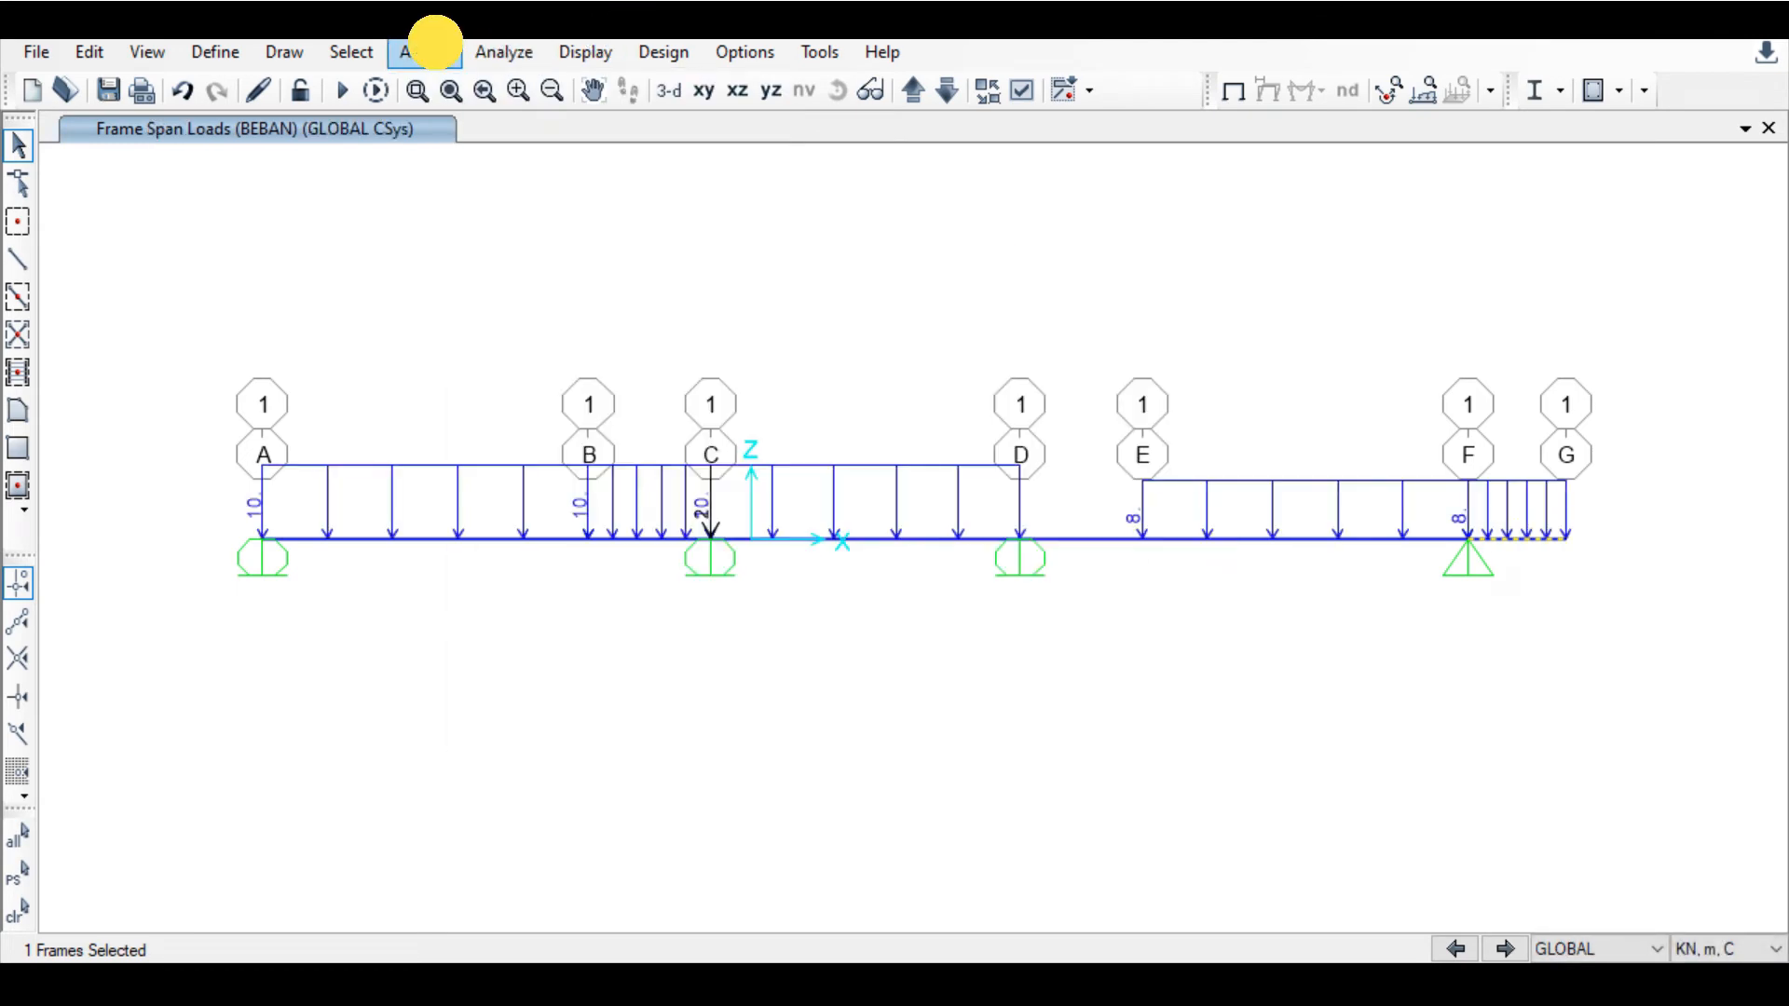
pyautogui.click(430, 51)
pyautogui.moveTo(630, 387)
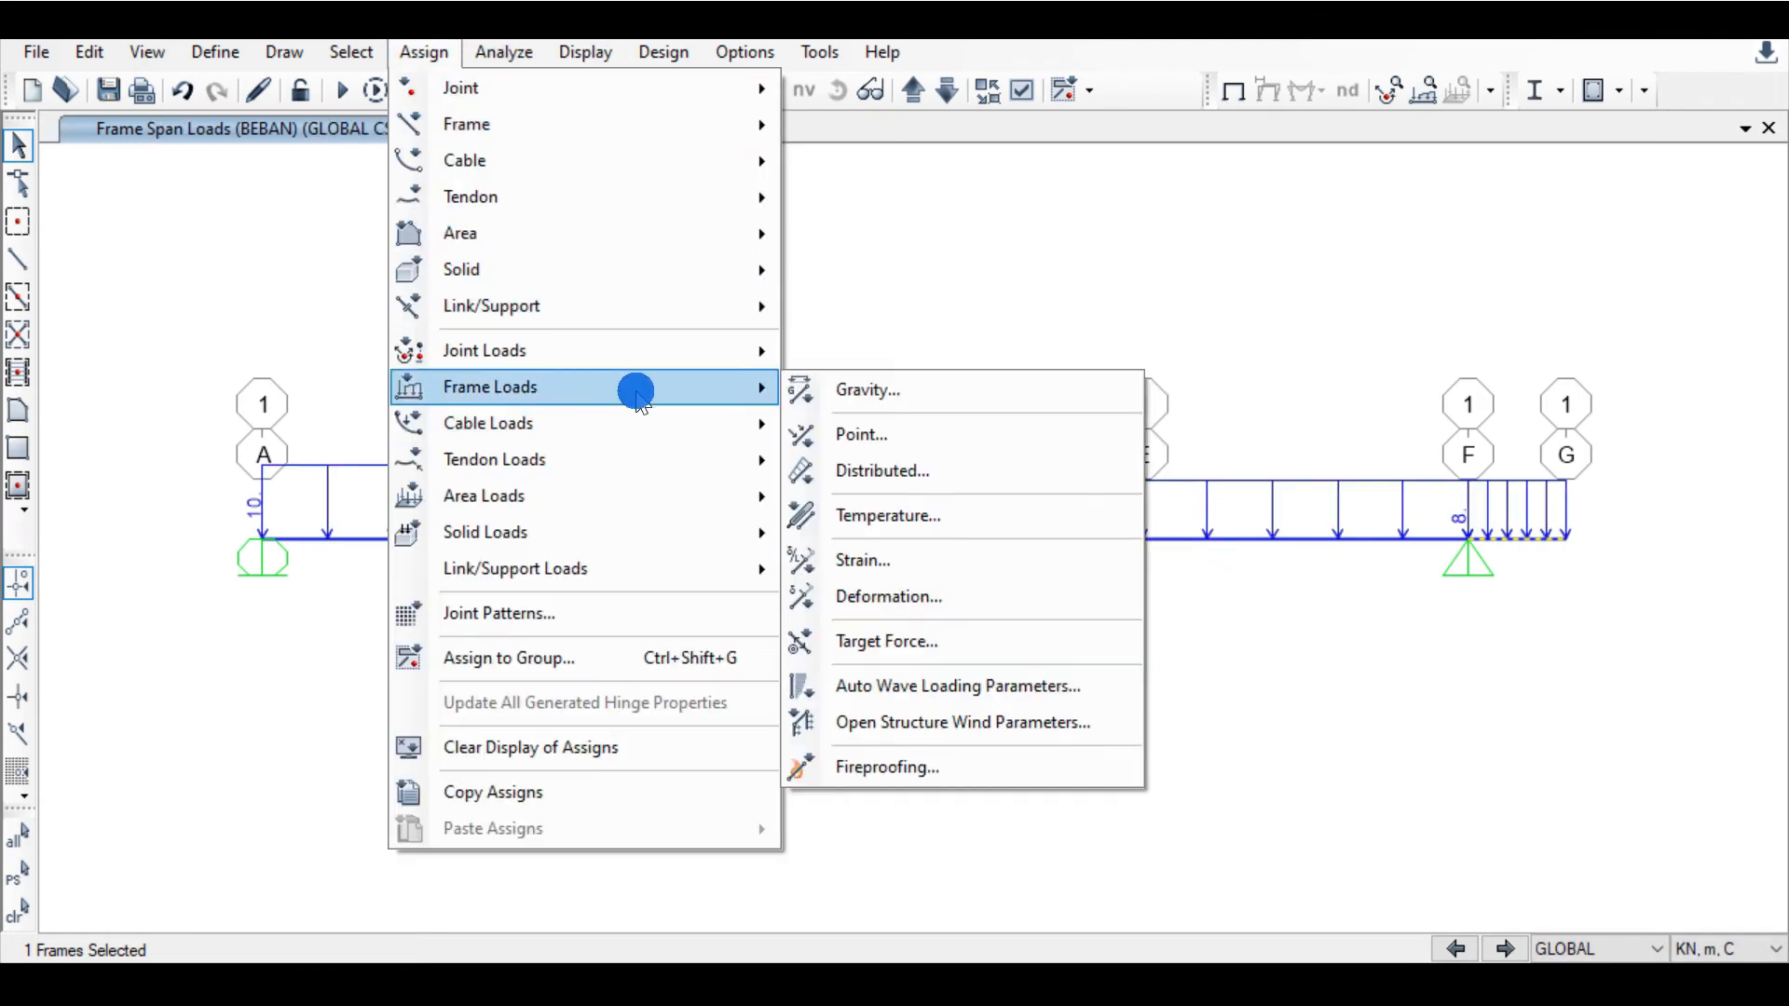
pyautogui.click(859, 435)
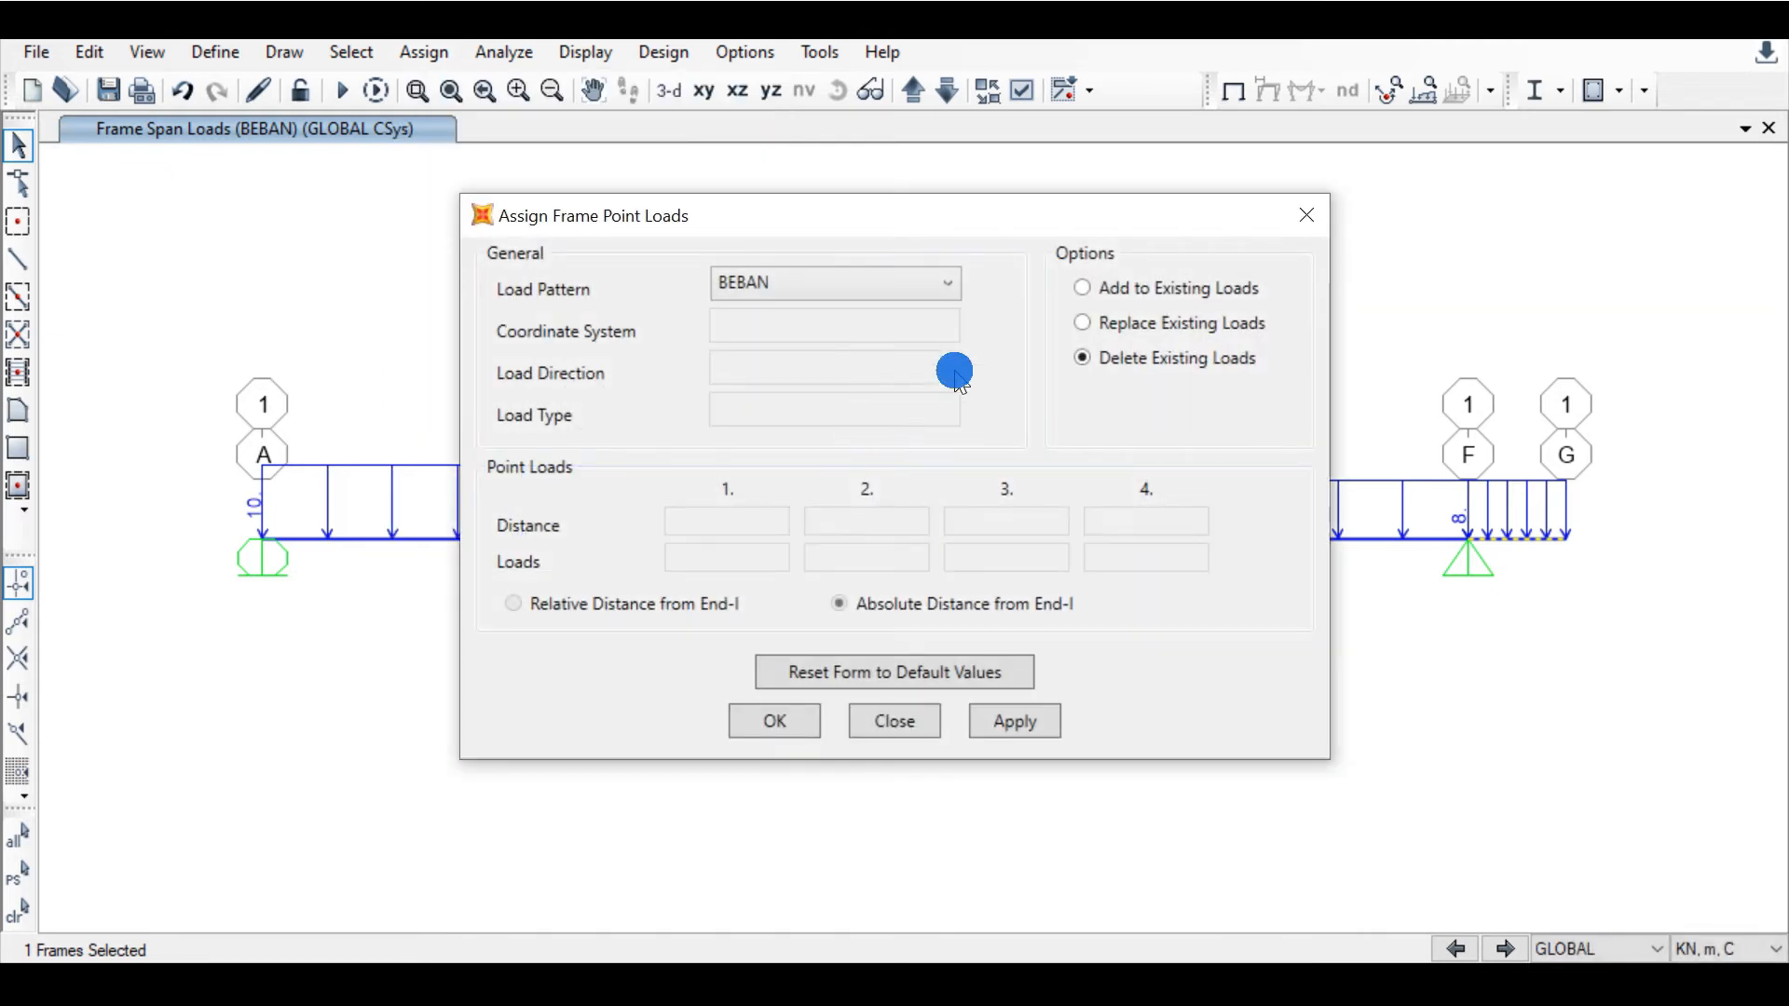
pyautogui.click(1082, 287)
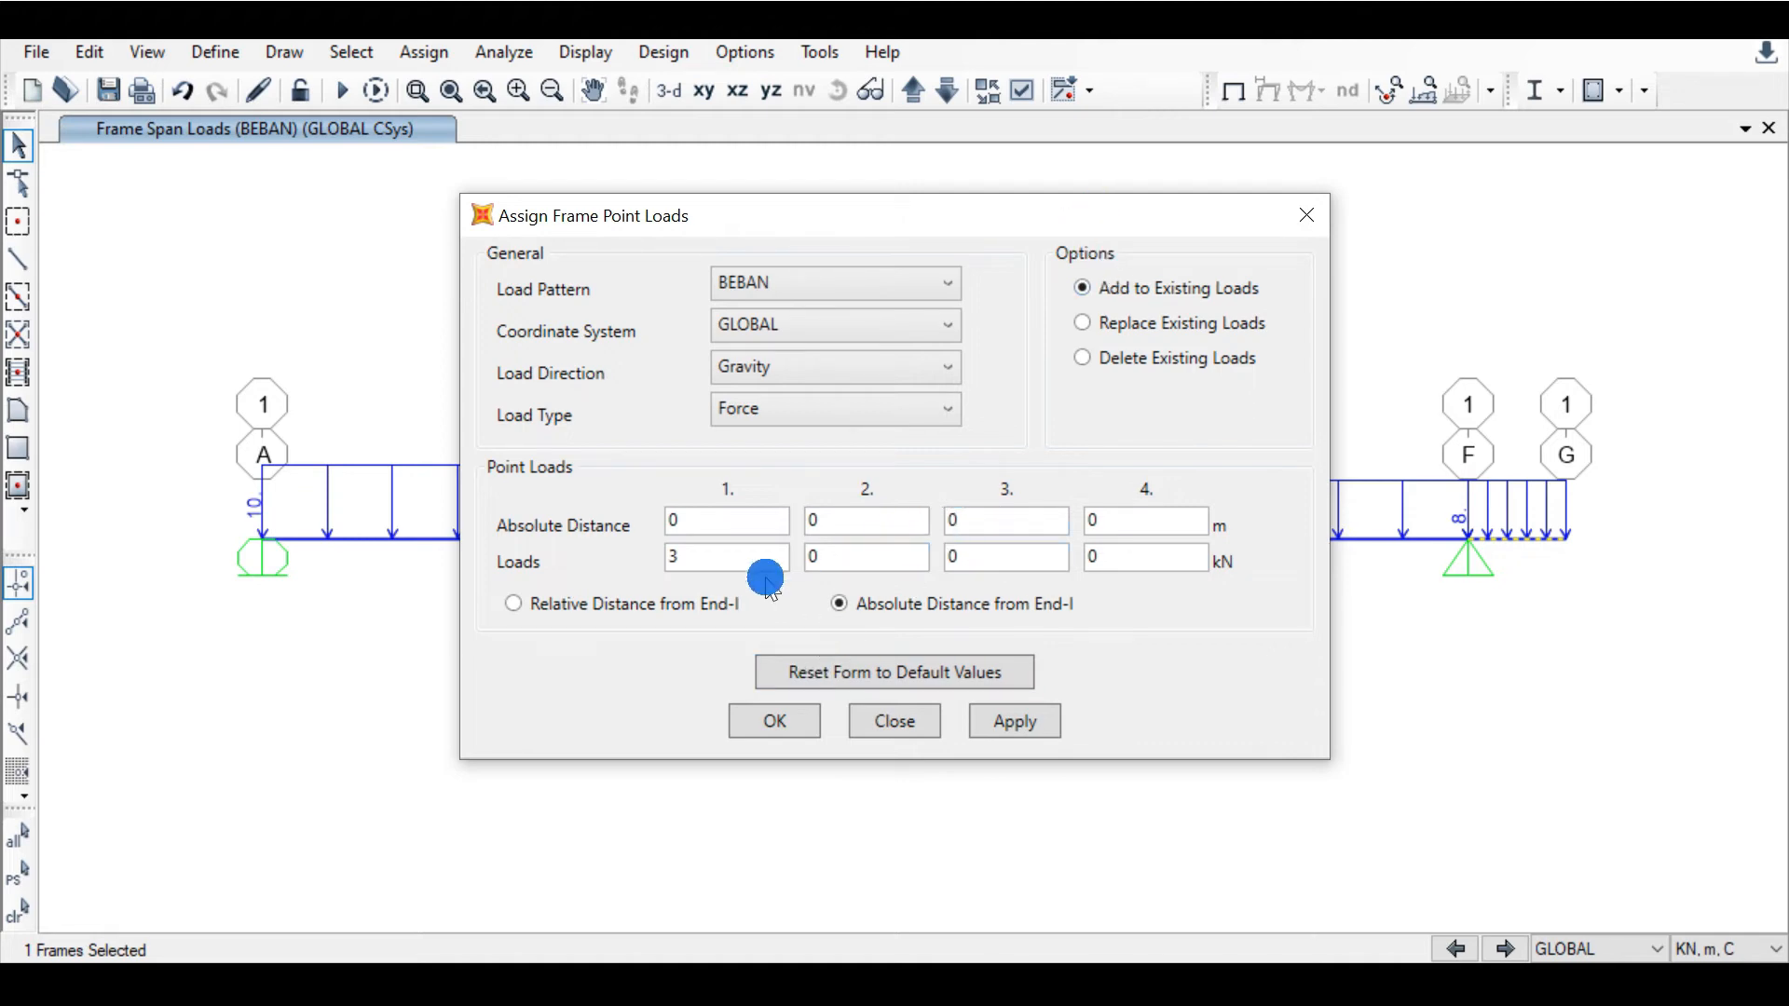
pyautogui.doubleClick(738, 563)
pyautogui.write('0')
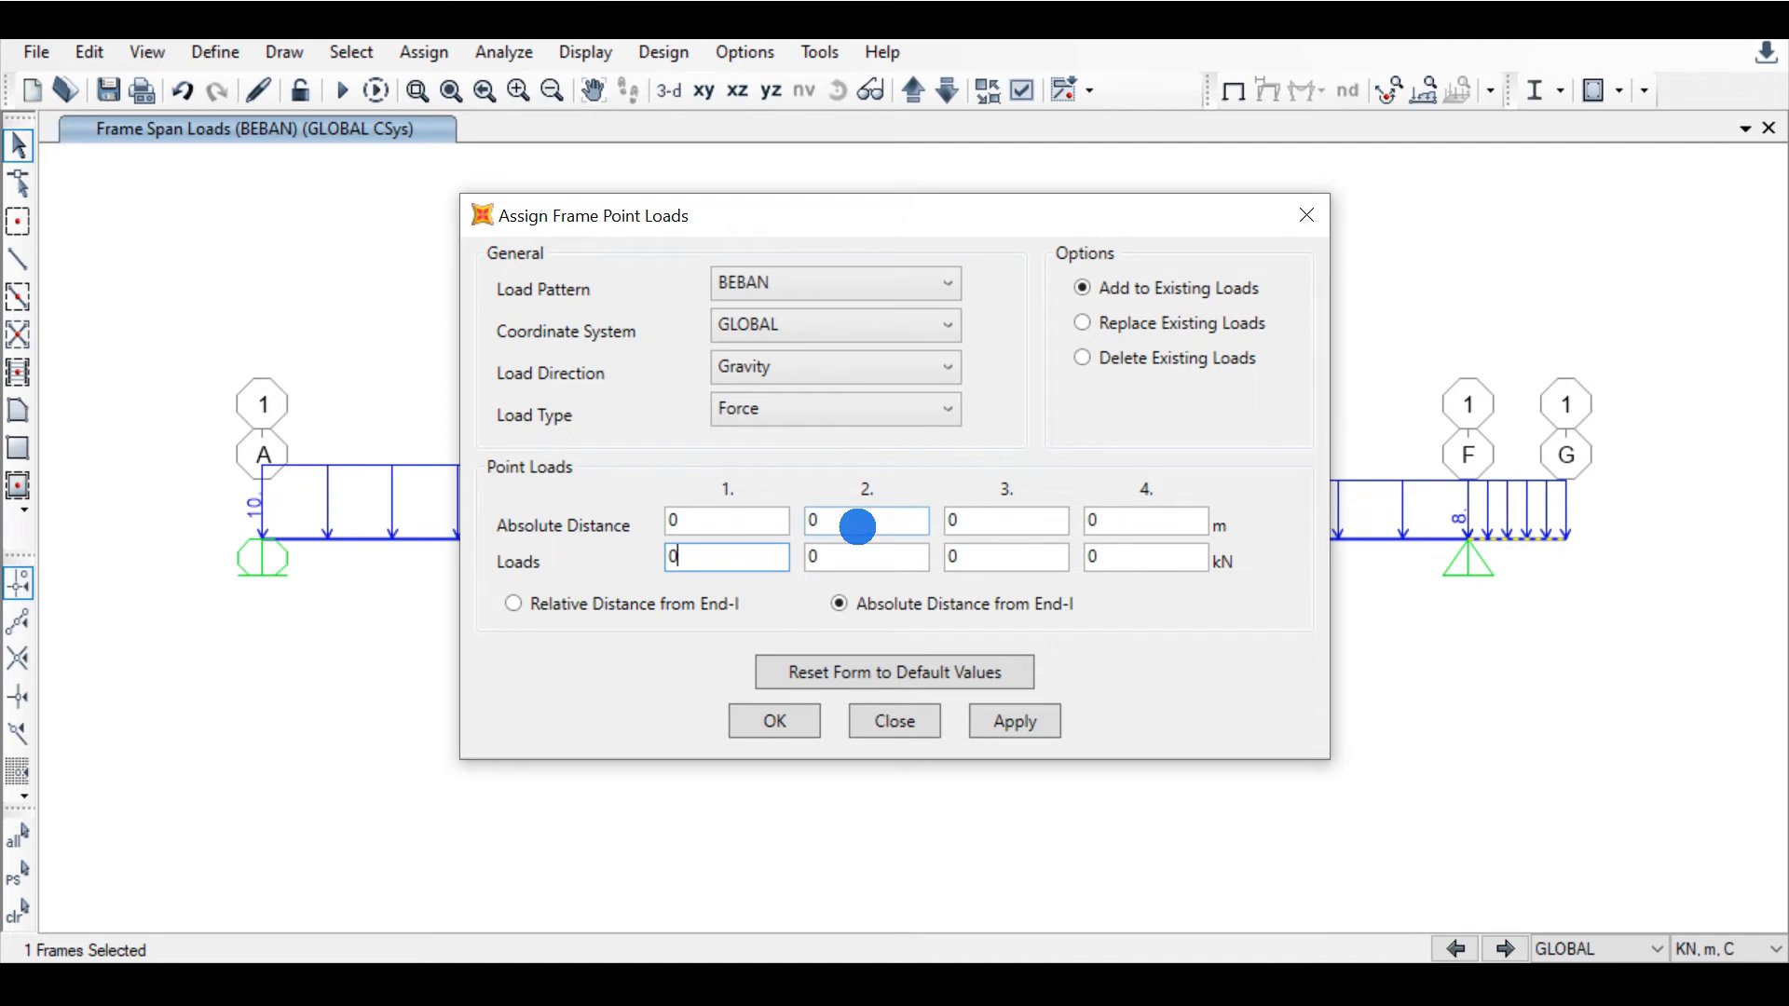
pyautogui.doubleClick(857, 526)
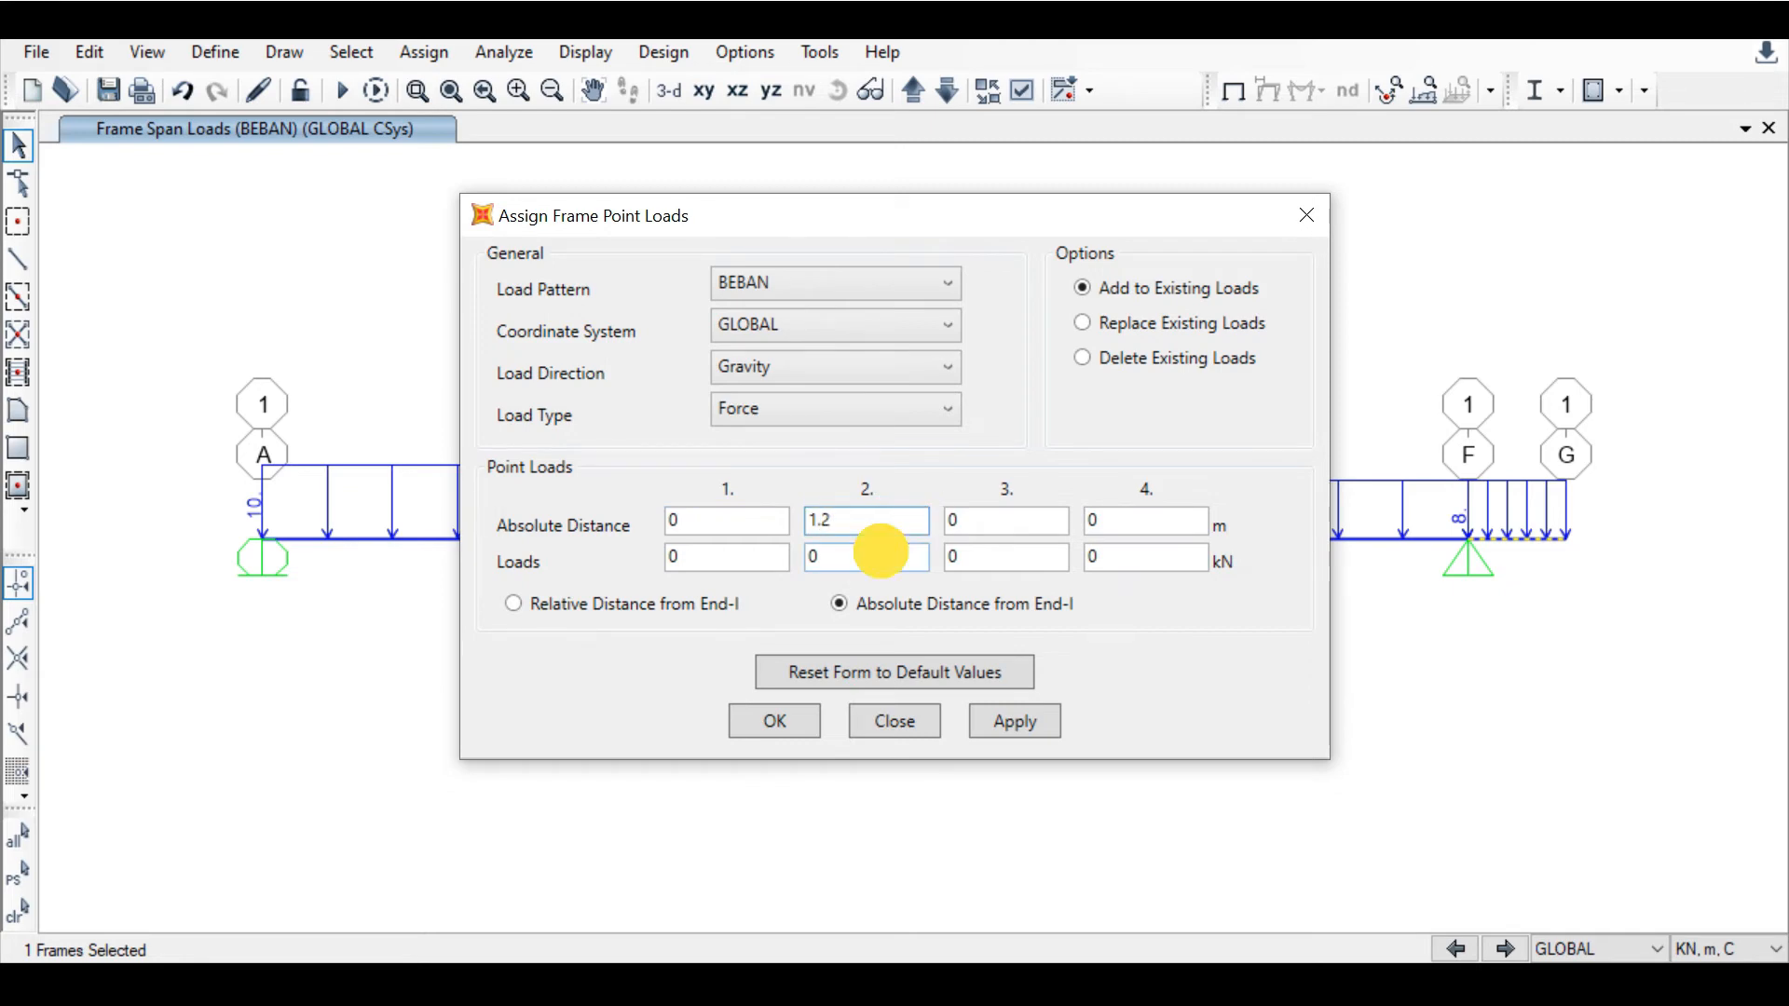
pyautogui.doubleClick(879, 556)
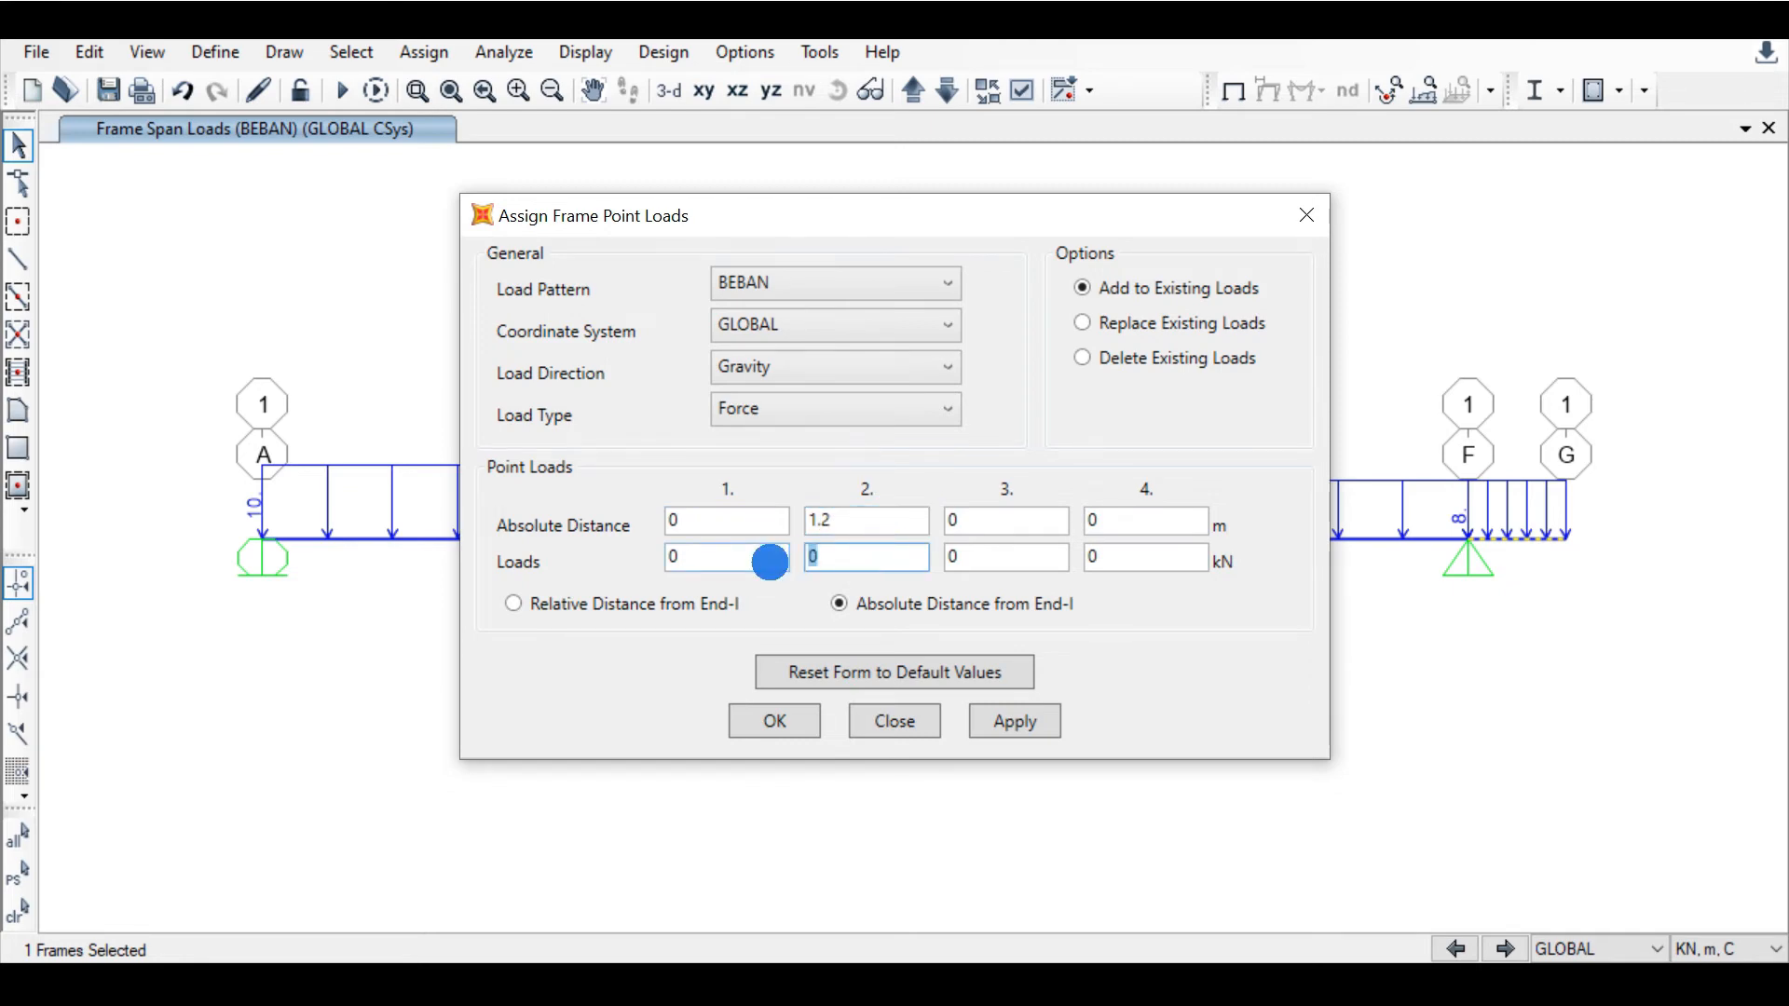
pyautogui.click(995, 727)
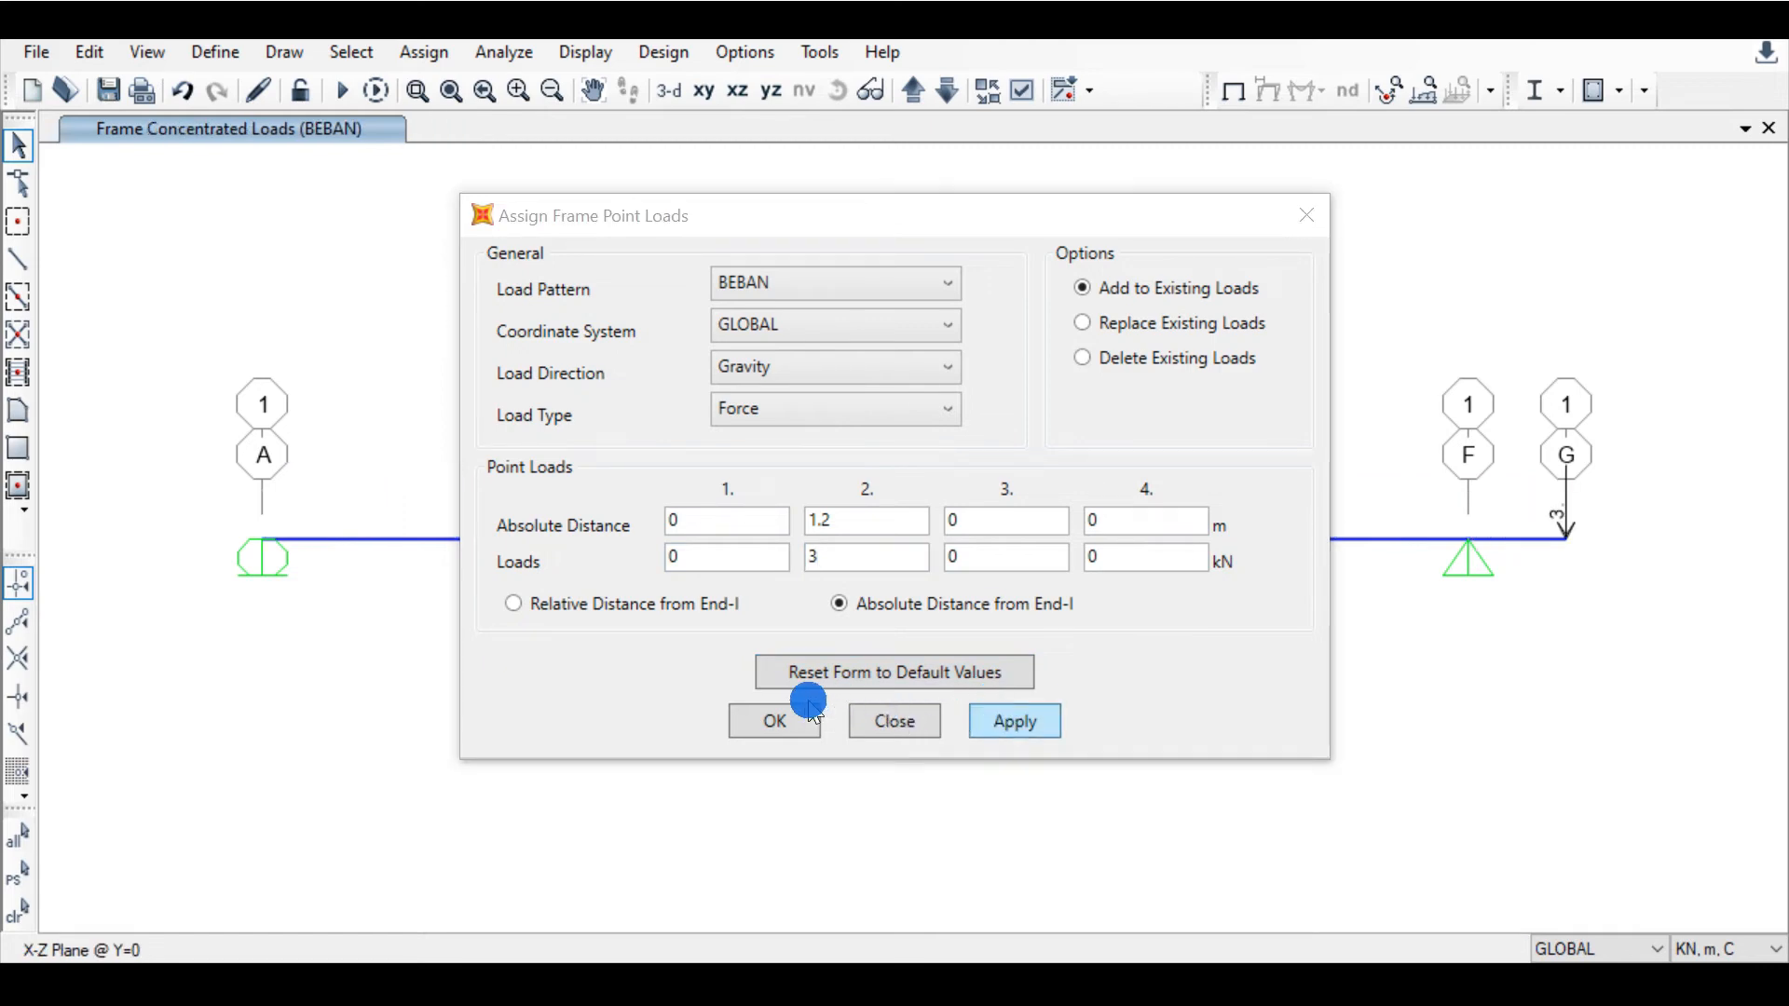
pyautogui.click(753, 721)
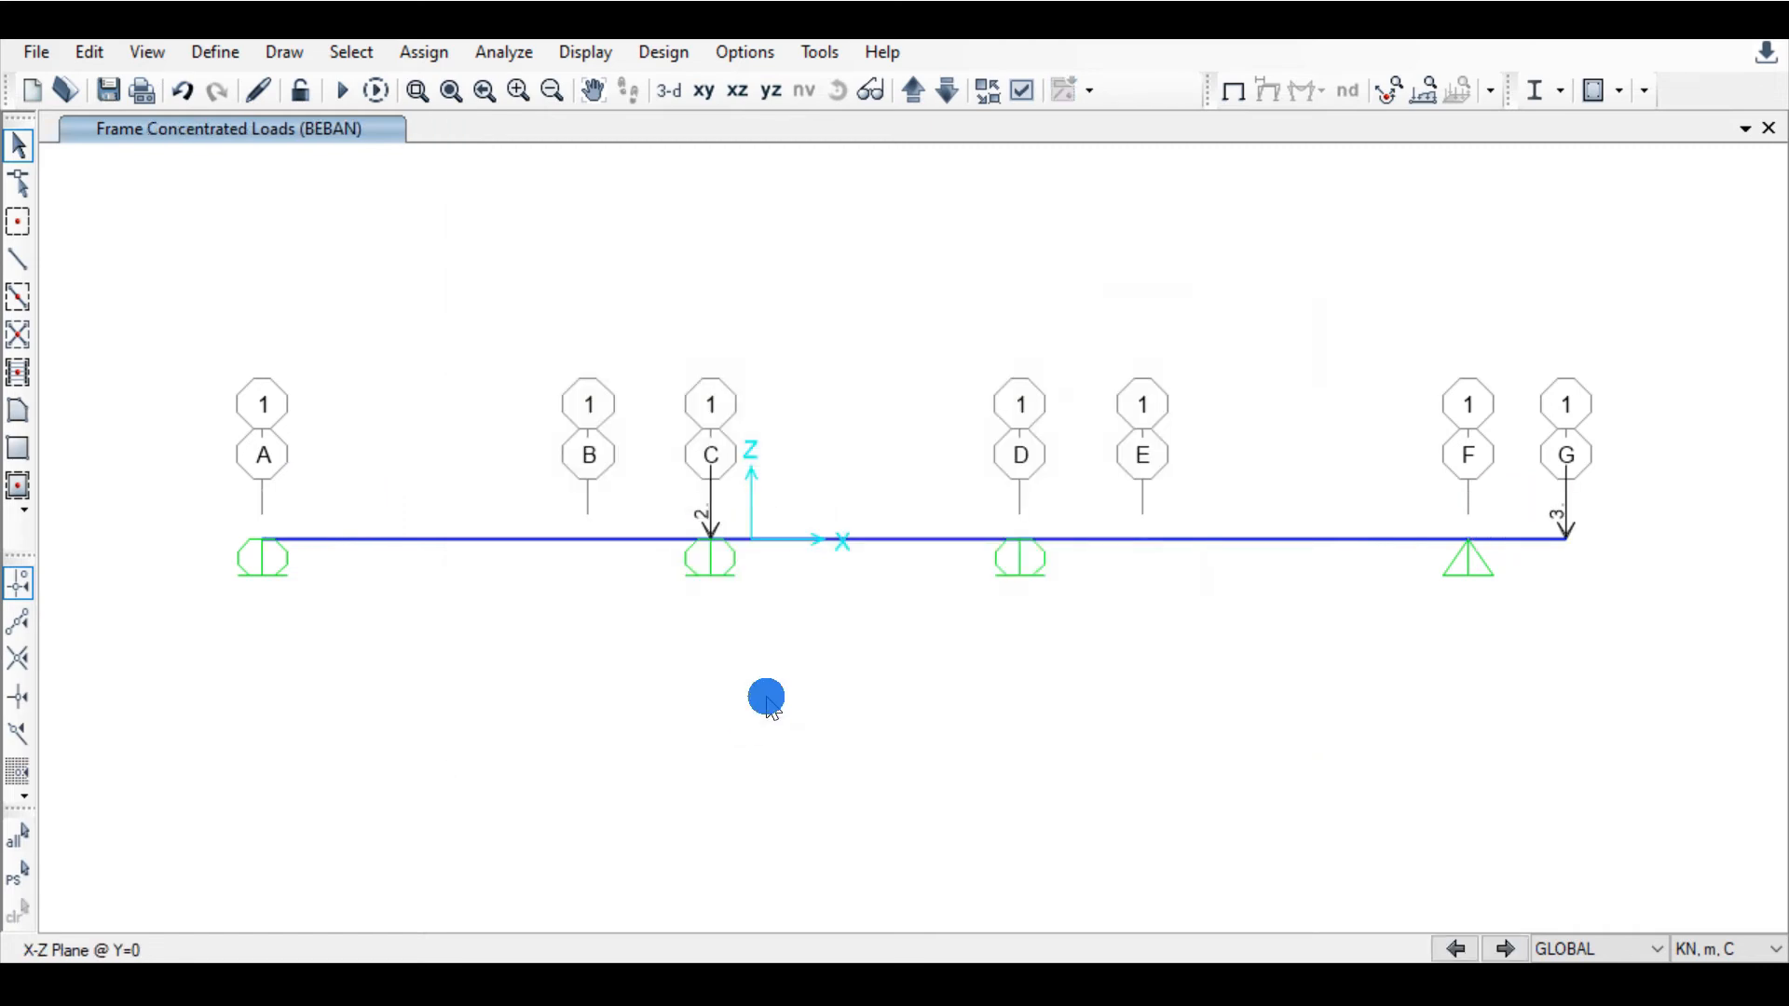
# Step: Display the BEBAN frame span loads with their values and joint loads, and compare them with the Word problem sheet
pyautogui.click(587, 56)
pyautogui.moveTo(711, 193)
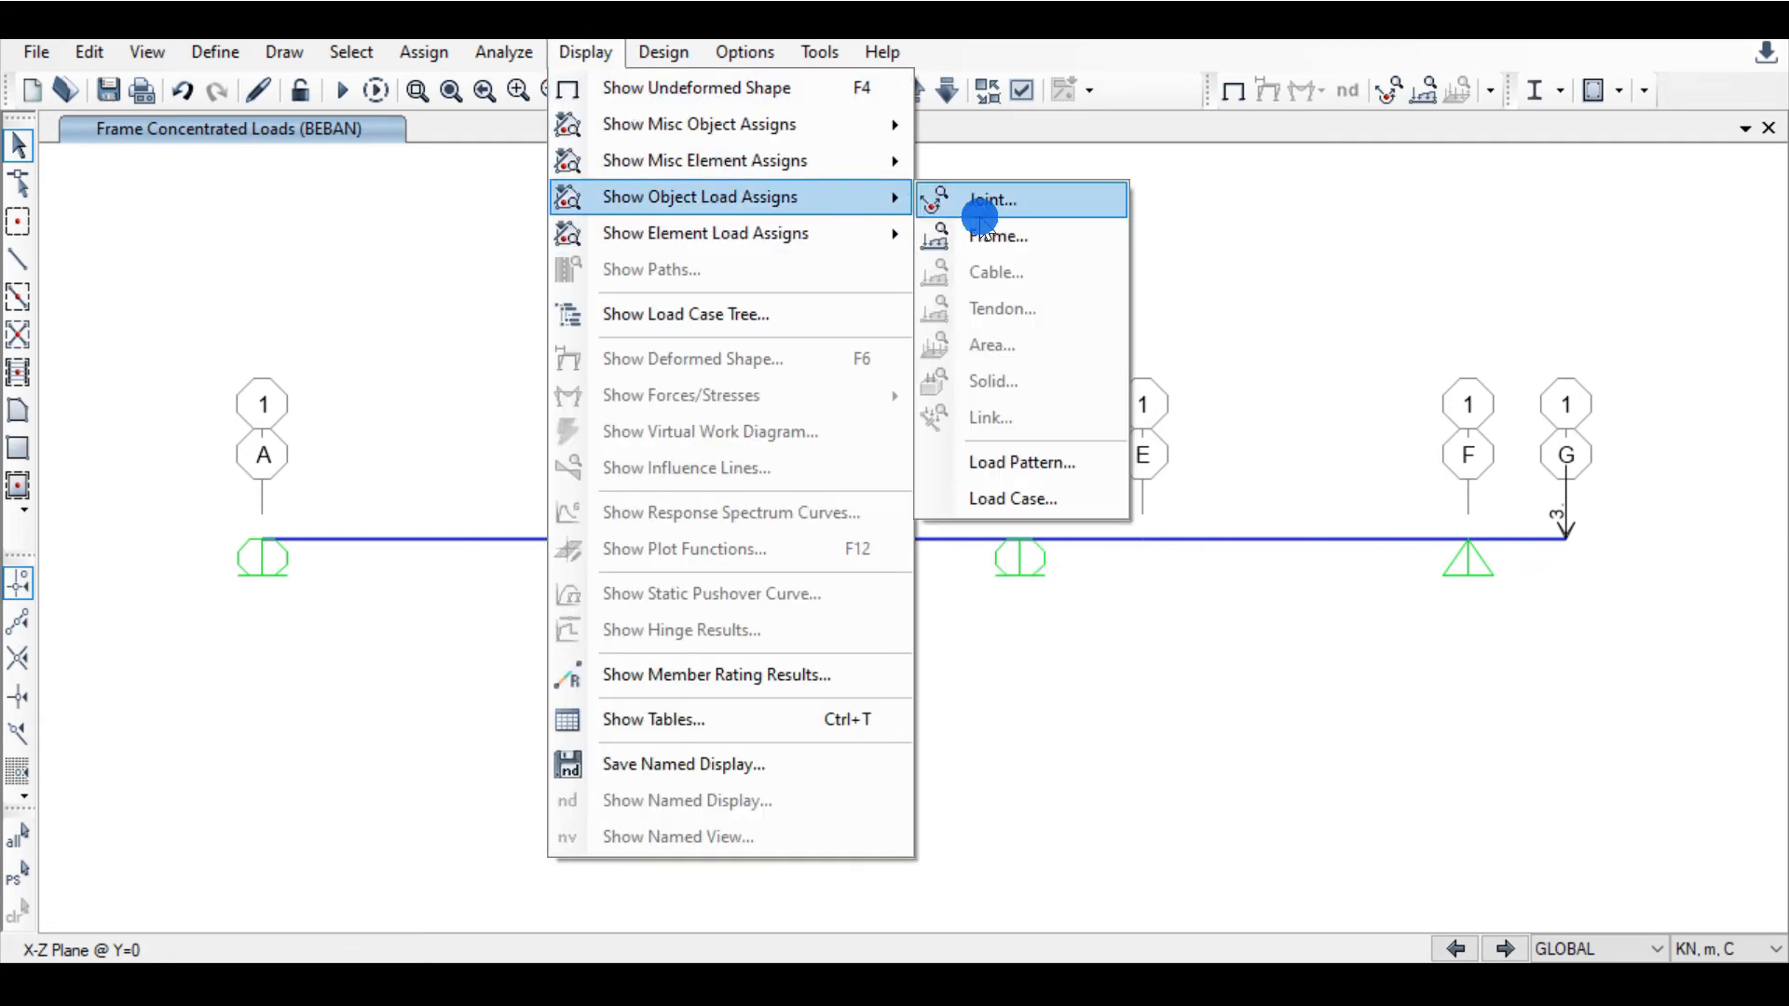
pyautogui.click(1011, 236)
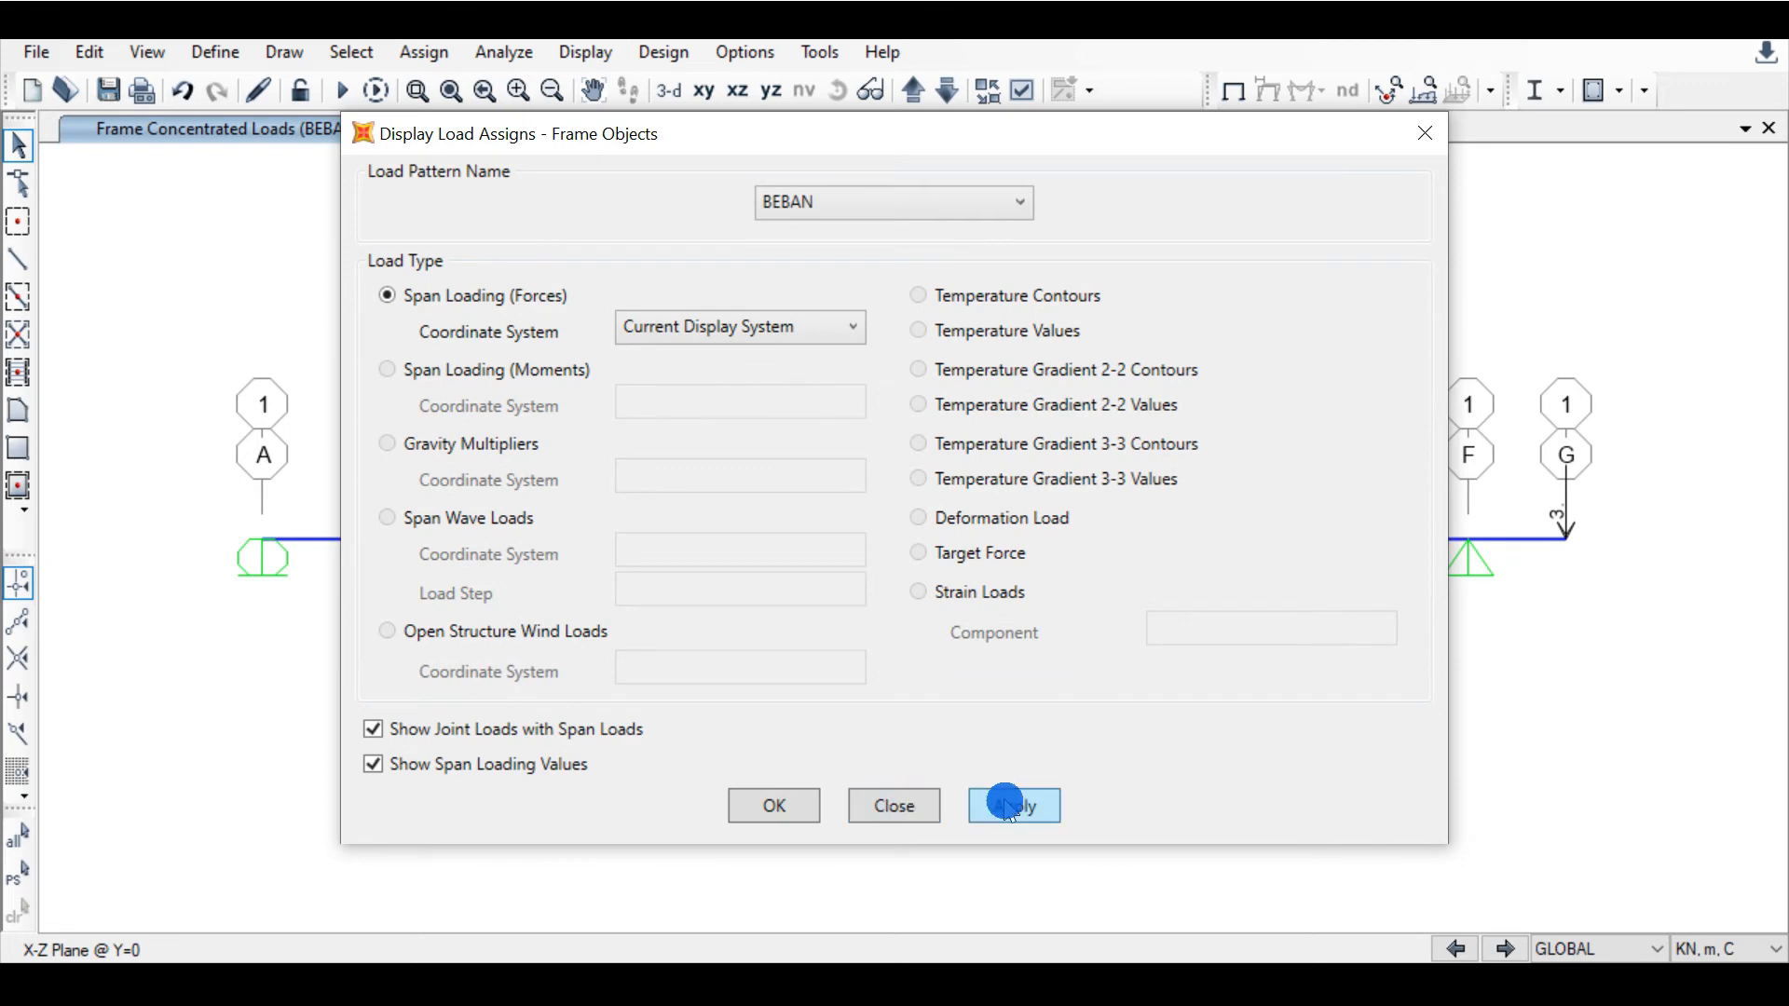
pyautogui.click(1007, 807)
pyautogui.click(755, 805)
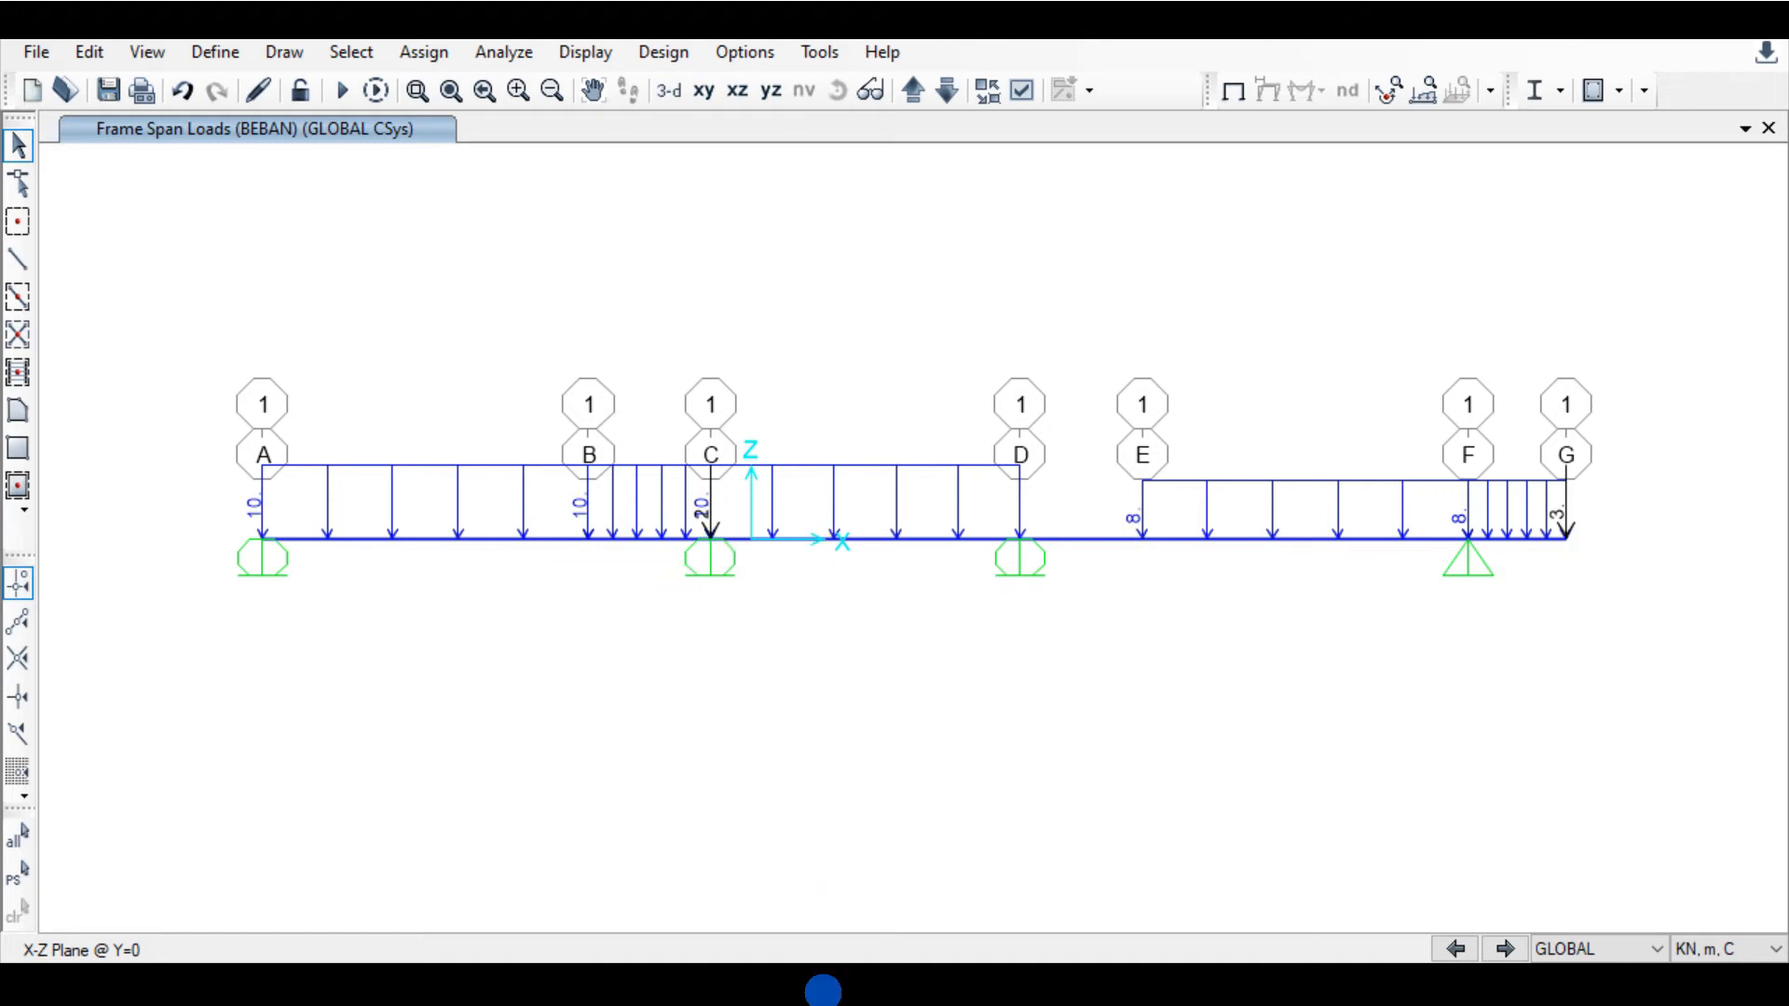
pyautogui.click(791, 987)
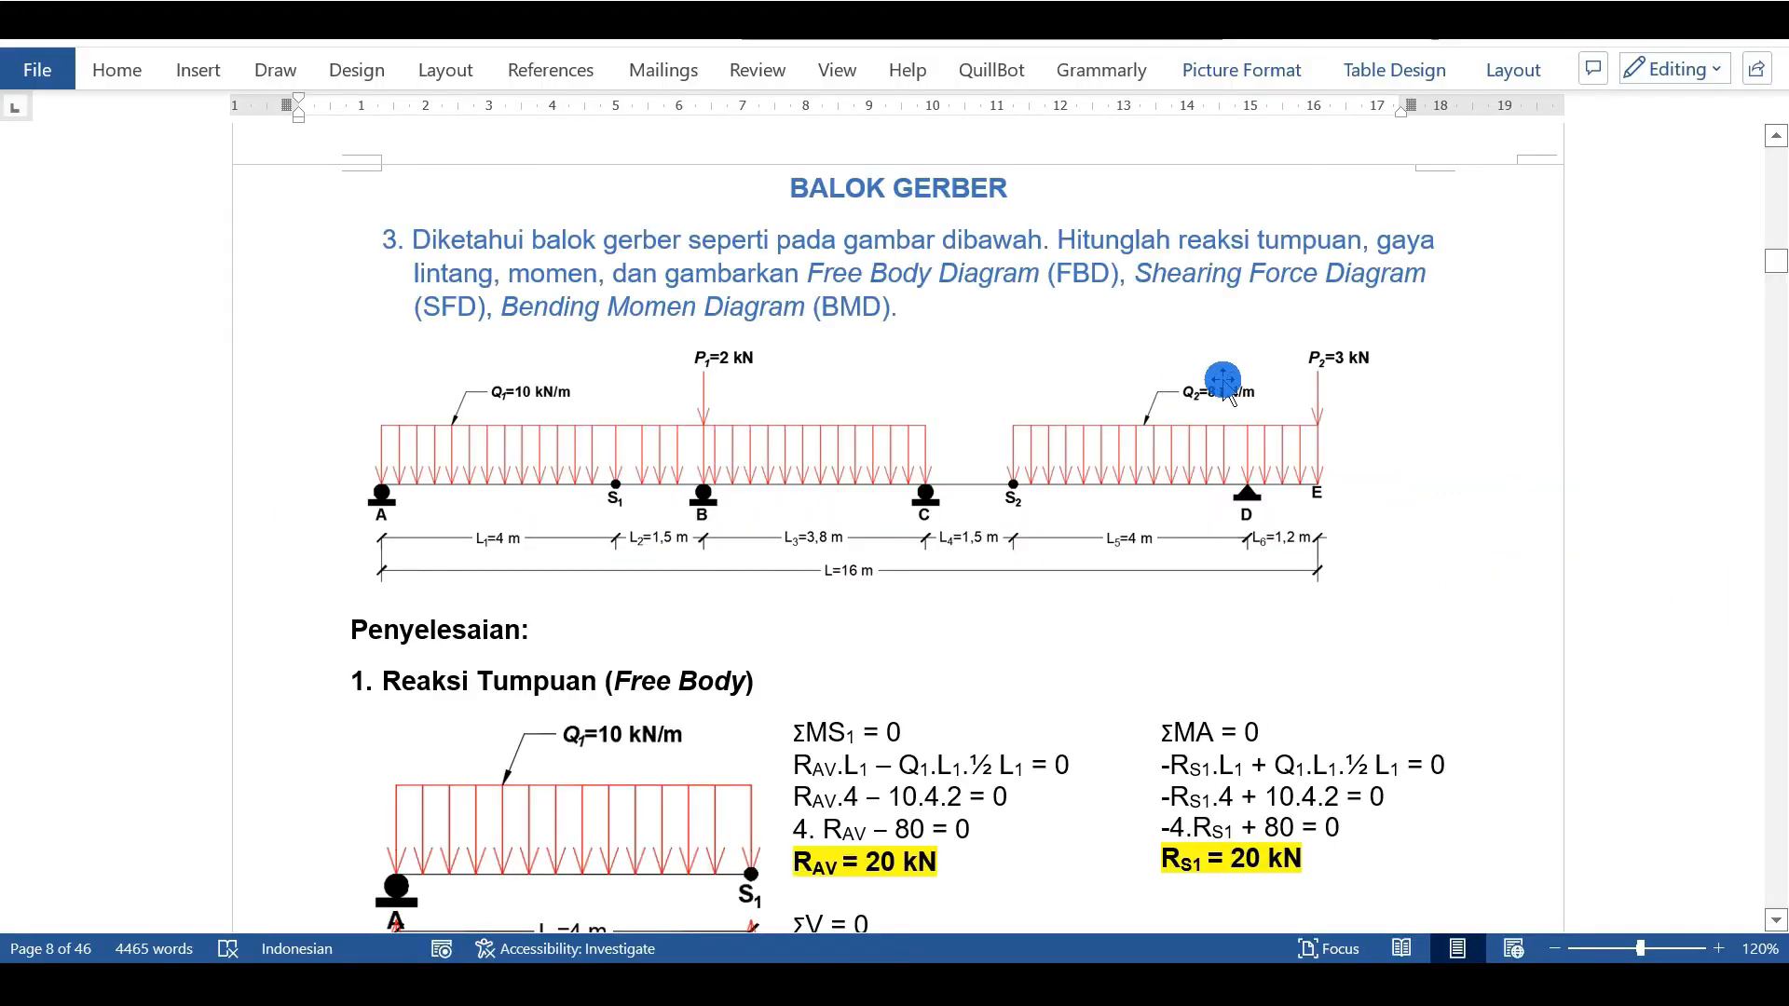
pyautogui.click(857, 987)
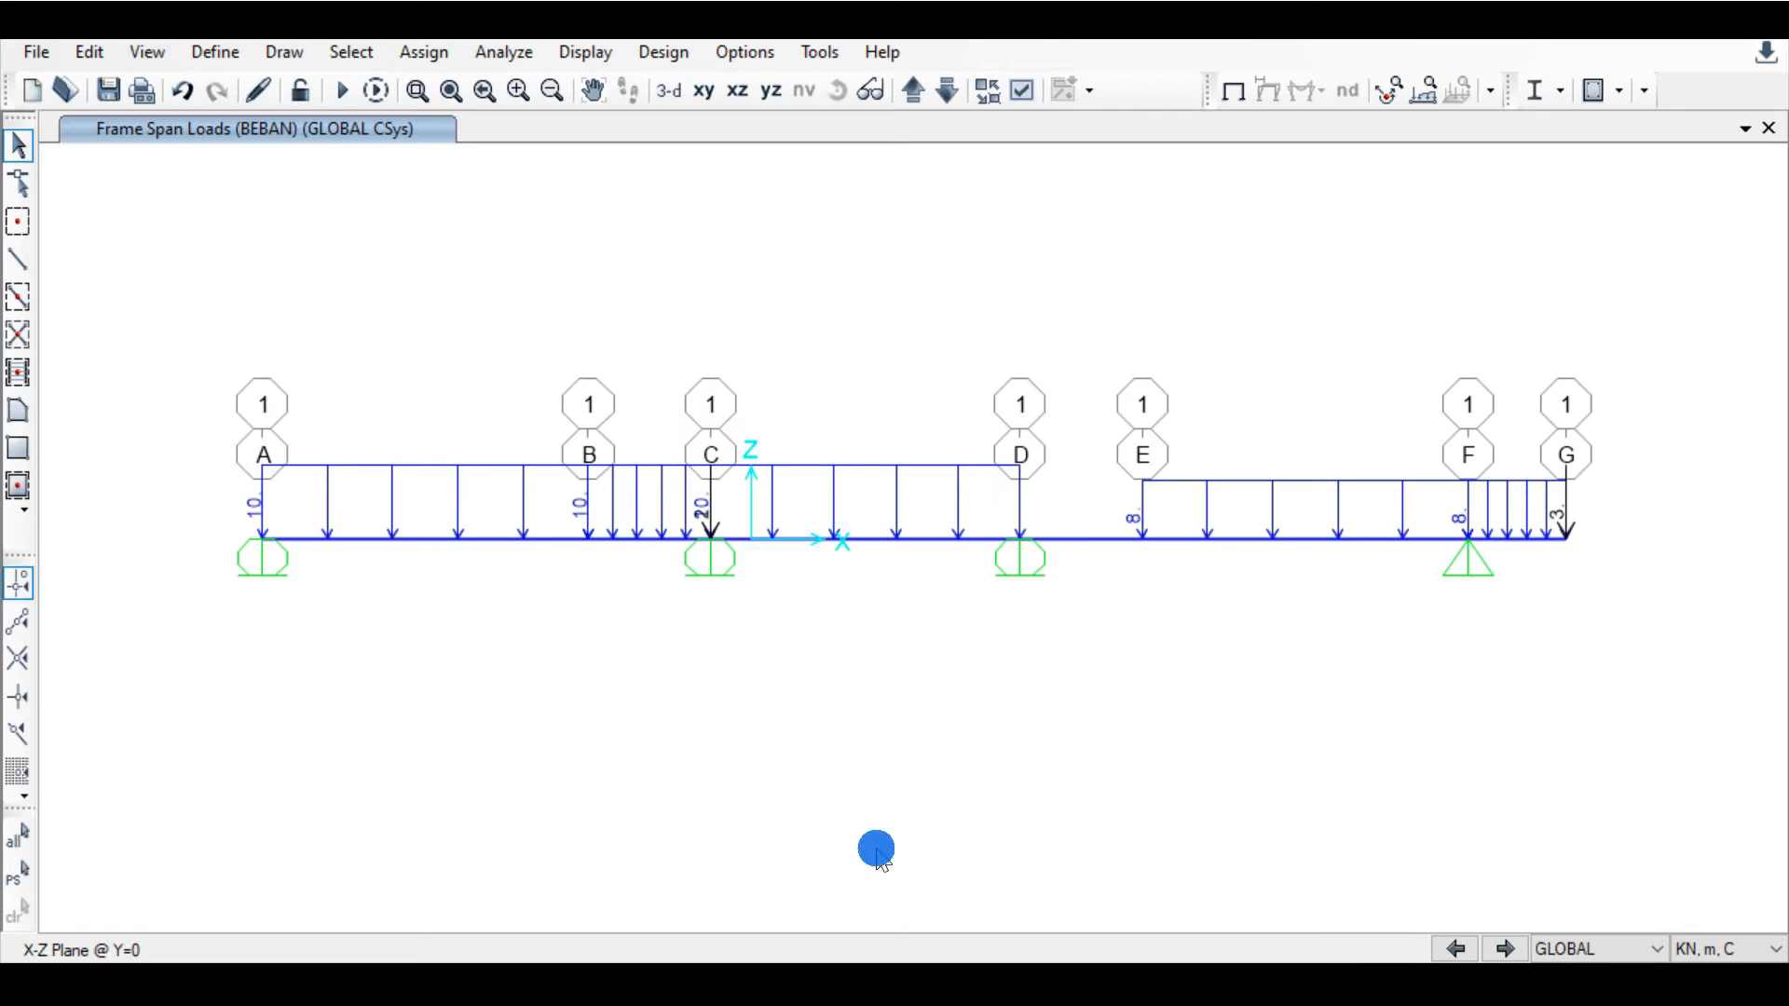
# Step: Set the analysis options to Plane Frame degrees of freedom in the XZ plane
pyautogui.click(508, 50)
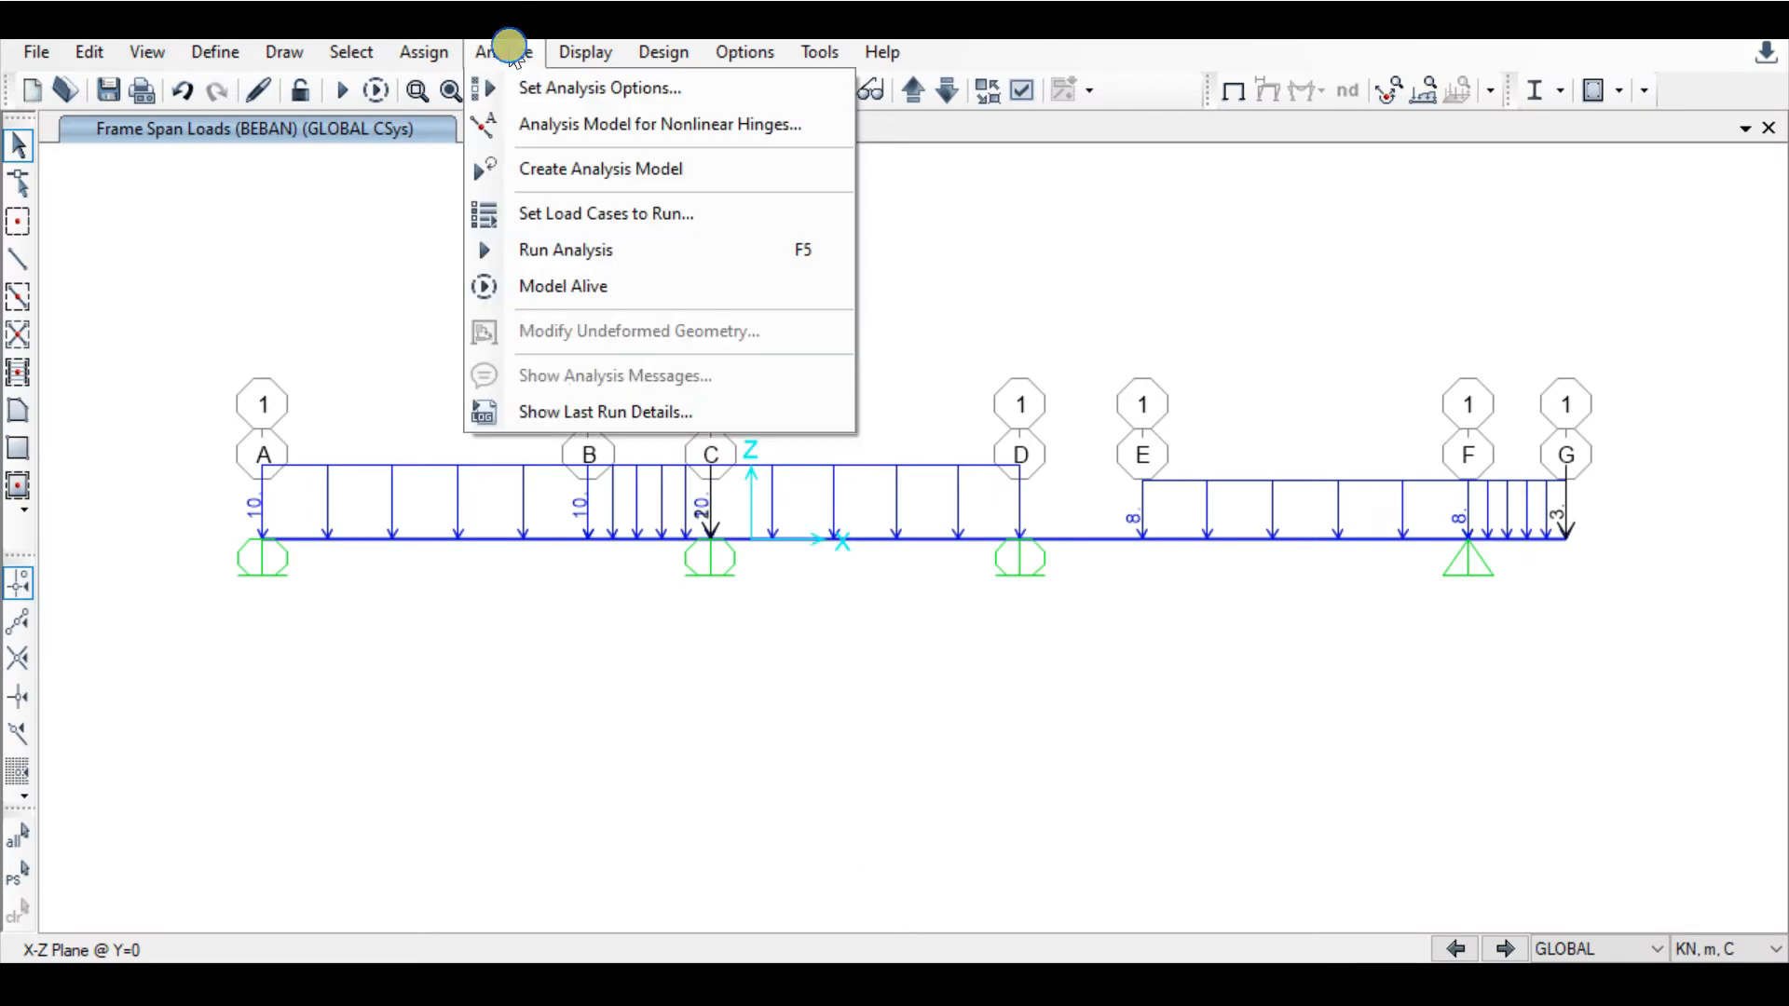
pyautogui.click(487, 87)
pyautogui.click(753, 463)
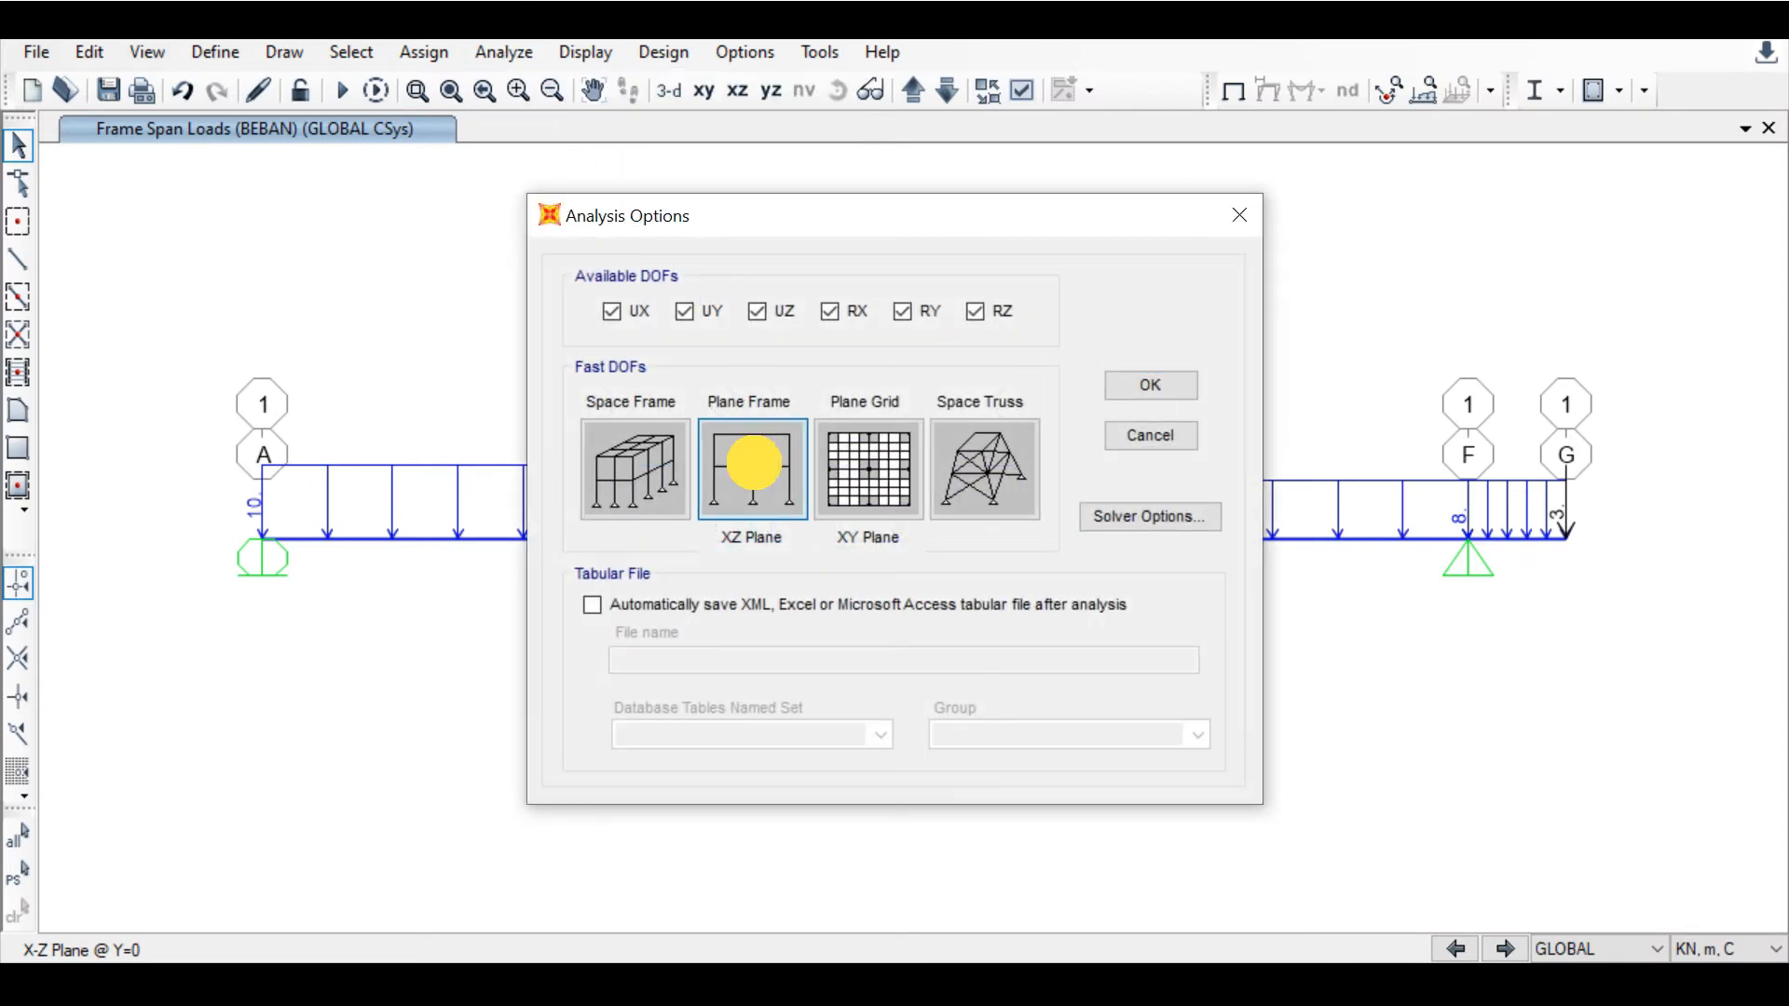
pyautogui.click(1148, 386)
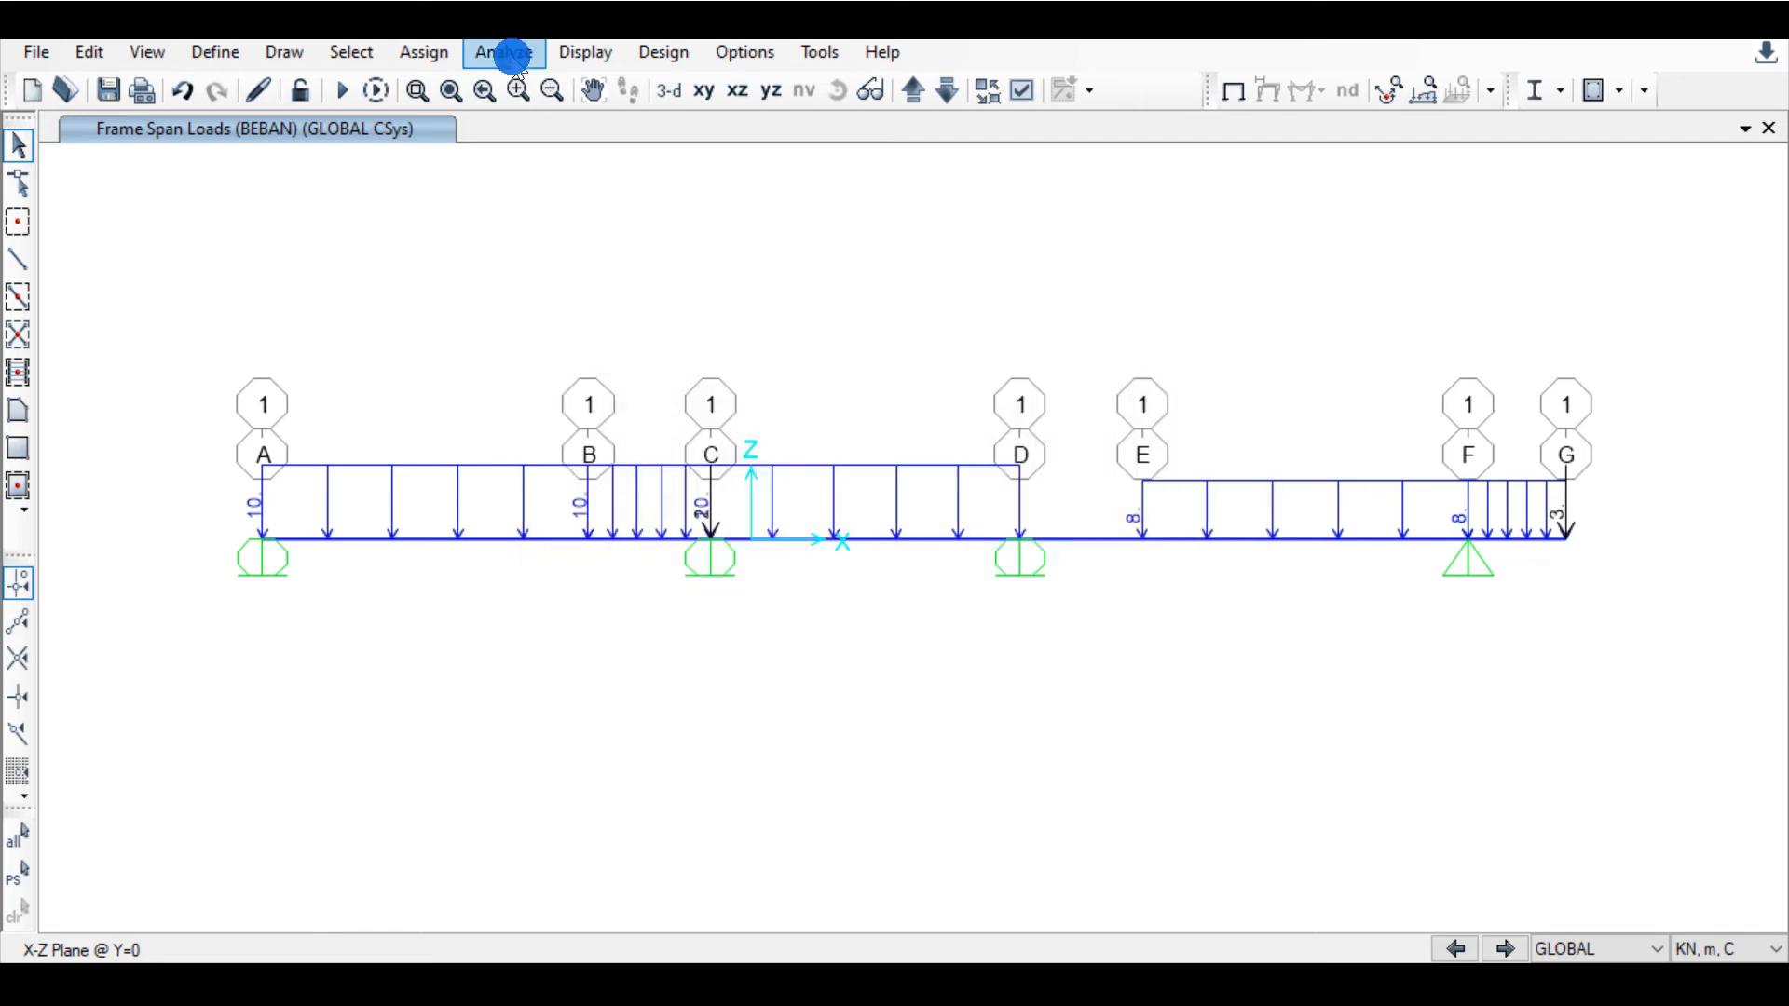
# Step: Set the DEAD and MODAL load cases to Do Not Run, keeping only BEBAN active for the analysis
pyautogui.click(508, 52)
pyautogui.click(579, 248)
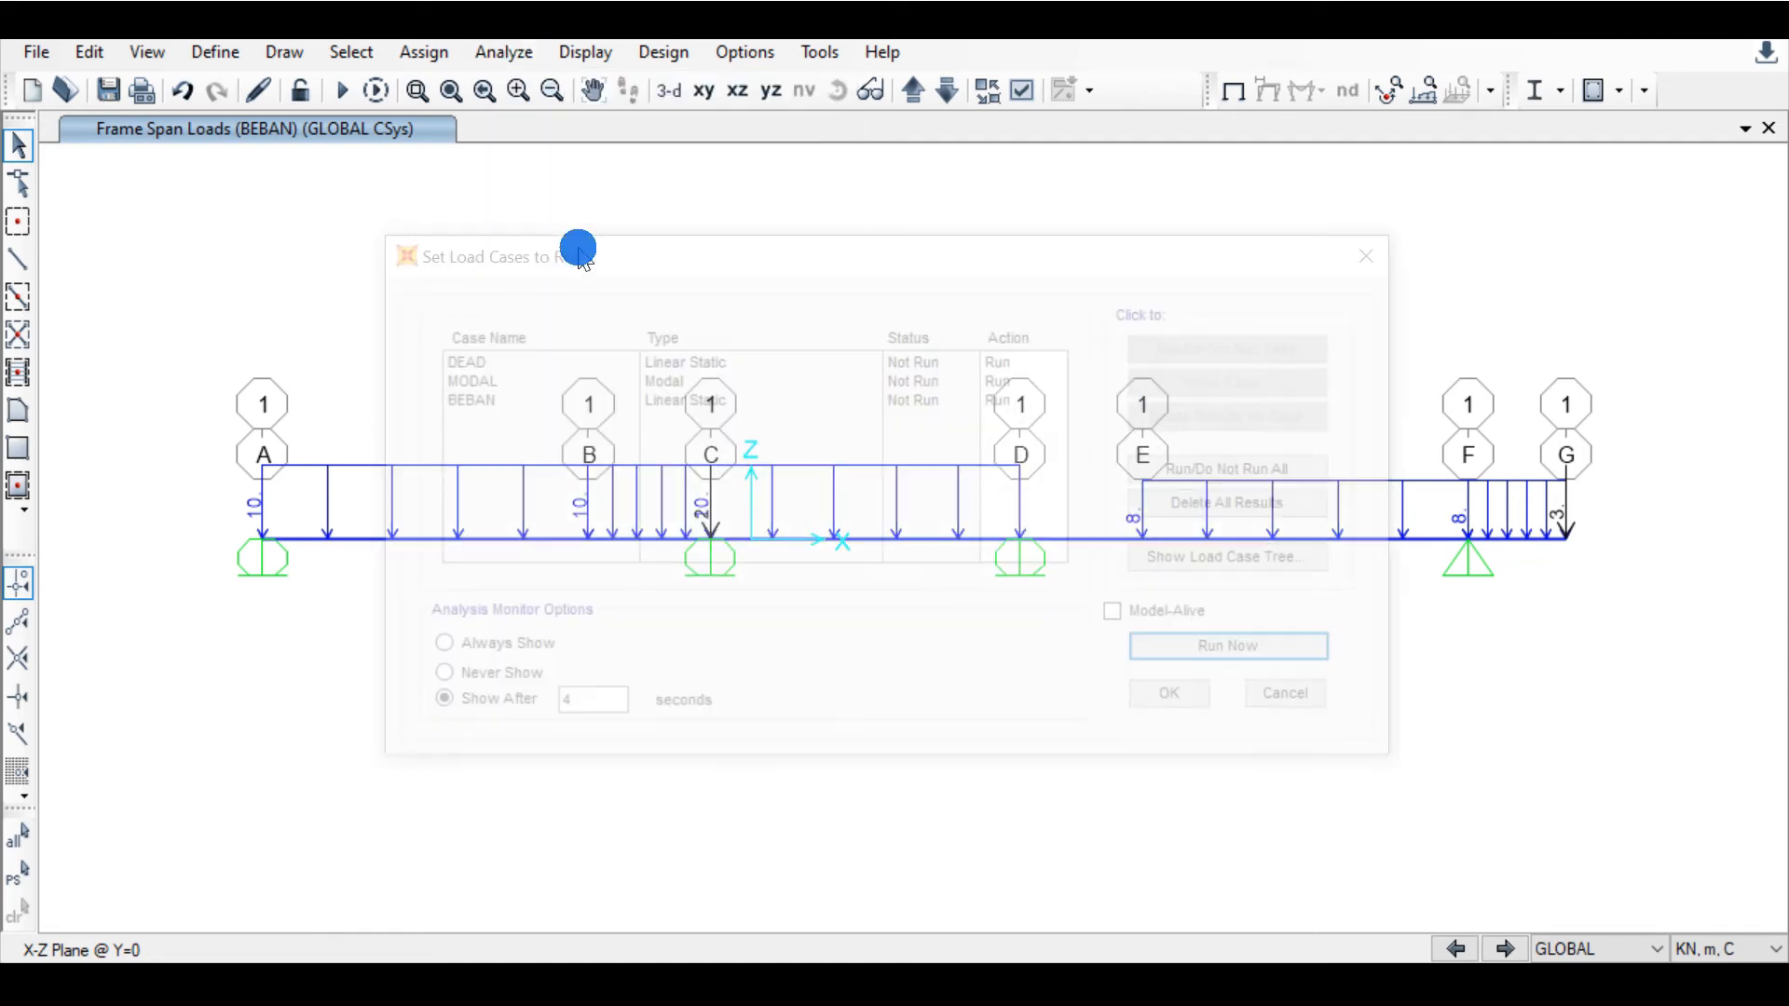
pyautogui.click(1010, 363)
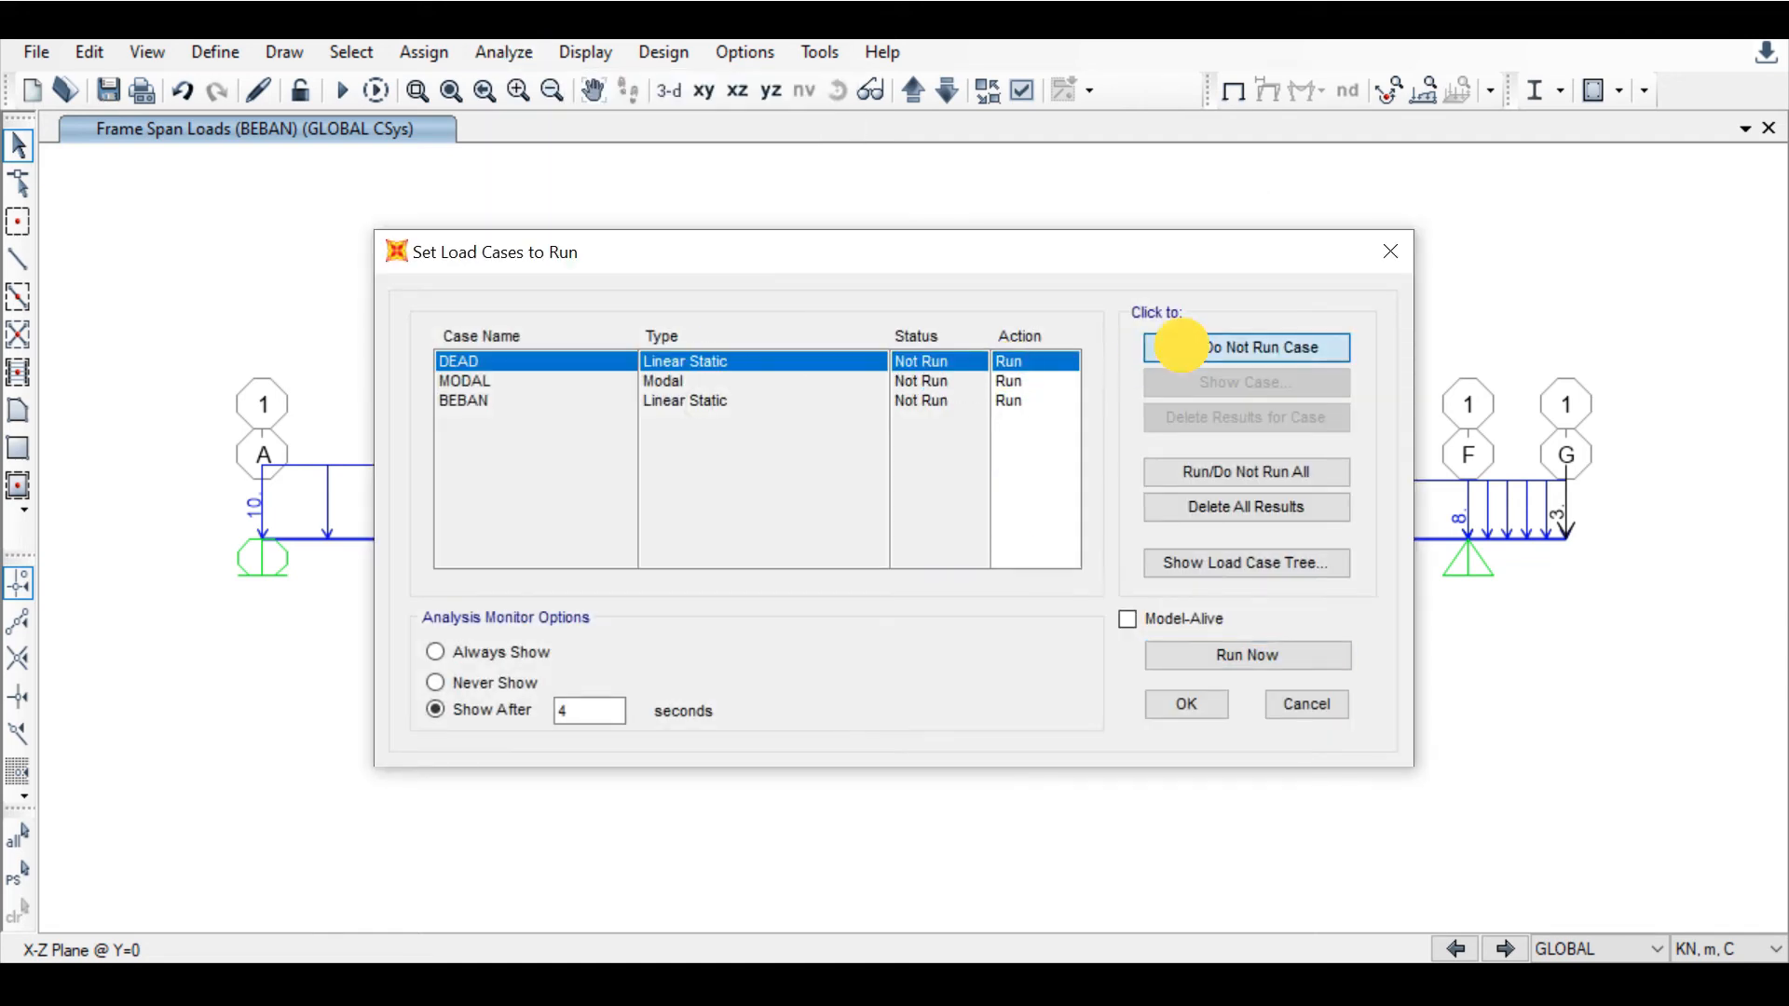
pyautogui.click(1181, 347)
pyautogui.click(1006, 381)
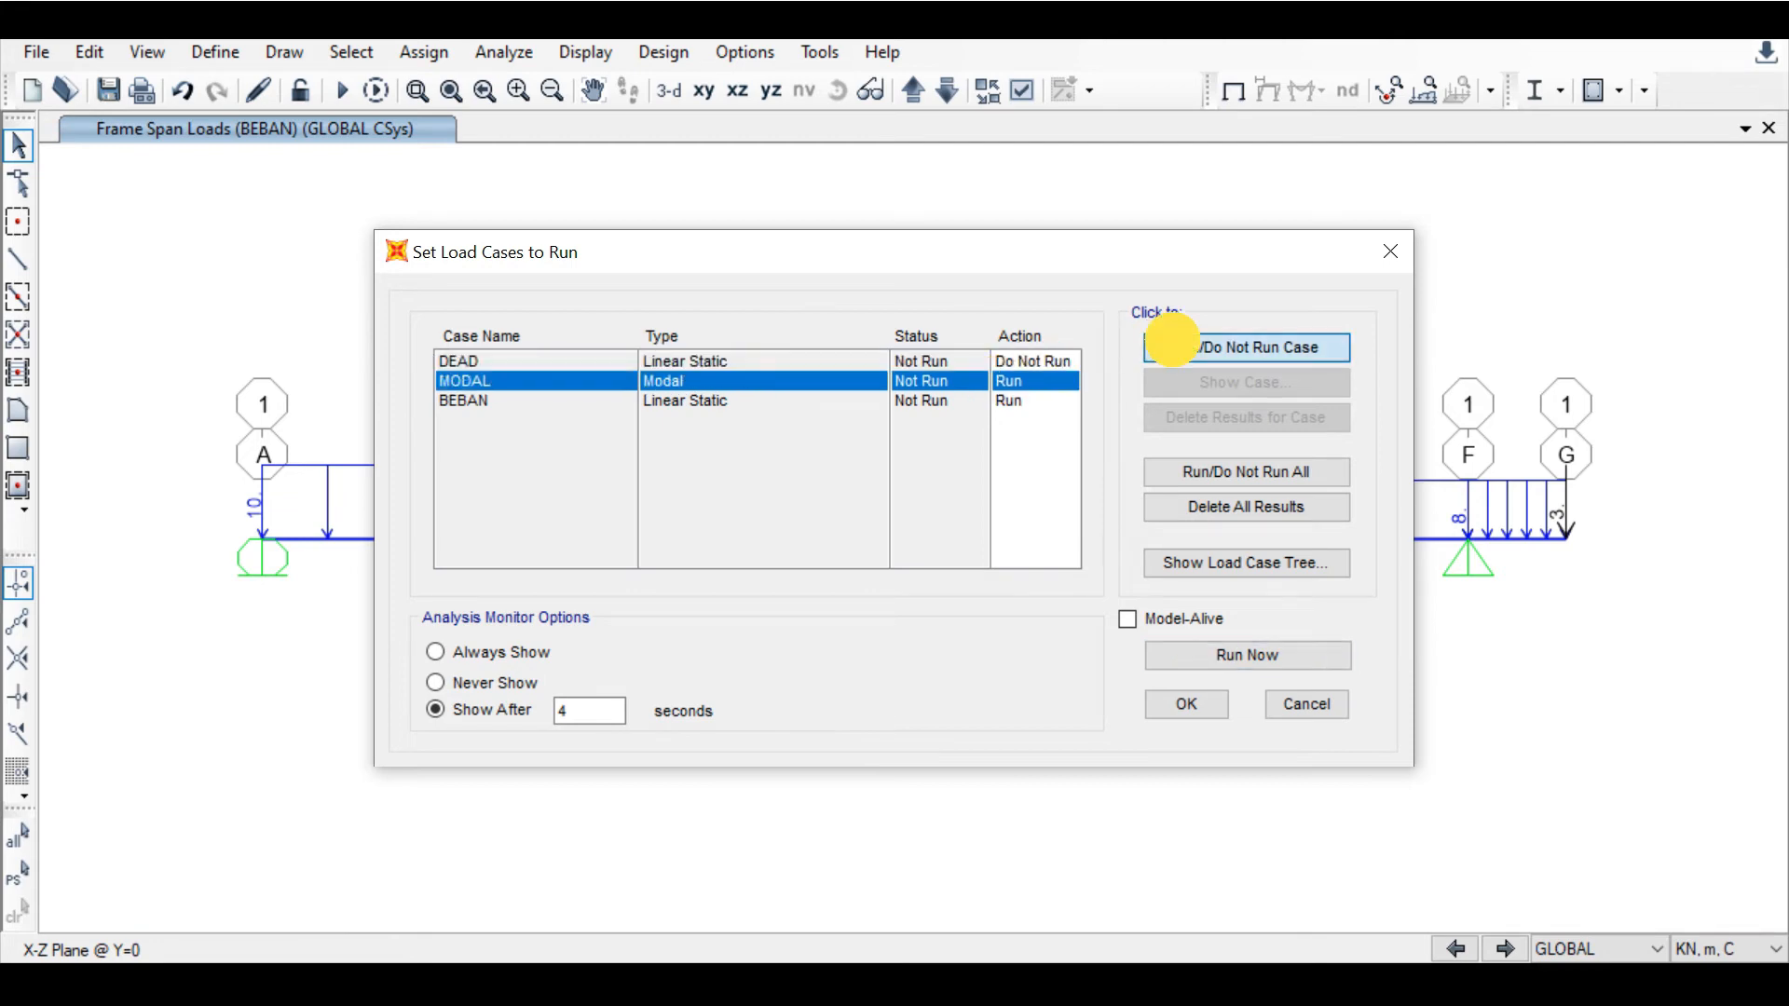
pyautogui.click(1171, 344)
pyautogui.click(1003, 400)
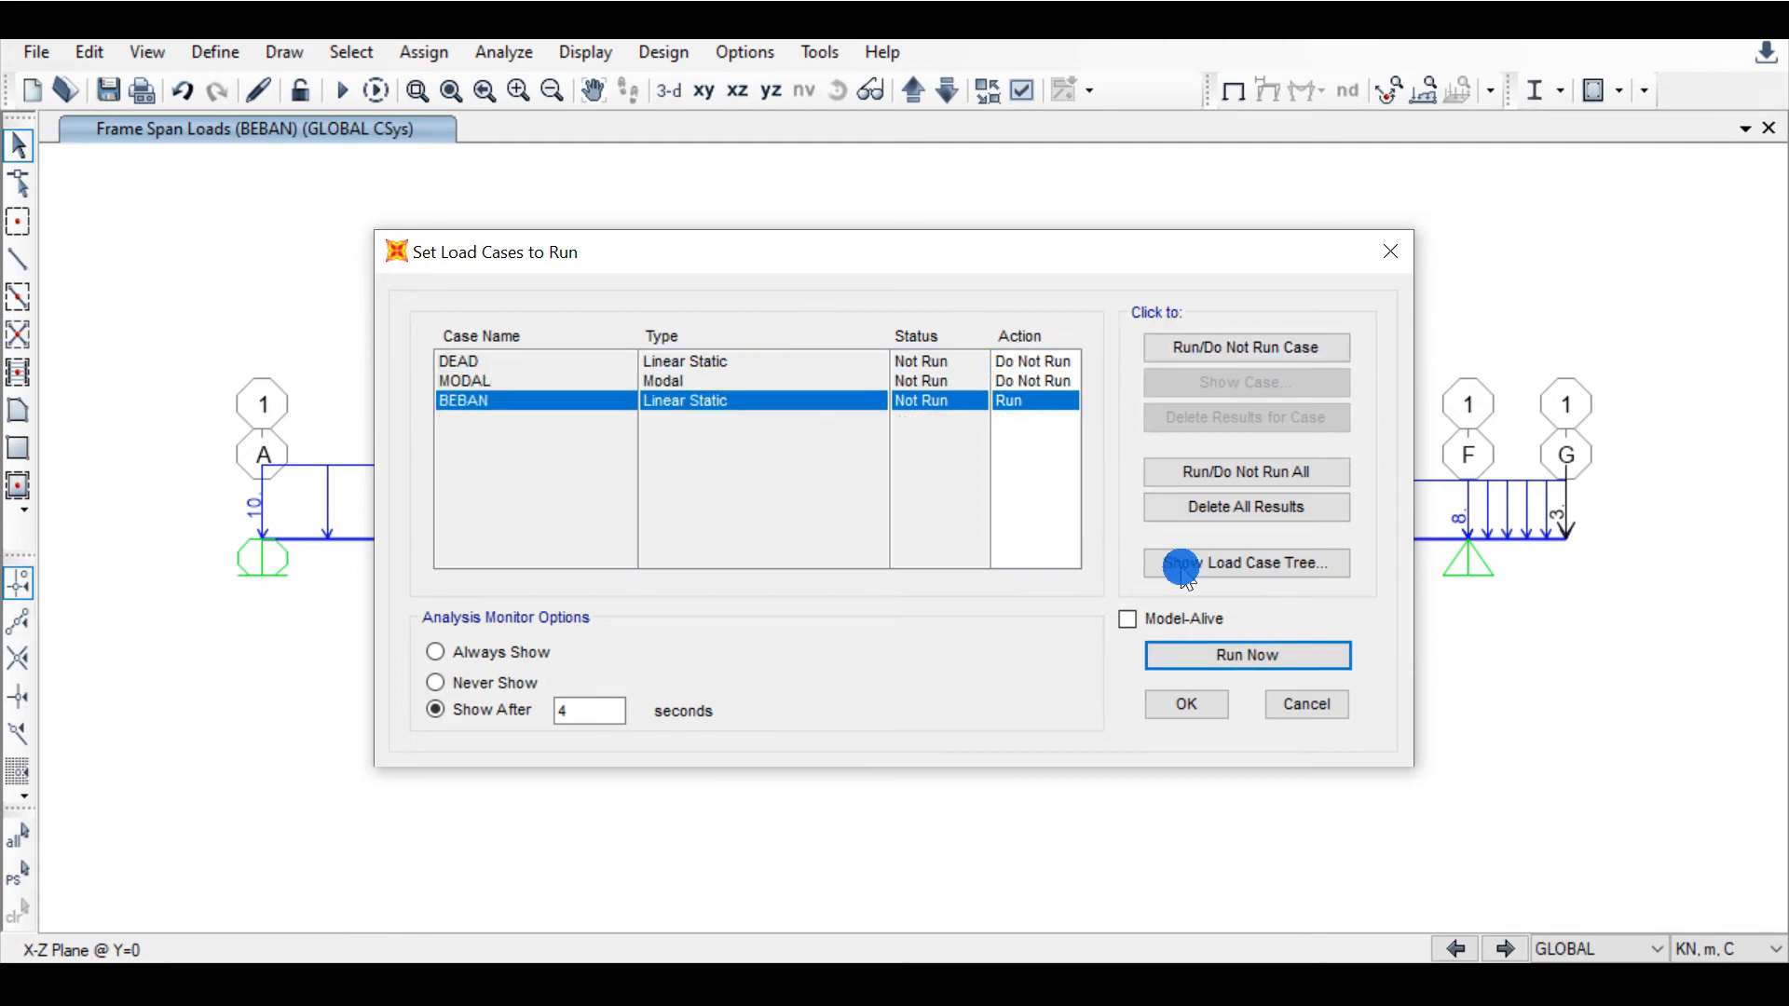
# Step: Run the BEBAN analysis and save the model as SOAL 3 BALOK GERBER in the BALOK GERBER folder
pyautogui.click(1183, 652)
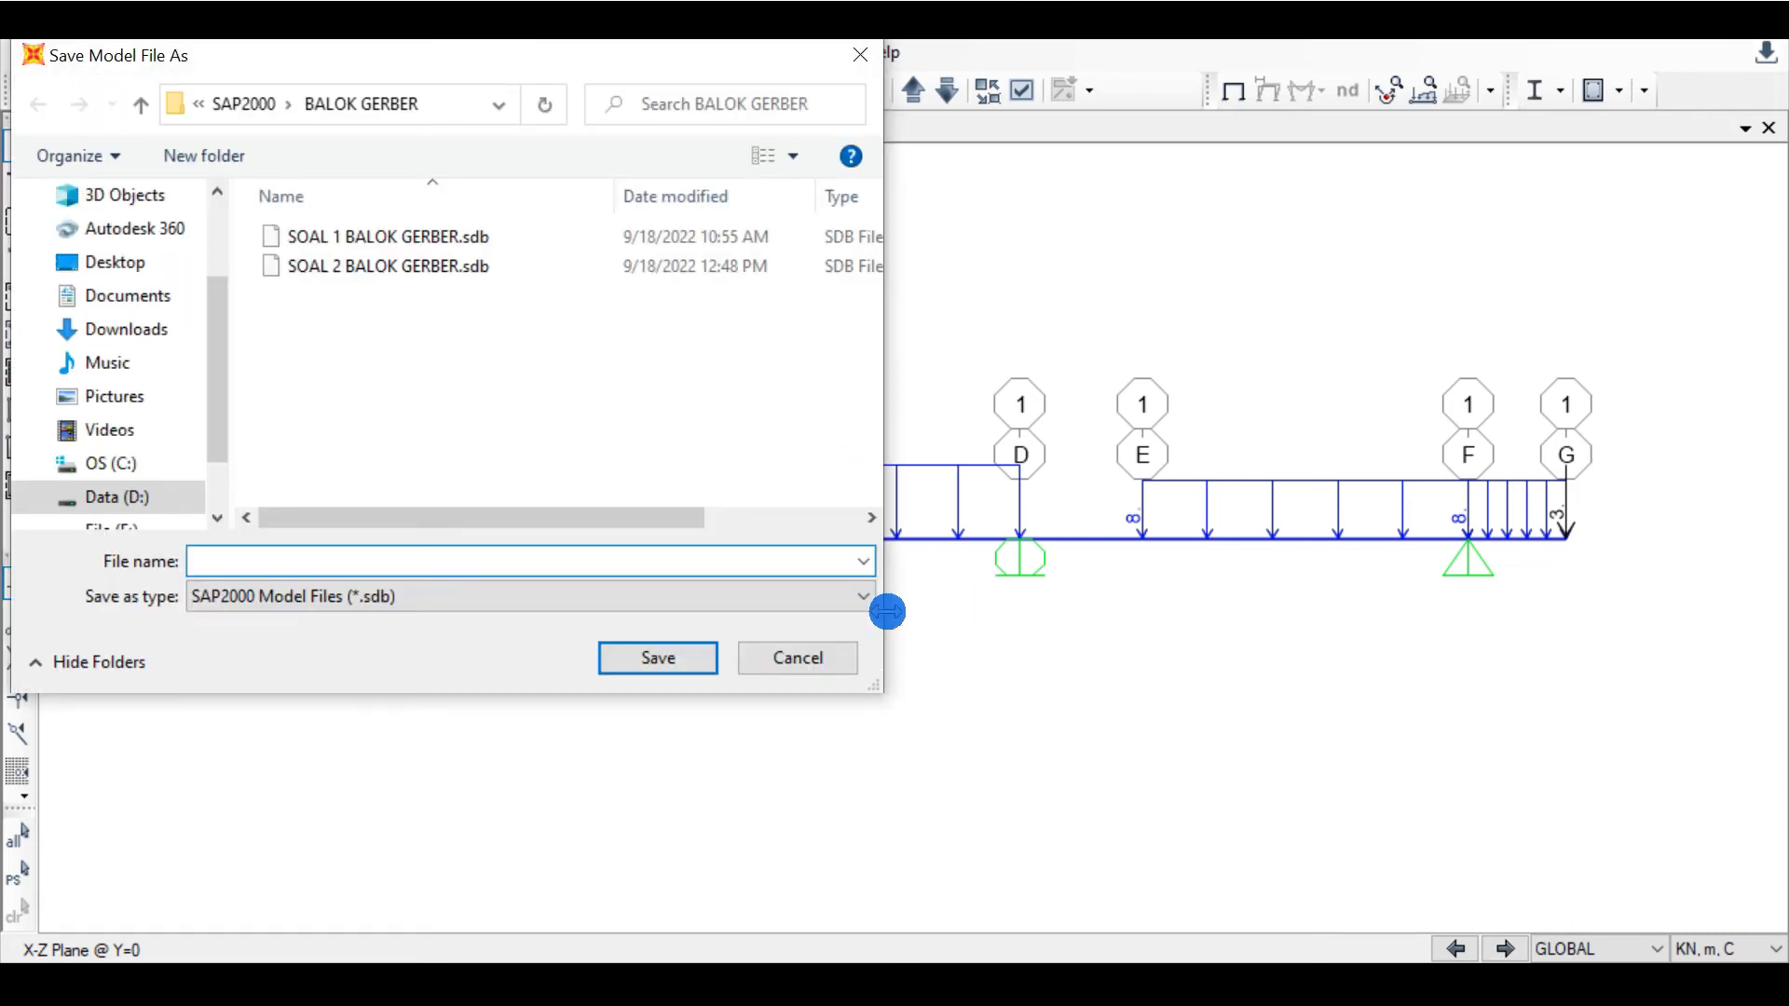
pyautogui.write('SOAL 3 BALOK GERBER')
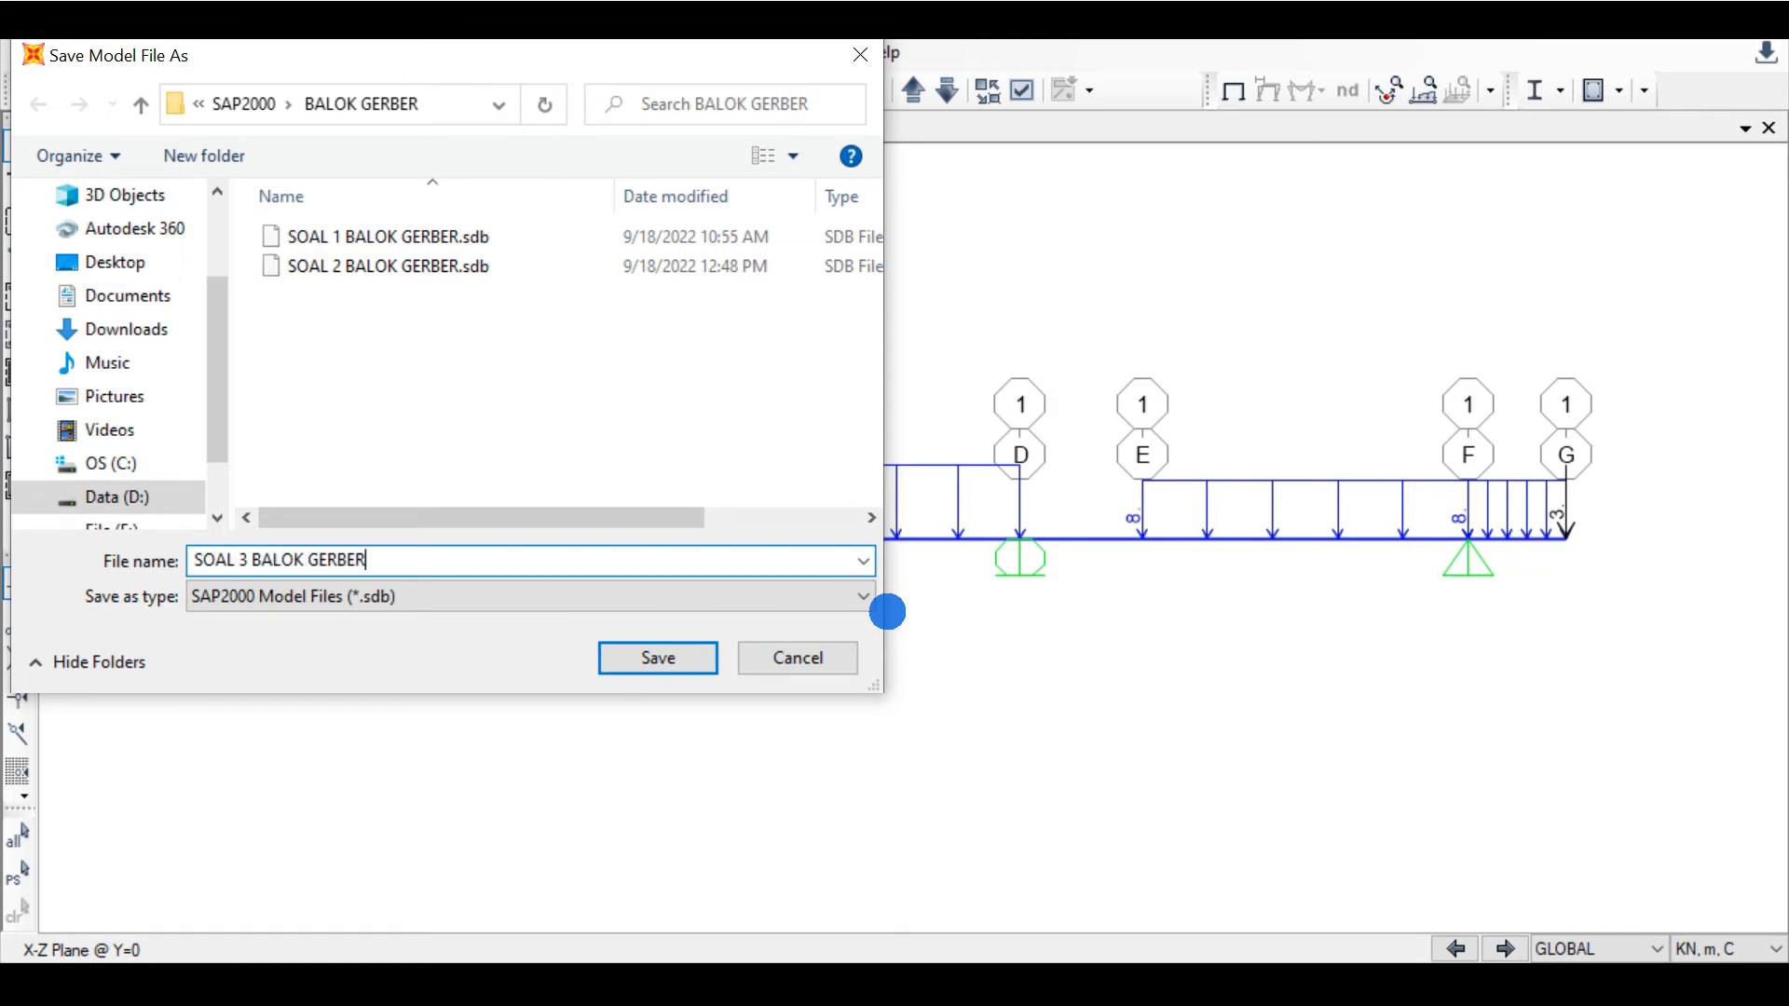
pyautogui.click(667, 659)
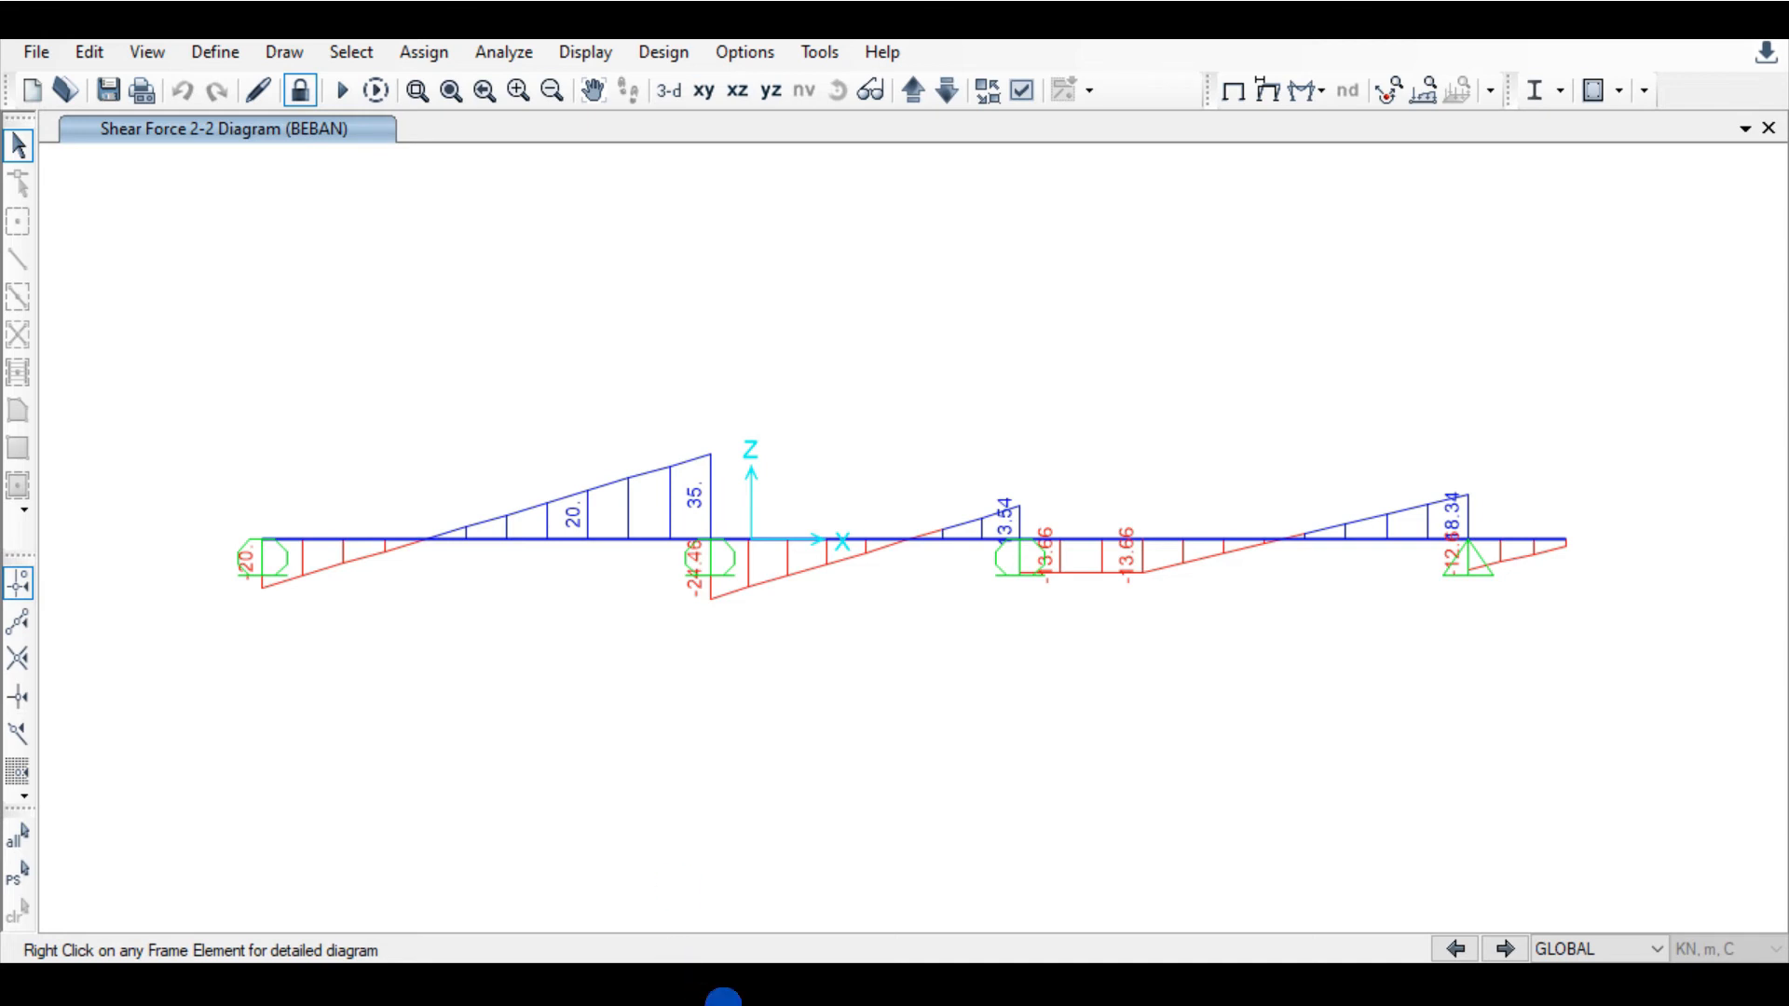
# Step: Display the BEBAN joint reactions as arrows and compare them with the support reaction calculations in the Word document
pyautogui.click(1305, 90)
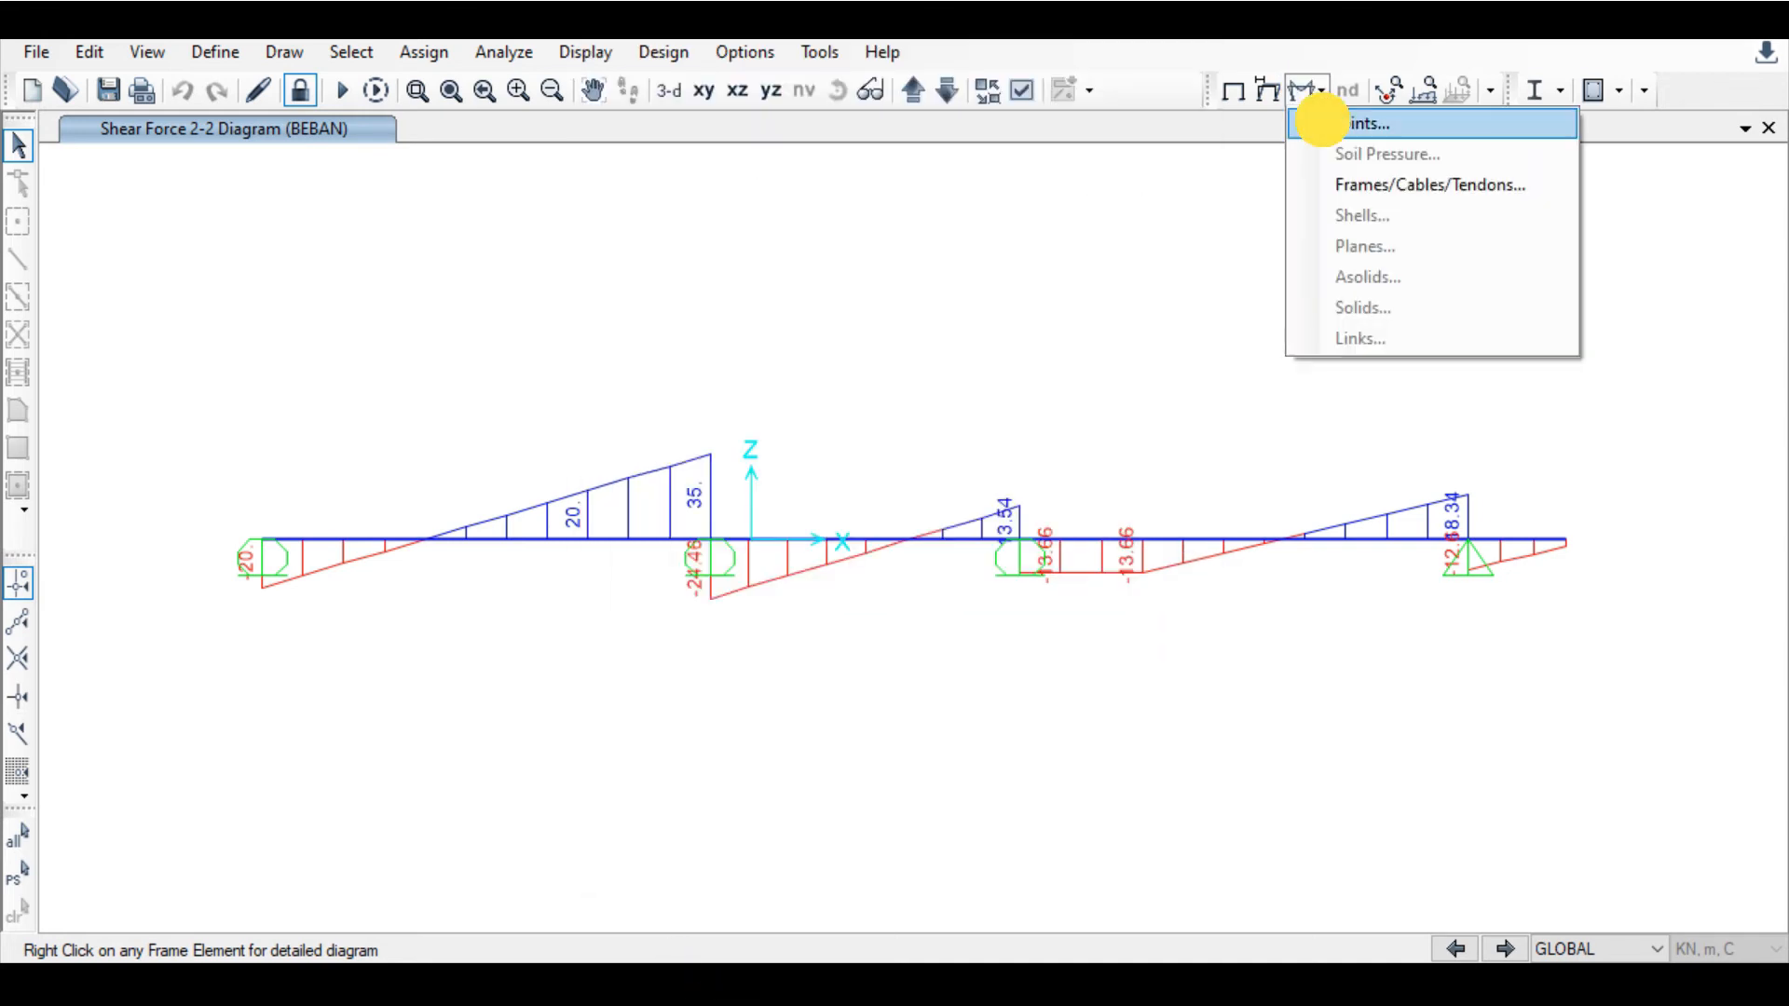
pyautogui.click(1321, 121)
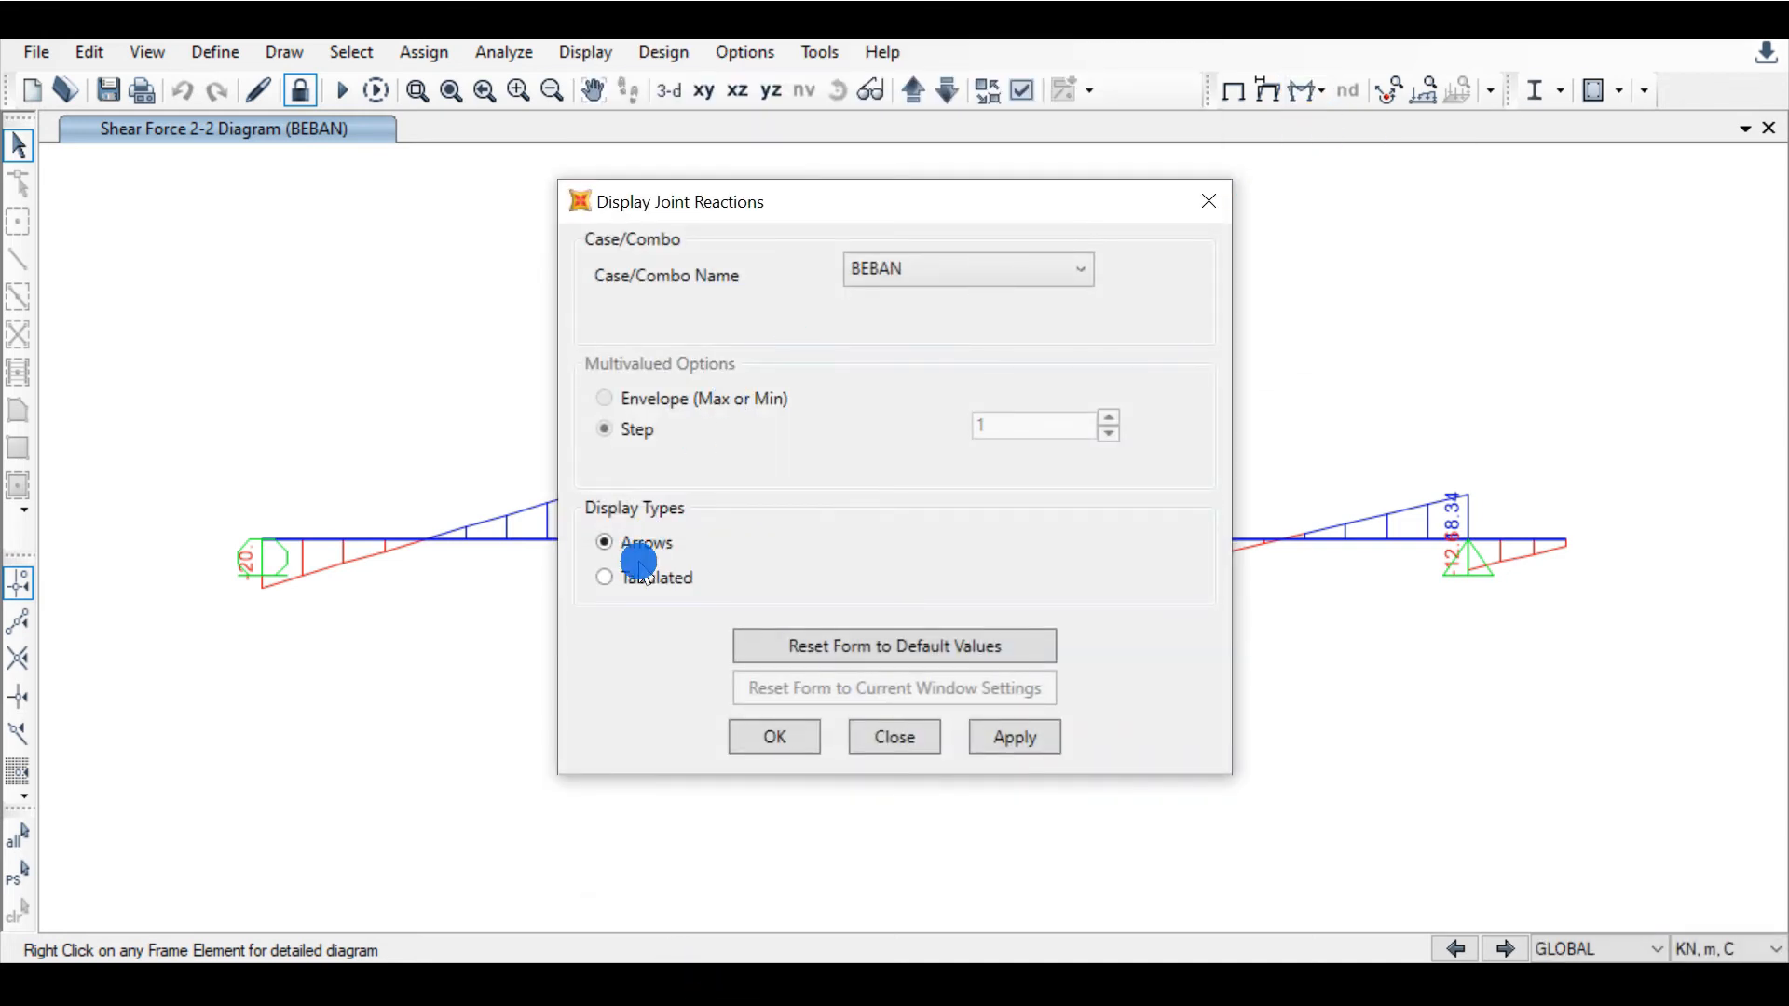
pyautogui.click(1003, 741)
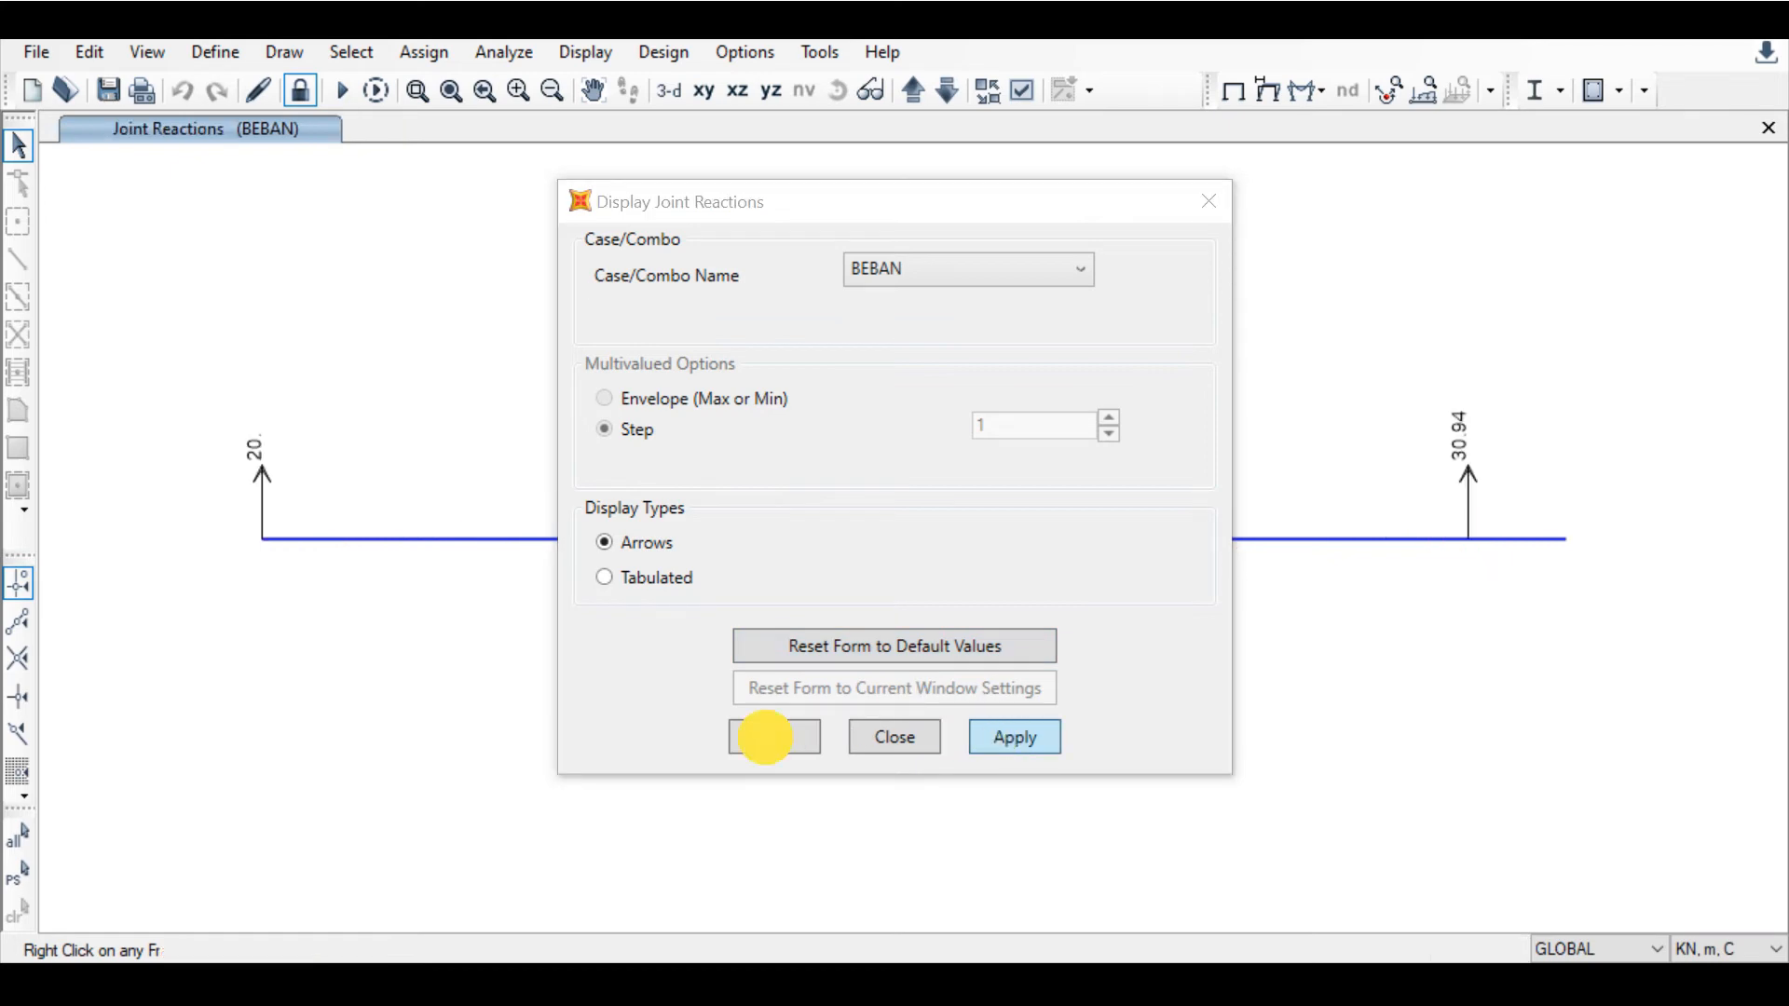
pyautogui.click(769, 741)
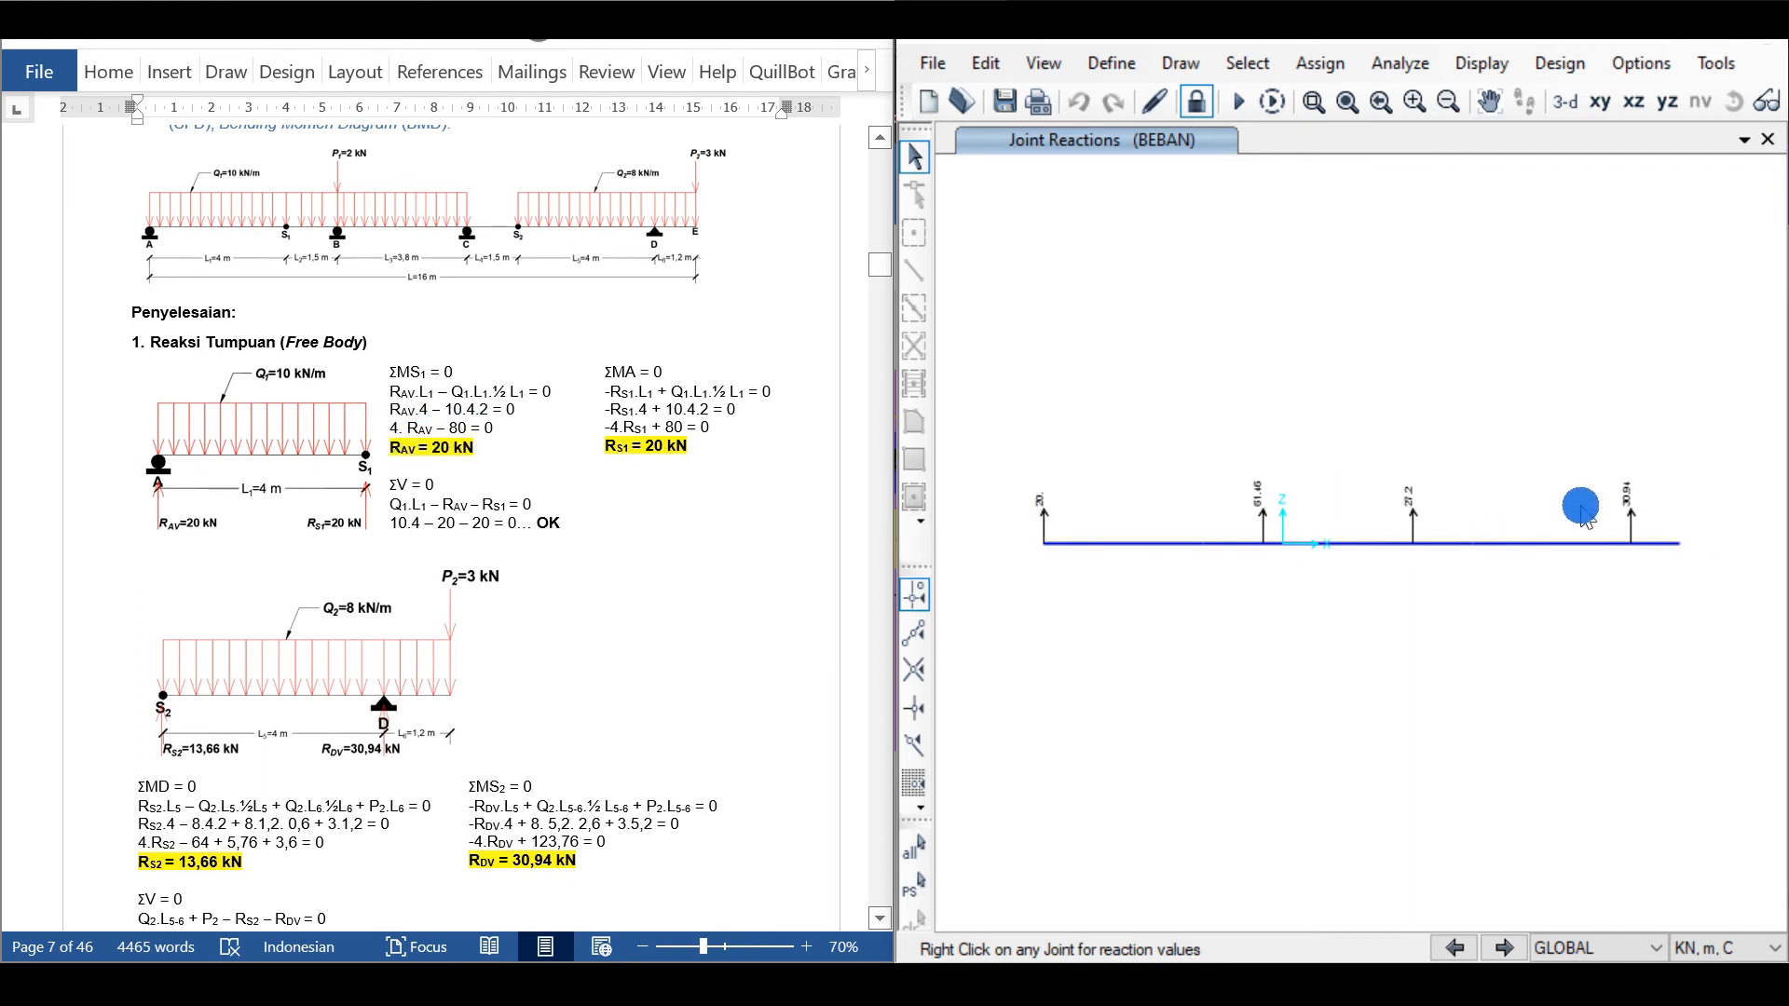
pyautogui.scroll(-2, 503, 750)
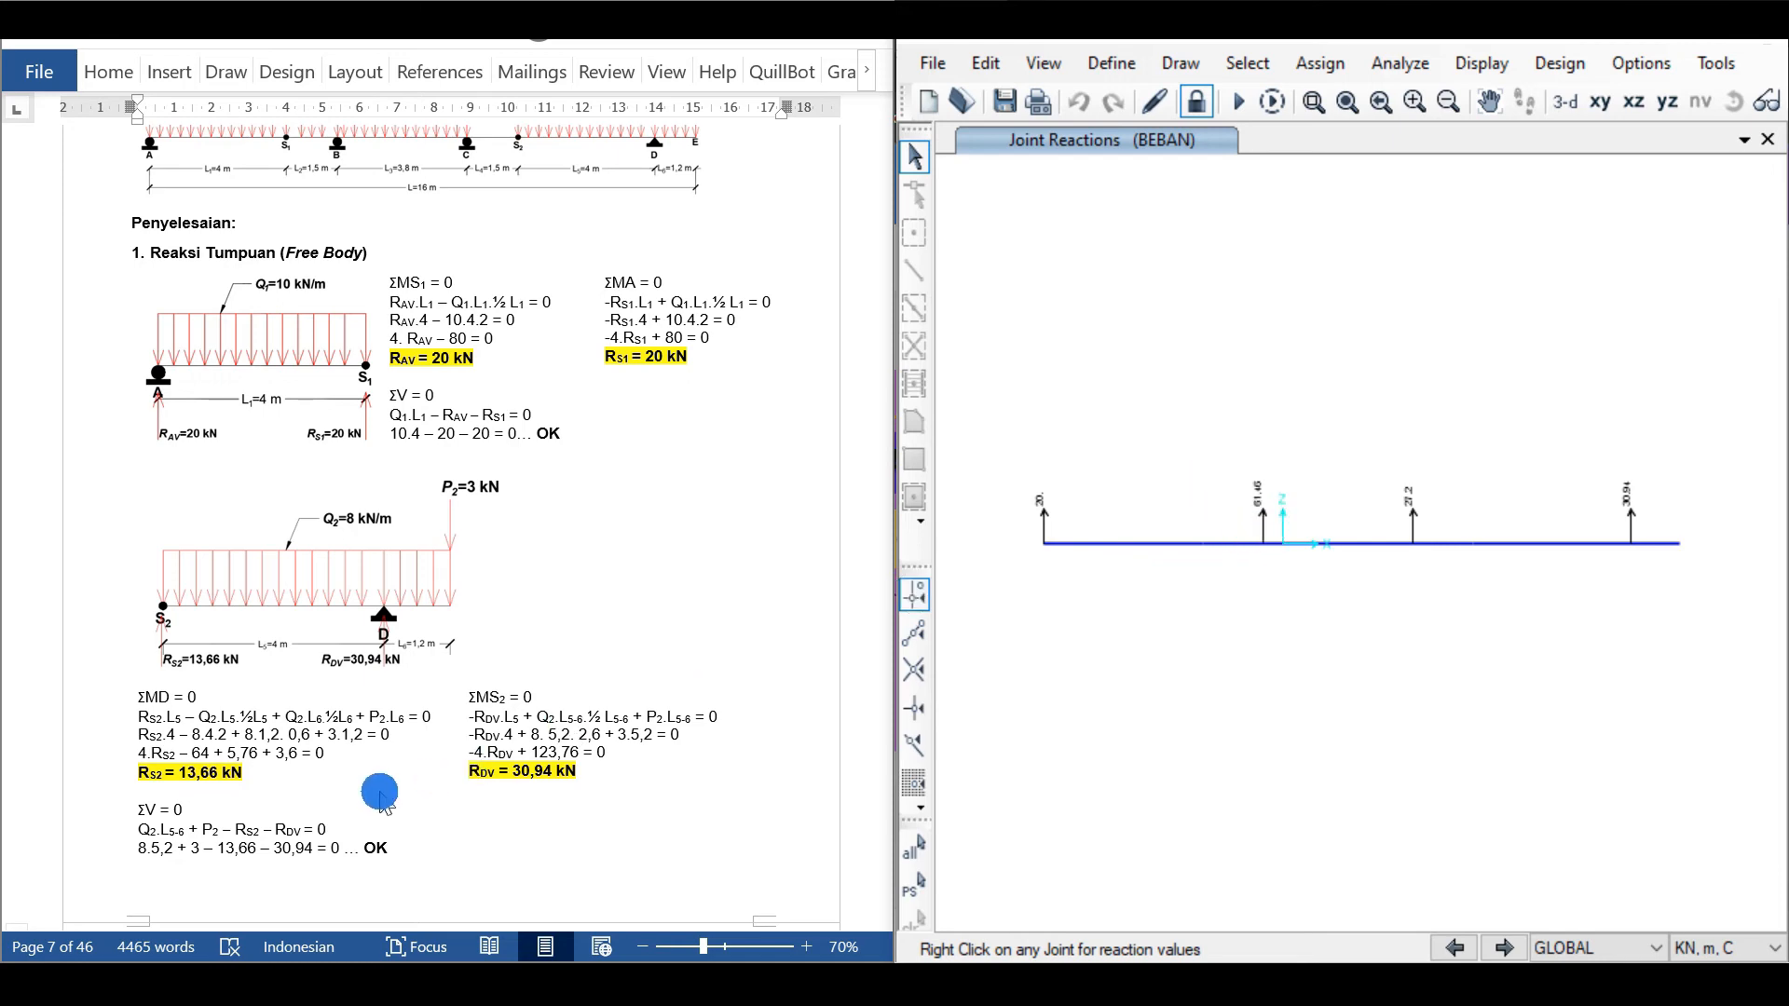
pyautogui.scroll(-10, 388, 733)
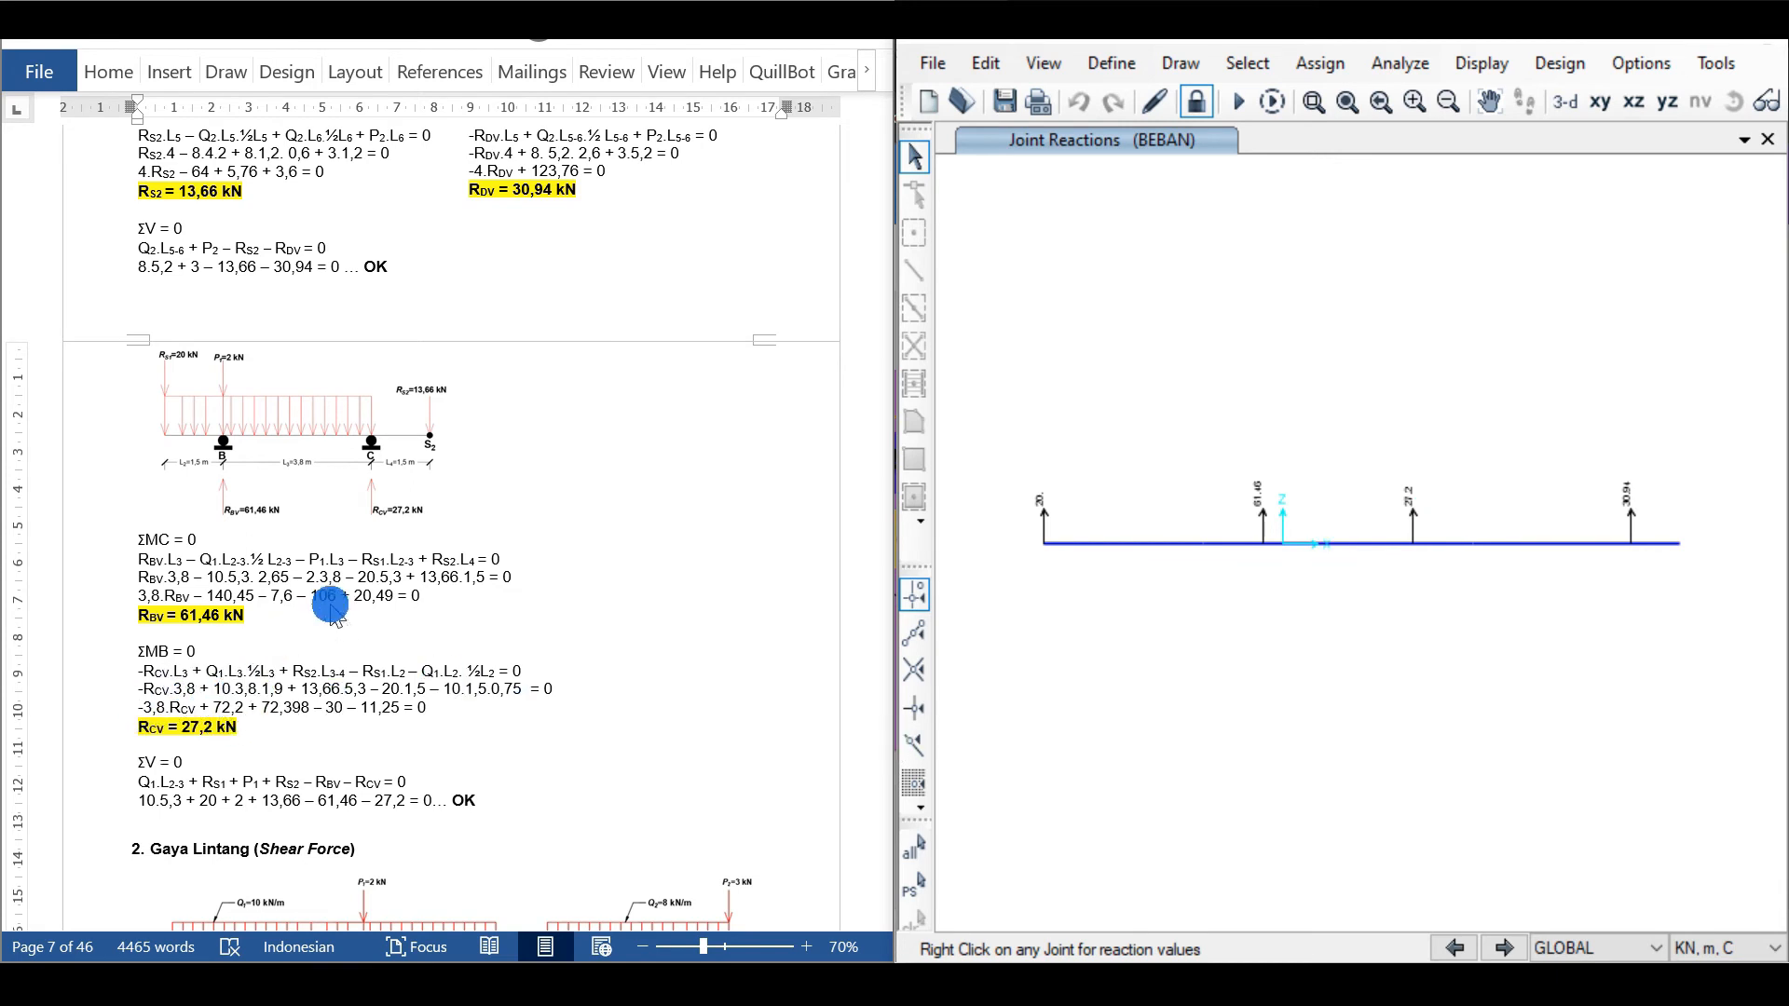
# Step: Display the Shear 2-2 force diagram for BEBAN with its values shown
pyautogui.click(1307, 90)
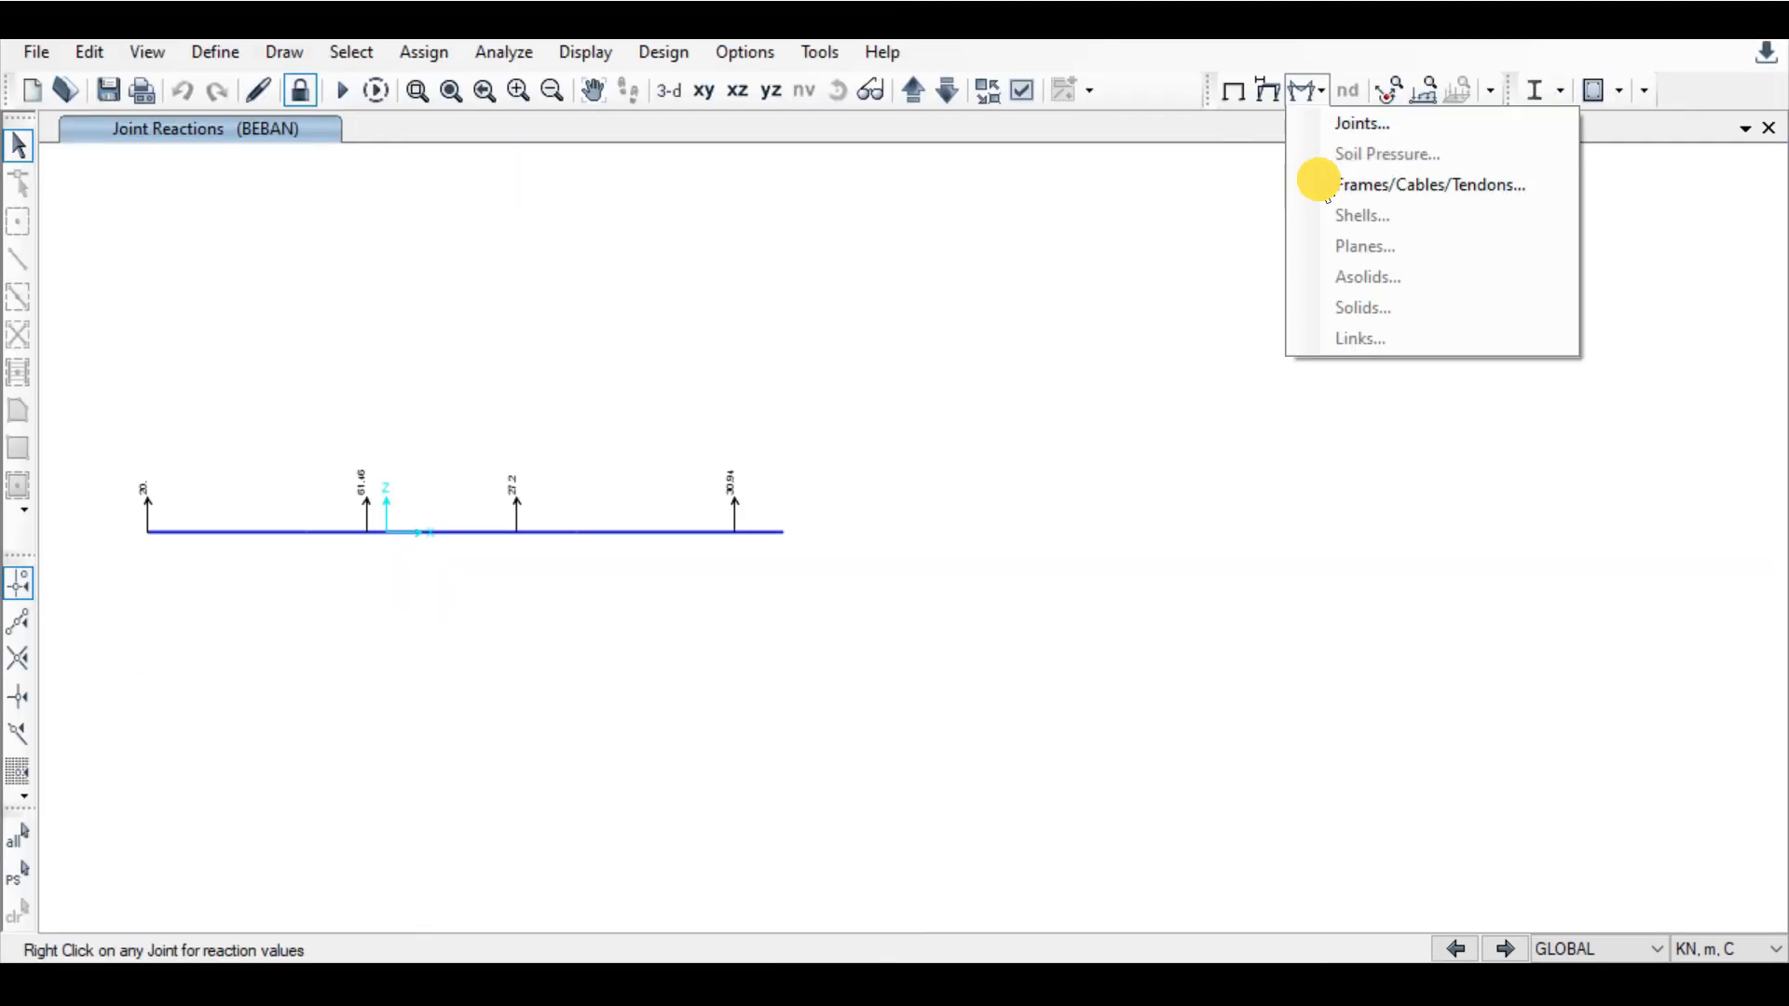
pyautogui.click(1319, 180)
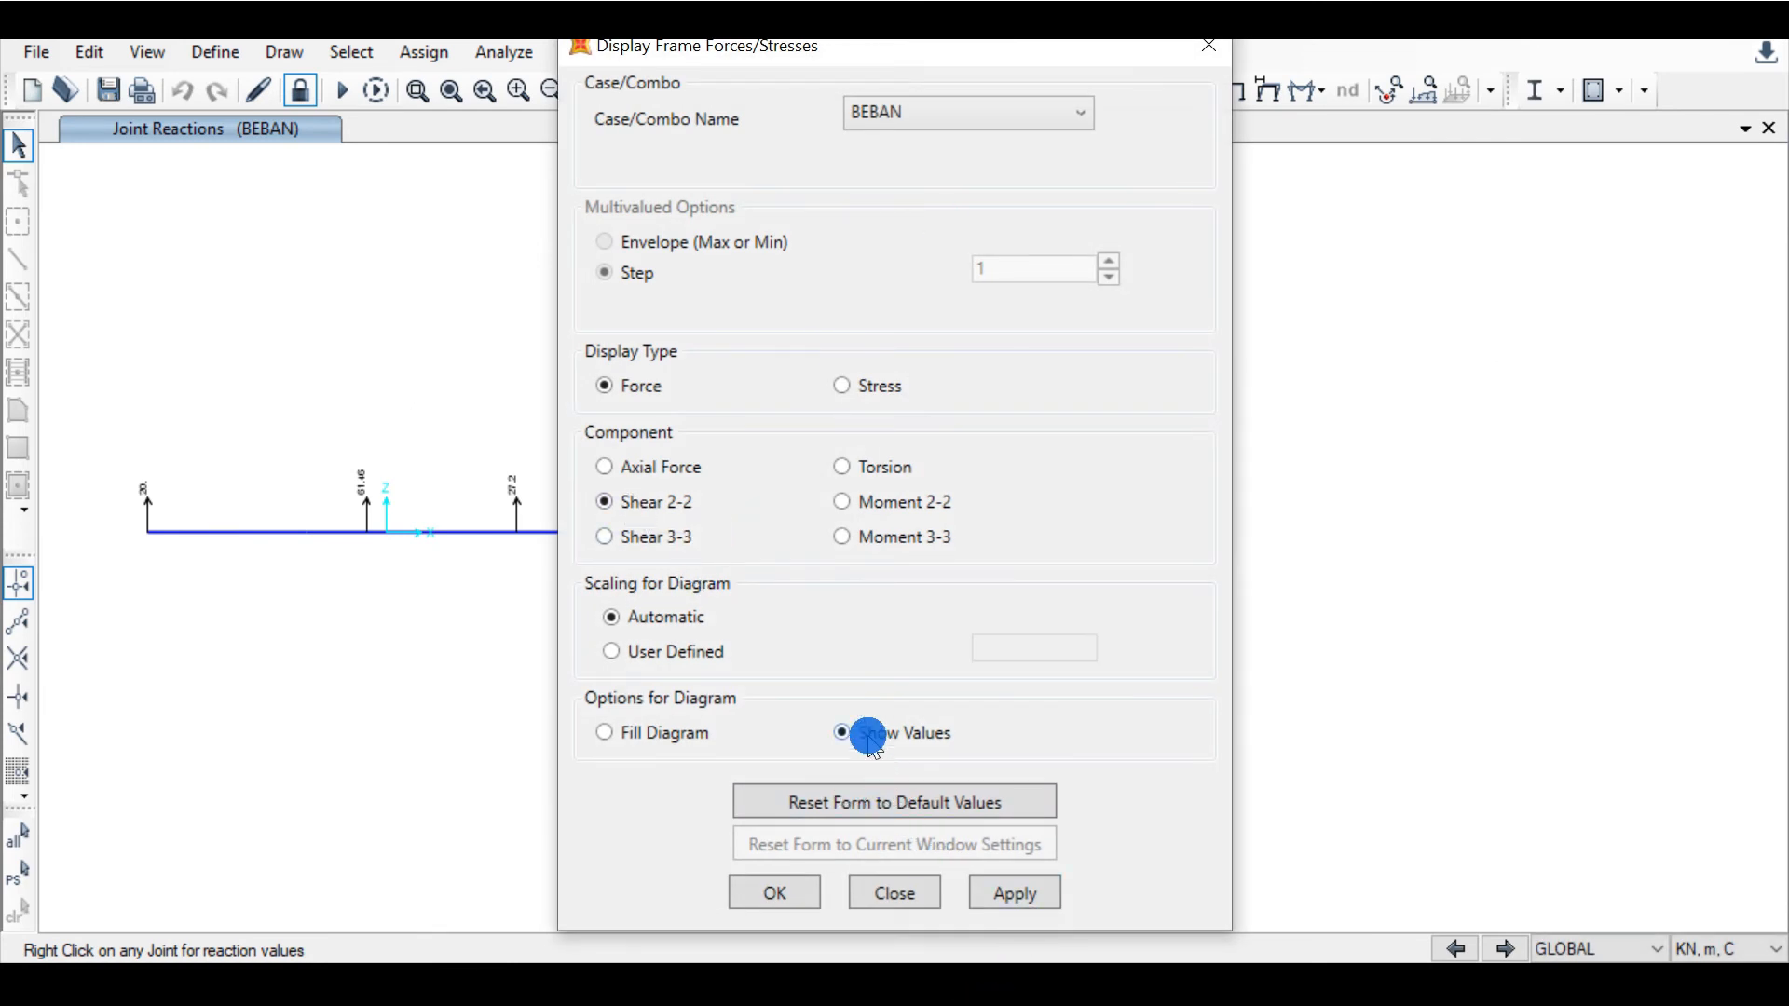
pyautogui.click(992, 890)
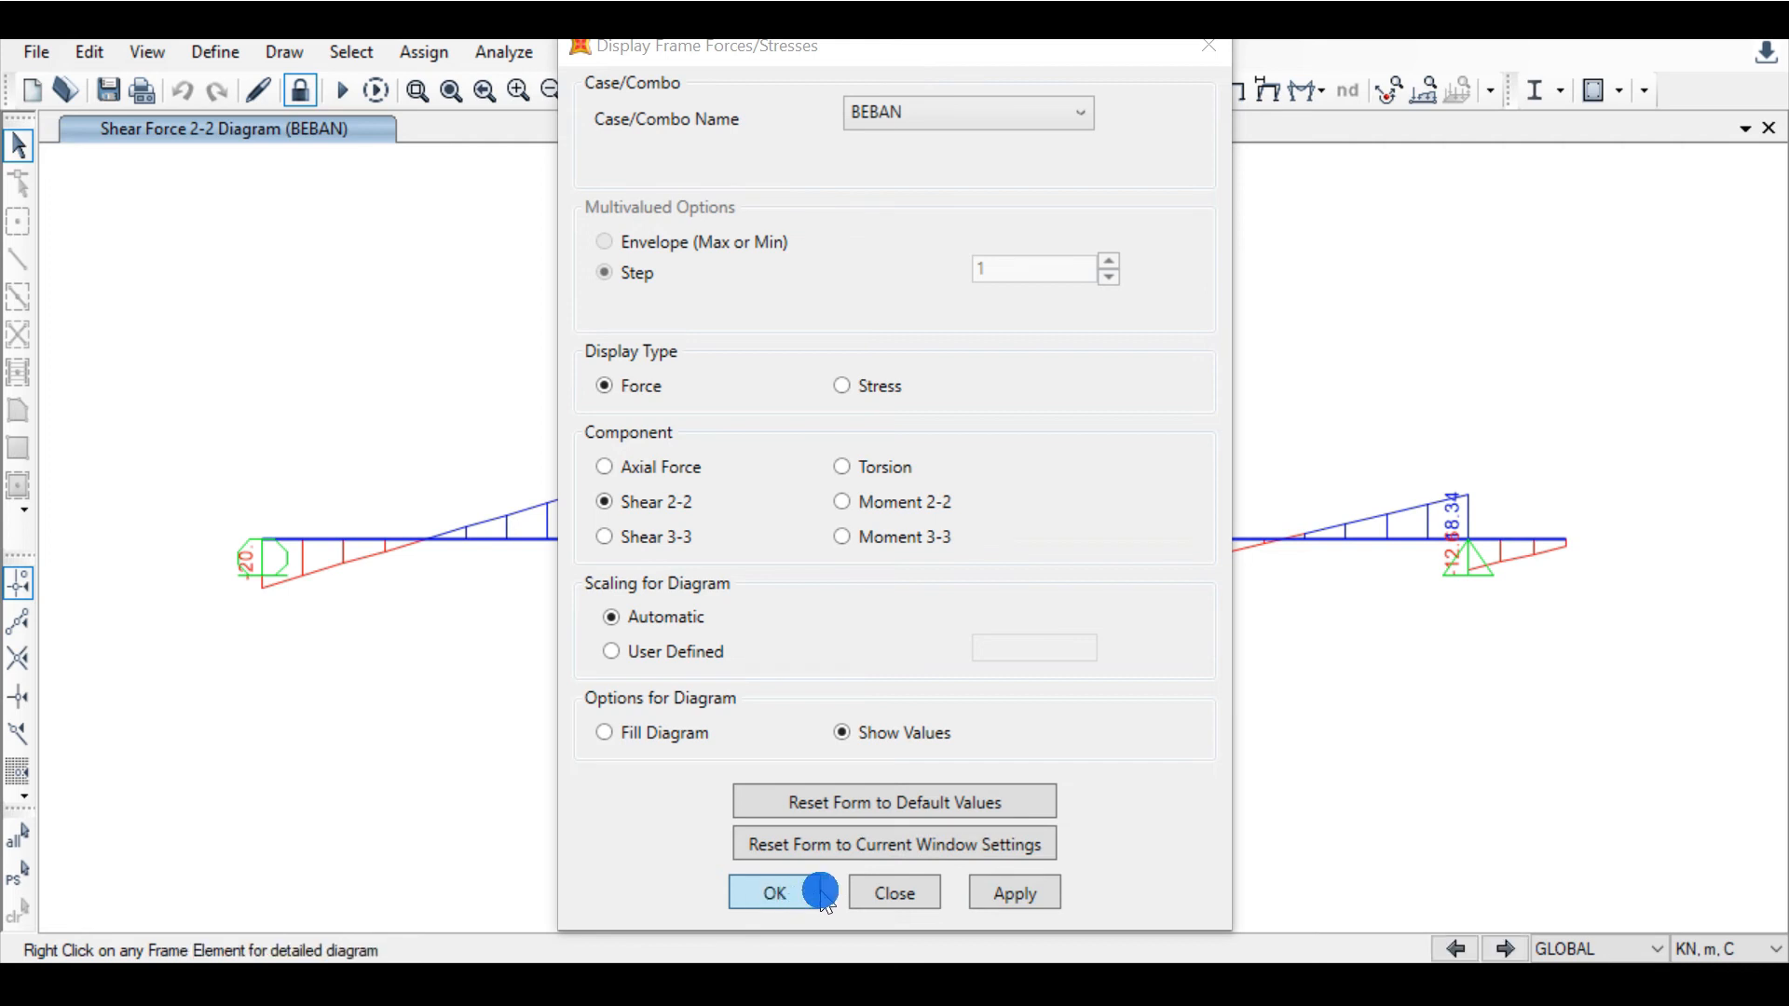
pyautogui.click(773, 895)
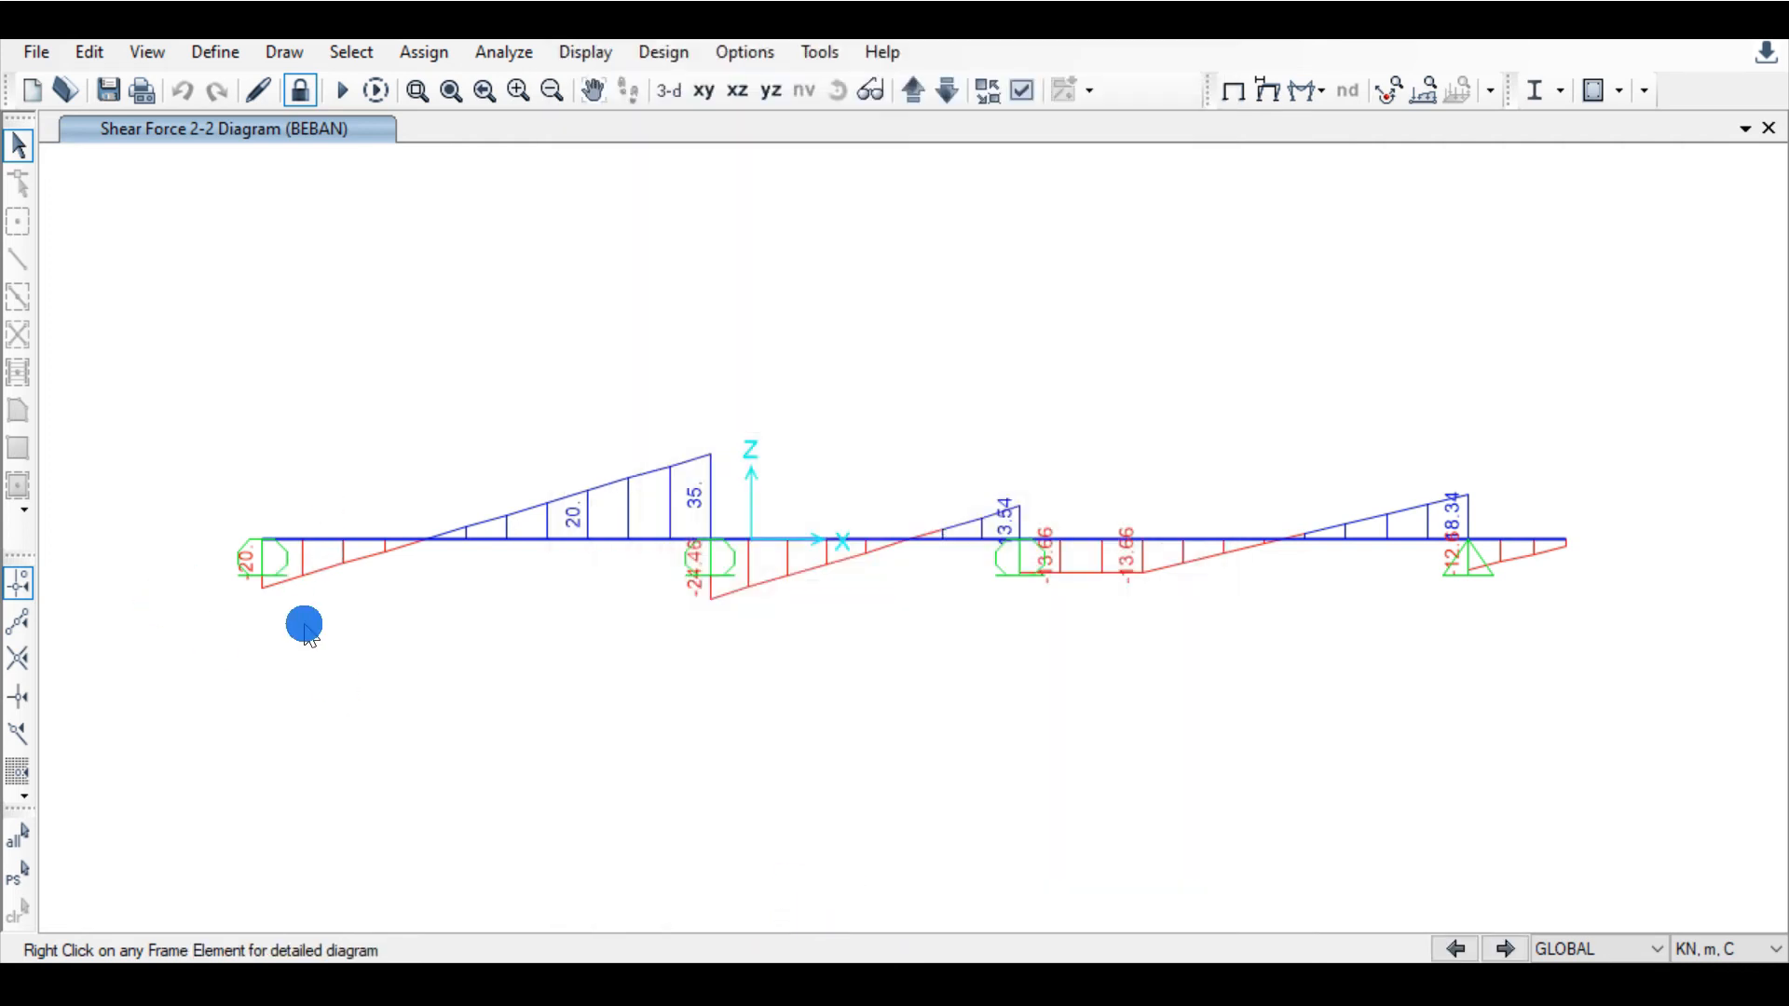
# Step: Compare the shear values along the beam with the hand-calculated shear forces in the Word document
pyautogui.moveTo(1537, 527)
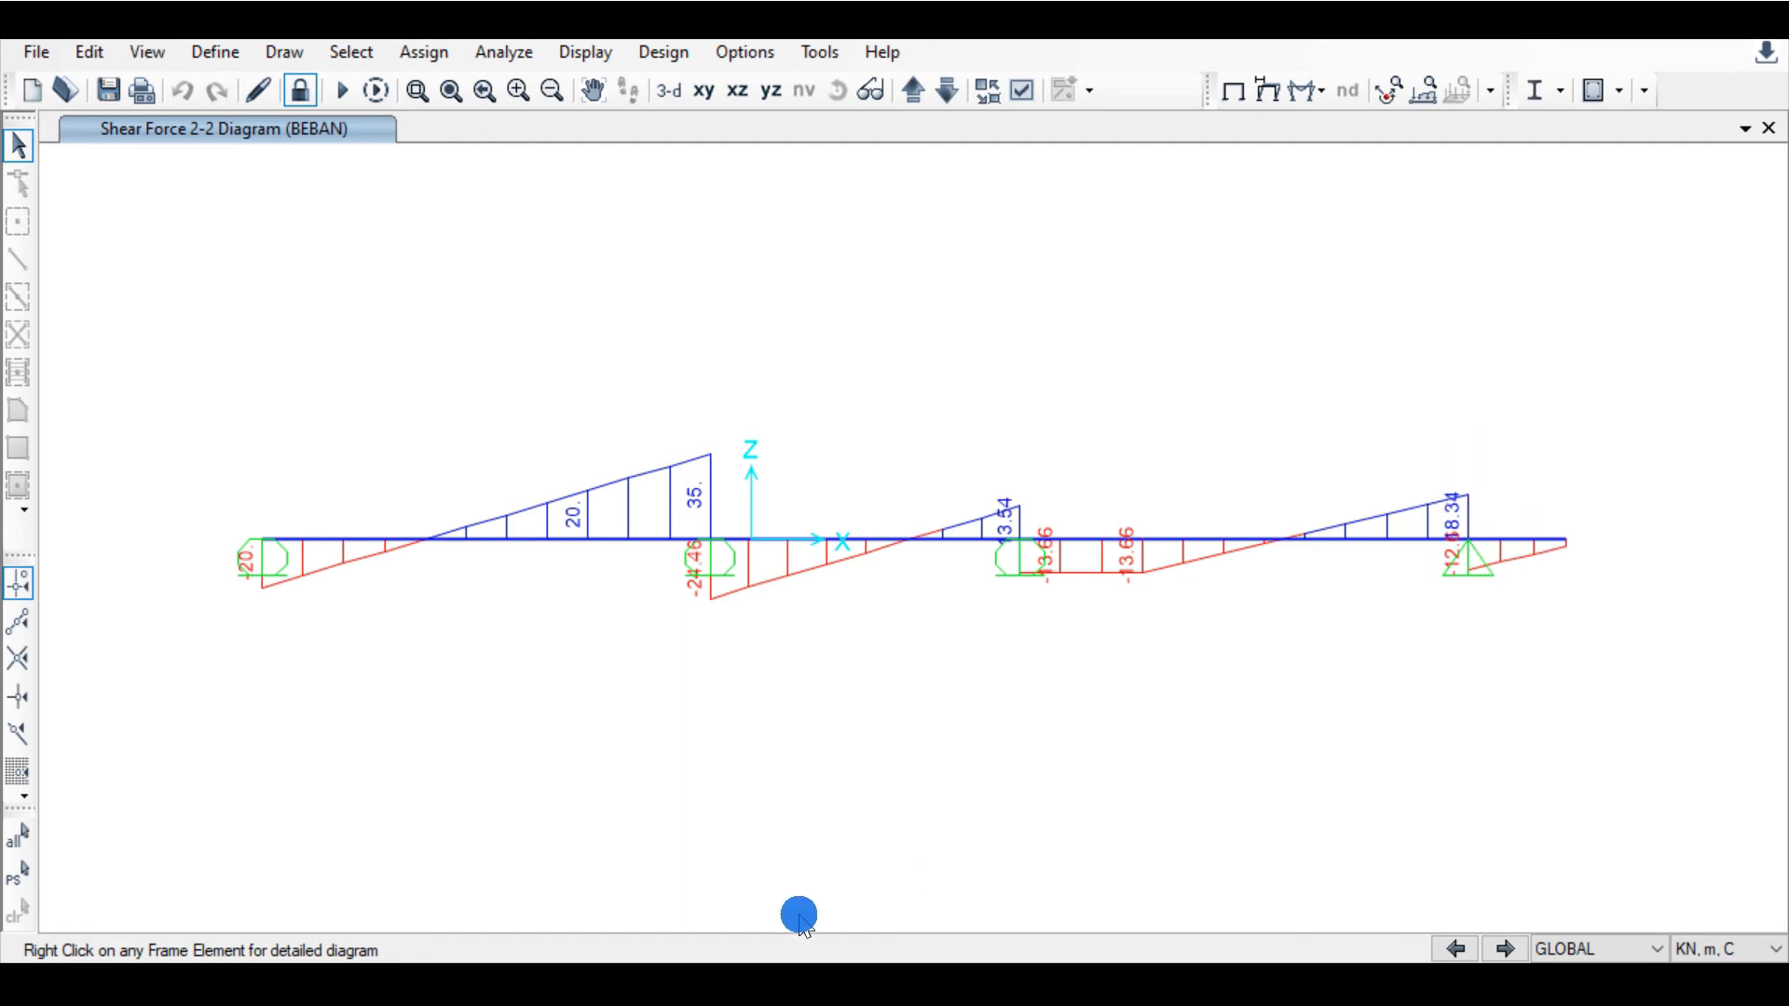
pyautogui.click(795, 982)
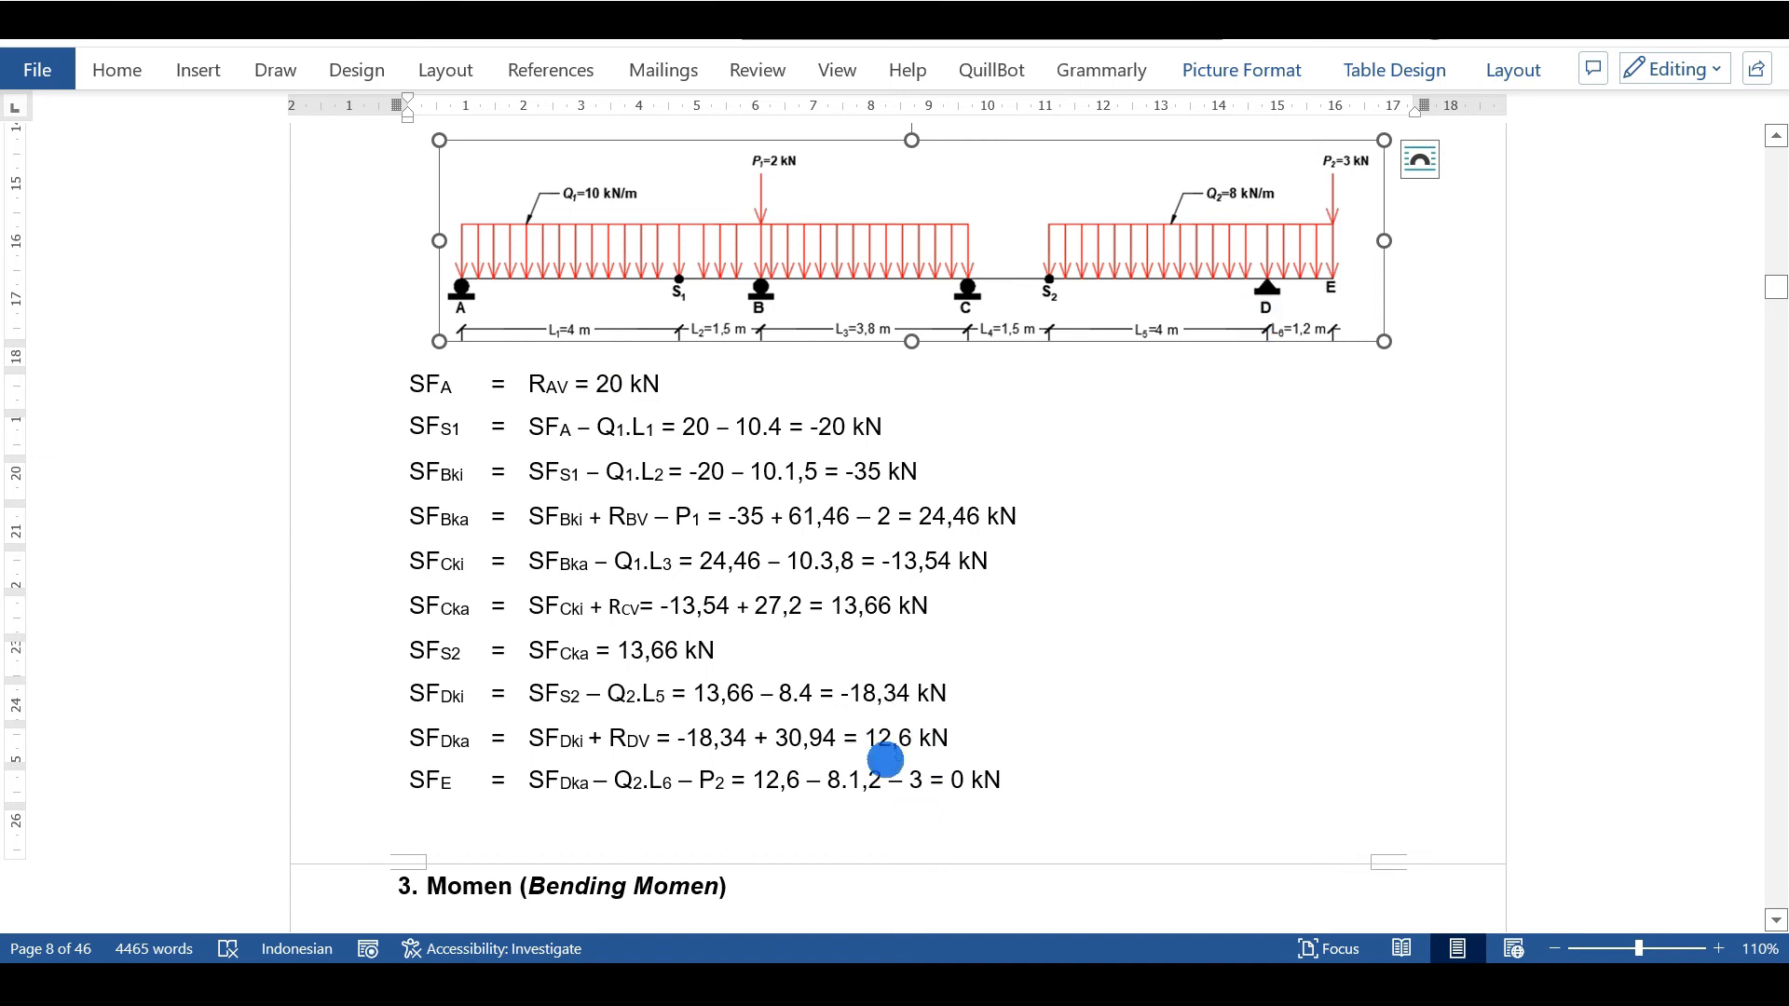
pyautogui.click(843, 986)
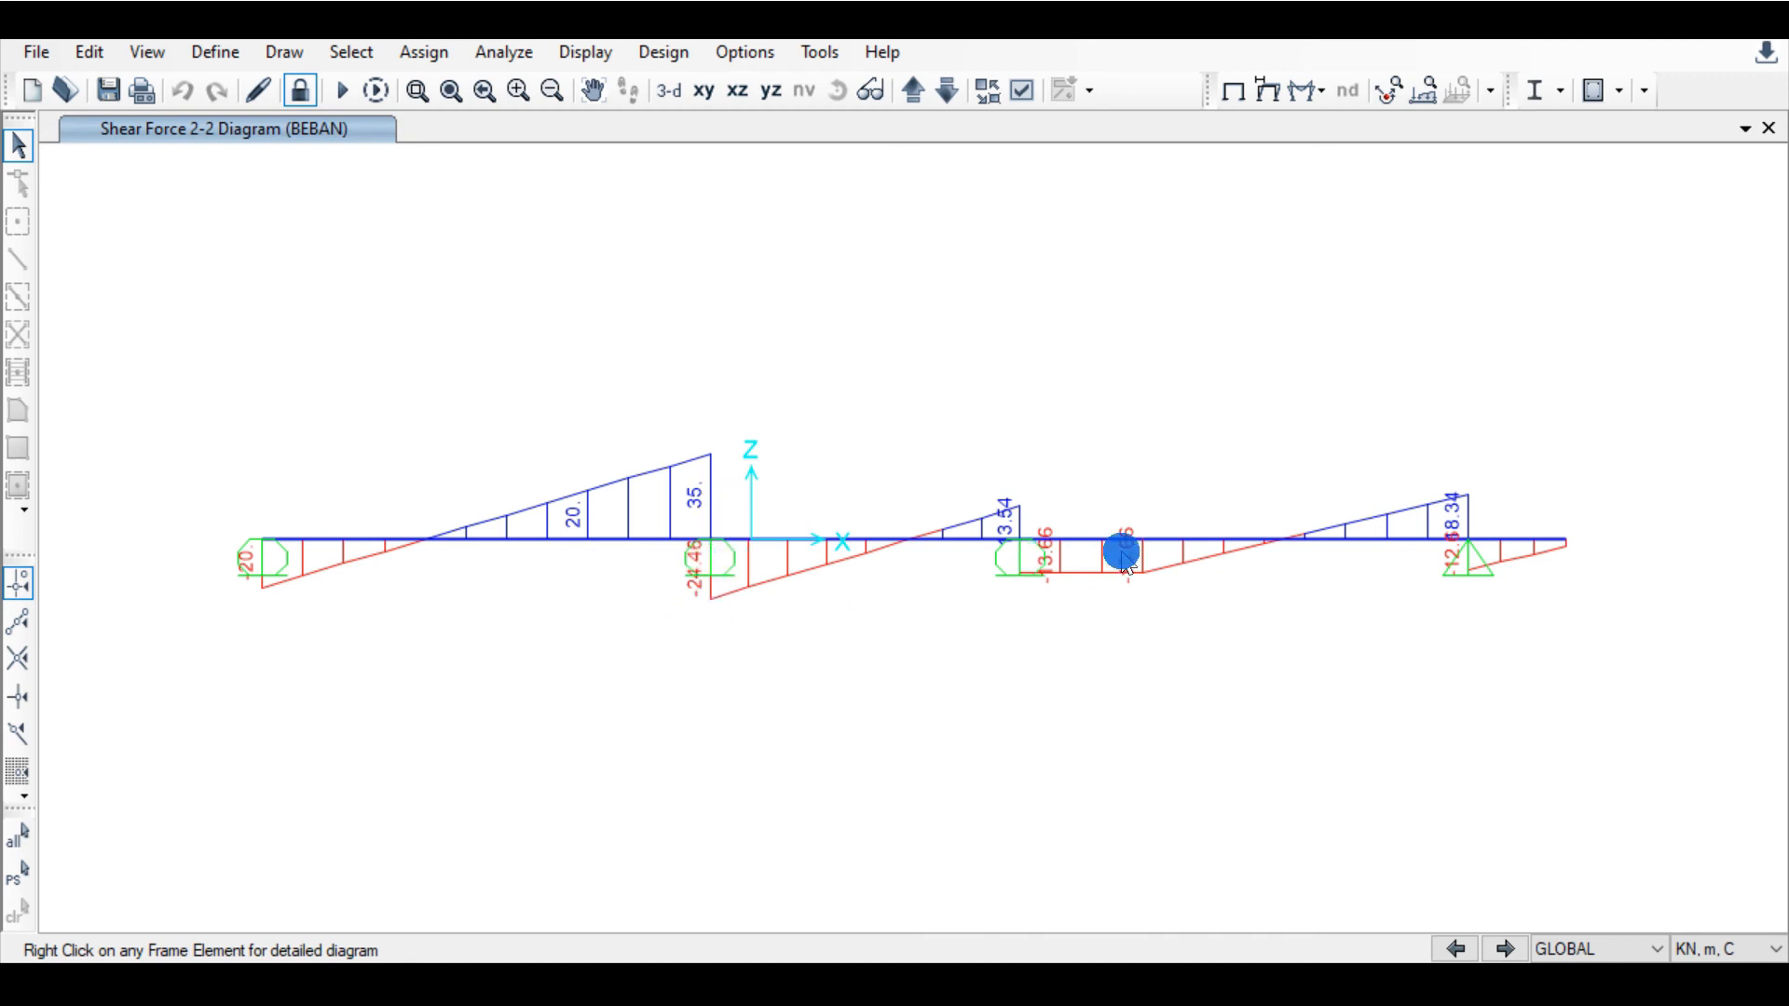
pyautogui.moveTo(1044, 542)
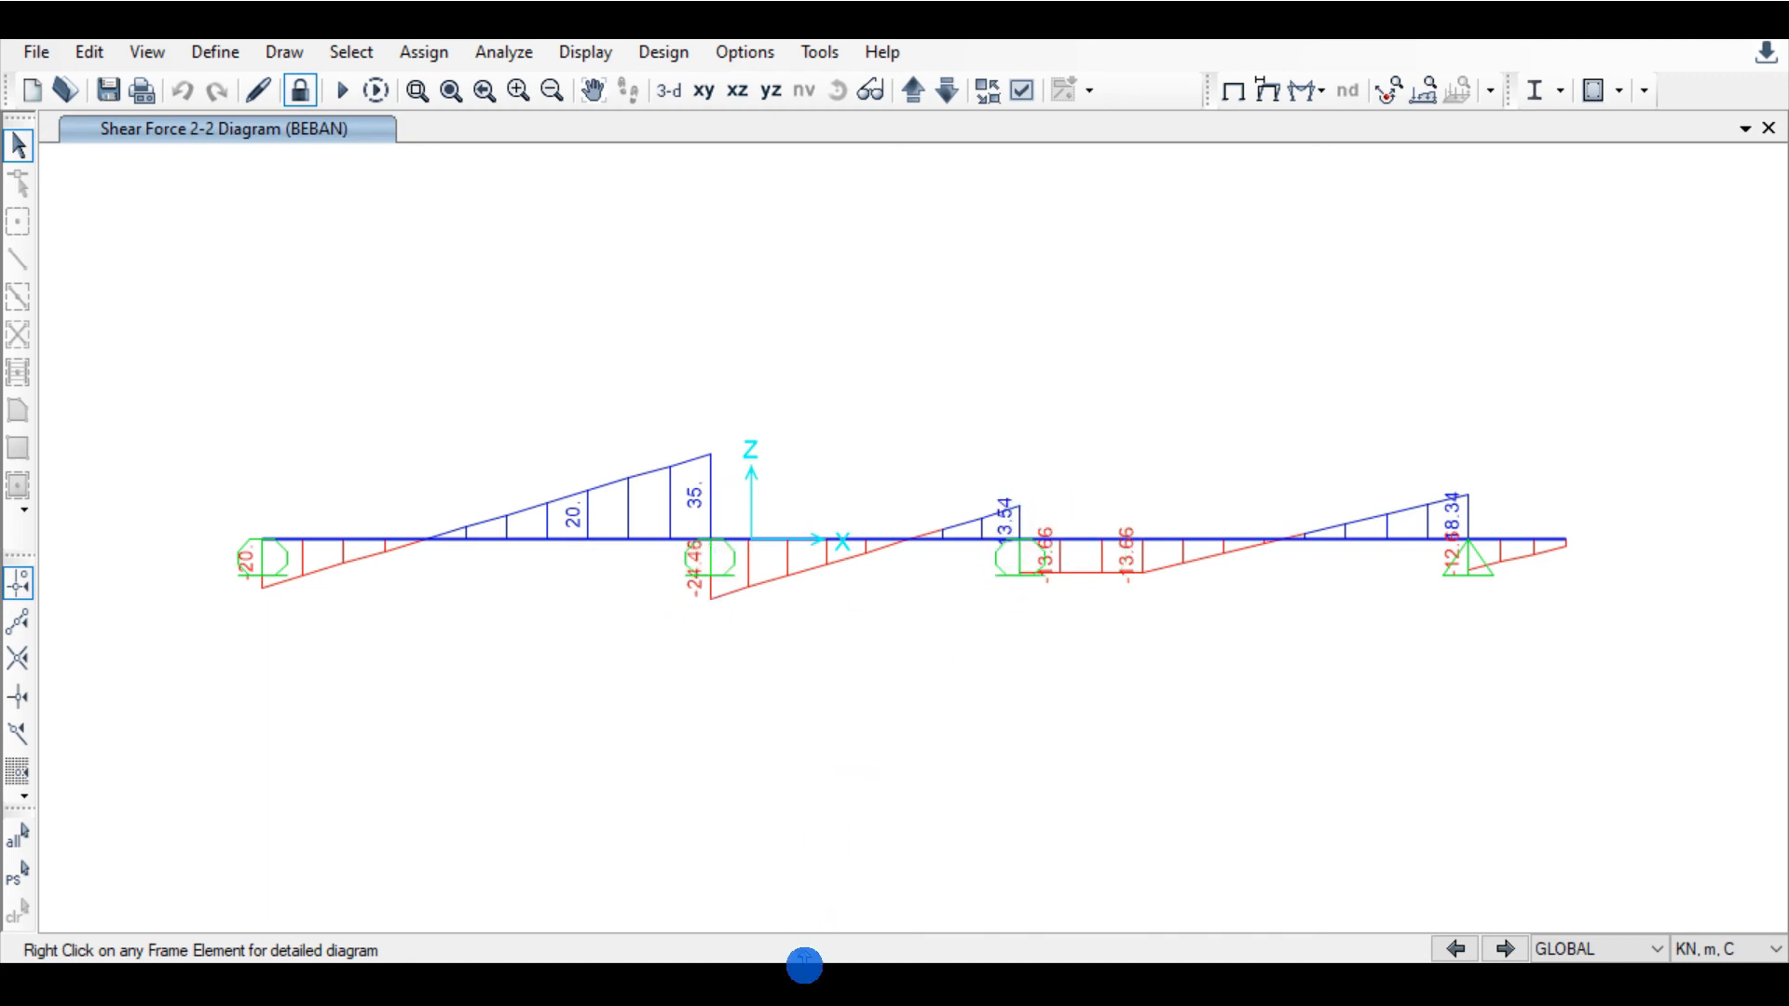
pyautogui.click(788, 991)
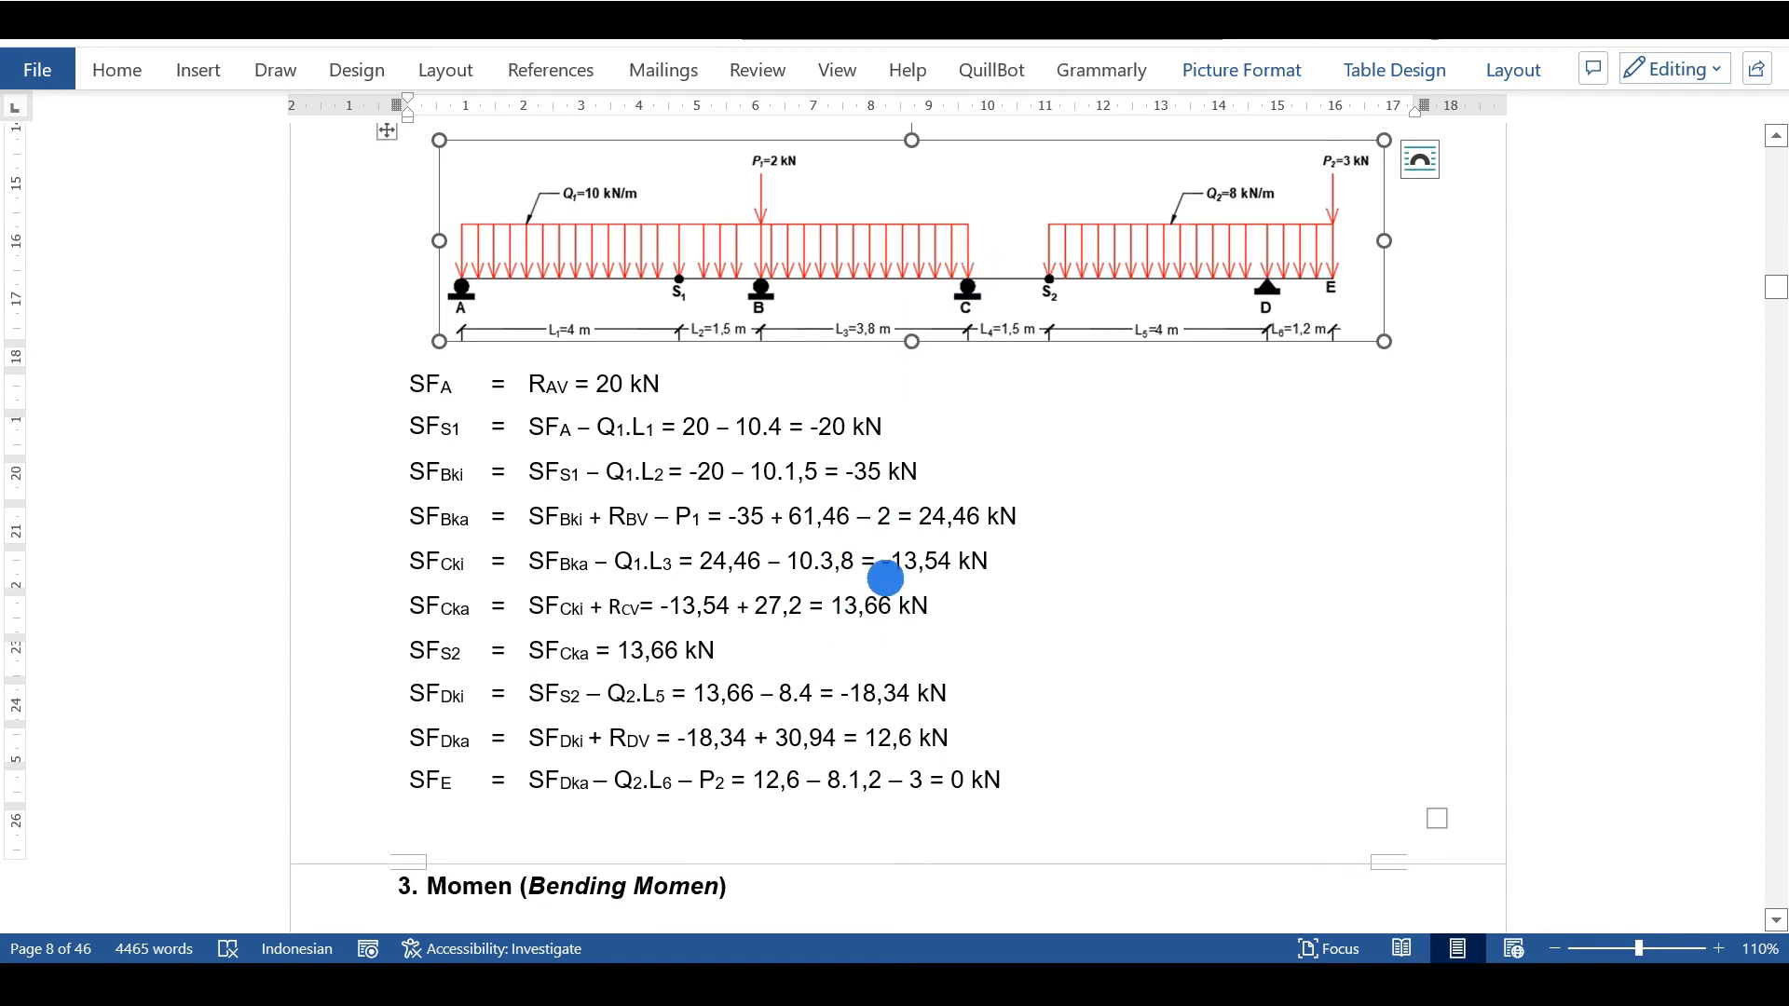
pyautogui.click(859, 980)
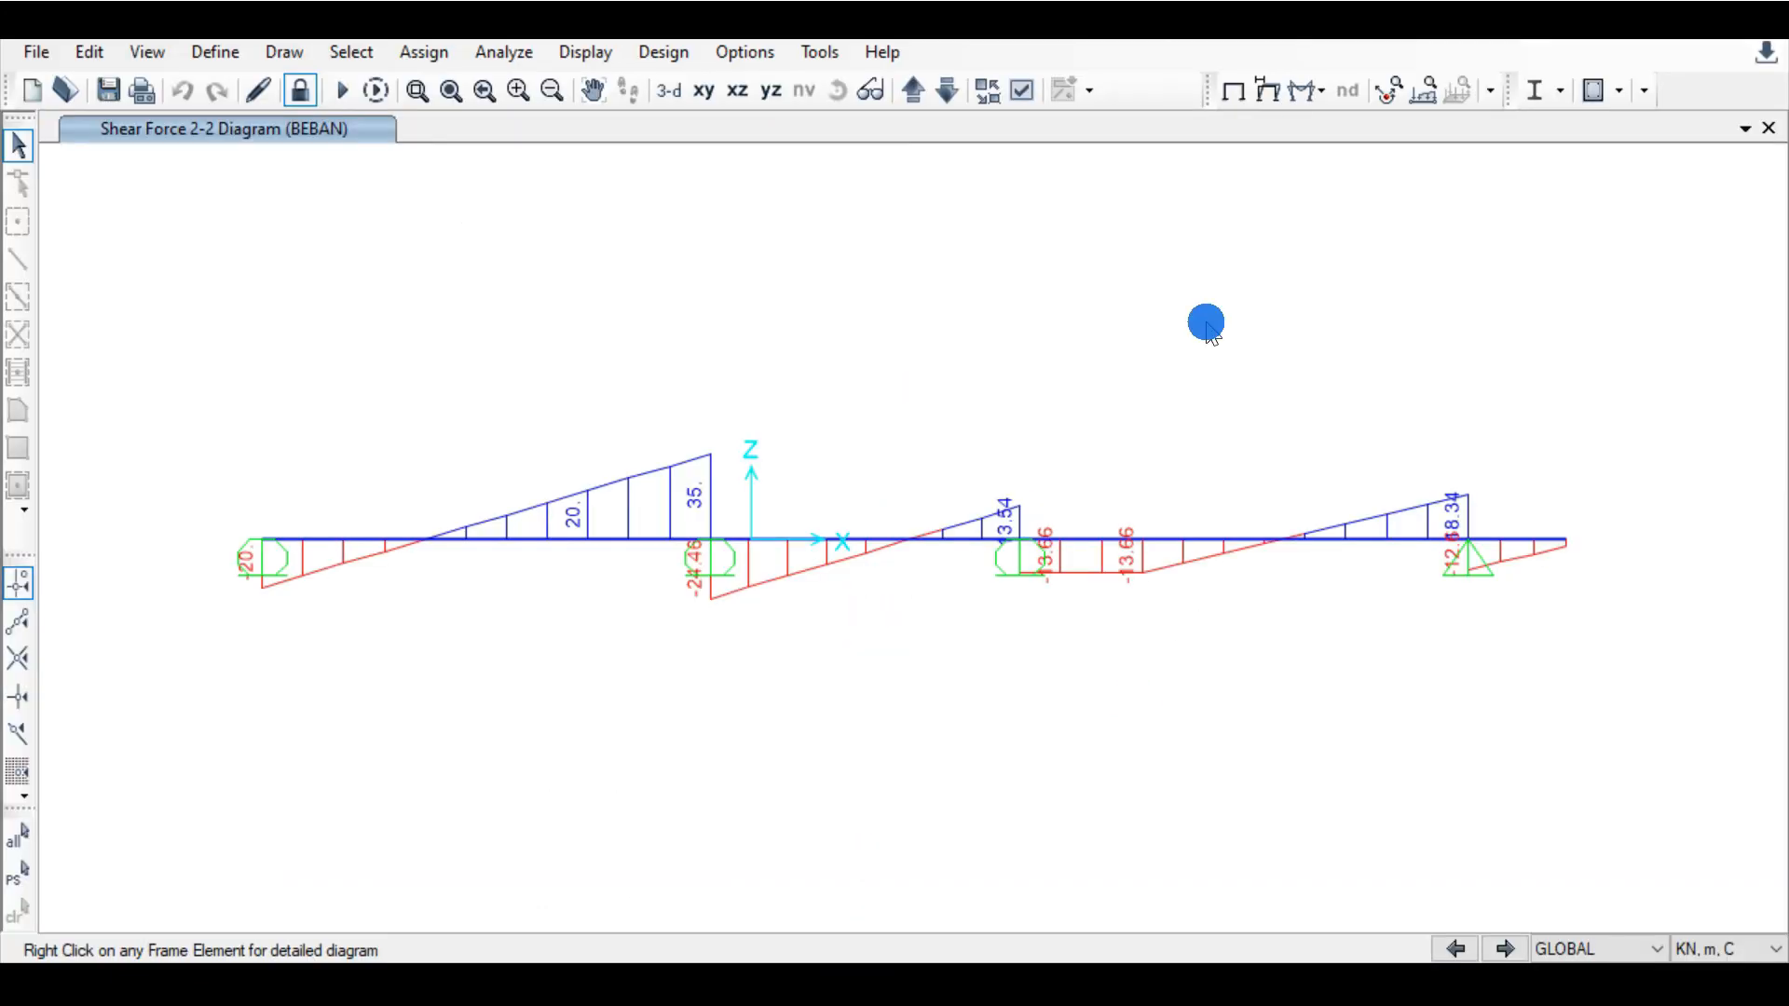
# Step: Display the Moment 3-3 force diagram for BEBAN with its values shown
pyautogui.click(1304, 90)
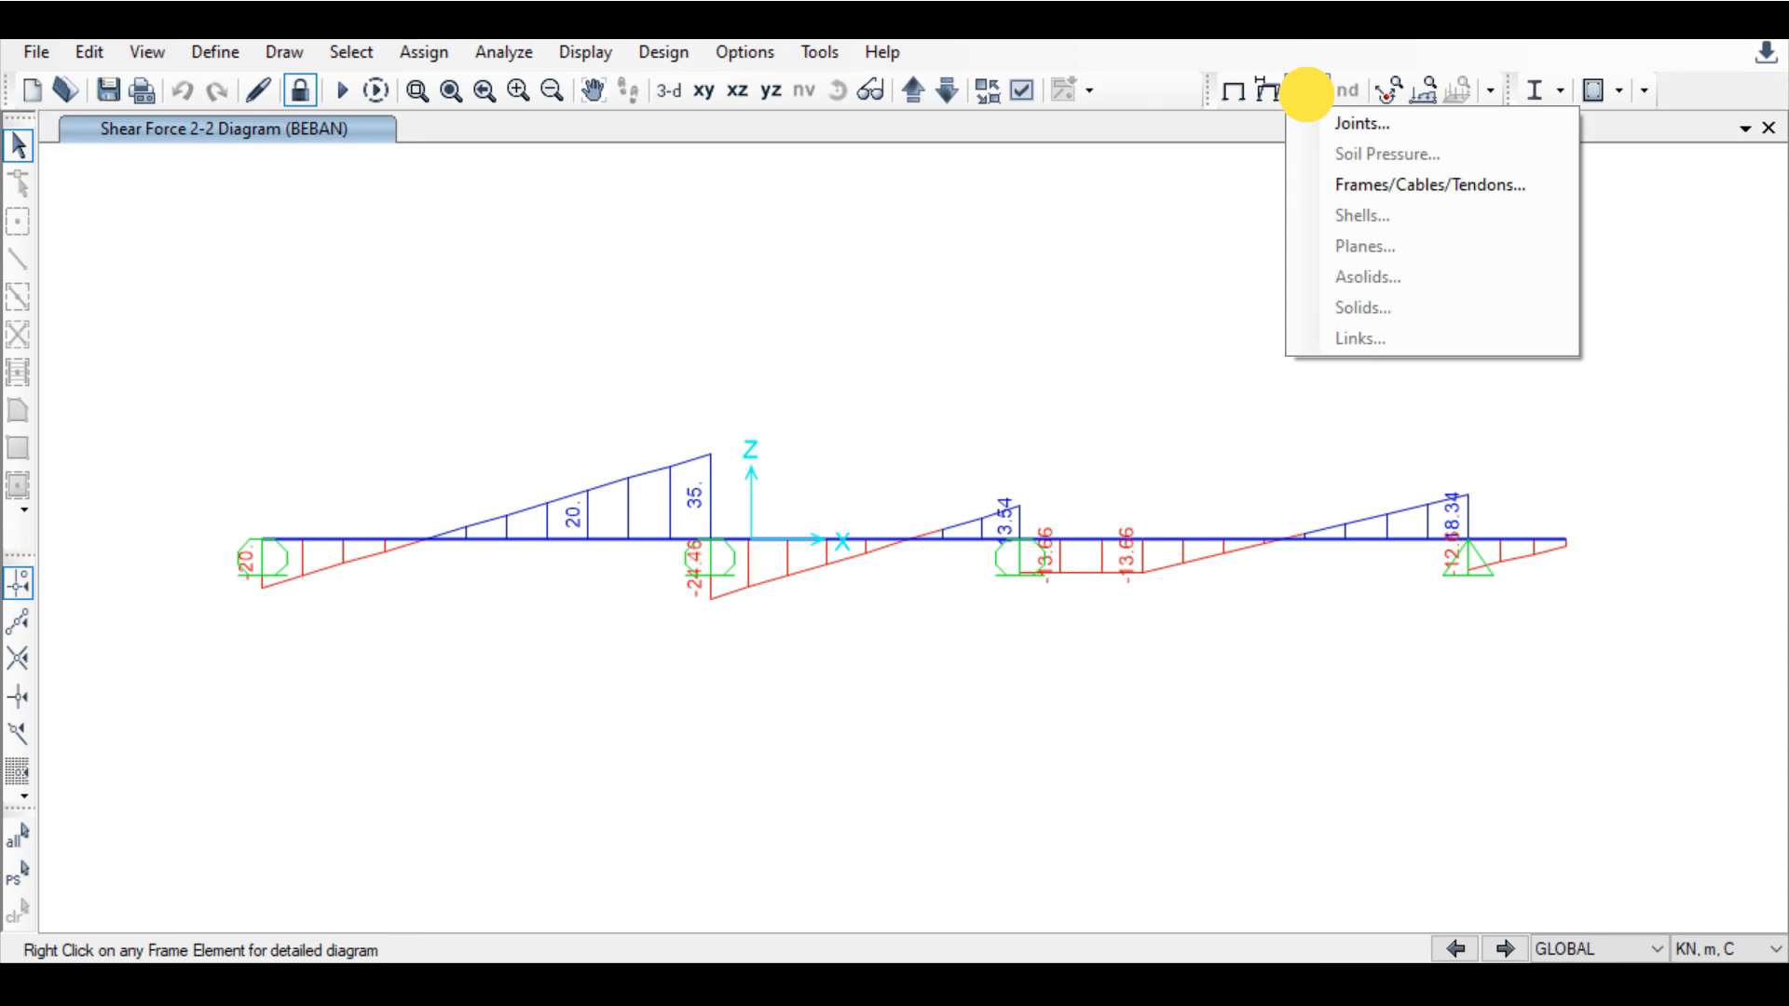
pyautogui.click(1342, 185)
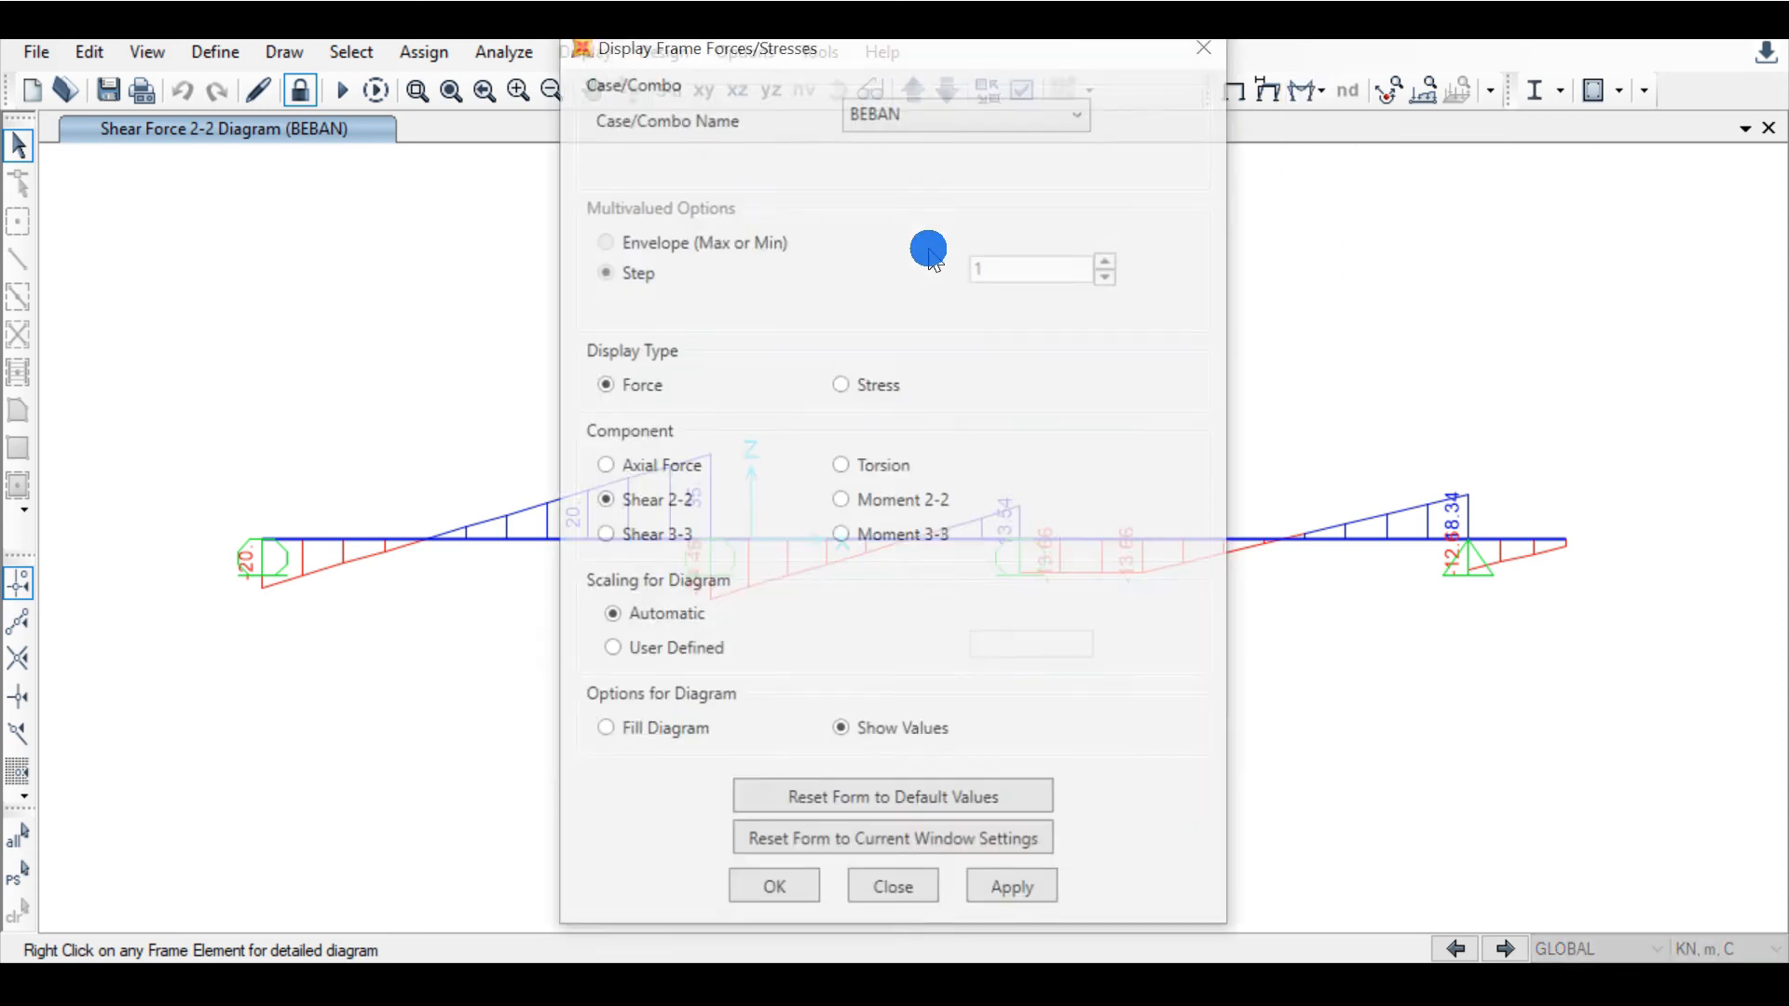
pyautogui.click(871, 538)
pyautogui.click(1015, 892)
pyautogui.click(781, 893)
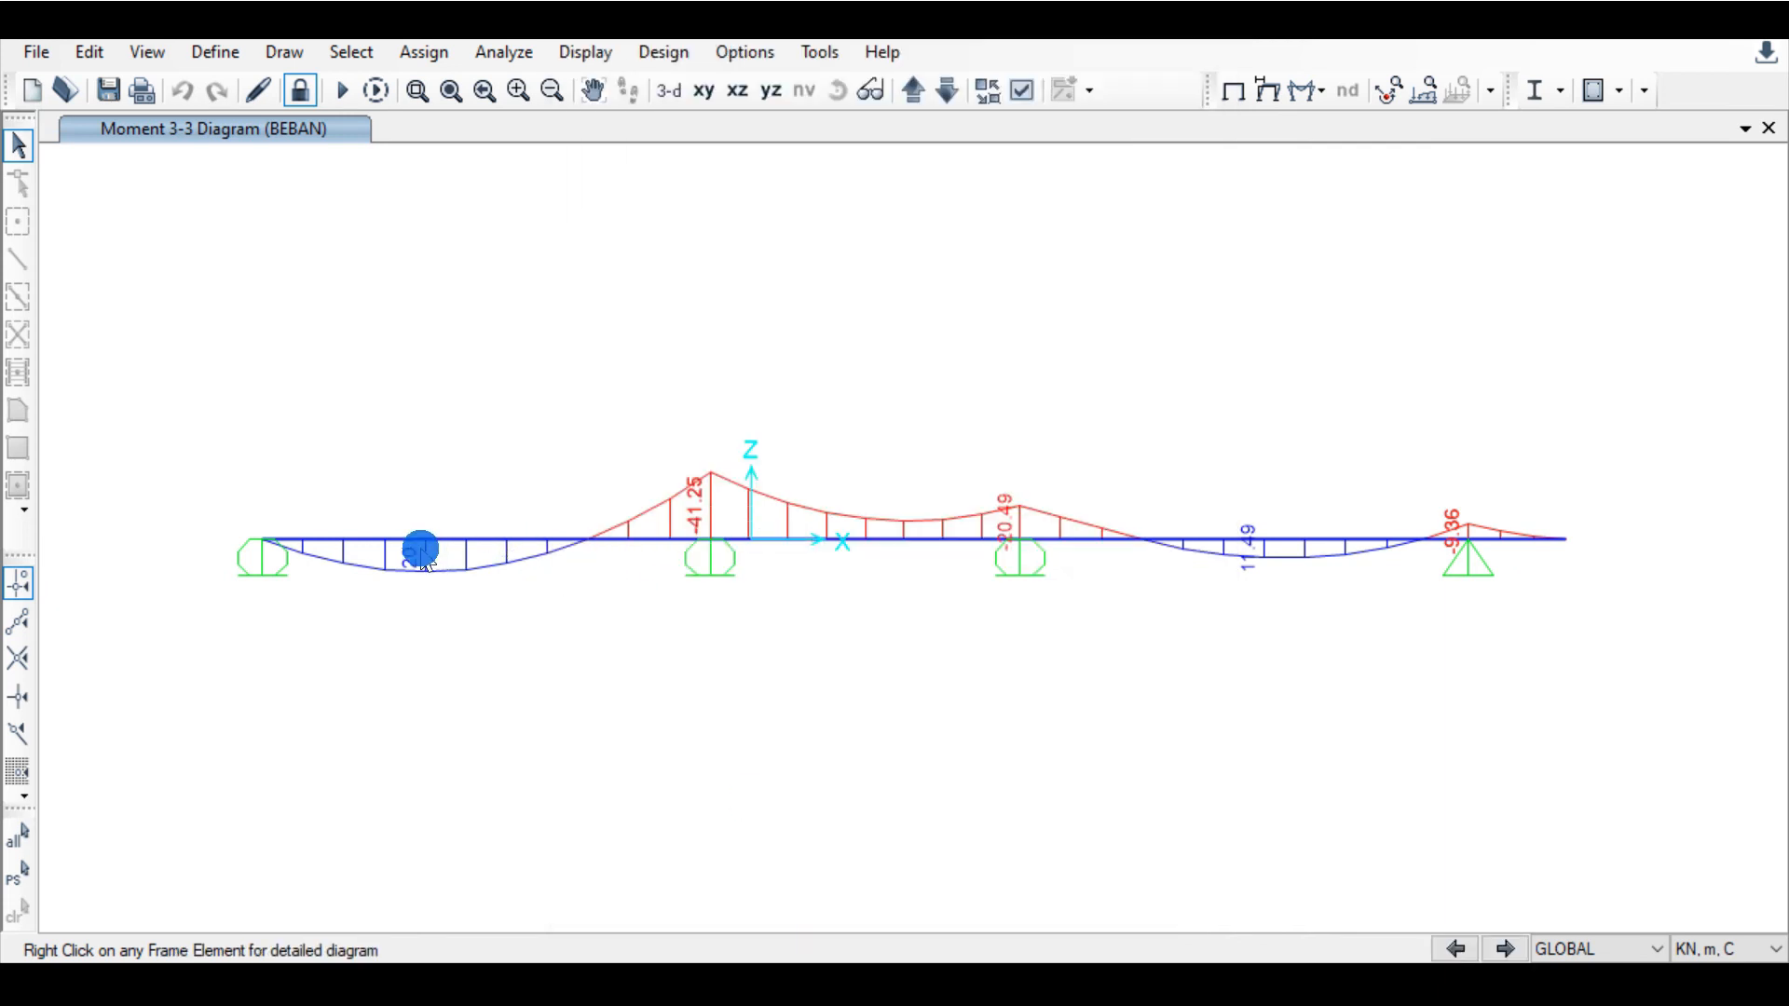
# Step: Inspect the detailed diagrams of the first 4 m span A–B, reading the moment at location 2 m
pyautogui.click(415, 539)
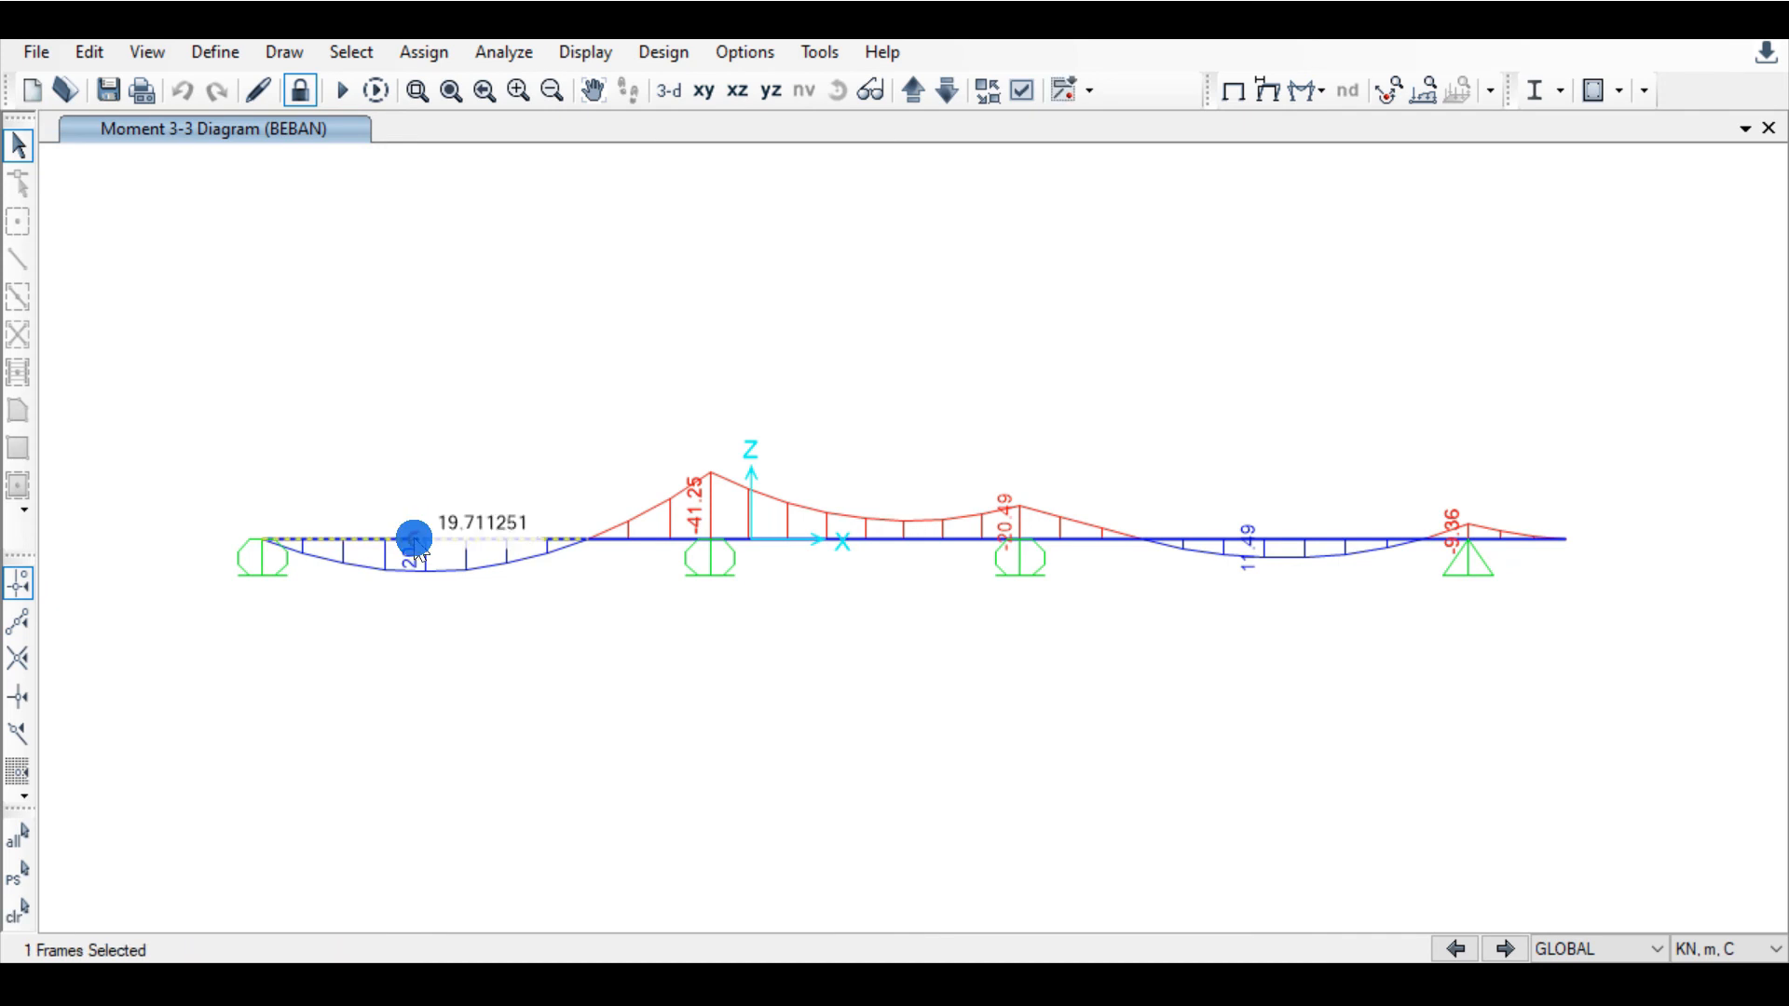
pyautogui.click(414, 539)
pyautogui.rightClick(414, 540)
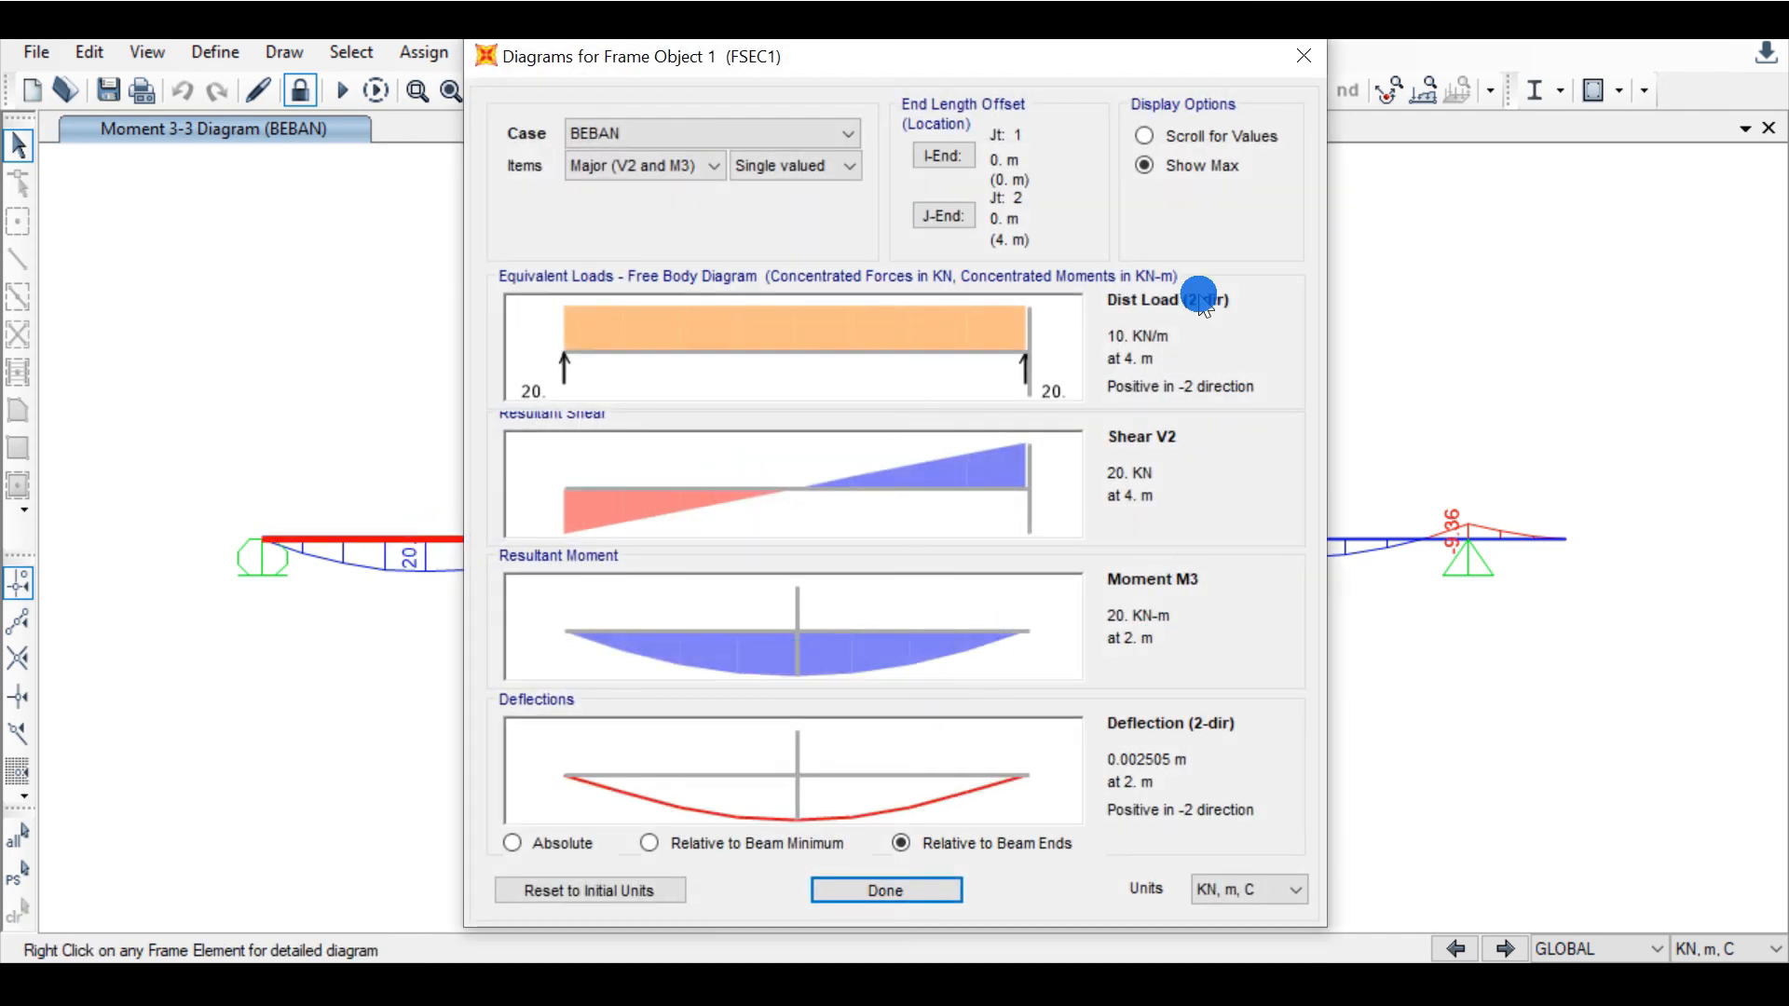
pyautogui.click(799, 603)
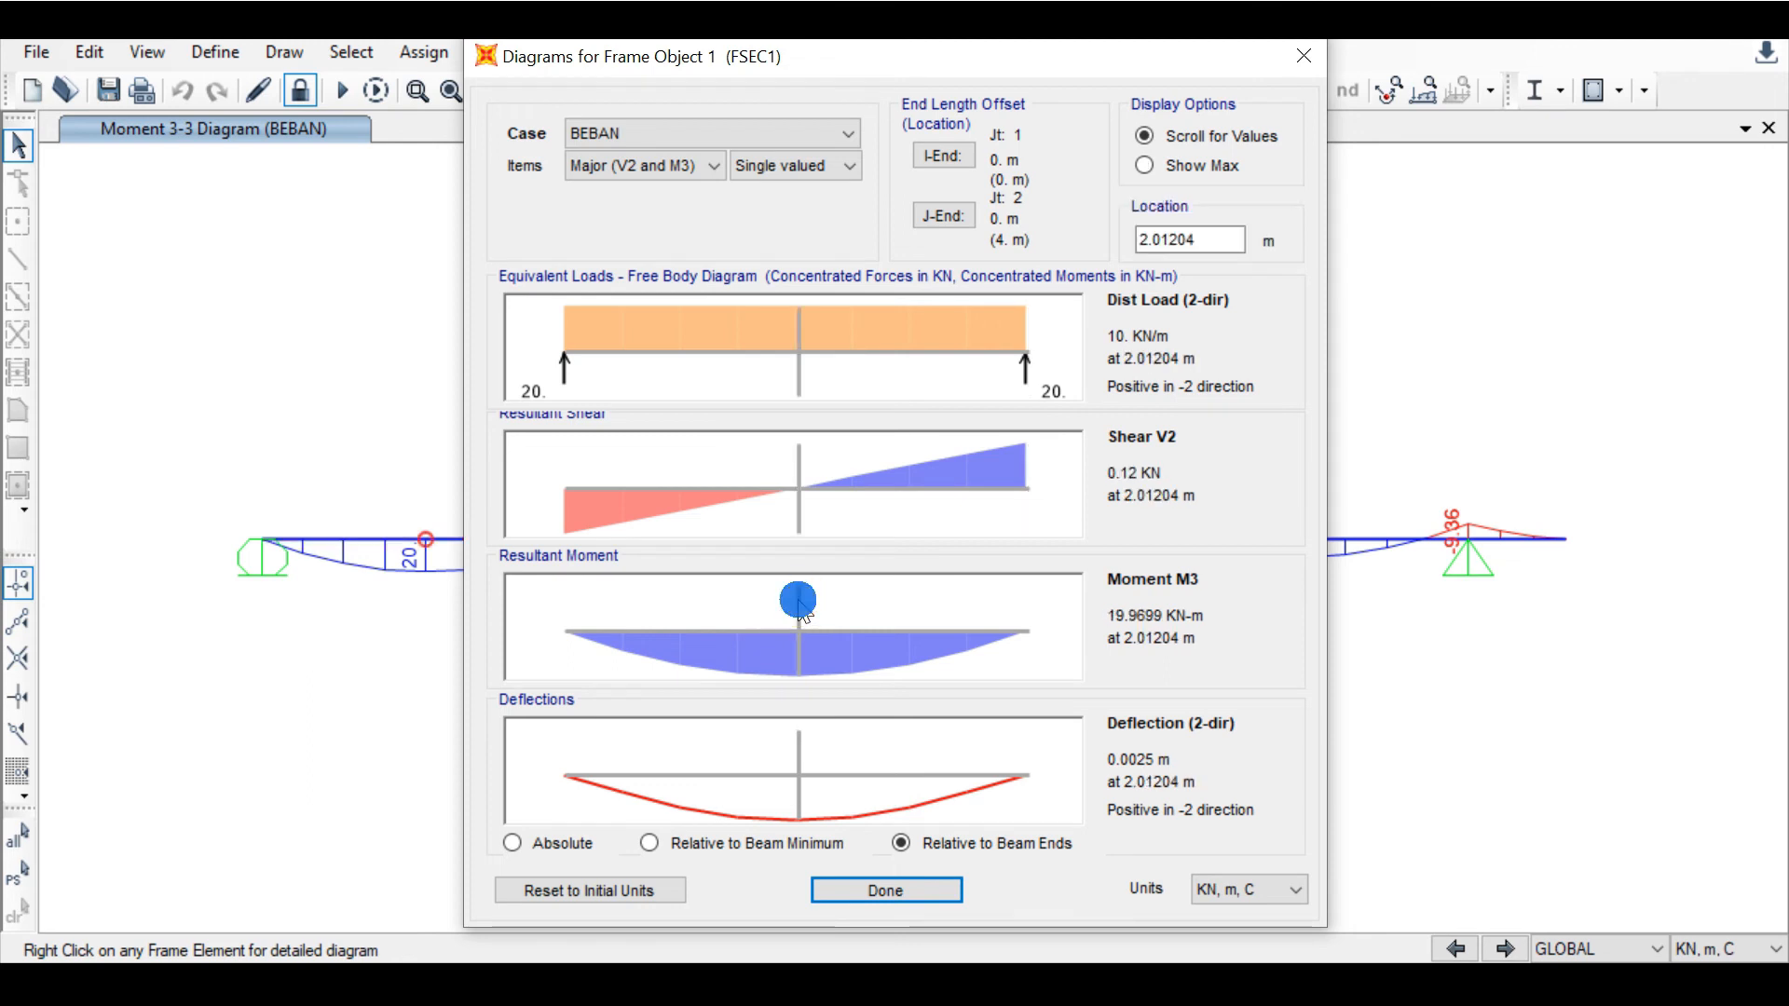
pyautogui.moveTo(1217, 246); pyautogui.dragTo(1118, 231)
pyautogui.write('2')
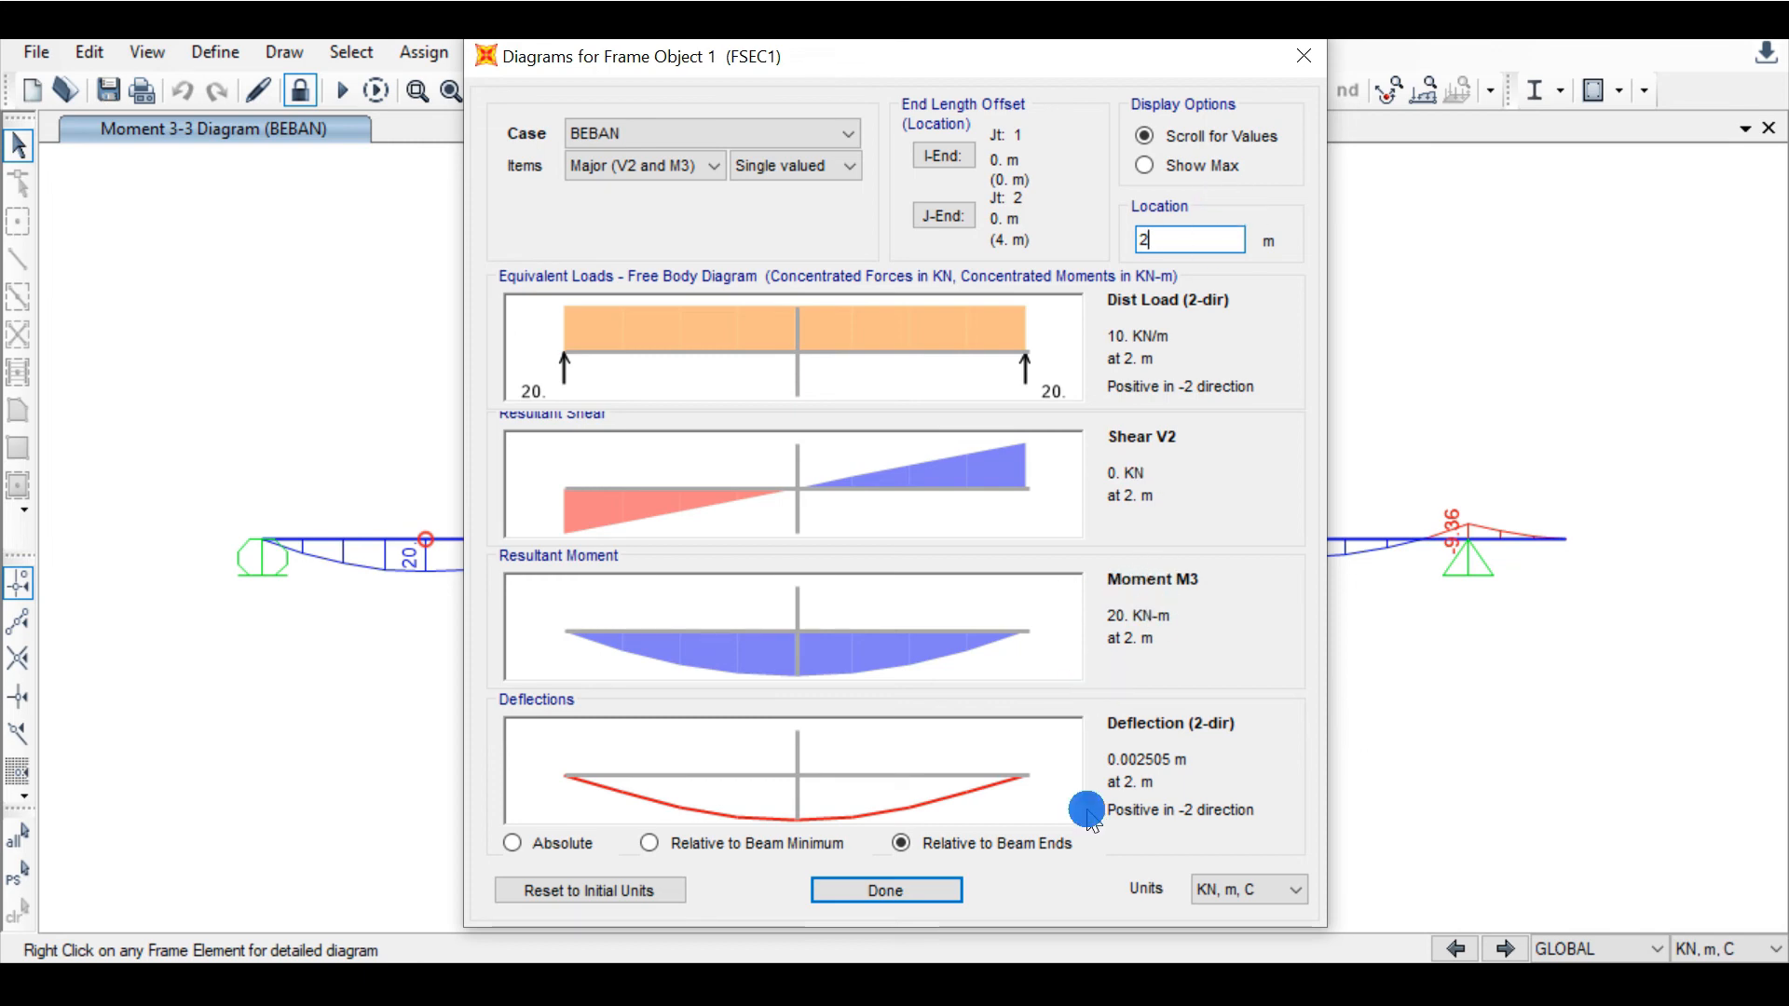
pyautogui.click(911, 891)
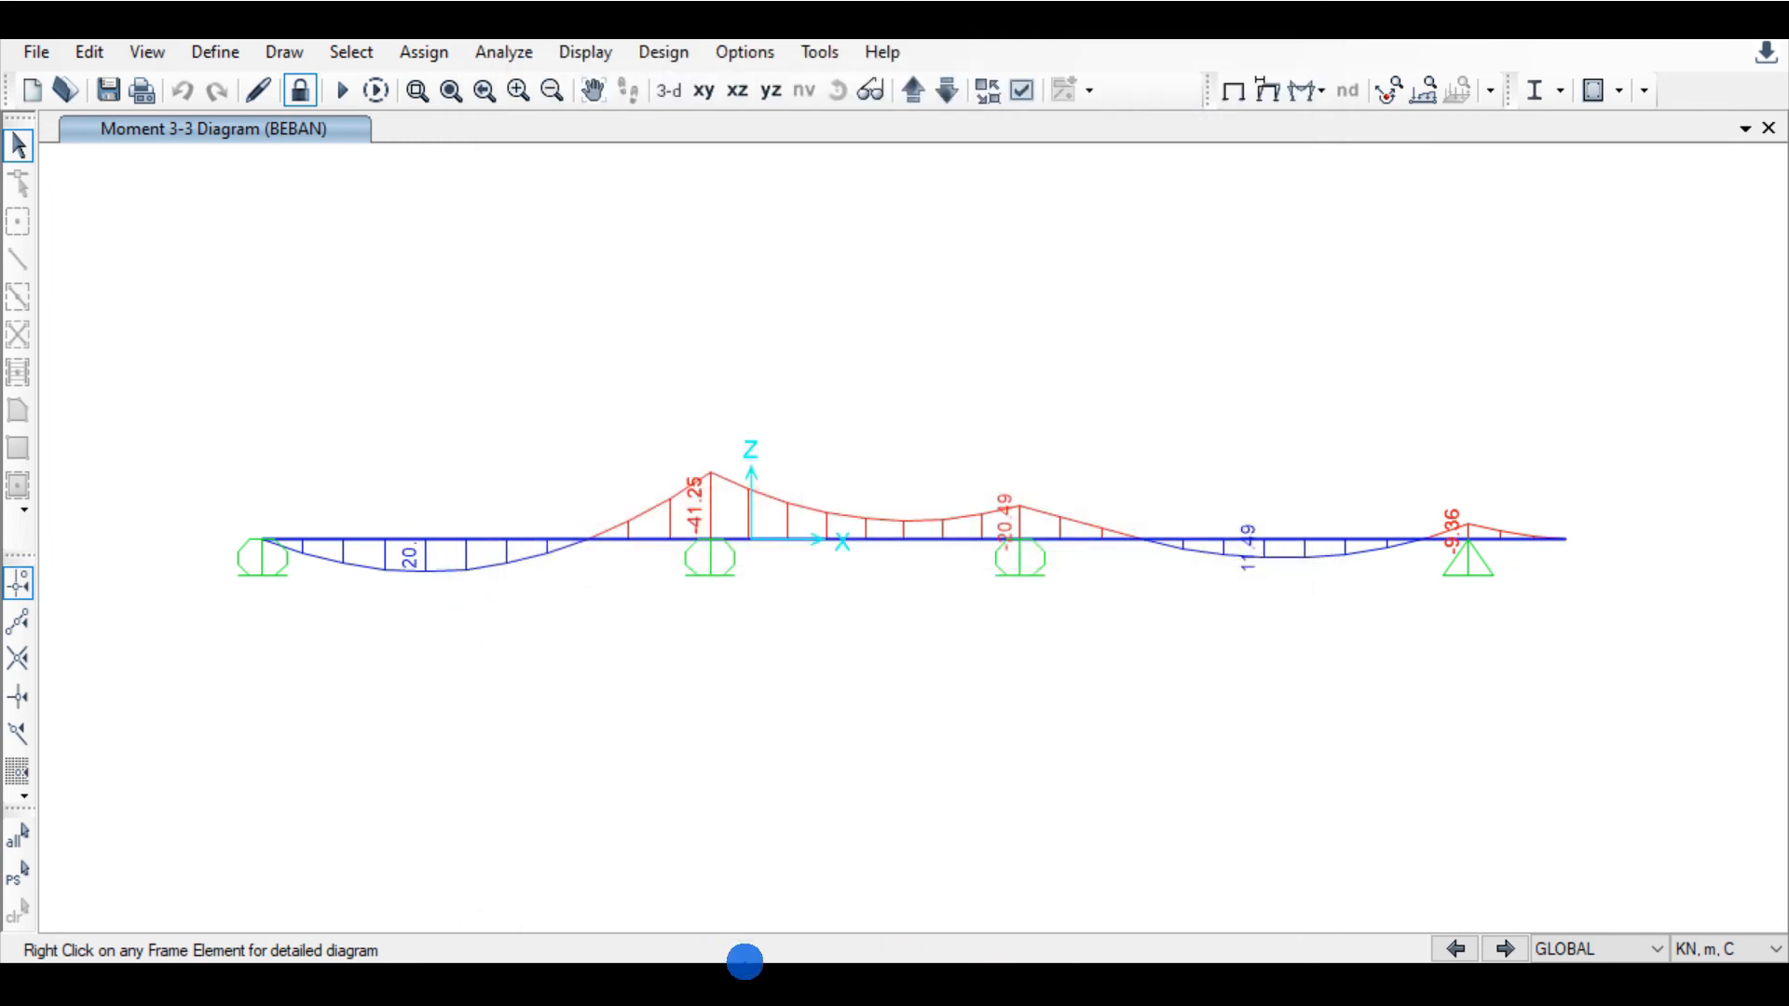
# Step: Compare the bending moments along the beam with the hand-calculated moments in the Word document
pyautogui.click(789, 983)
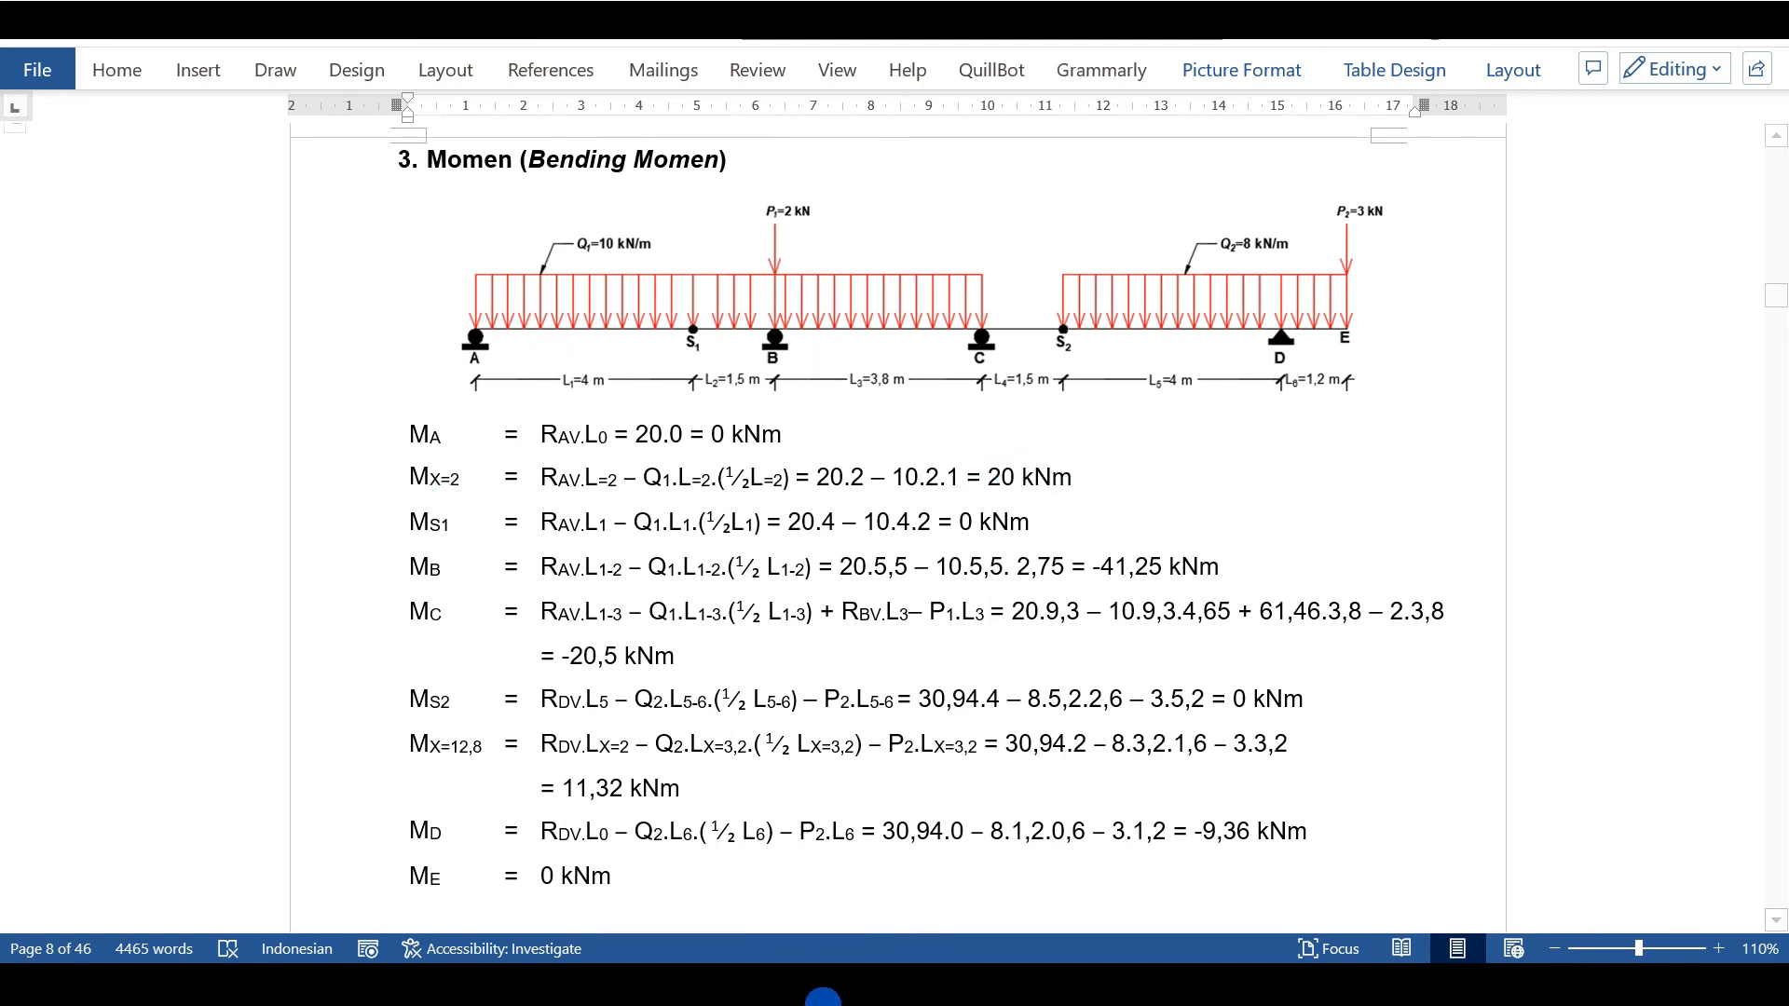
pyautogui.click(851, 978)
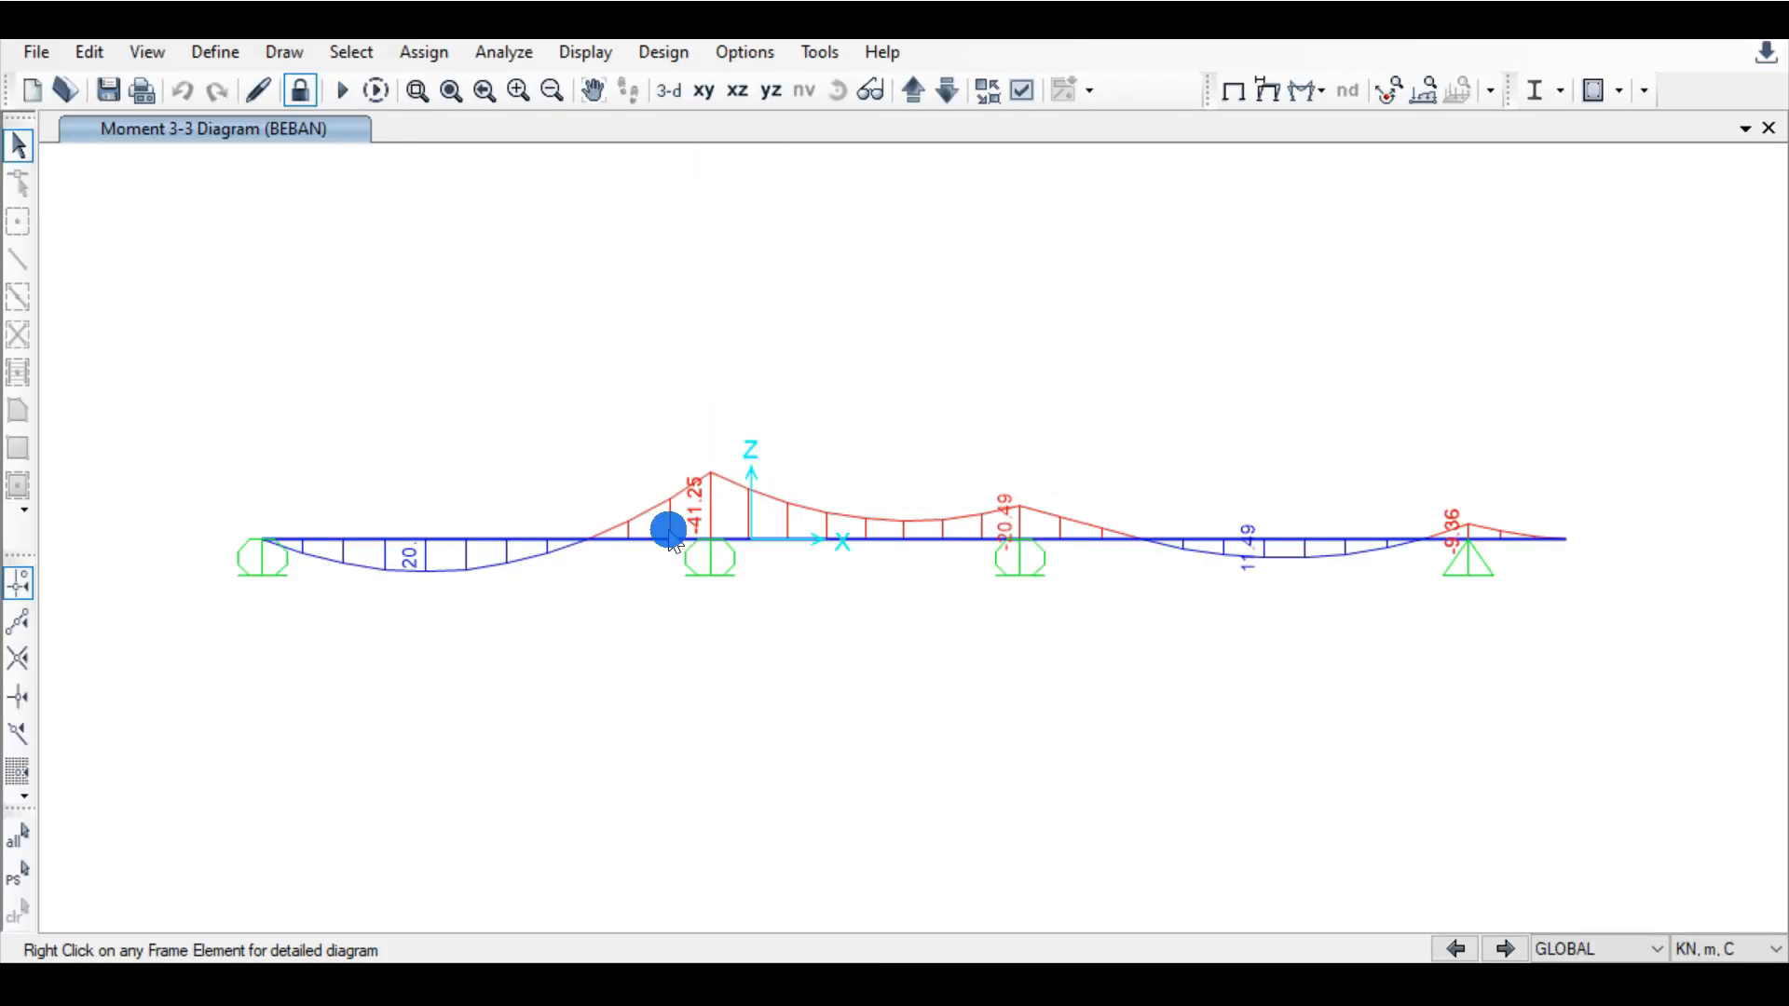
pyautogui.moveTo(720, 540)
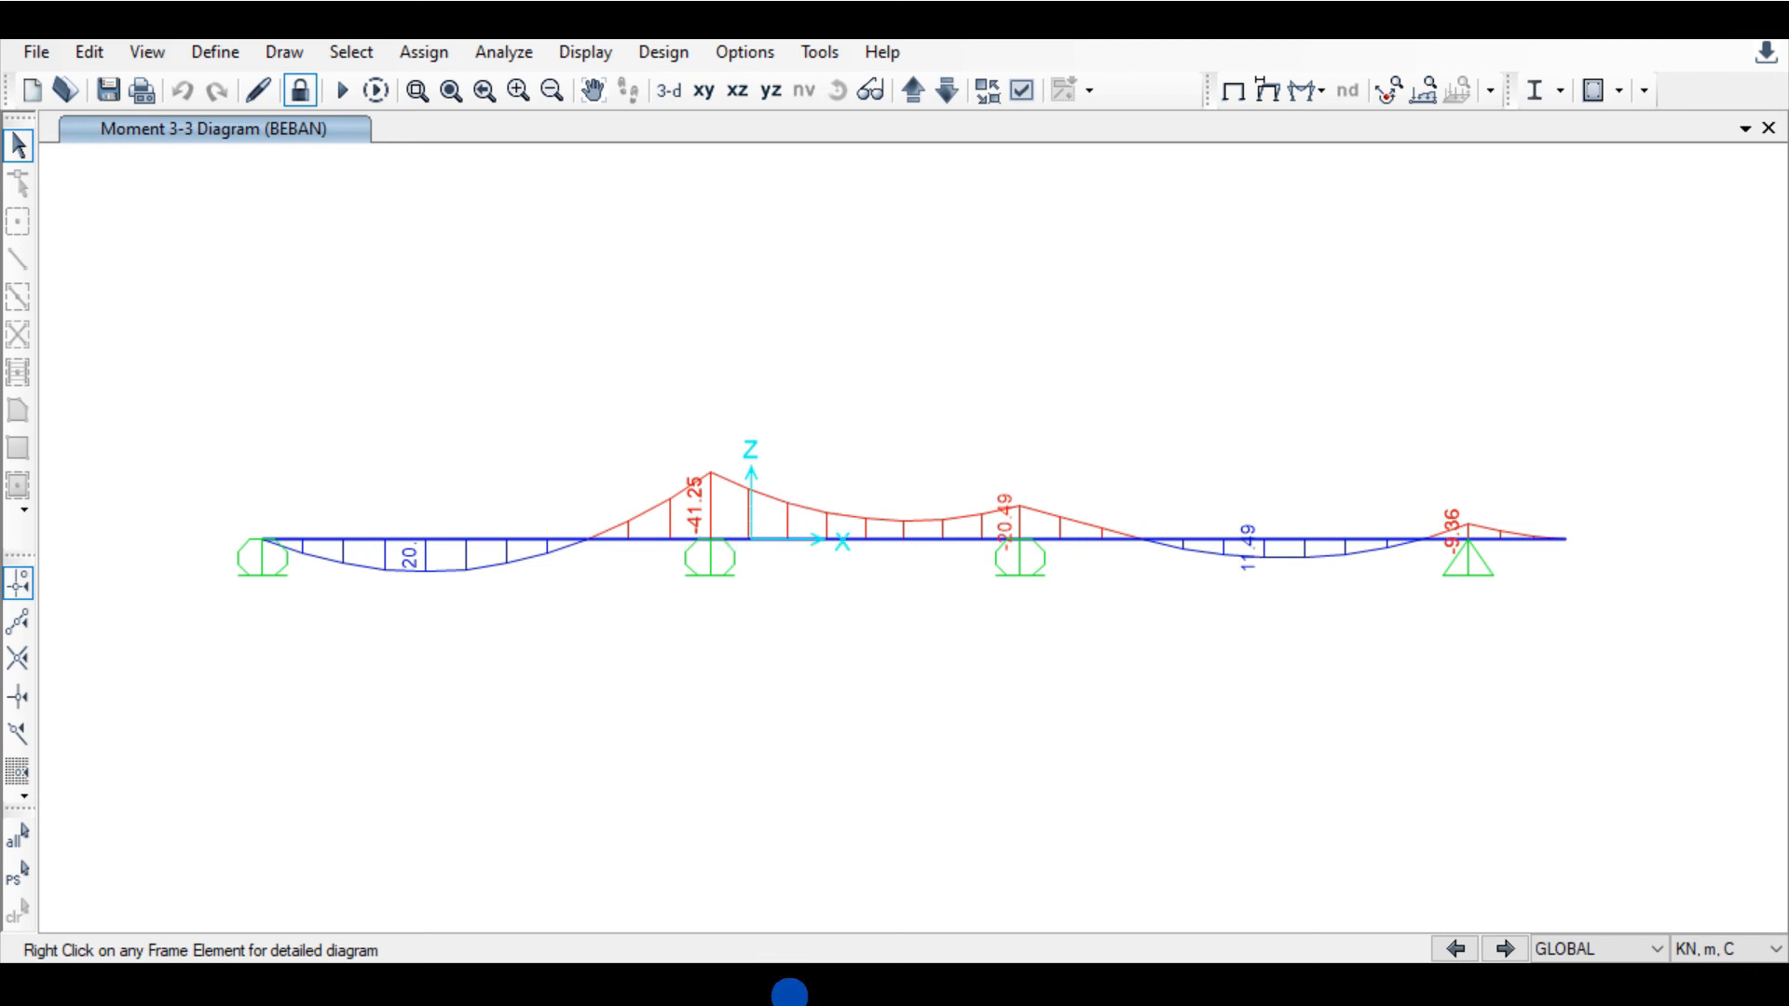
pyautogui.click(787, 988)
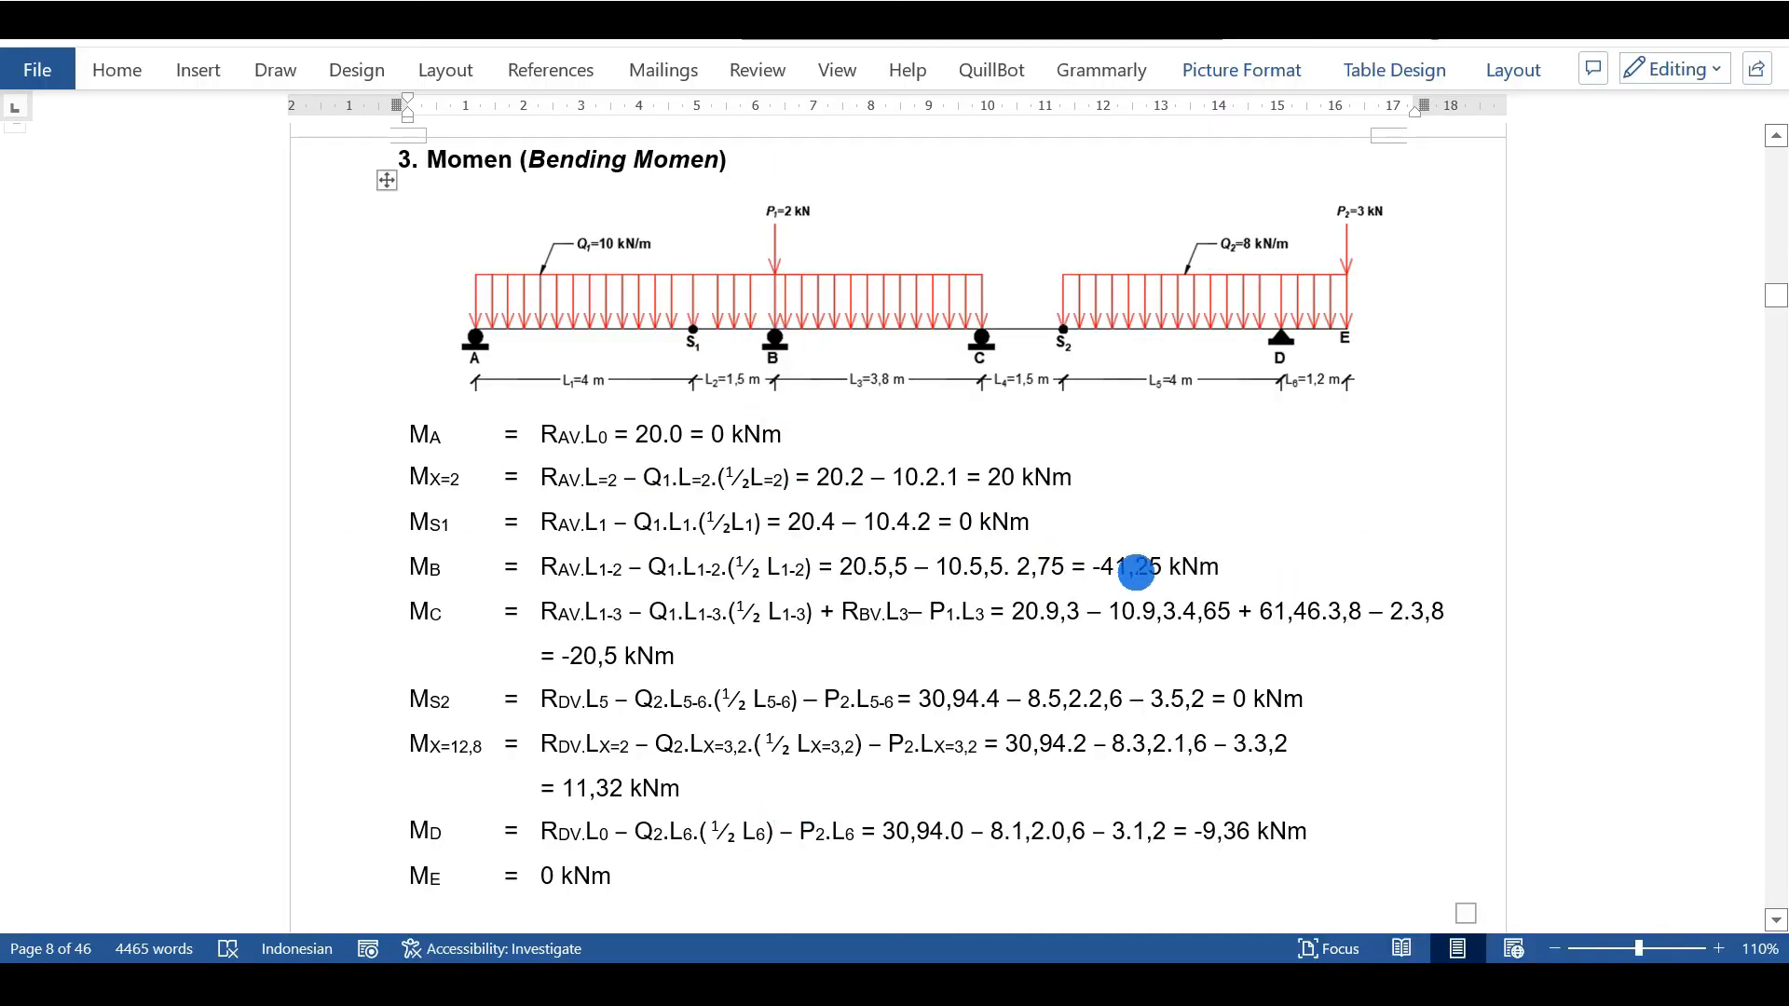
pyautogui.click(858, 983)
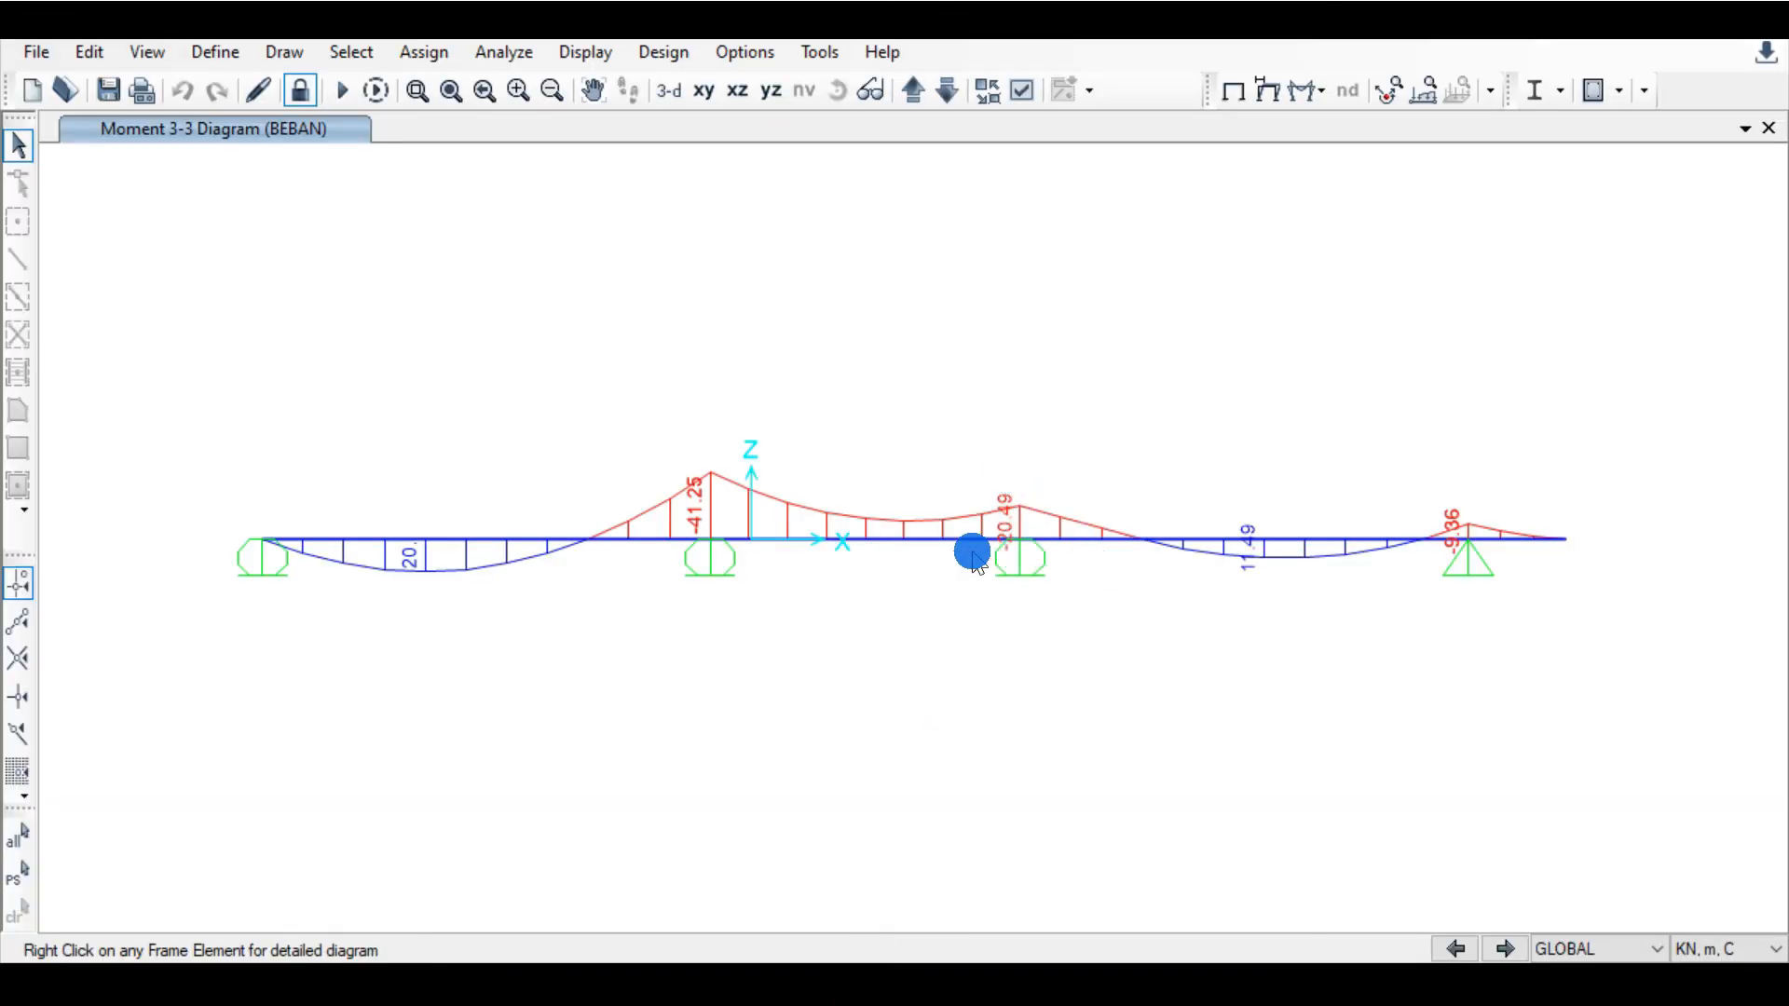
pyautogui.click(811, 986)
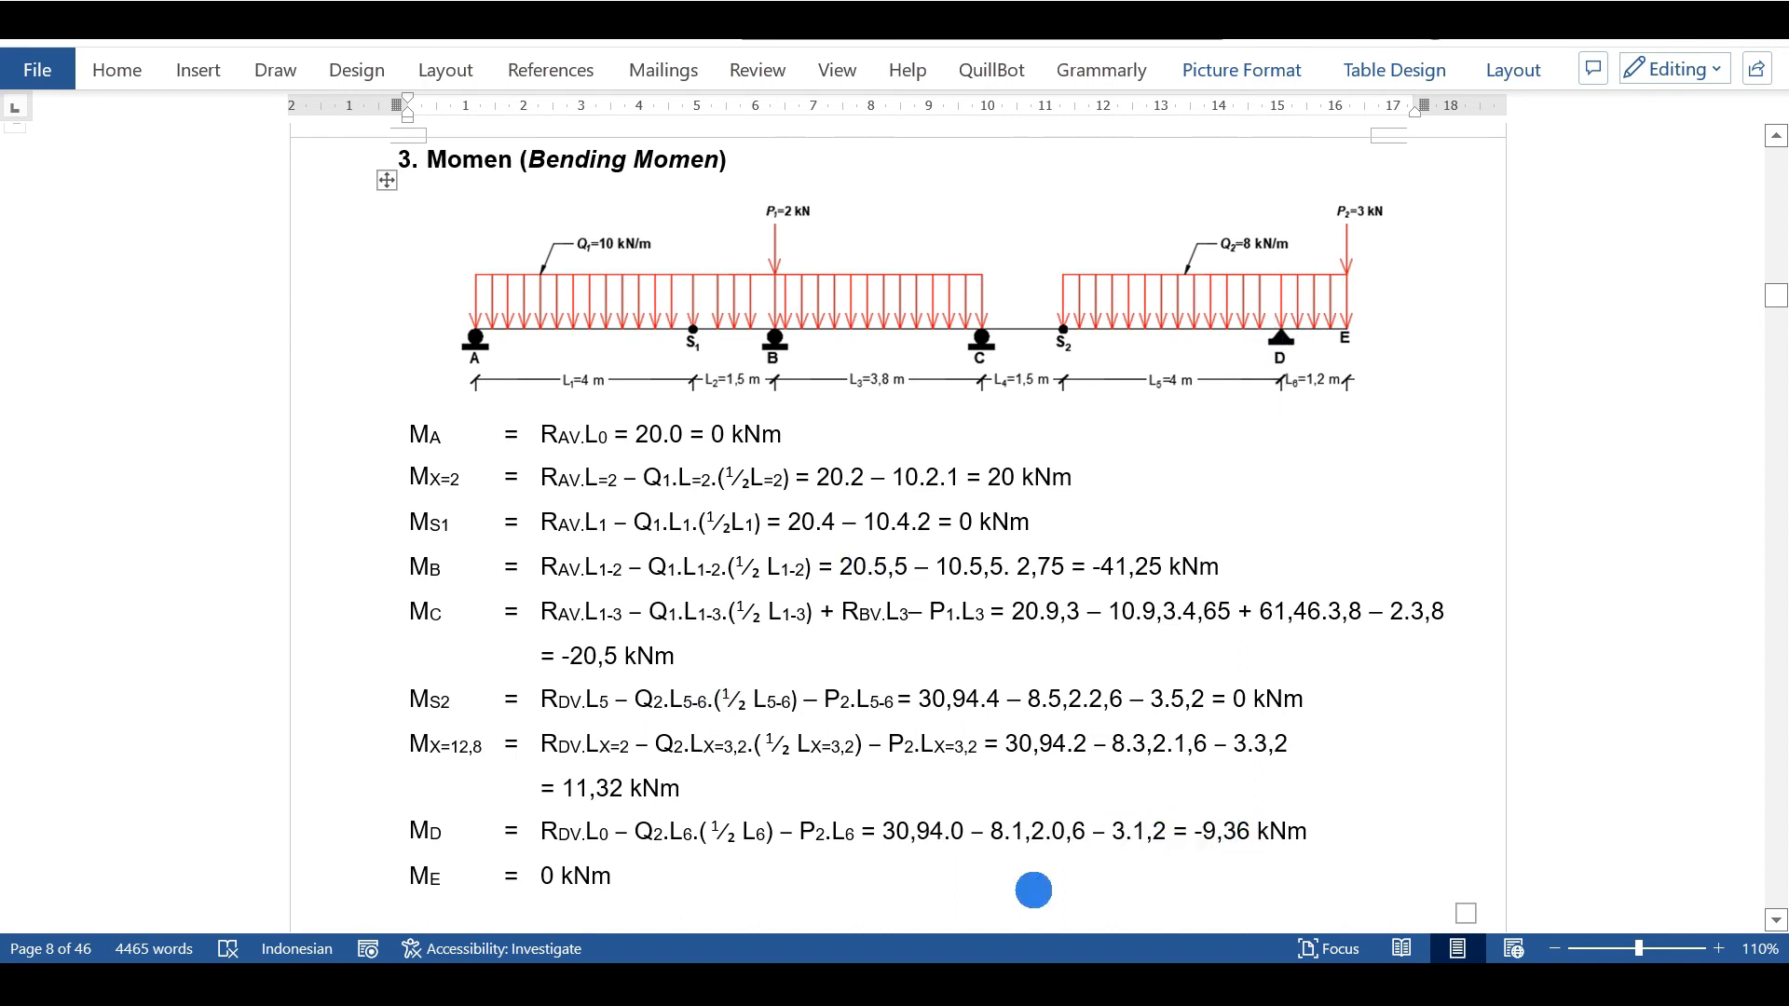
pyautogui.click(846, 980)
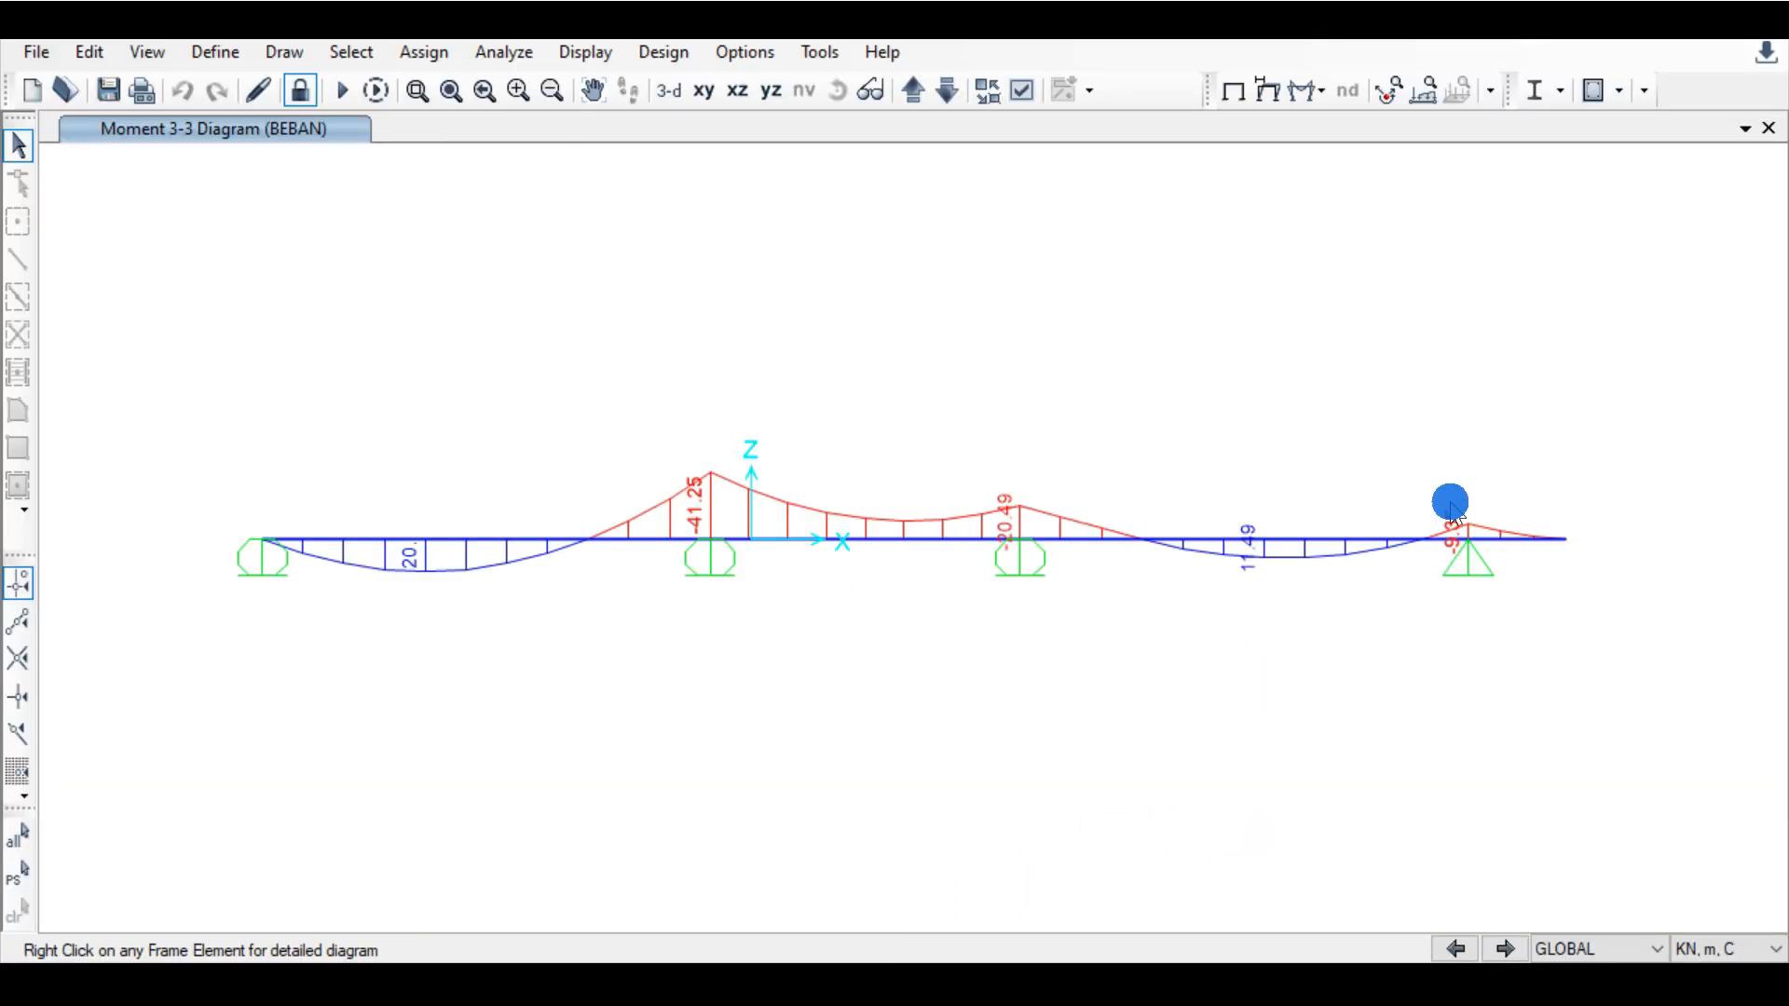
# Step: Inspect the detailed diagrams of the 4 m span between S2 and D, reading the moment at location 1.5 m
pyautogui.click(1265, 544)
pyautogui.click(1264, 544)
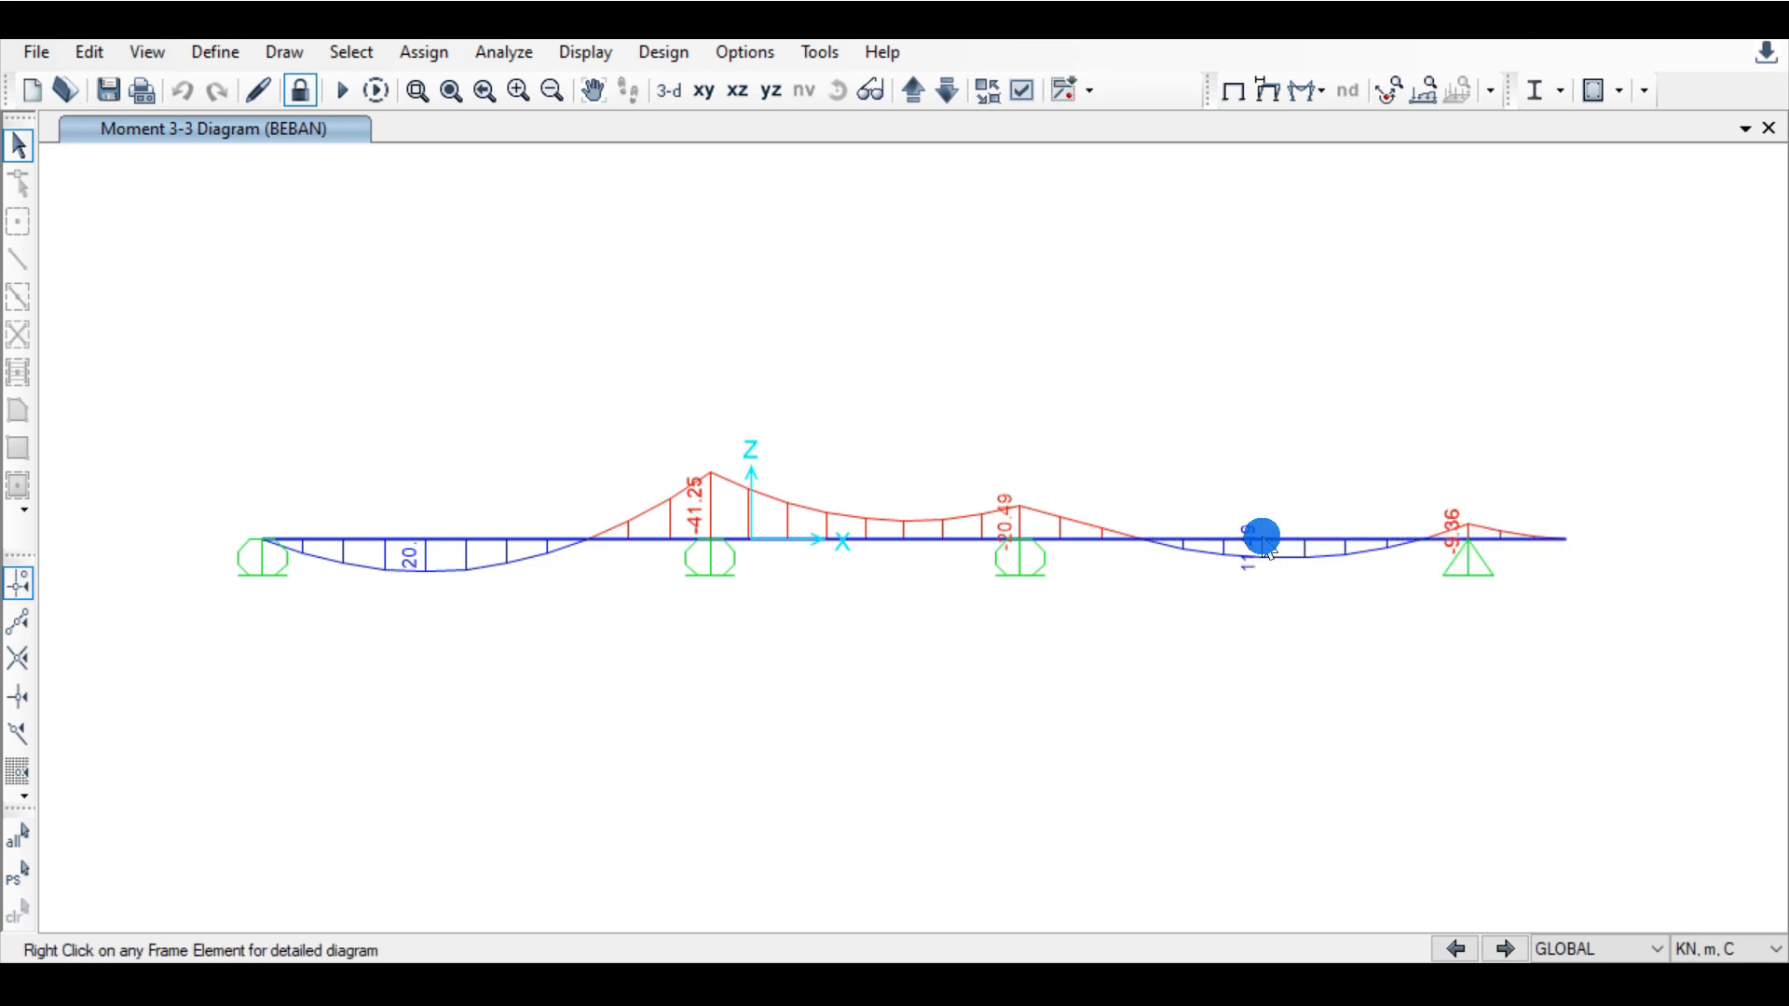
pyautogui.rightClick(1262, 540)
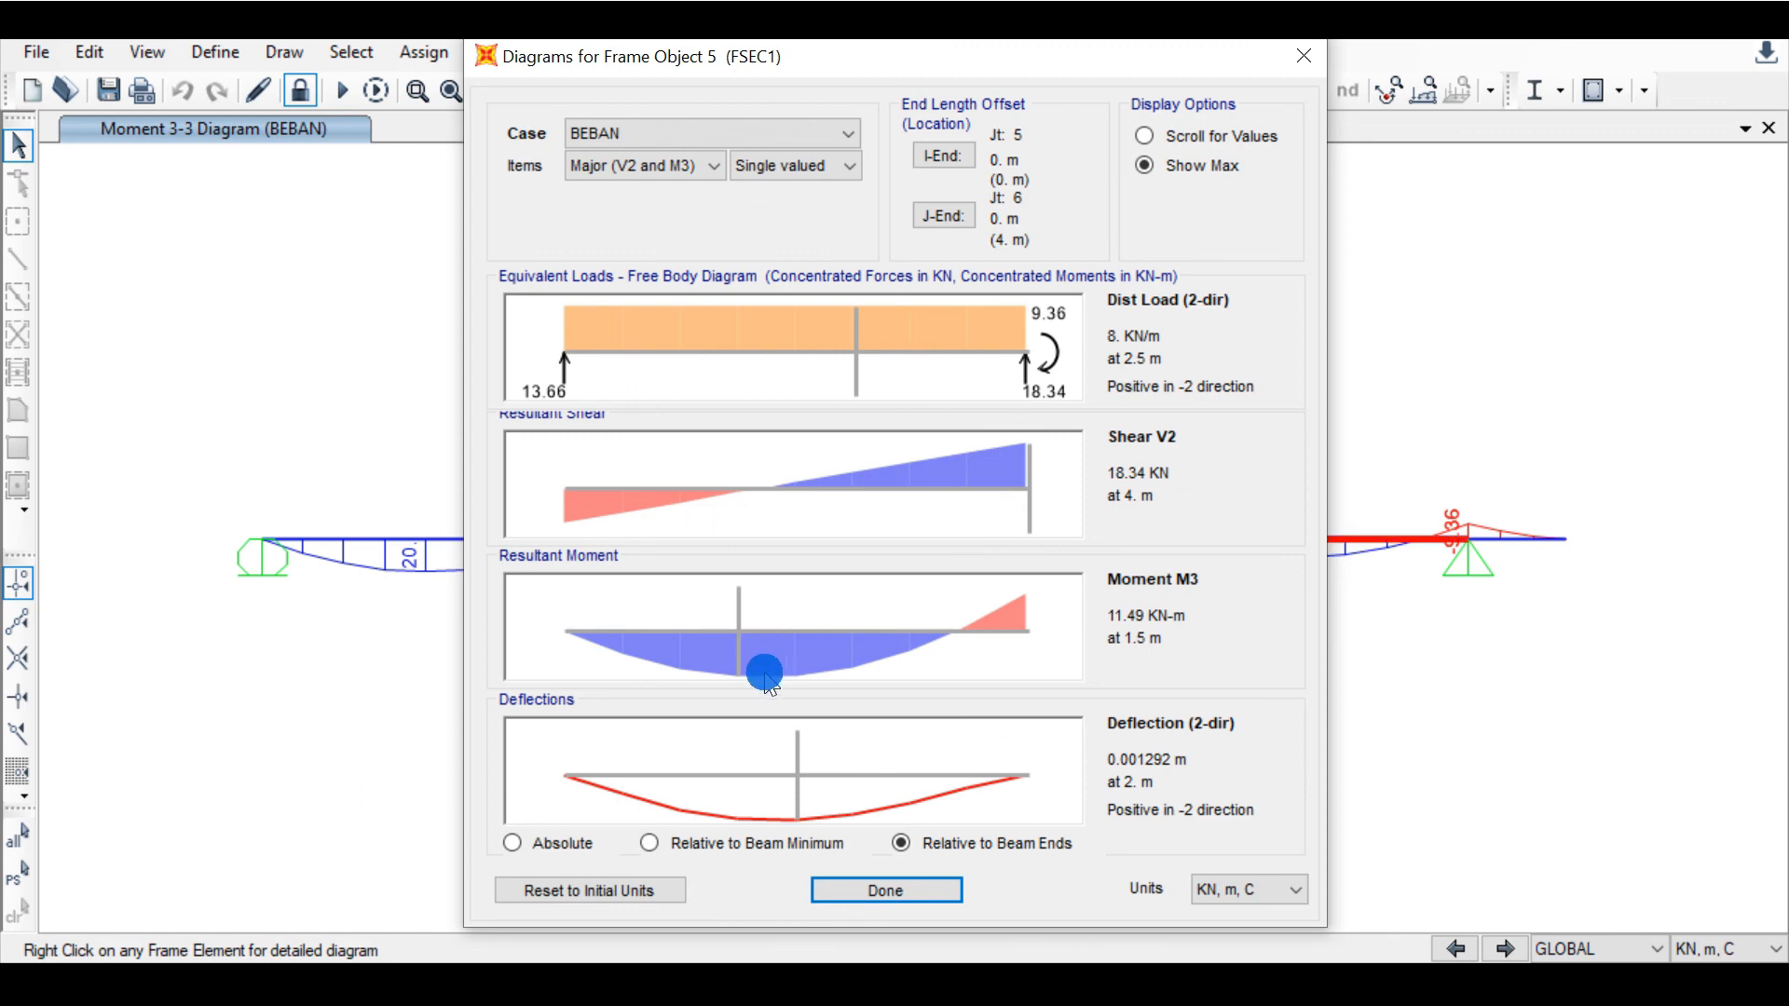
pyautogui.click(742, 660)
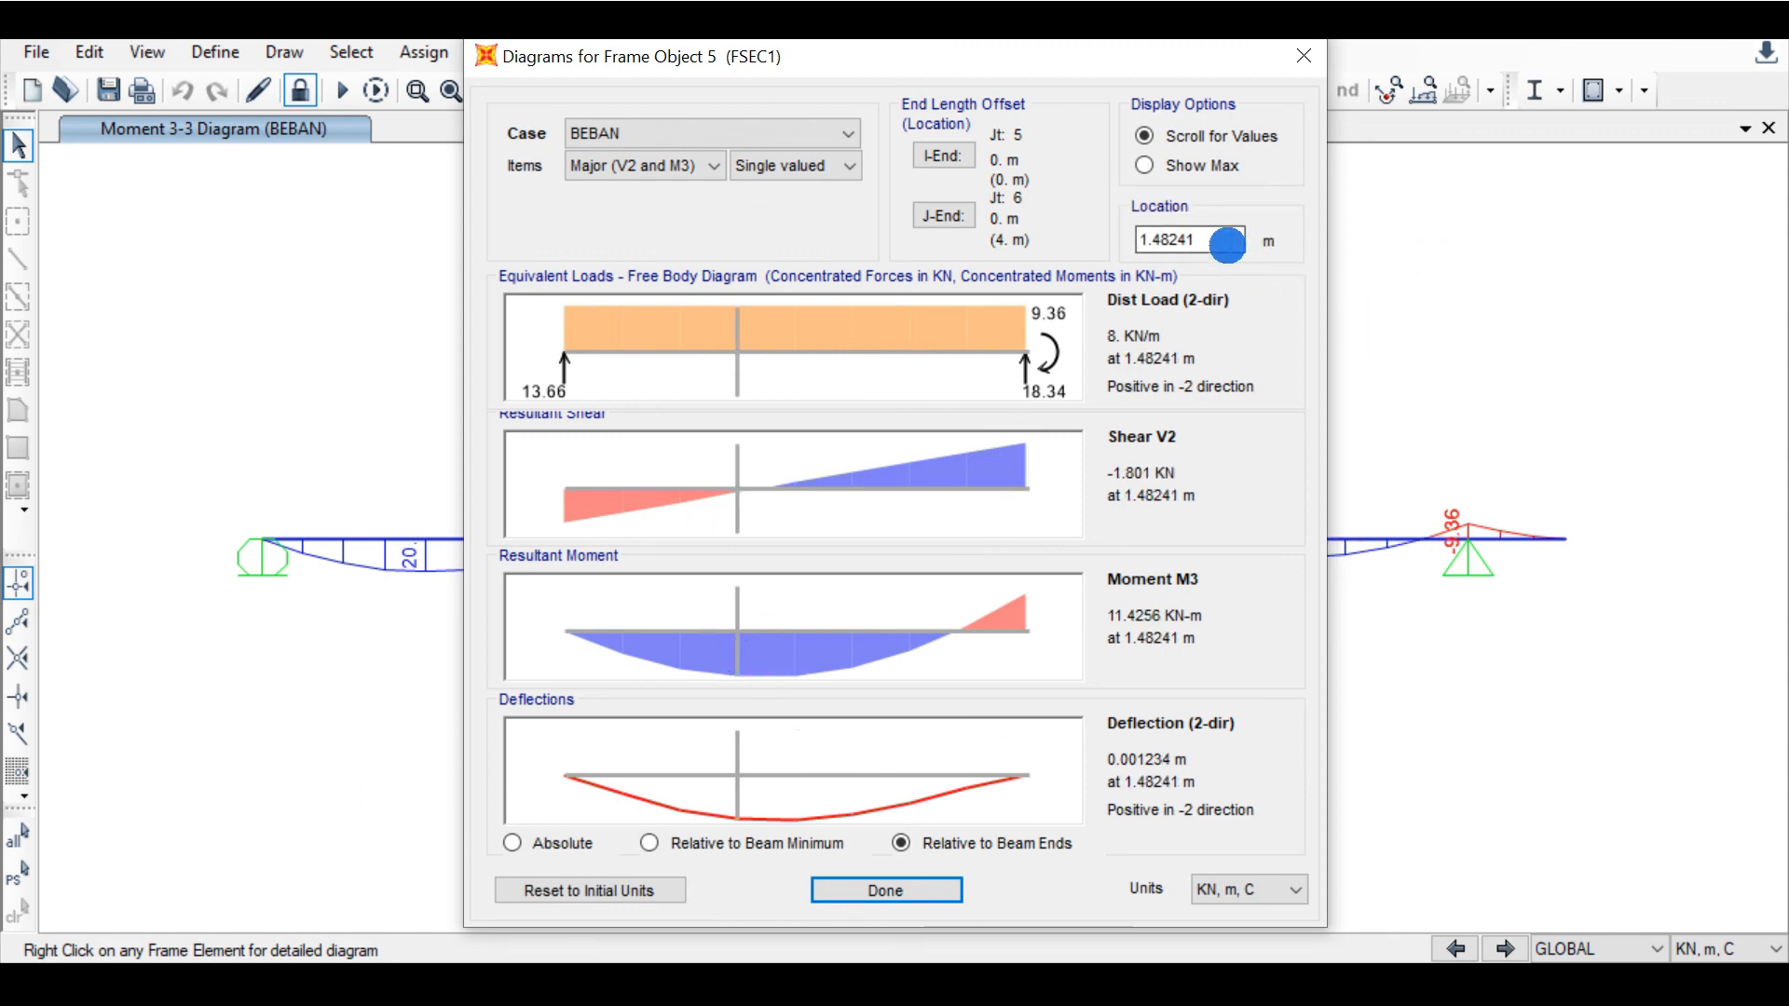
pyautogui.moveTo(1227, 240); pyautogui.dragTo(1100, 249)
pyautogui.write('1.5')
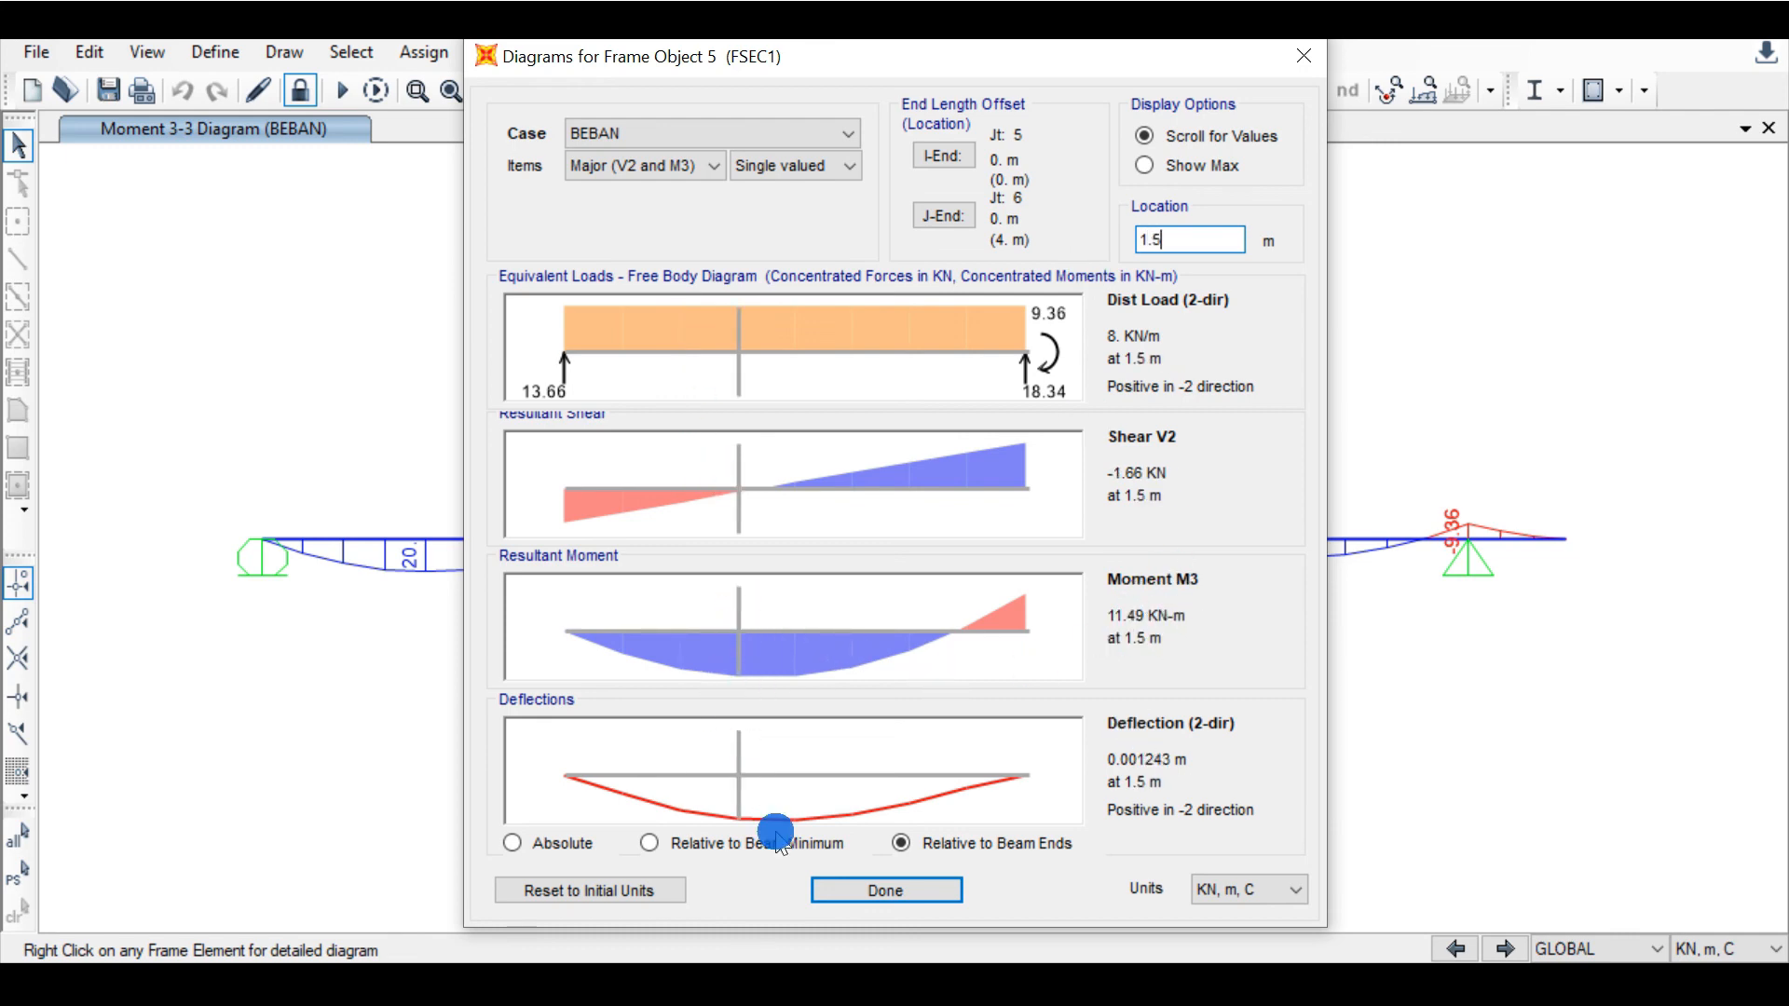
pyautogui.click(832, 888)
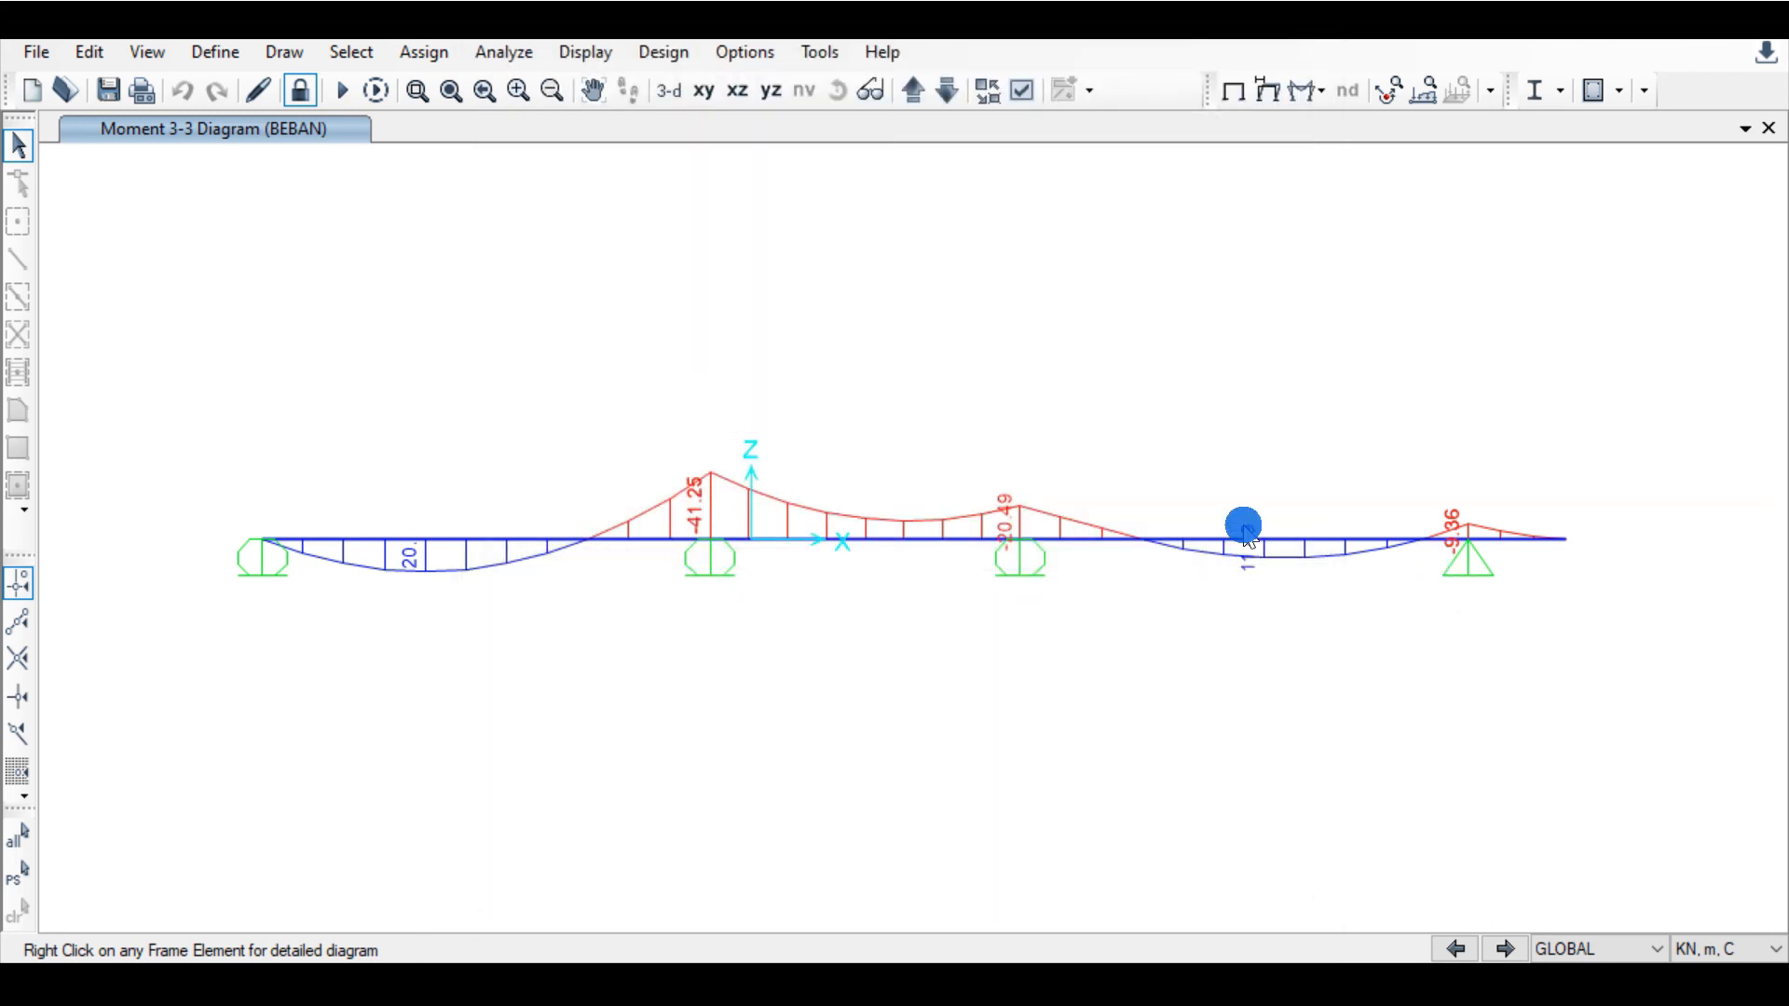
# Step: Switch to the Word document and compare the beam's moment diagram with the hand-drawn SFD and BMD
pyautogui.moveTo(1240, 547)
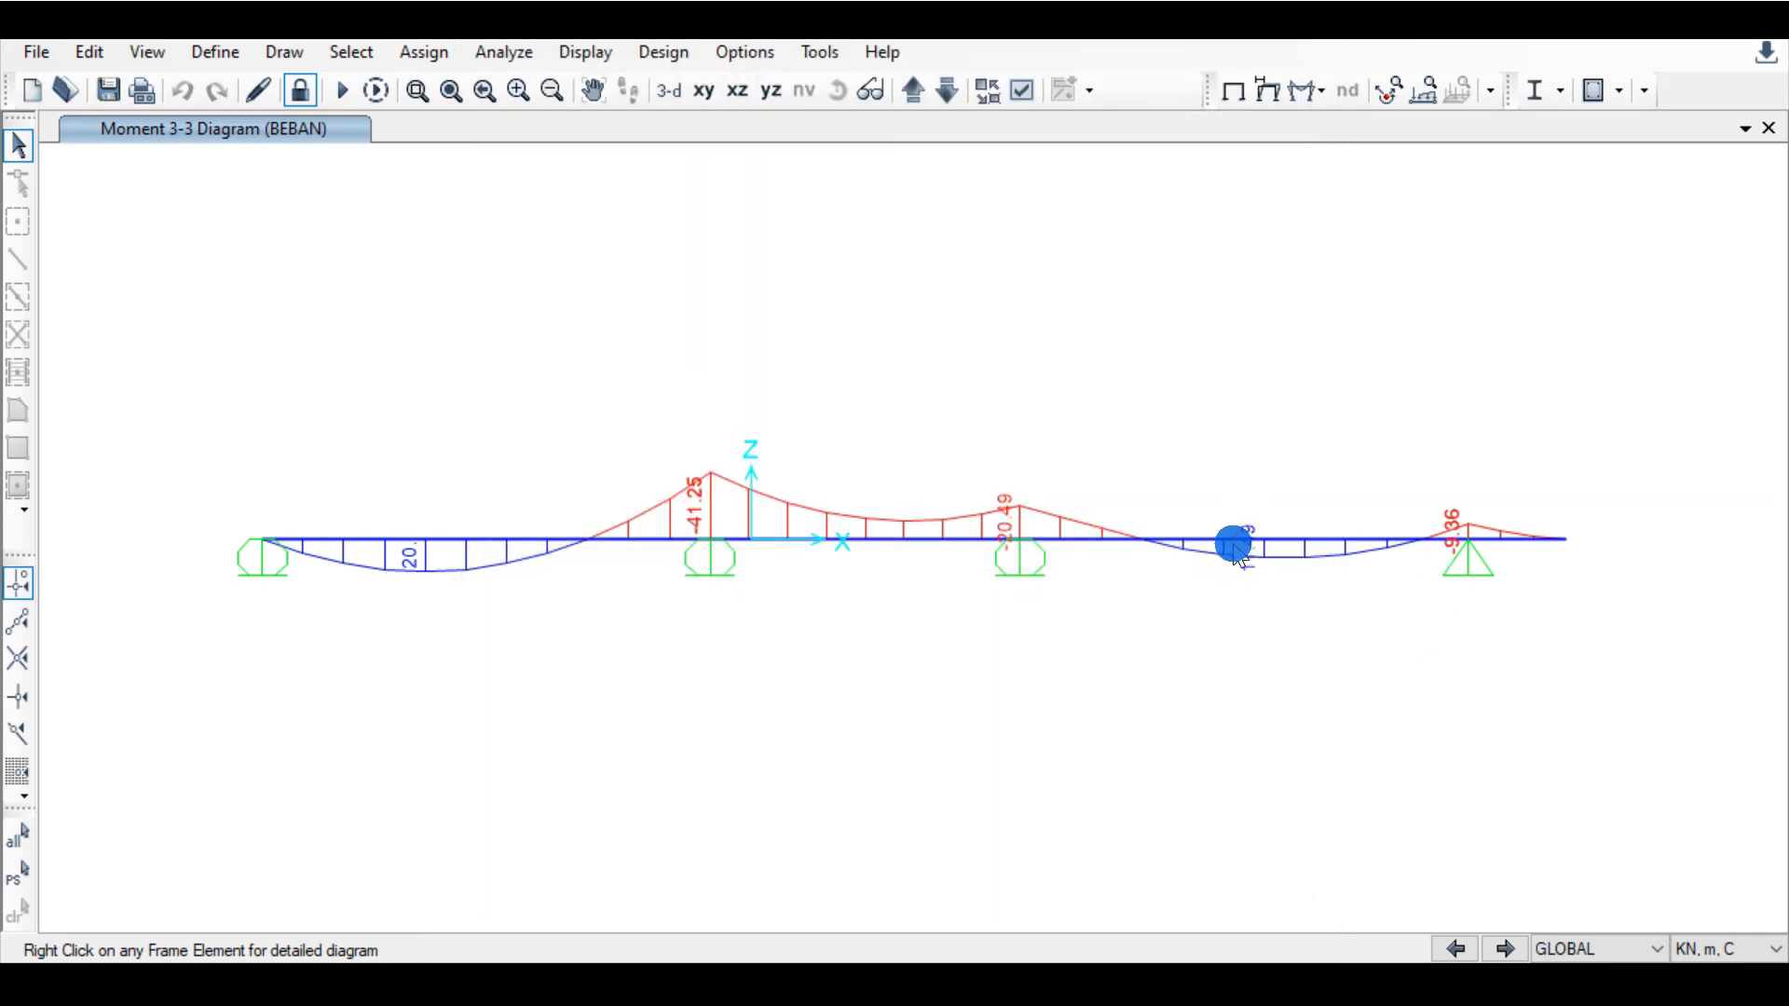
pyautogui.click(767, 973)
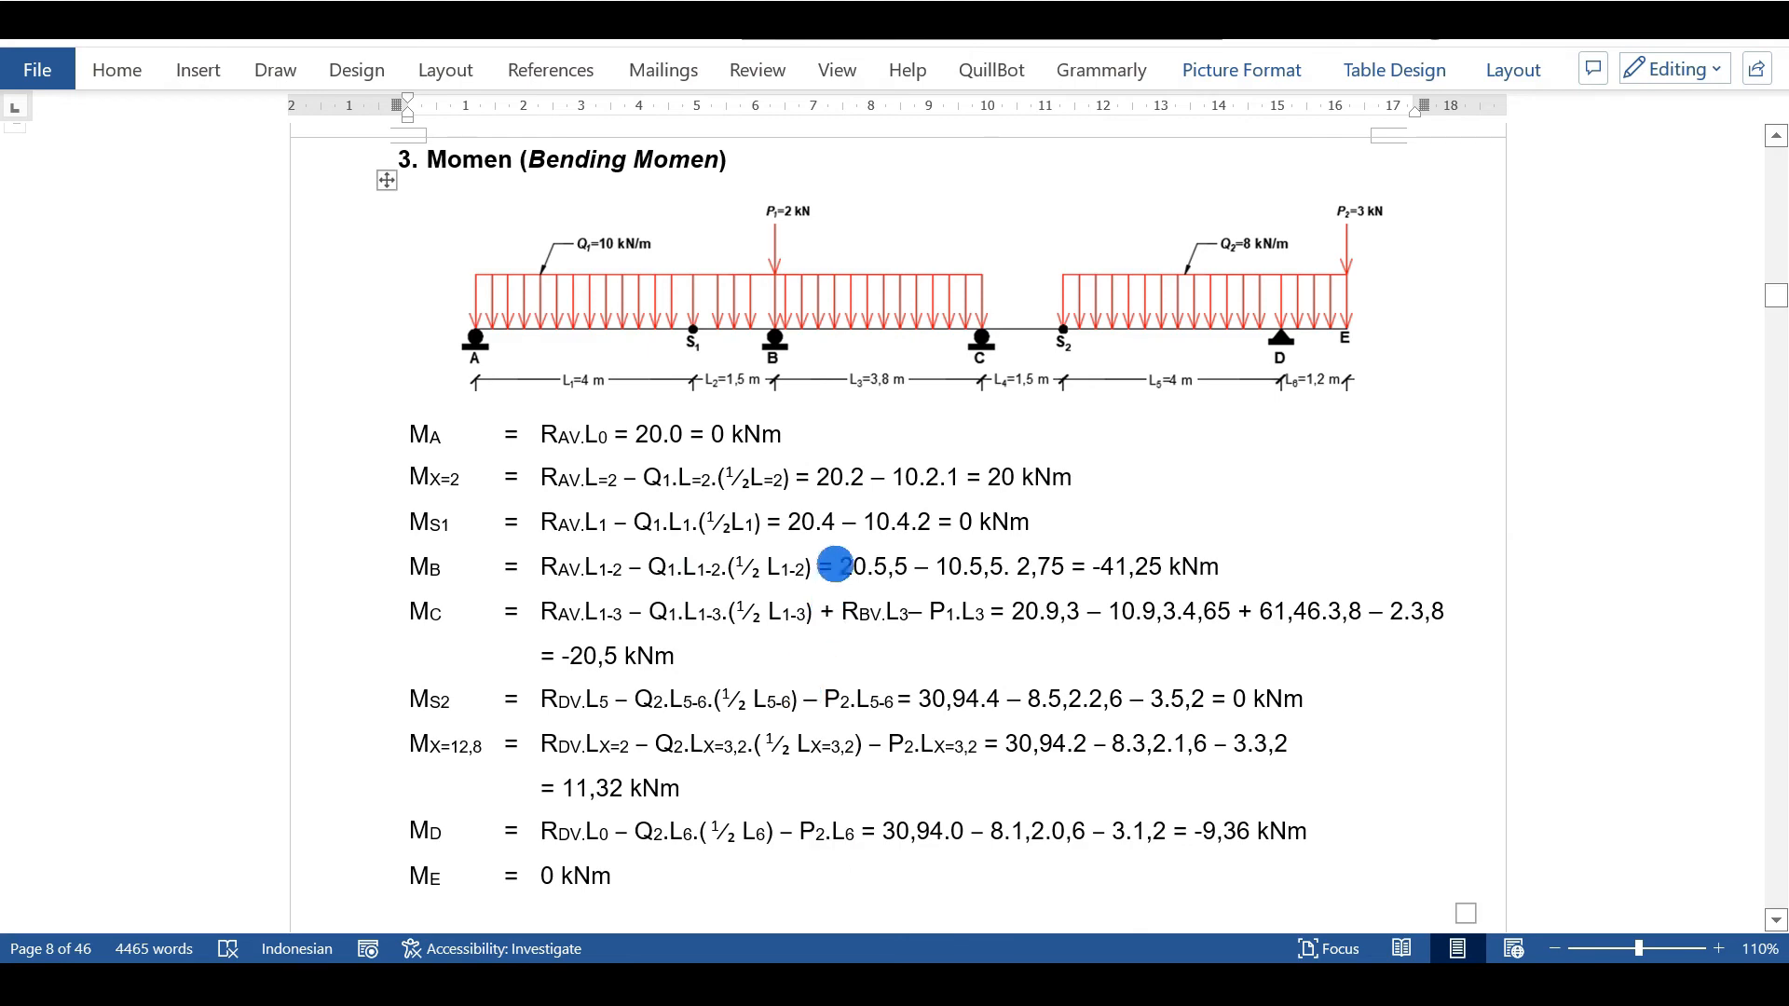
pyautogui.scroll(-3, 826, 563)
pyautogui.scroll(-10, 836, 556)
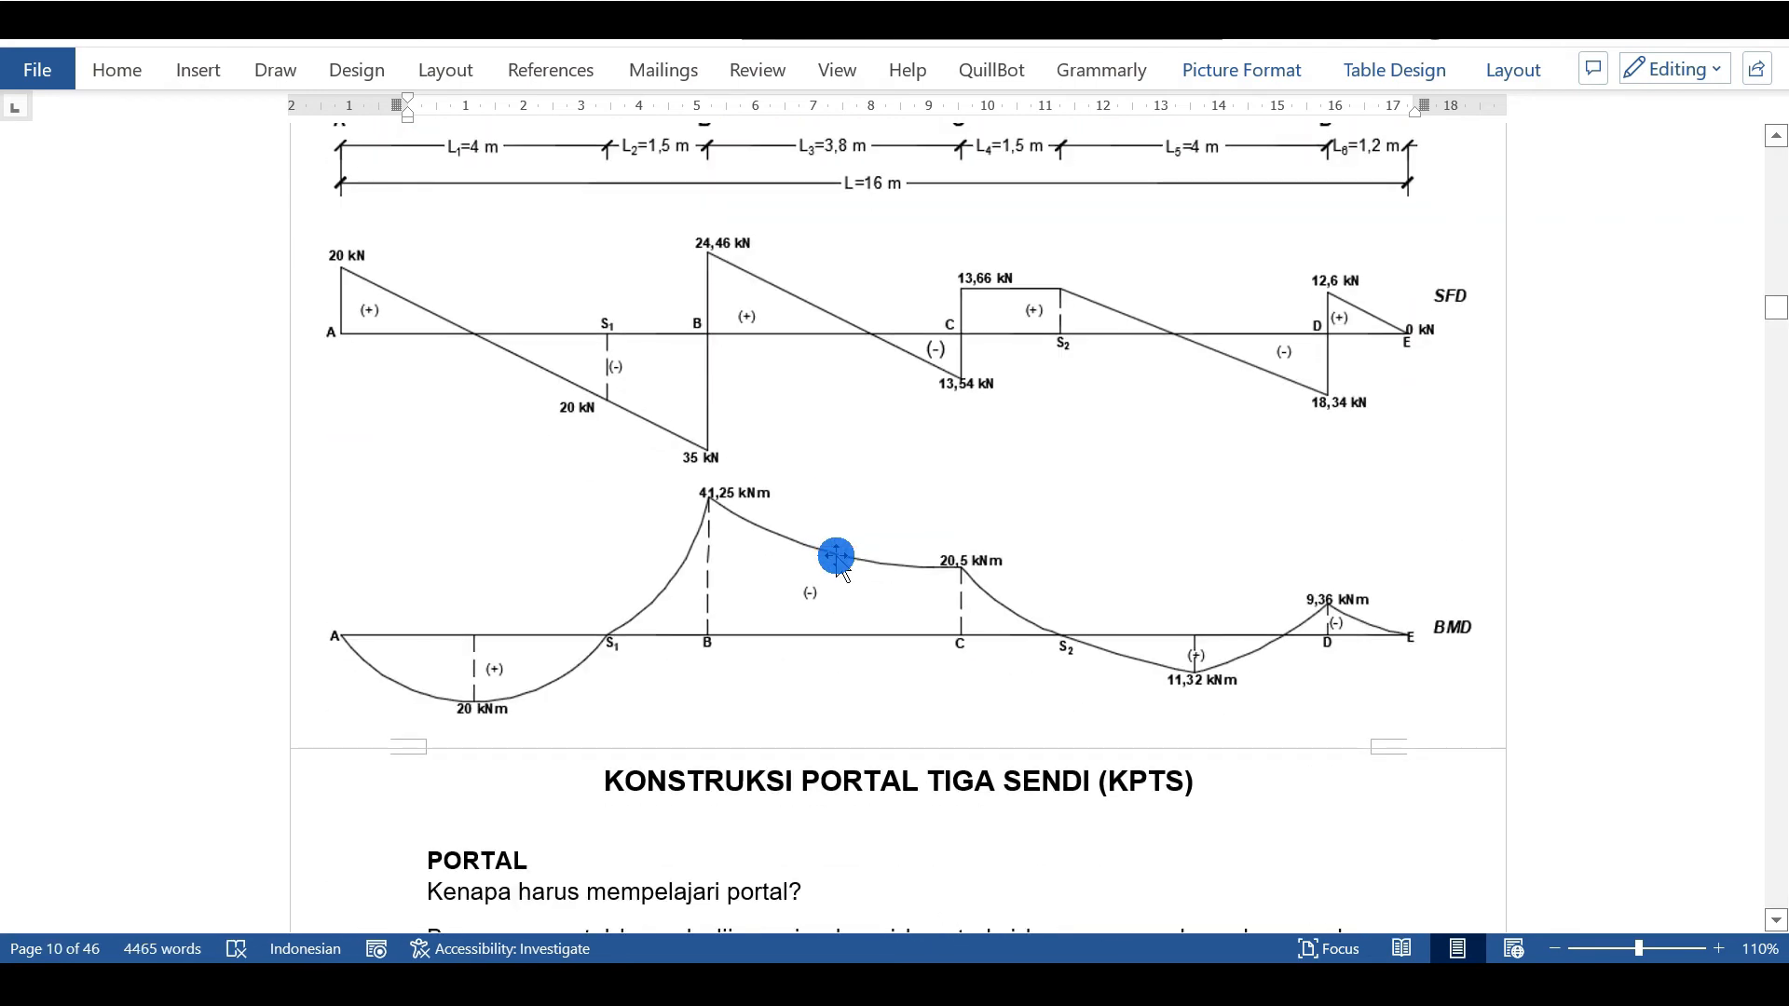
pyautogui.scroll(2, 835, 557)
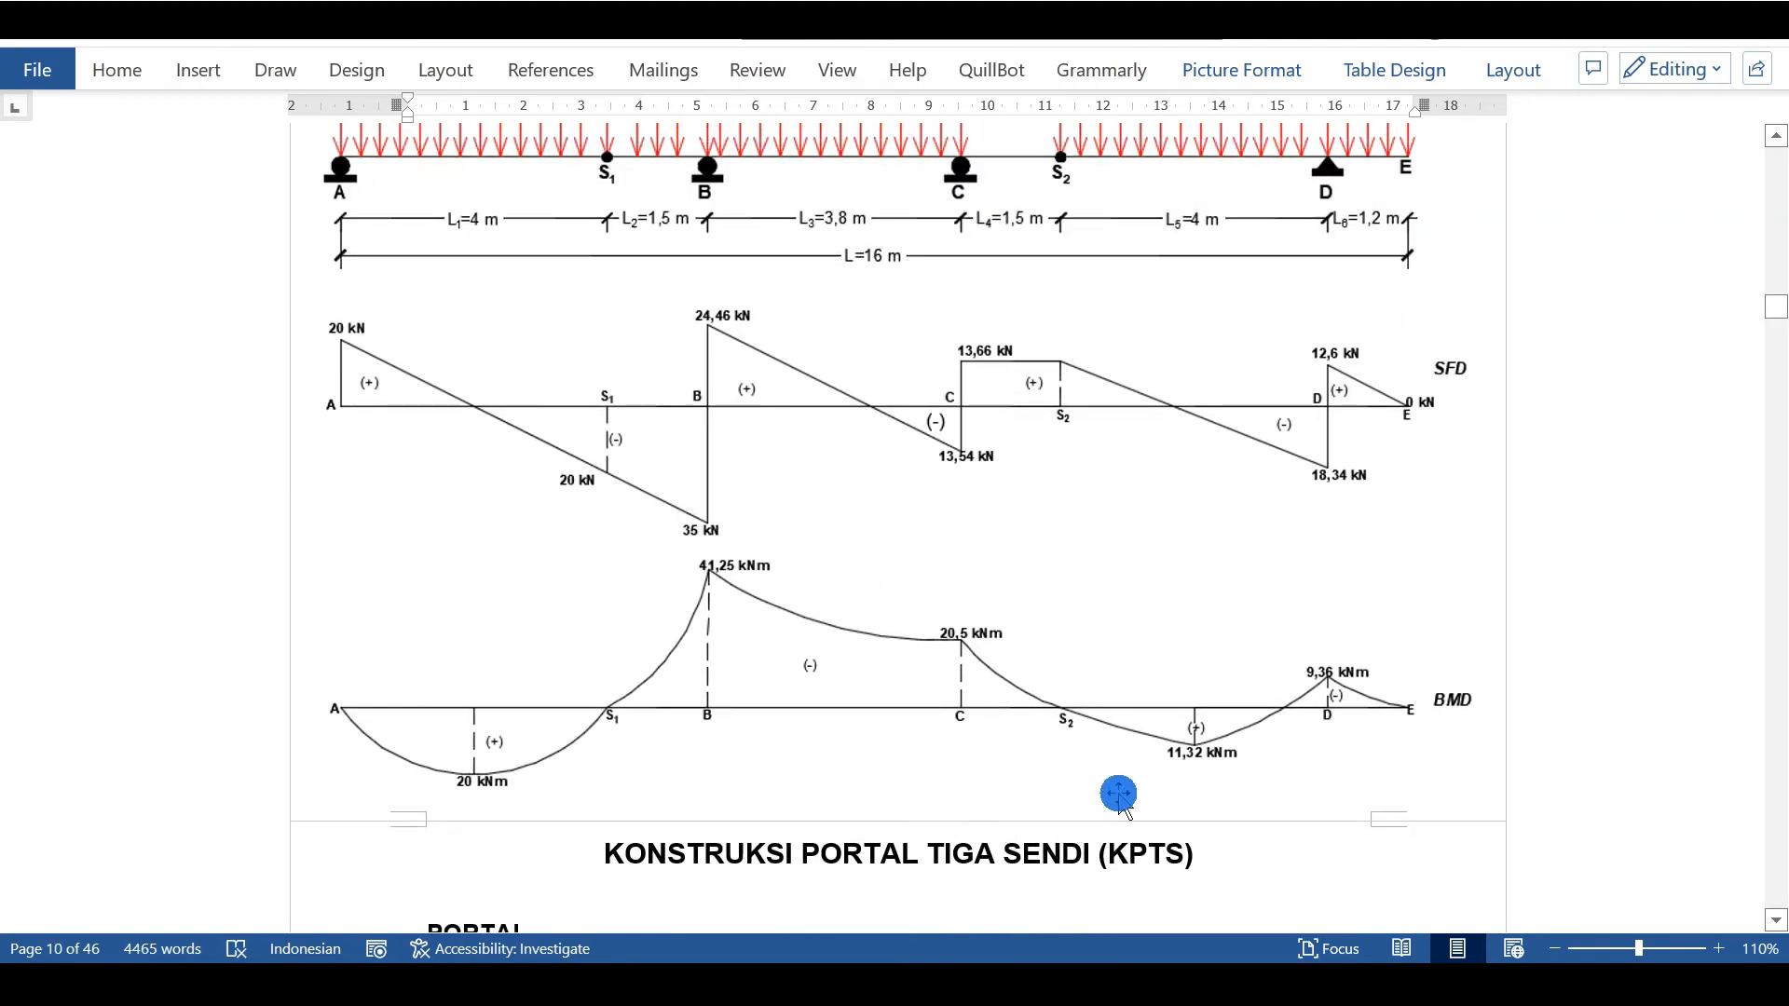